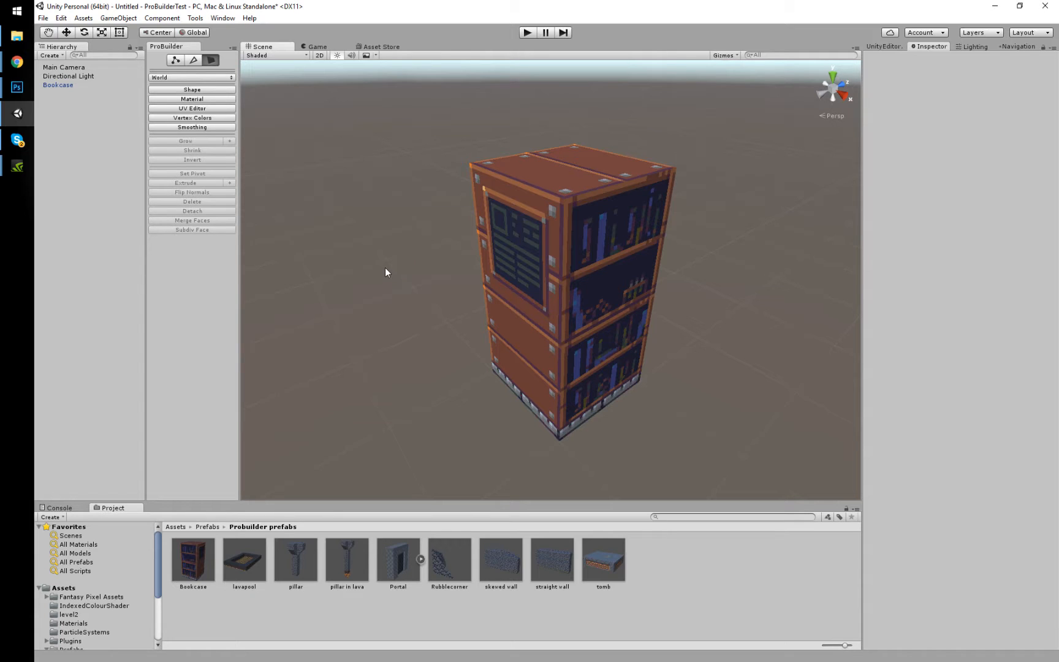
# Switch to Photoshop and create a new 256 × 256 pixel document
pyautogui.keyDown('alt'); pyautogui.moveTo(442, 233); pyautogui.dragTo(558, 326); pyautogui.keyUp('alt')
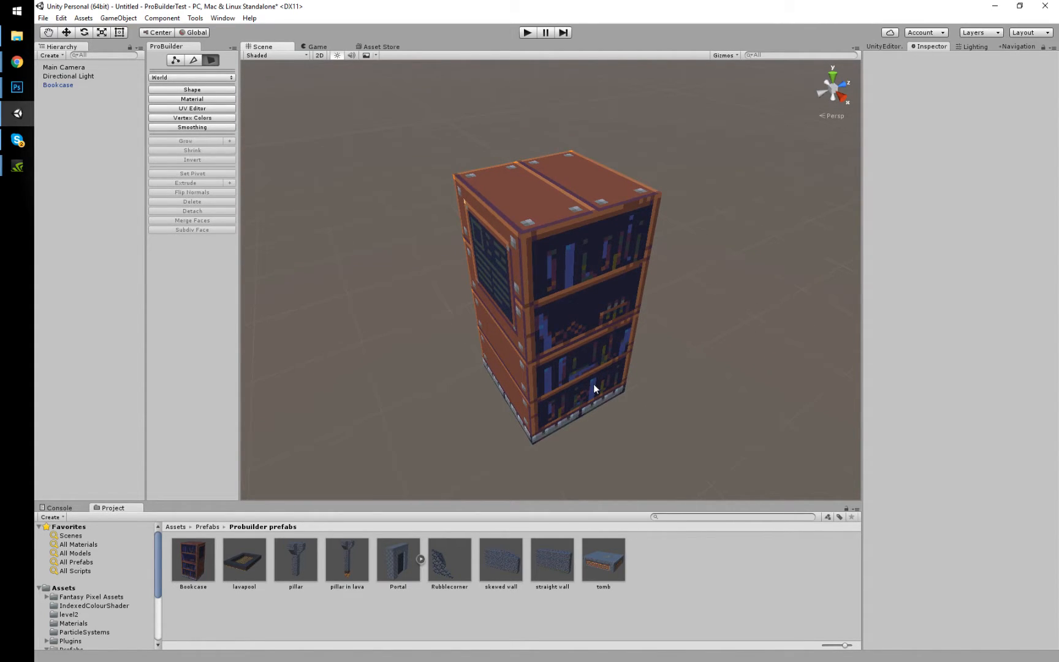
pyautogui.moveTo(17, 87)
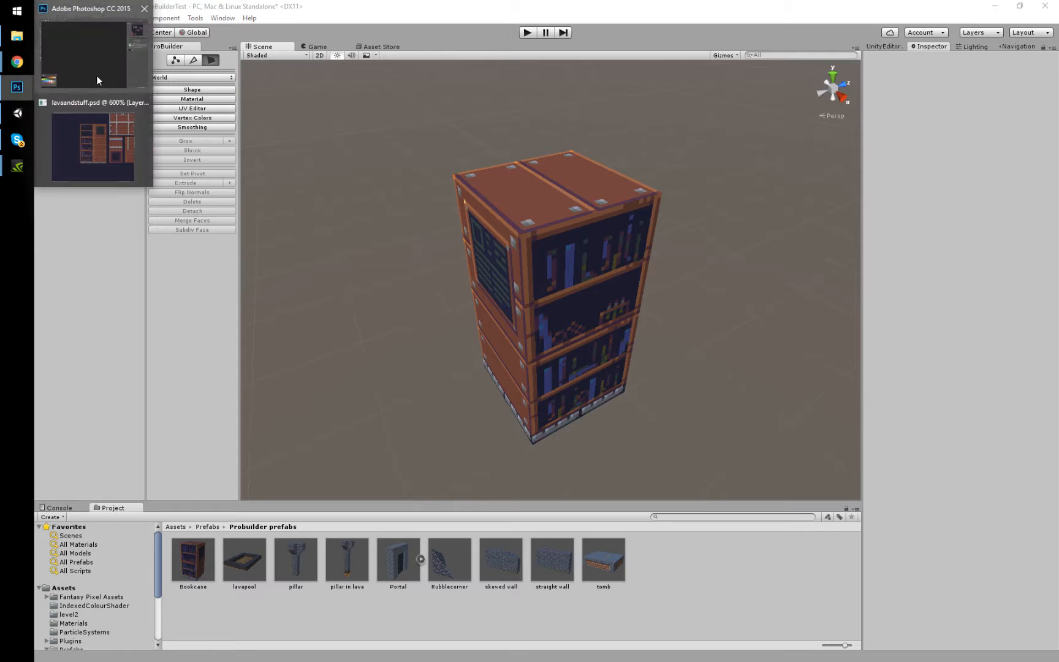
pyautogui.click(94, 77)
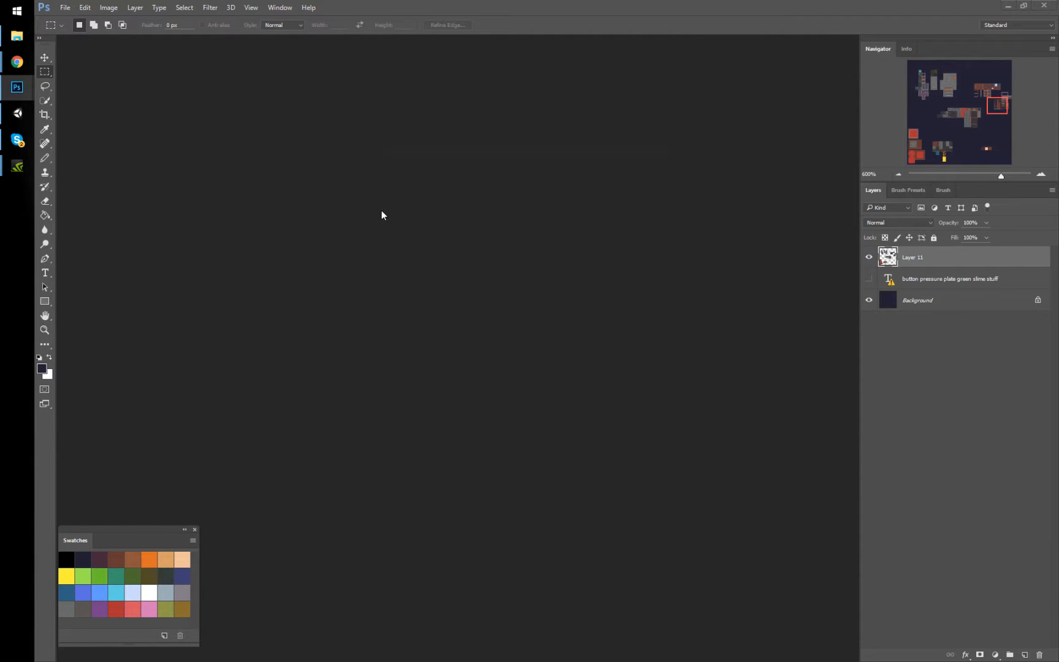
pyautogui.hotkey('ctrl', 'n')
pyautogui.click(452, 211)
pyautogui.write('256')
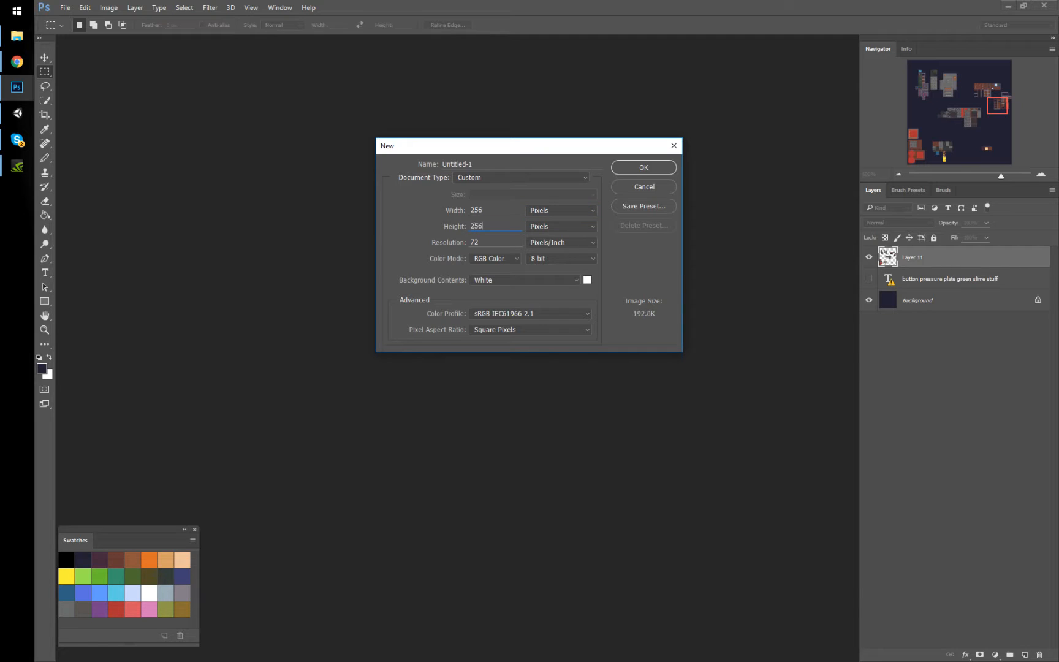
pyautogui.press('Return')
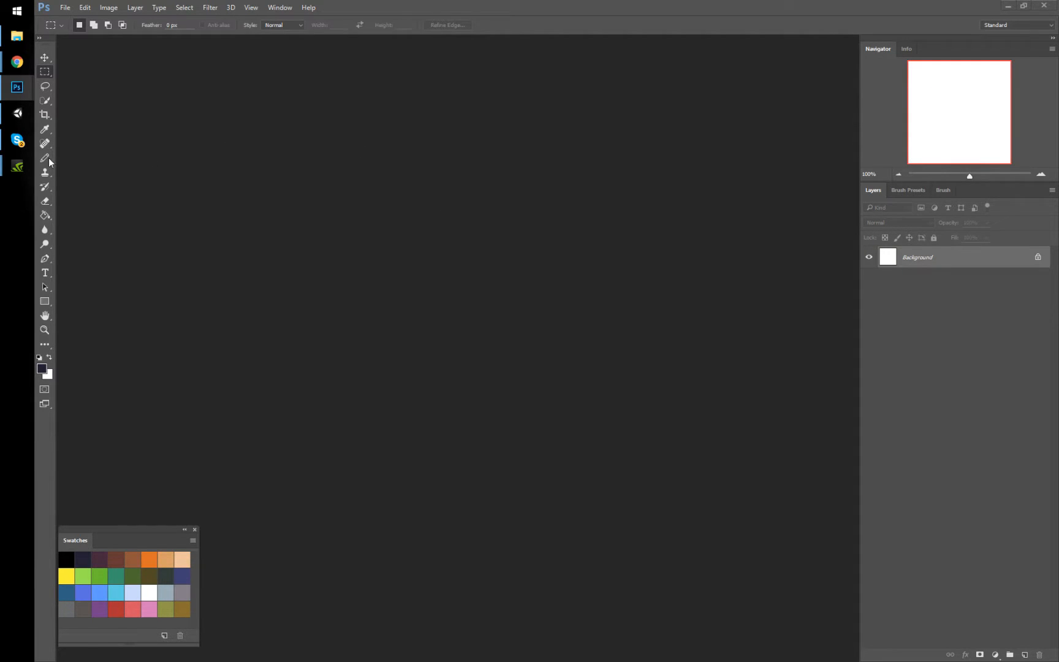
# Dock the new document as a tab in the main workspace
pyautogui.moveTo(129, 41); pyautogui.dragTo(343, 204)
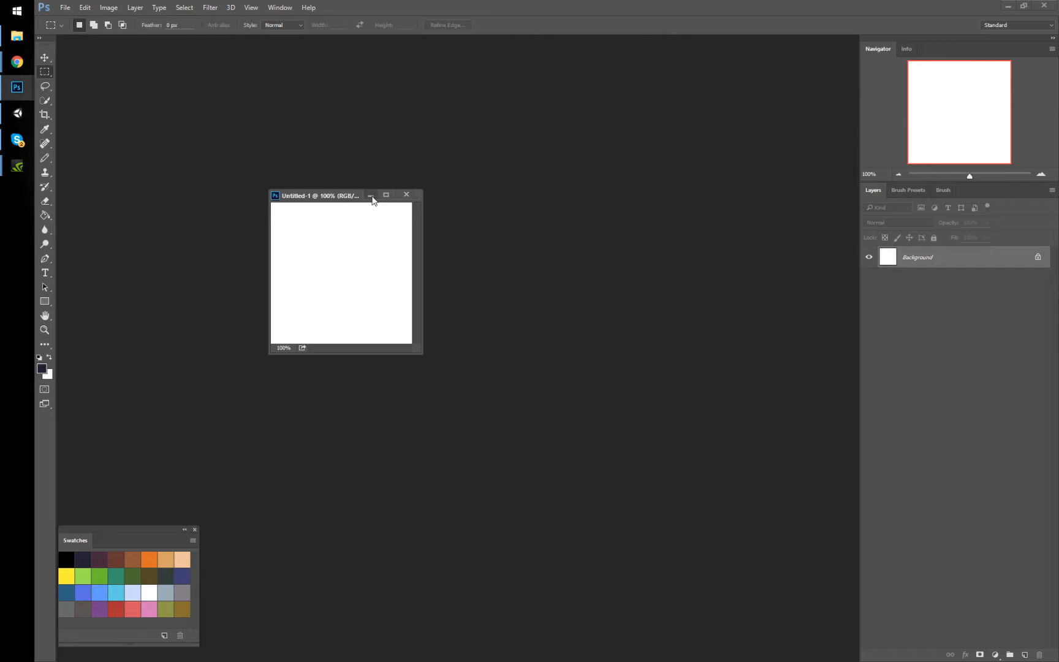
pyautogui.click(386, 194)
pyautogui.hotkey('ctrl', '+')
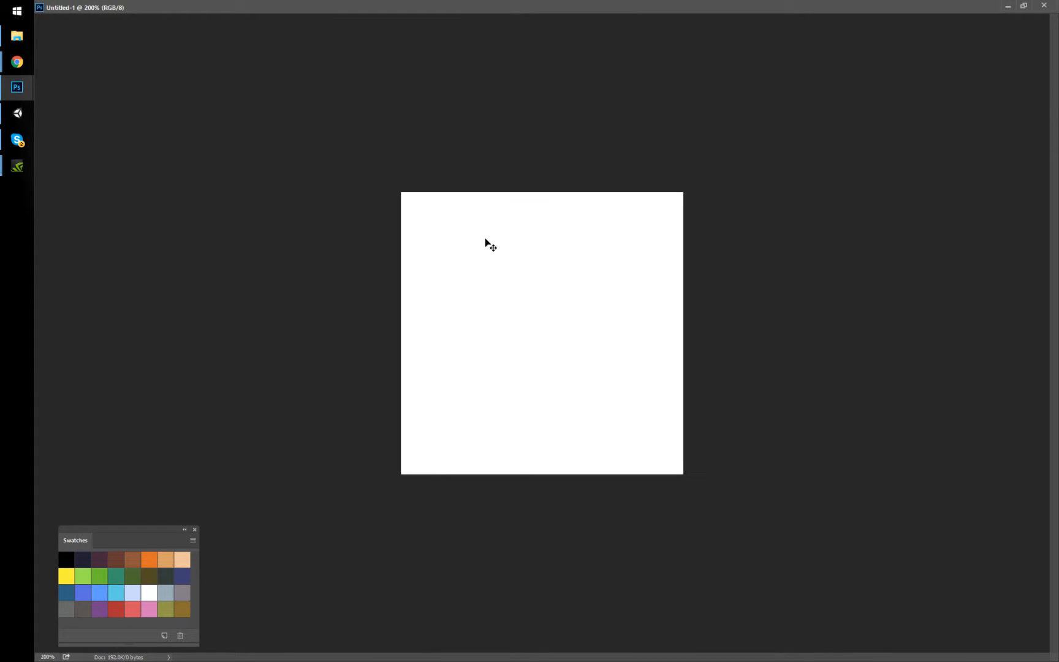
pyautogui.click(1011, 7)
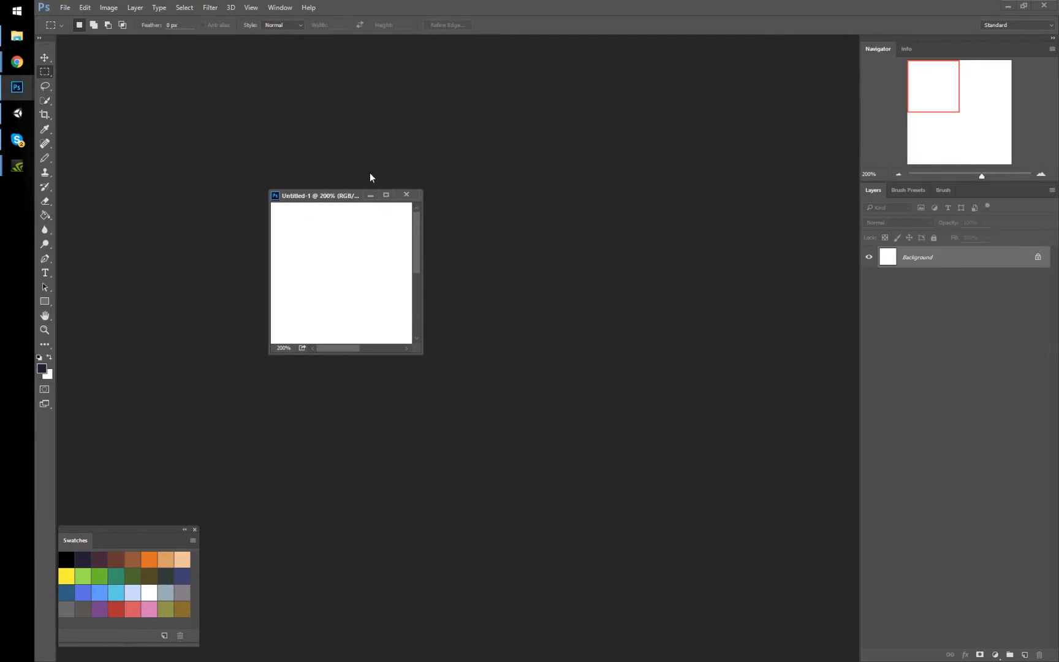
pyautogui.moveTo(341, 196); pyautogui.dragTo(380, 37)
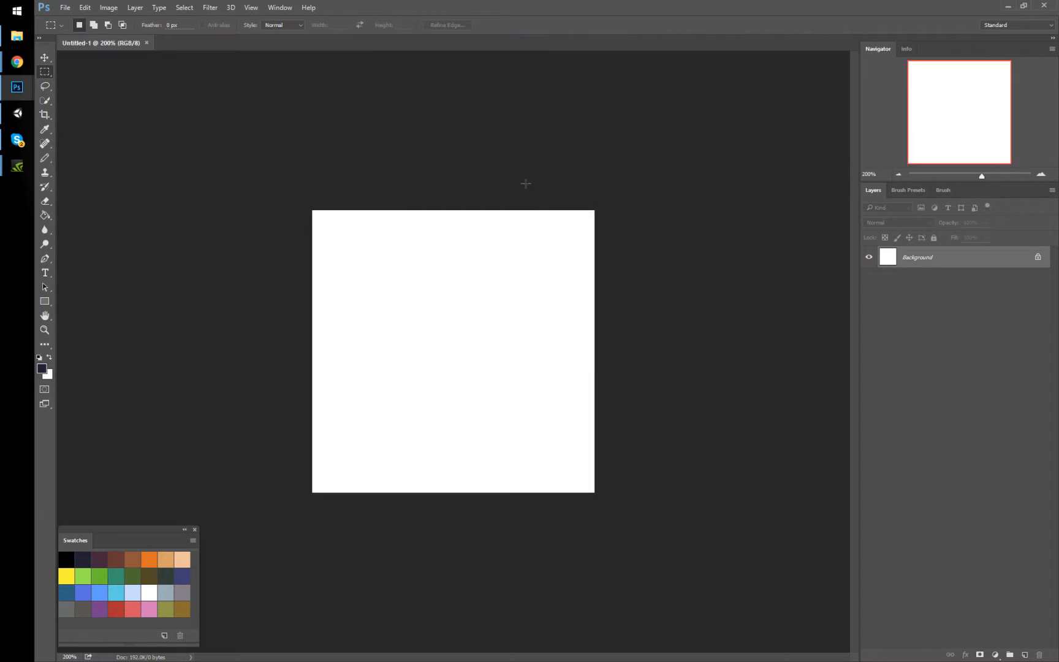
# Fill the entire canvas with the dark navy foreground color
pyautogui.hotkey('ctrl', 'a')
pyautogui.hotkey('shift', 'F5')
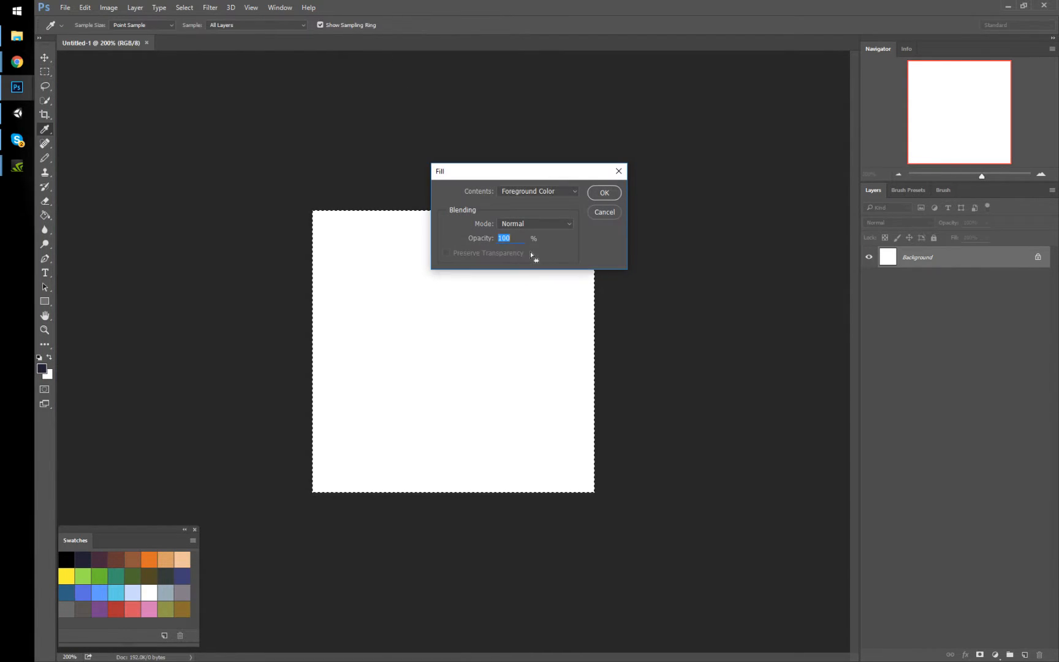
pyautogui.press('Escape')
pyautogui.rightClick(454, 276)
pyautogui.click(501, 431)
pyautogui.press('Return')
pyautogui.hotkey('ctrl', '+')
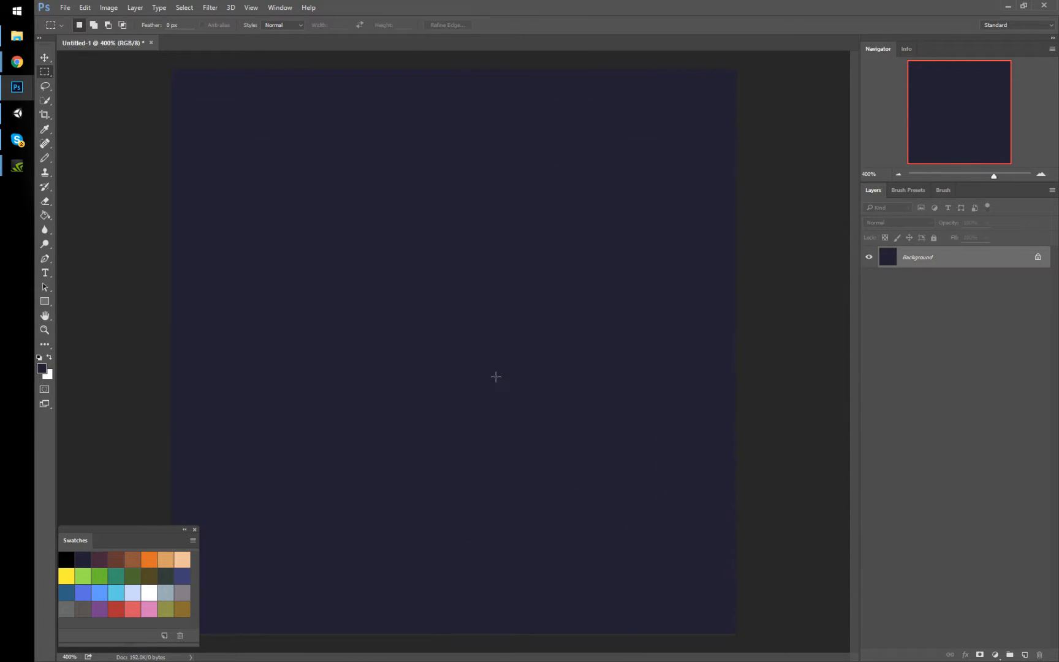
# Make a square marquee selection of about 32 px in the upper middle of the canvas
pyautogui.moveTo(398, 320); pyautogui.dragTo(491, 384)
pyautogui.hotkey('ctrl', '+')
pyautogui.hotkey('ctrl', '+')
pyautogui.hotkey('ctrl', '+')
pyautogui.moveTo(447, 331); pyautogui.dragTo(471, 250)
pyautogui.moveTo(600, 219); pyautogui.dragTo(619, 271)
pyautogui.hotkey('ctrl', 'd')
pyautogui.hotkey('ctrl', '+')
pyautogui.hotkey('ctrl', '+')
pyautogui.hotkey('ctrl', '+')
pyautogui.moveTo(628, 270); pyautogui.dragTo(594, 339)
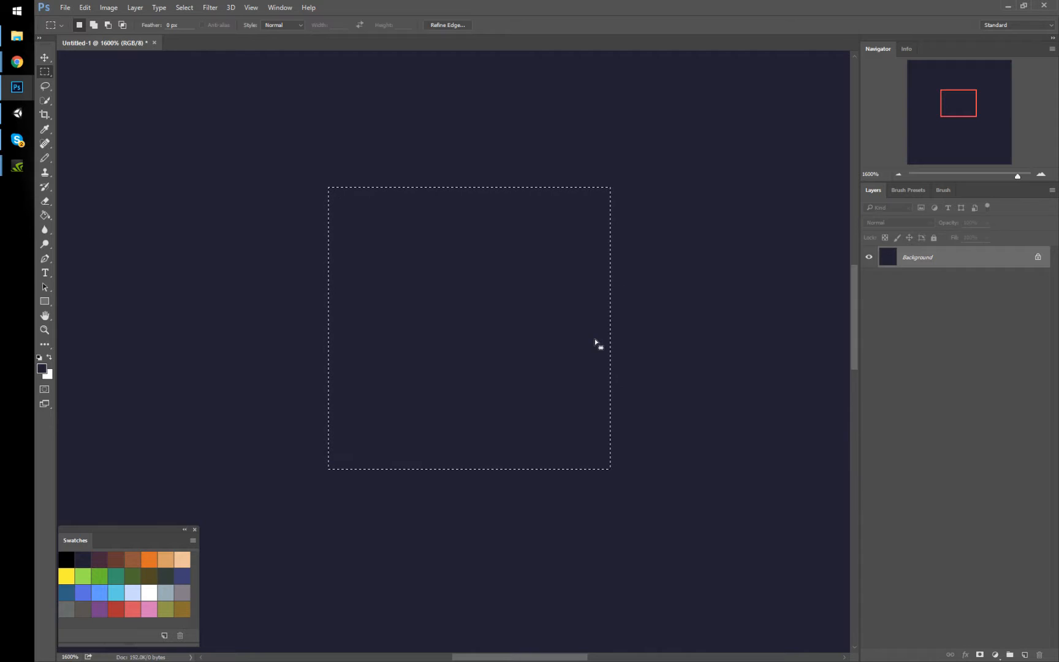
# Fill the square selection with the dark plum swatch color
pyautogui.click(100, 558)
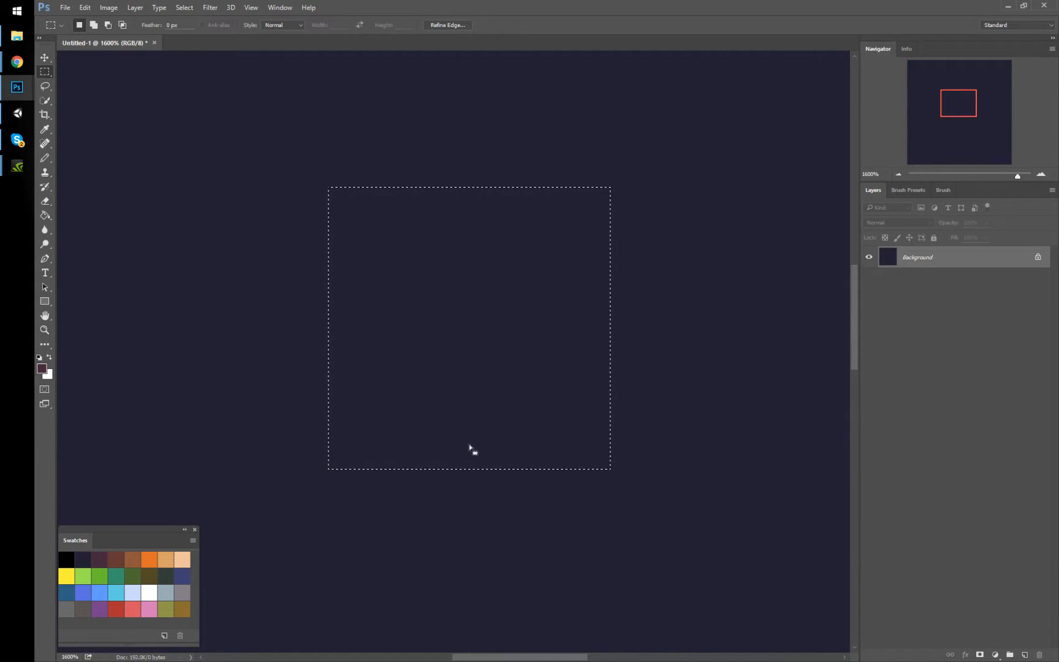
pyautogui.rightClick(445, 273)
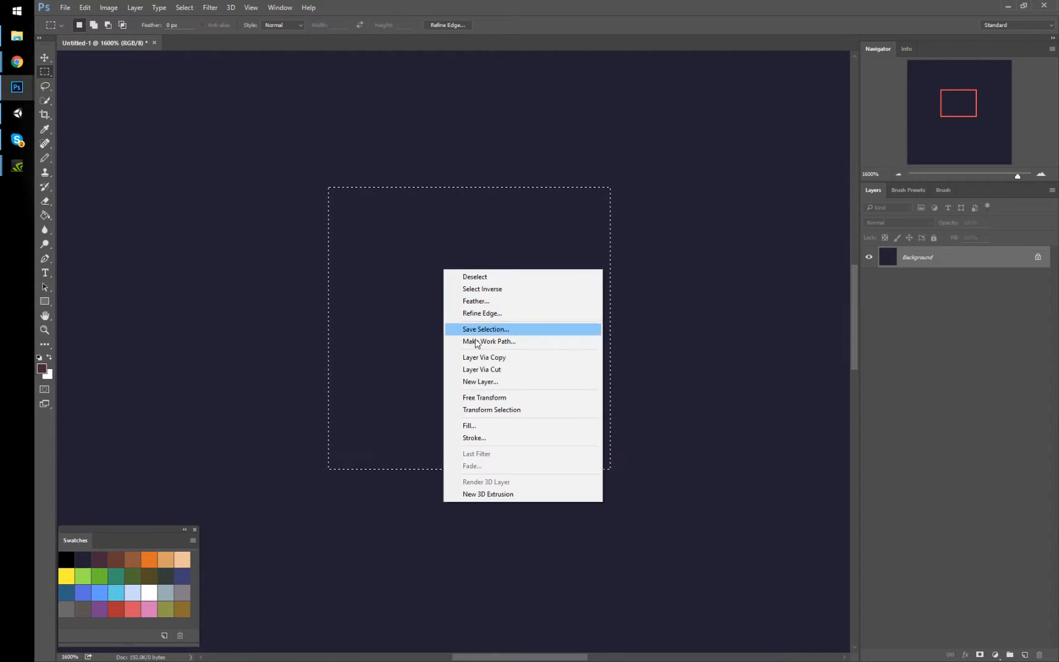
pyautogui.click(482, 424)
pyautogui.press('Return')
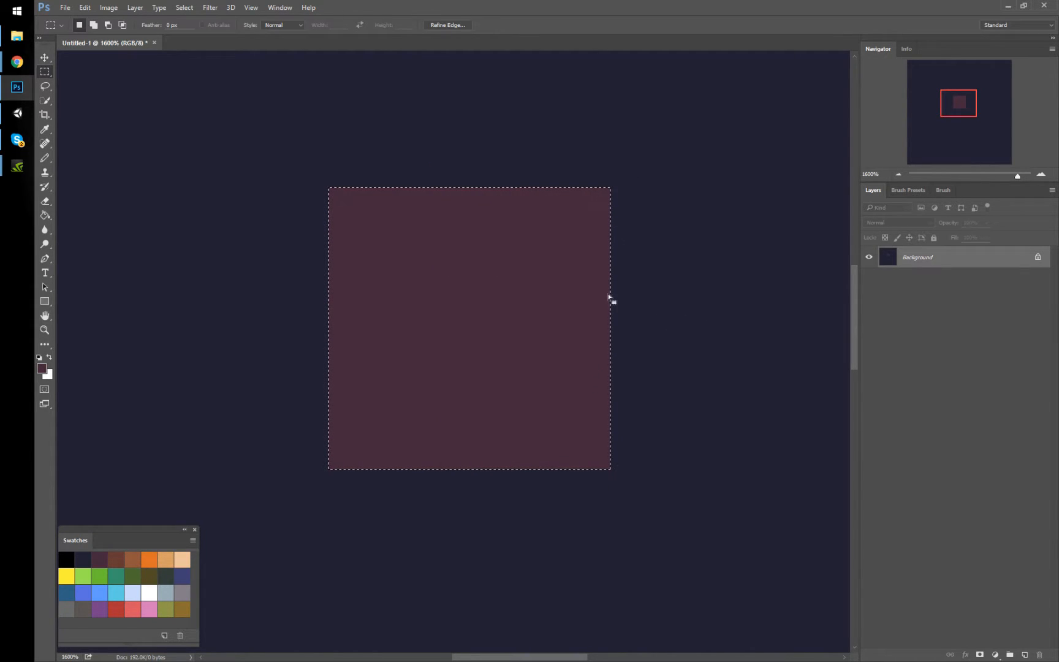
# Fill the square selection with the dark reddish-brown swatch color and deselect it
pyautogui.click(134, 558)
pyautogui.rightClick(460, 326)
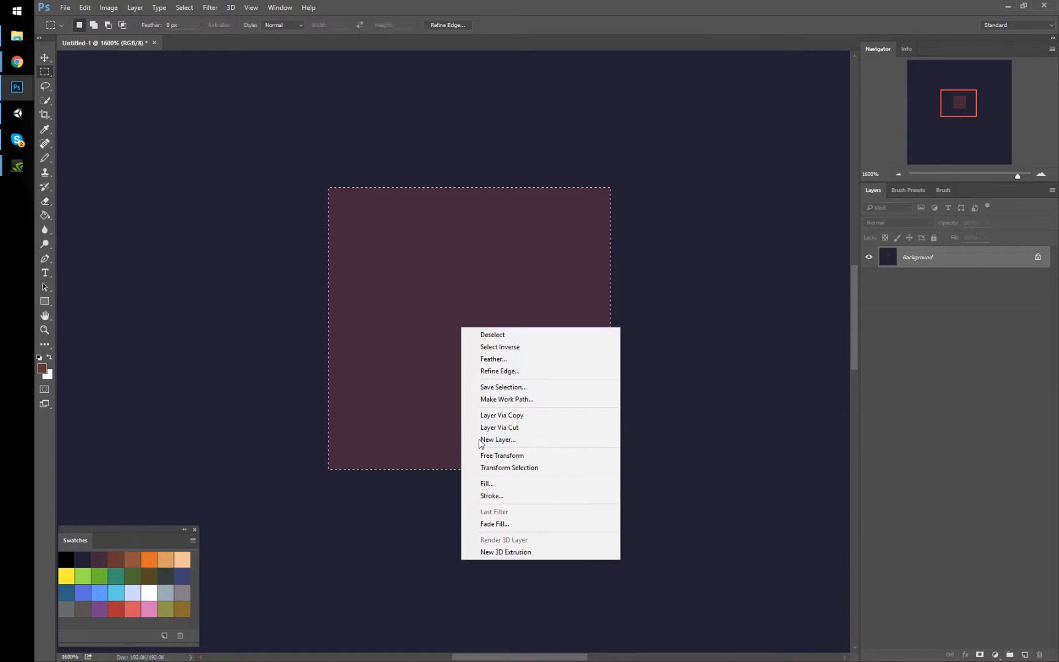
pyautogui.click(527, 483)
pyautogui.press('Return')
pyautogui.hotkey('ctrl', 'd')
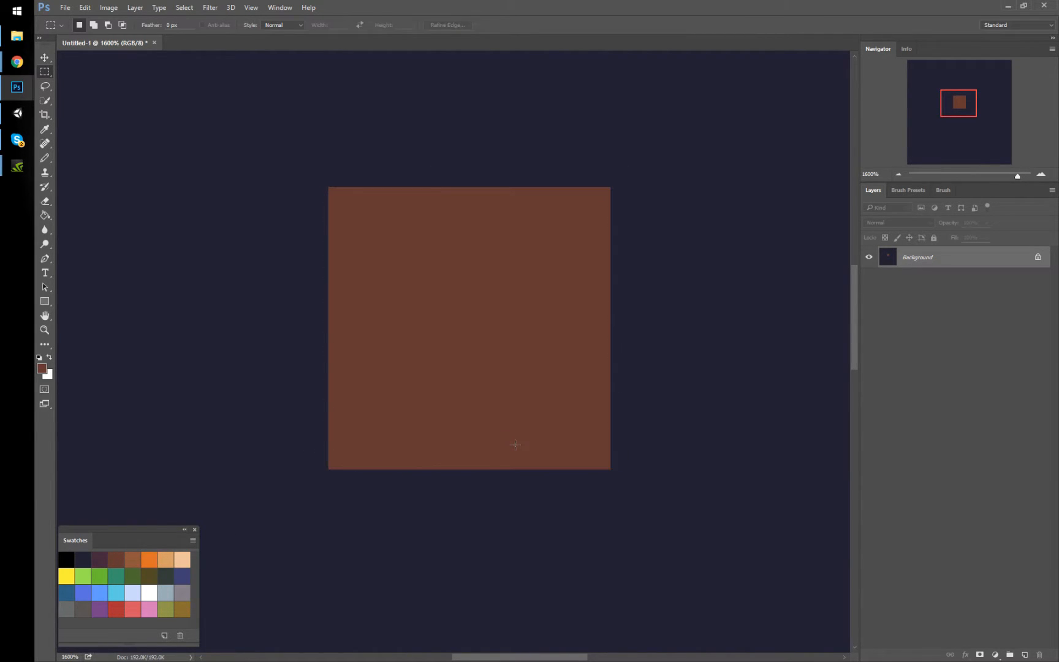
# Switch to Unity, examine the shelf side of the bookcase model, and return to Photoshop
pyautogui.press('b')
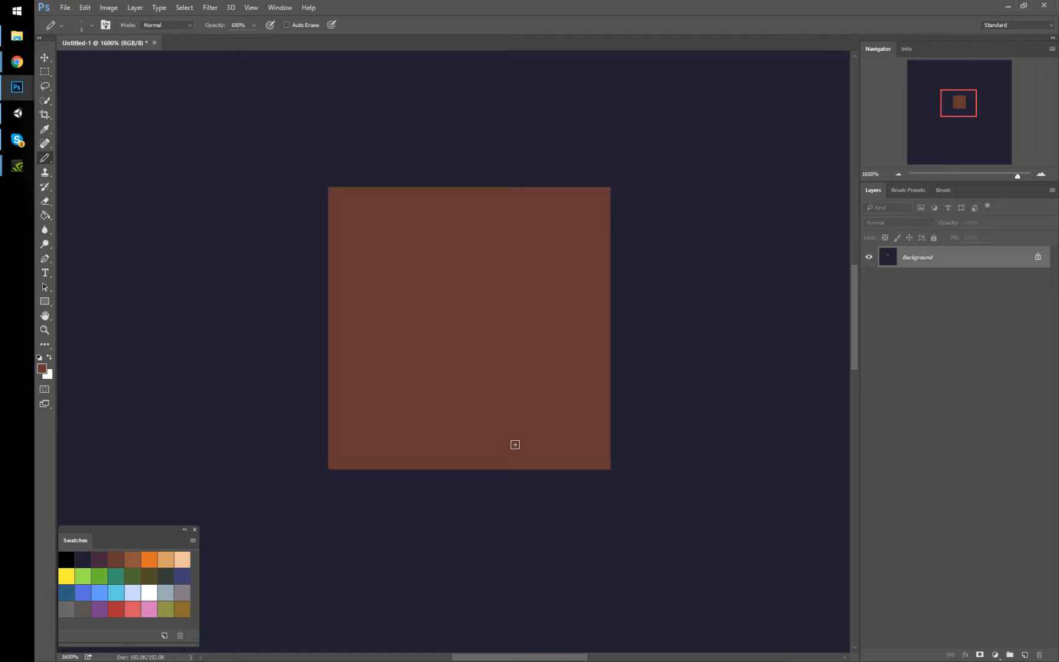
pyautogui.hotkey('alt', 'Tab')
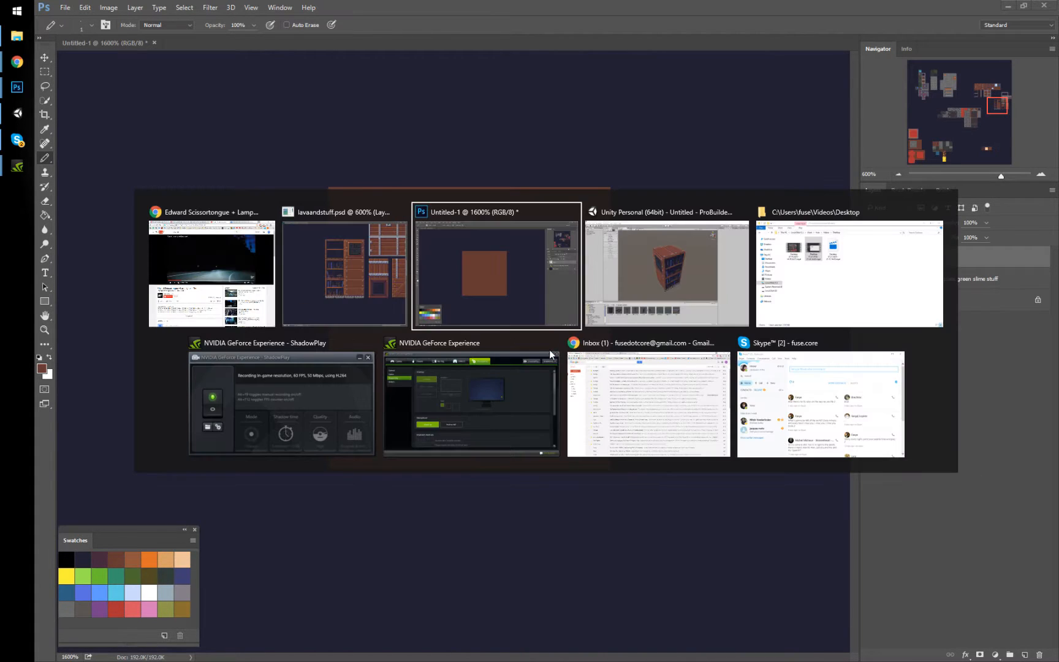
pyautogui.hotkey('alt', 'Tab')
pyautogui.keyDown('alt'); pyautogui.moveTo(606, 293); pyautogui.dragTo(554, 210); pyautogui.keyUp('alt')
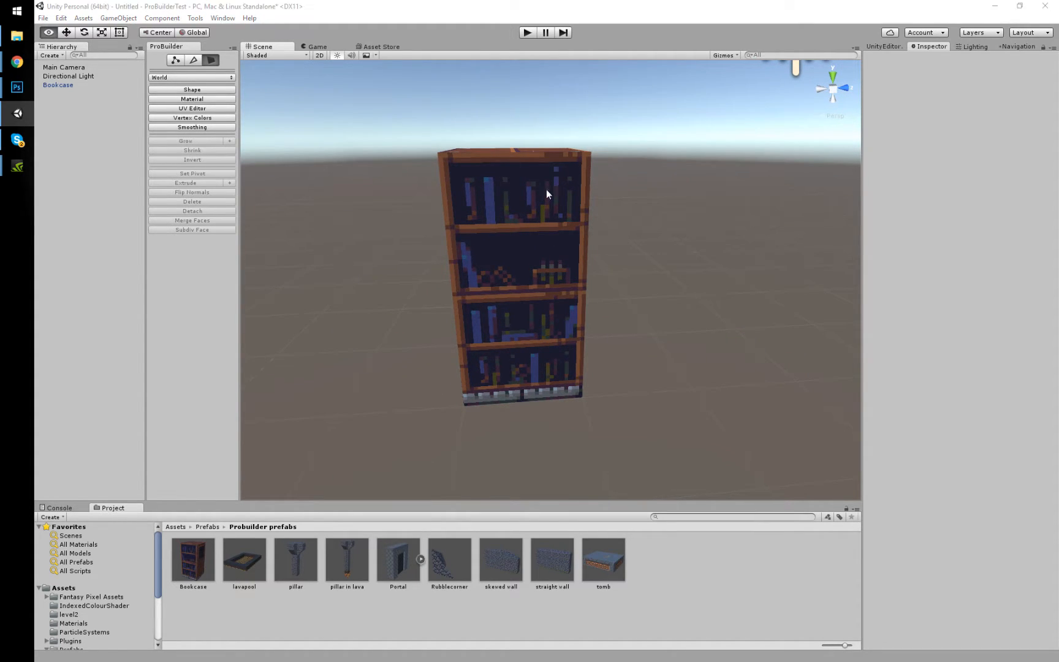
pyautogui.hotkey('alt', 'Tab')
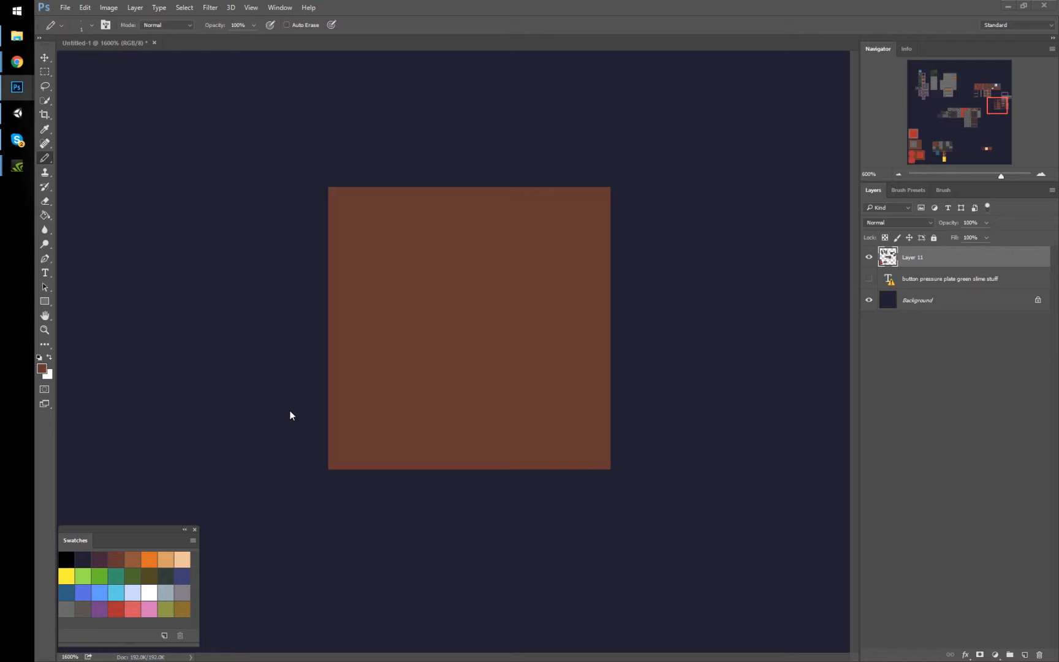
# Fill a 30 × 30 px area inset one pixel inside the brown square with dark navy, leaving a thin brown frame
pyautogui.press('m')
pyautogui.moveTo(337, 188); pyautogui.dragTo(596, 316)
pyautogui.moveTo(555, 274); pyautogui.dragTo(556, 281)
pyautogui.click(339, 203)
pyautogui.moveTo(337, 196); pyautogui.dragTo(602, 460)
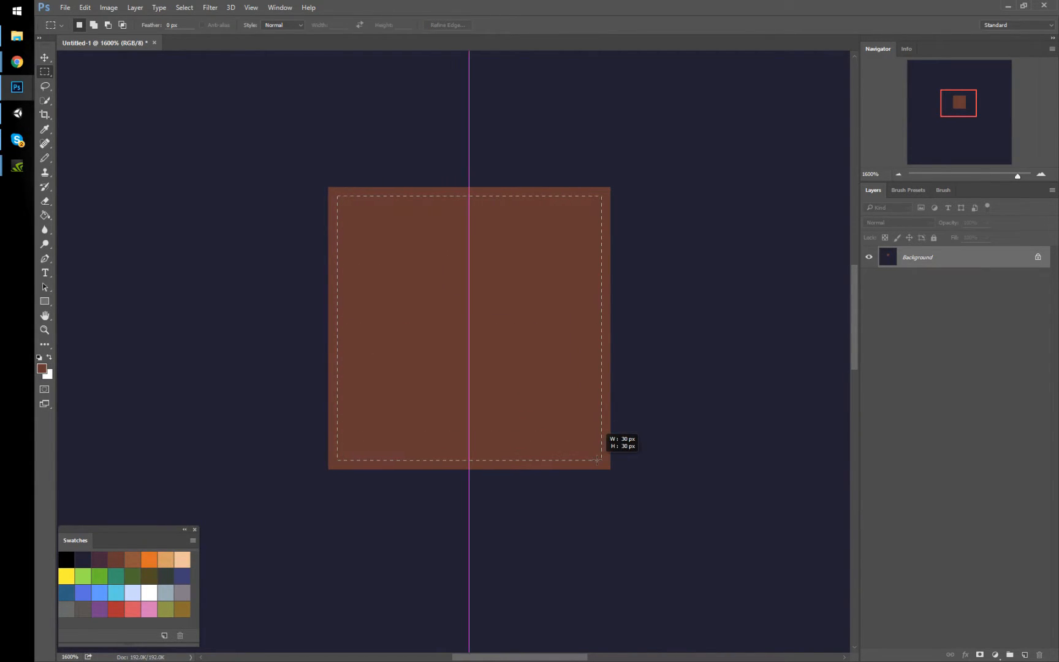
pyautogui.rightClick(479, 351)
pyautogui.click(548, 507)
pyautogui.press('Return')
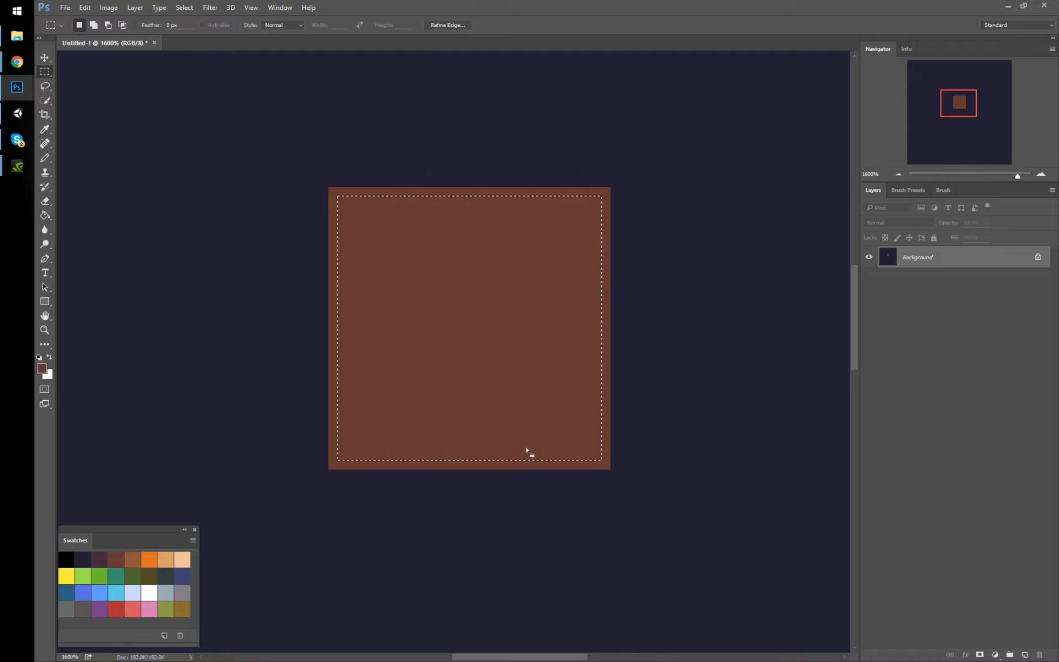
pyautogui.click(83, 558)
pyautogui.rightClick(470, 328)
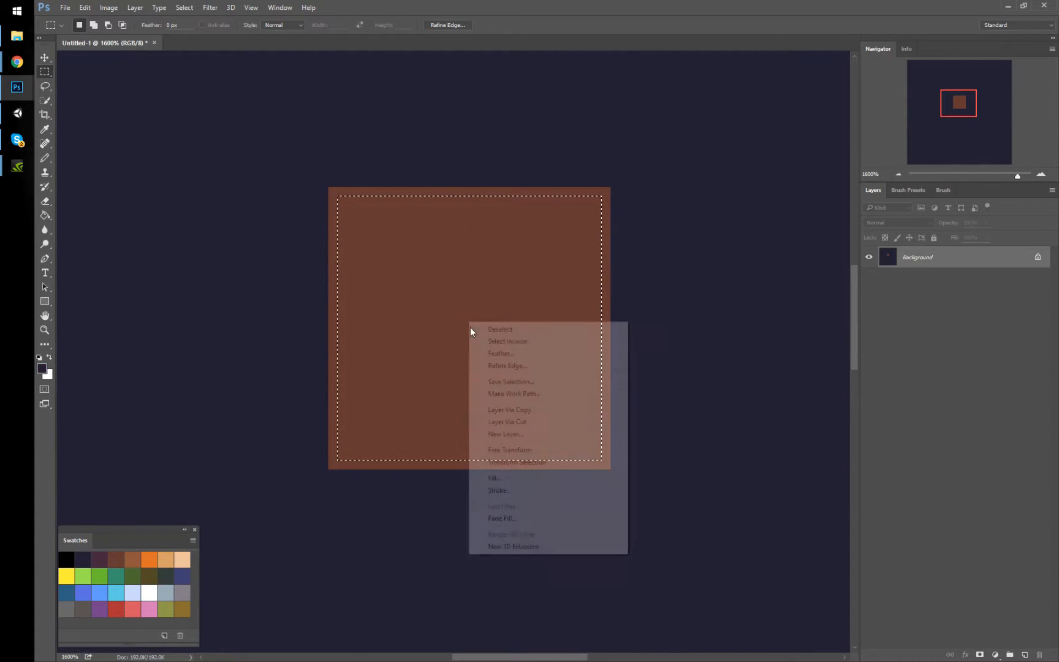
pyautogui.click(513, 473)
pyautogui.press('Return')
pyautogui.hotkey('ctrl', 'd')
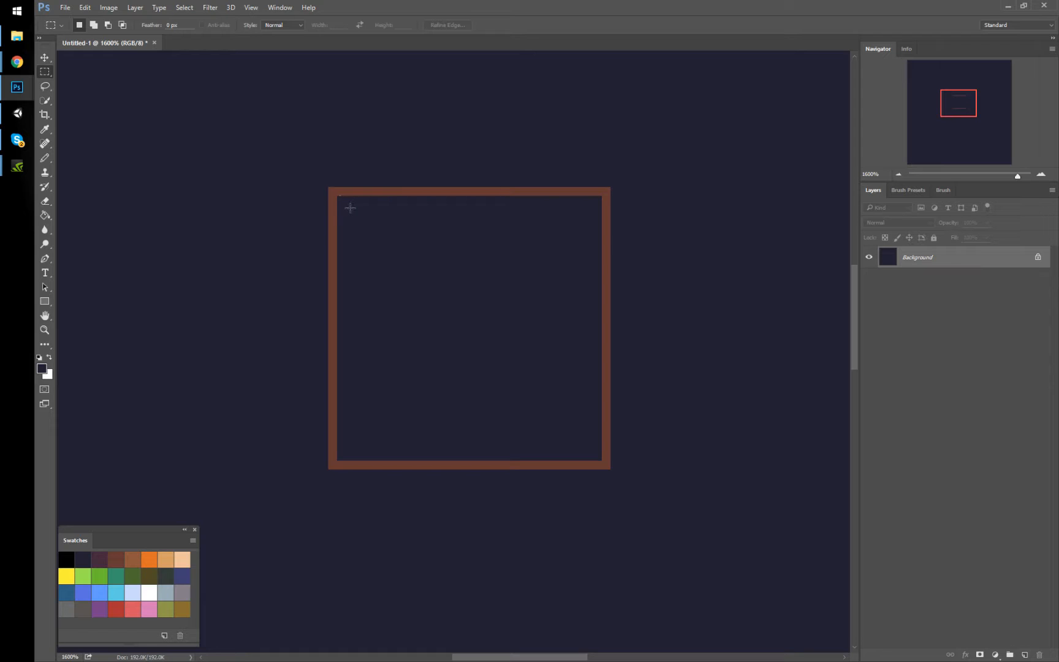
# Select a two-pixel-wide ring along the square's outer edge and fill it with reddish-brown to thicken the frame
pyautogui.moveTo(346, 204); pyautogui.dragTo(592, 451)
pyautogui.rightClick(570, 353)
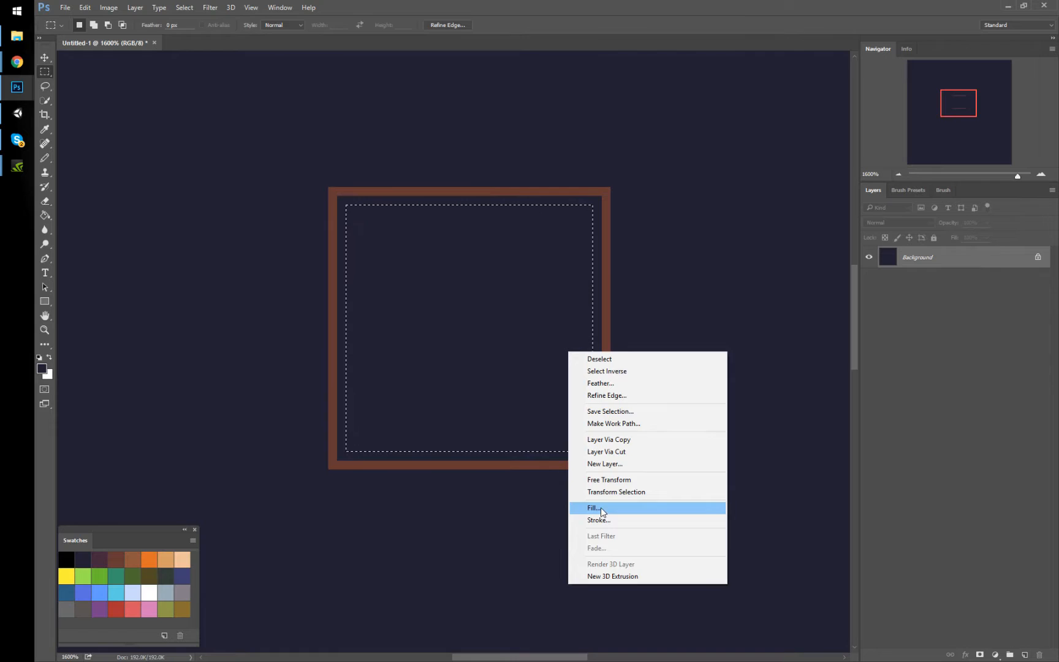
pyautogui.click(464, 348)
pyautogui.rightClick(464, 352)
pyautogui.click(477, 366)
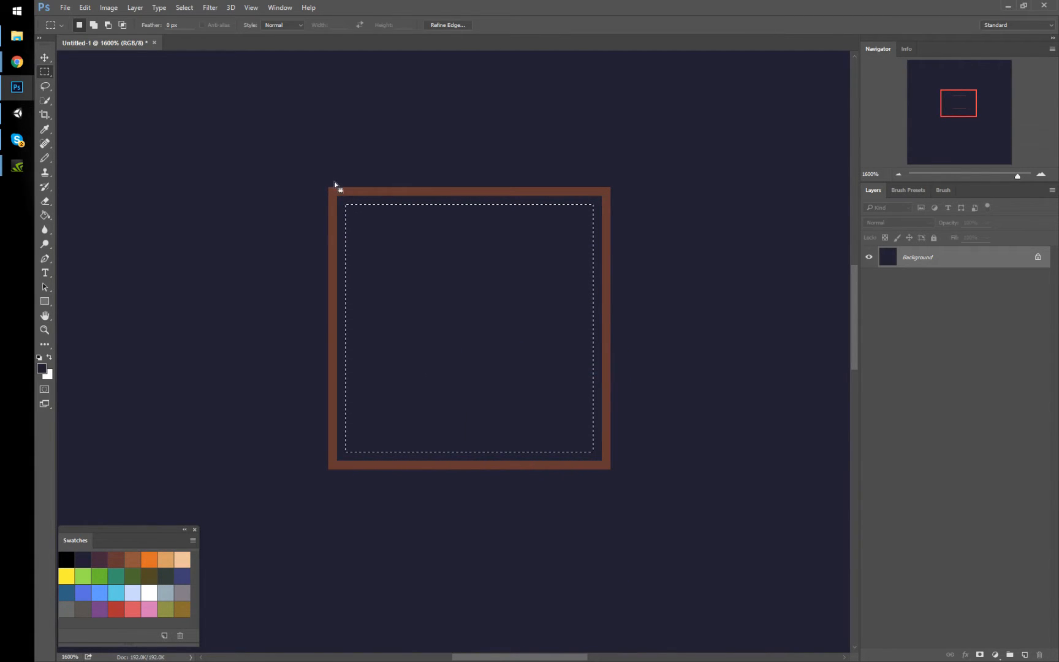
pyautogui.keyDown('alt'); pyautogui.keyDown('shift'); pyautogui.moveTo(331, 189); pyautogui.dragTo(610, 469); pyautogui.keyUp('shift'); pyautogui.keyUp('alt')
pyautogui.rightClick(504, 340)
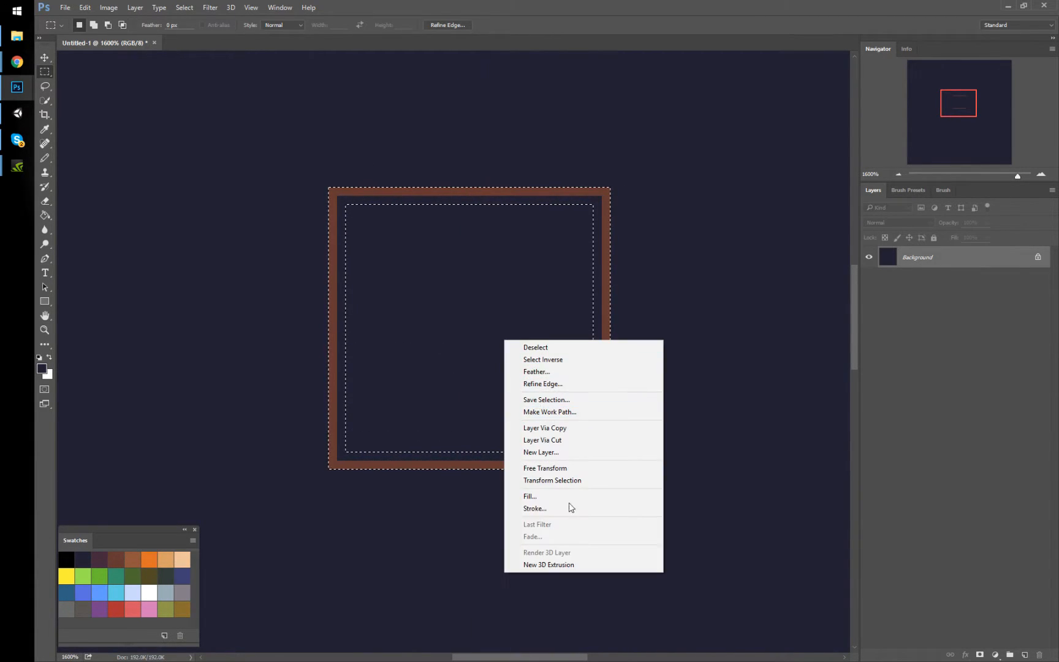
pyautogui.click(543, 502)
pyautogui.click(116, 559)
pyautogui.rightClick(474, 335)
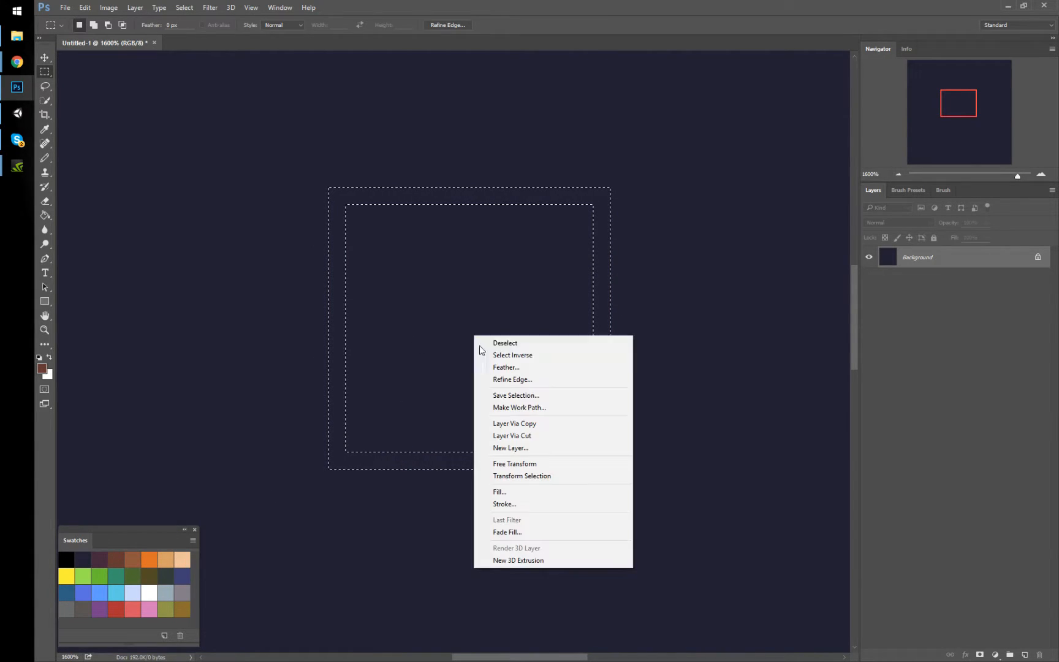
pyautogui.click(519, 487)
pyautogui.hotkey('ctrl', 'd')
# Draw a two-pixel-thick reddish-brown horizontal shelf across the middle of the frame with the Pencil tool
pyautogui.press('b')
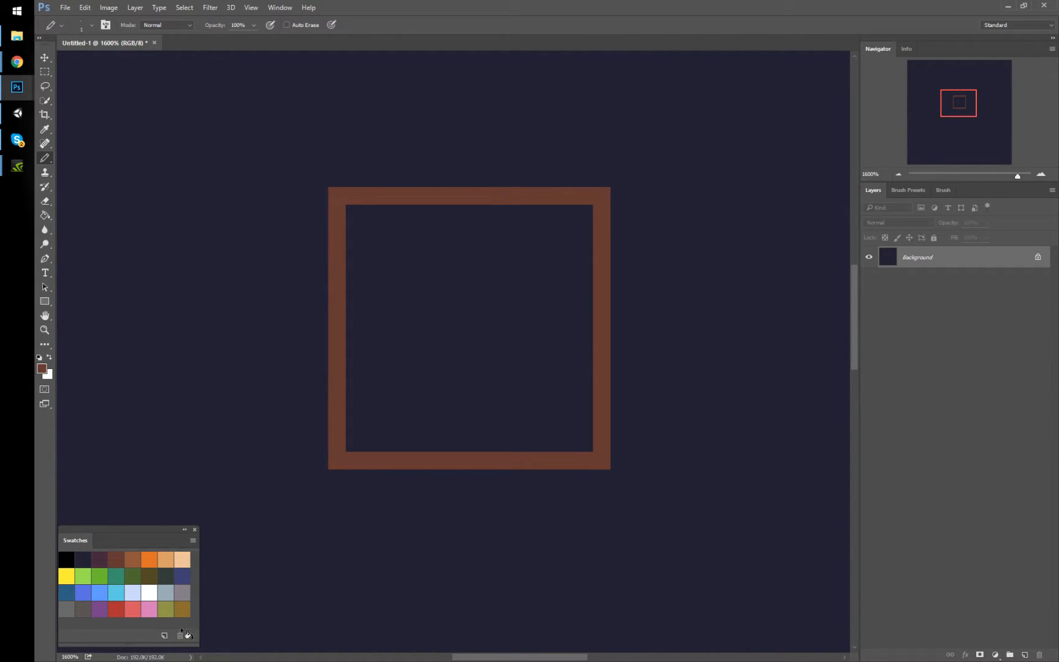
pyautogui.keyDown('alt'); pyautogui.click(329, 336); pyautogui.keyUp('alt')
pyautogui.moveTo(349, 332)
pyautogui.mouseDown()
pyautogui.moveTo(598, 330)
pyautogui.moveTo(347, 325)
pyautogui.mouseUp()
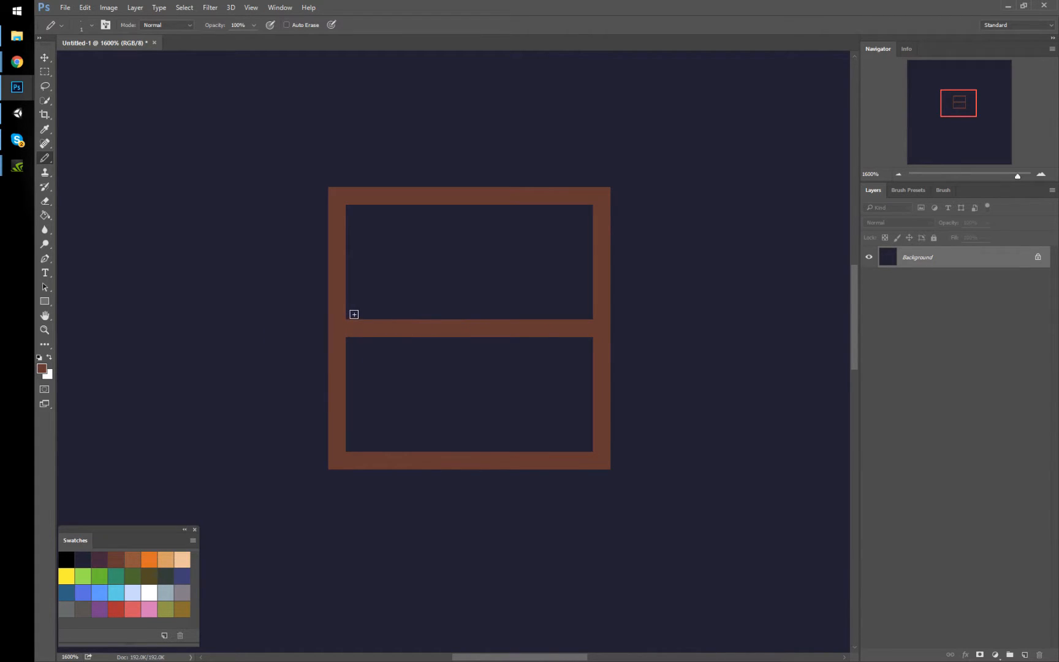
# Compare the heights of the upper and lower shelf compartments using a marquee selection
pyautogui.press('m')
pyautogui.moveTo(347, 206); pyautogui.dragTo(425, 311)
pyautogui.moveTo(381, 258)
pyautogui.mouseDown()
pyautogui.moveTo(382, 418)
pyautogui.moveTo(380, 388)
pyautogui.mouseUp()
pyautogui.click(381, 387)
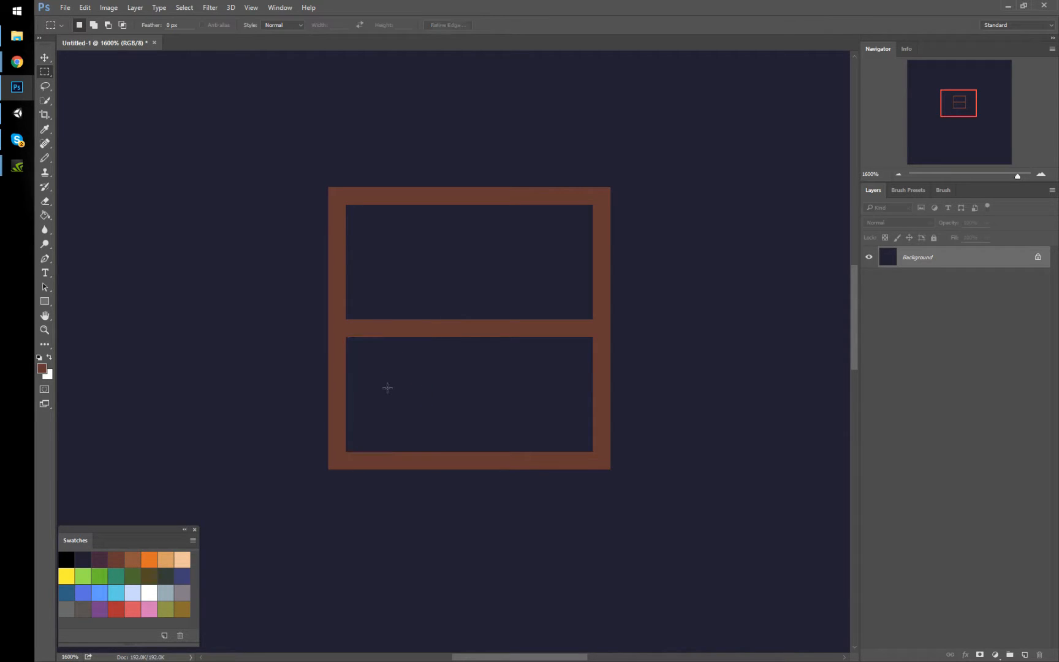
# Fill both shelf compartments with the dark plum swatch color using the Paint Bucket tool
pyautogui.press('b')
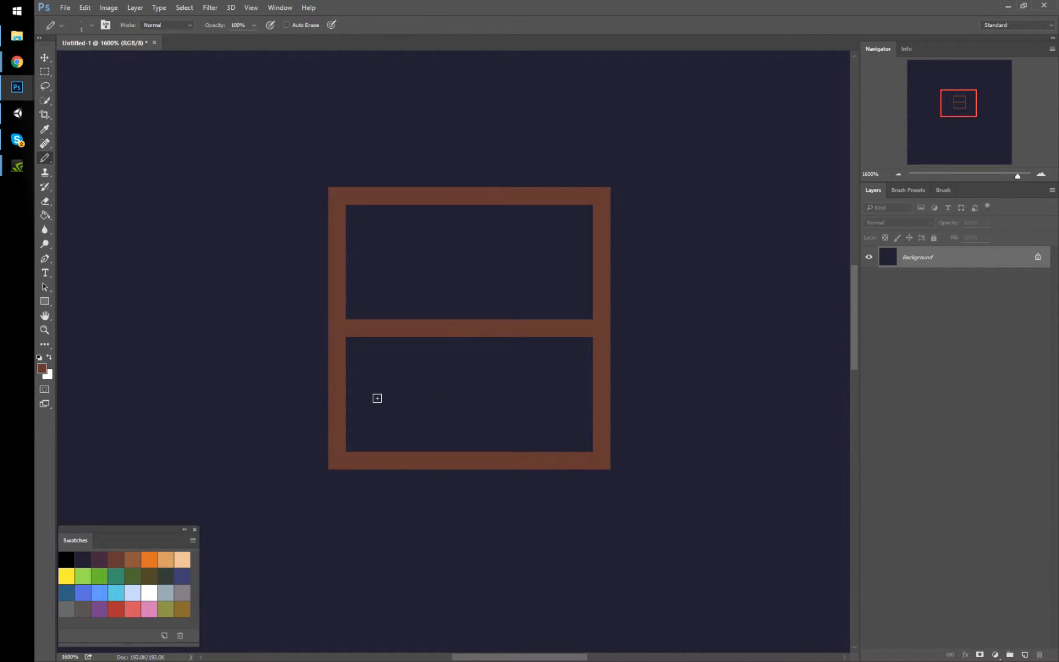
pyautogui.moveTo(542, 315); pyautogui.dragTo(543, 341)
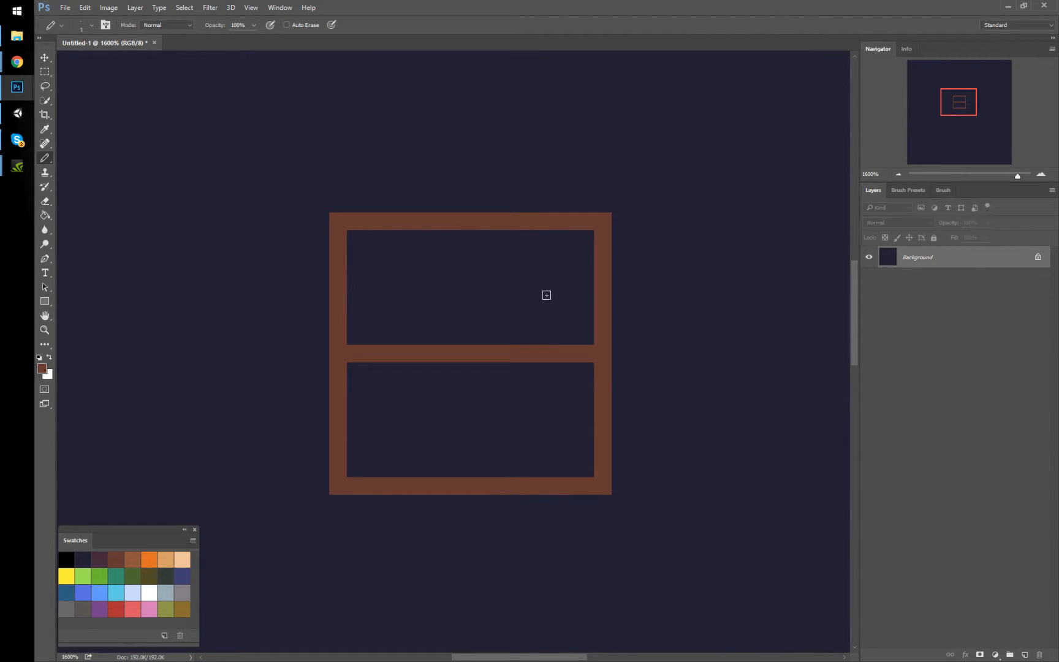
pyautogui.click(102, 556)
pyautogui.press('g')
pyautogui.click(452, 283)
pyautogui.click(487, 450)
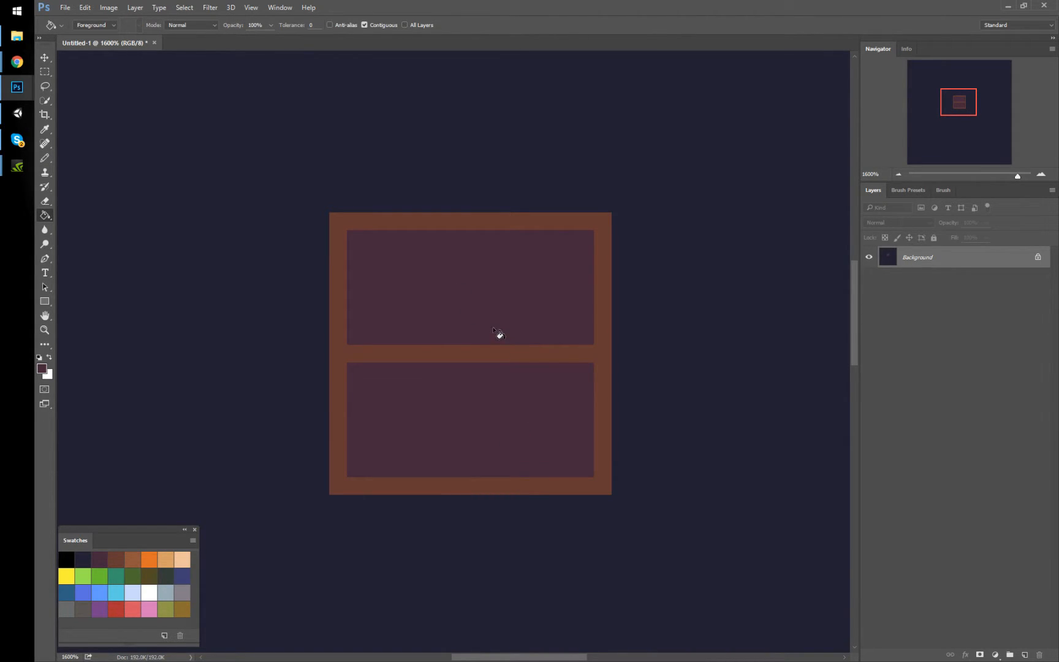
# Outline the lower compartment's back wall in the background navy and fill it, leaving a plum shelf surface along the bottom
pyautogui.press('b')
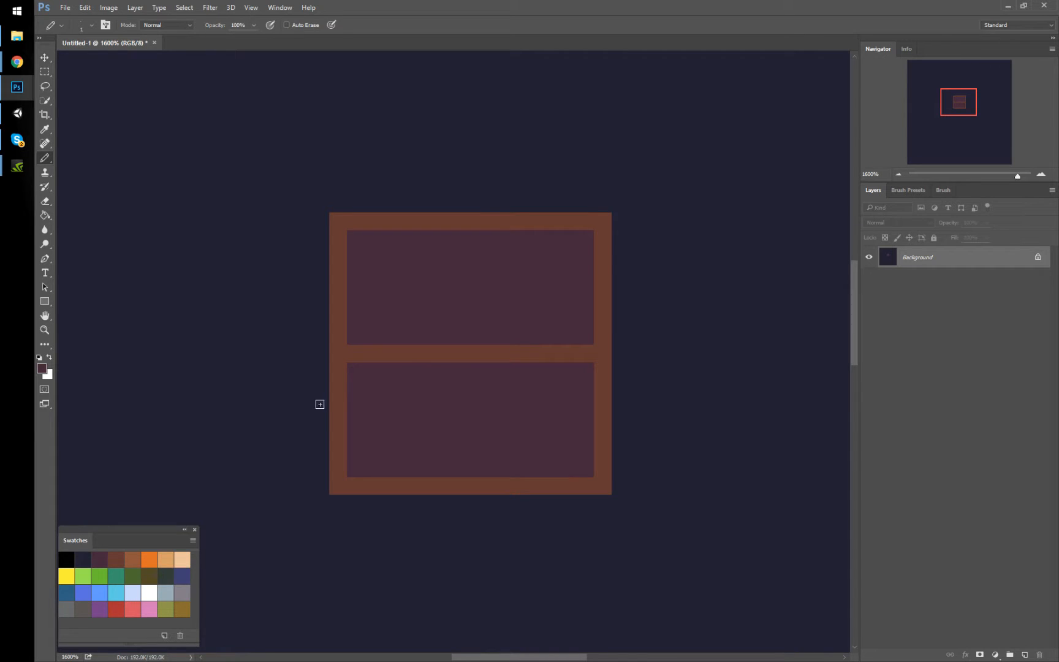
pyautogui.keyDown('alt'); pyautogui.click(312, 421); pyautogui.keyUp('alt')
pyautogui.click(352, 458)
pyautogui.keyDown('shift'); pyautogui.click(353, 366); pyautogui.keyUp('shift')
pyautogui.keyDown('shift'); pyautogui.click(587, 367); pyautogui.keyUp('shift')
pyautogui.keyDown('shift'); pyautogui.click(586, 453); pyautogui.keyUp('shift')
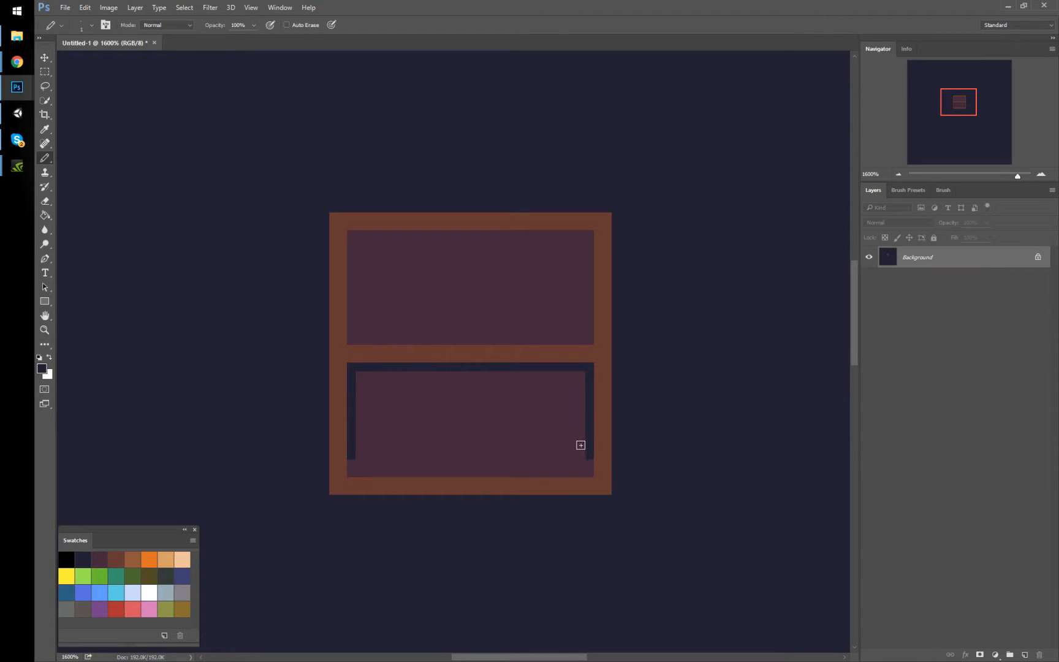
pyautogui.keyDown('shift'); pyautogui.click(360, 443); pyautogui.keyUp('shift')
pyautogui.moveTo(356, 437); pyautogui.dragTo(522, 429)
pyautogui.press('g')
pyautogui.click(517, 408)
# Step the back corners of the lower plum shelf surface inward with single navy pixels on both sides
pyautogui.press('b')
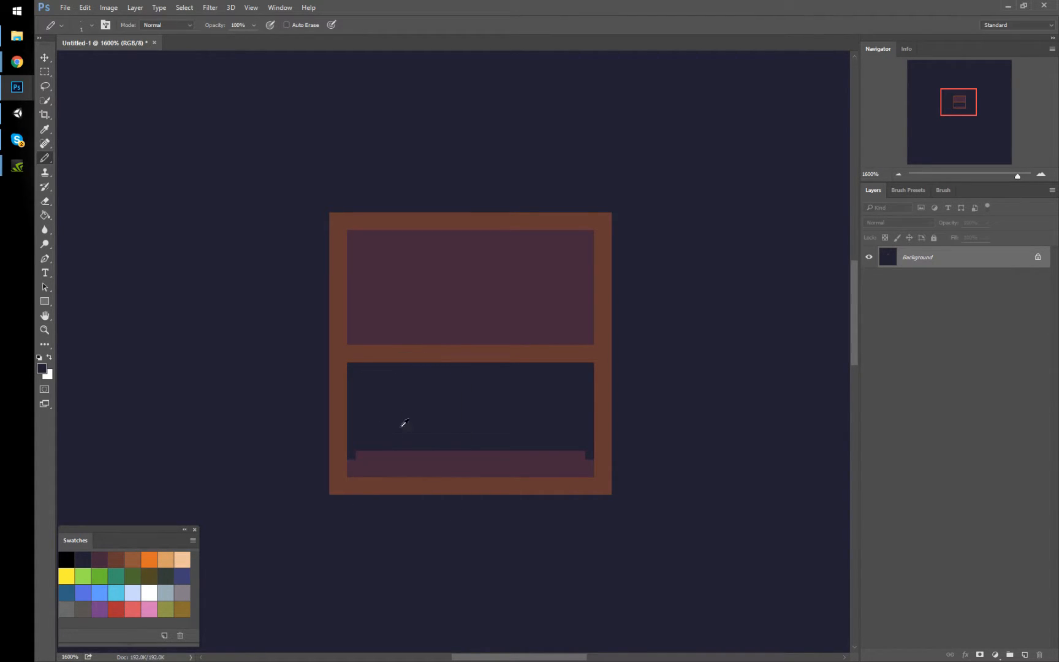
pyautogui.moveTo(347, 466); pyautogui.dragTo(364, 453)
pyautogui.hotkey('ctrl', 'z')
pyautogui.click(360, 455)
pyautogui.click(589, 464)
# Draw a navy edge with stepped corners in the upper compartment and fill the area above it navy, leaving a plum shelf surface
pyautogui.click(353, 331)
pyautogui.click(361, 322)
pyautogui.click(367, 314)
pyautogui.keyDown('shift'); pyautogui.click(573, 316); pyautogui.keyUp('shift')
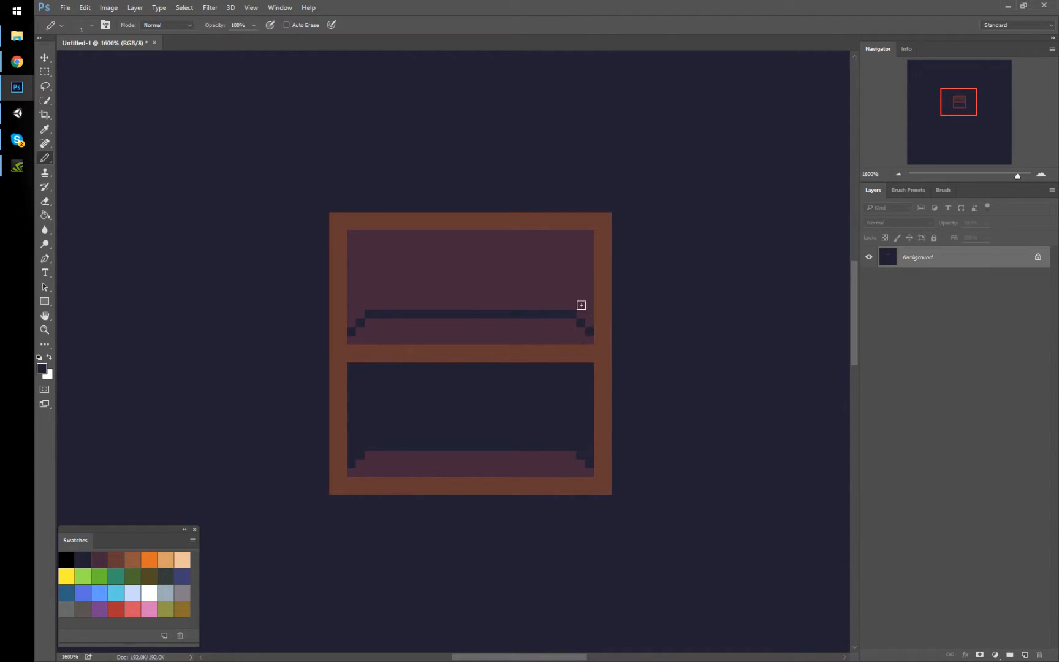
pyautogui.press('g')
pyautogui.click(547, 288)
# Paint one-pixel-wide plum joints where the three horizontal boards meet the side posts
pyautogui.press('b')
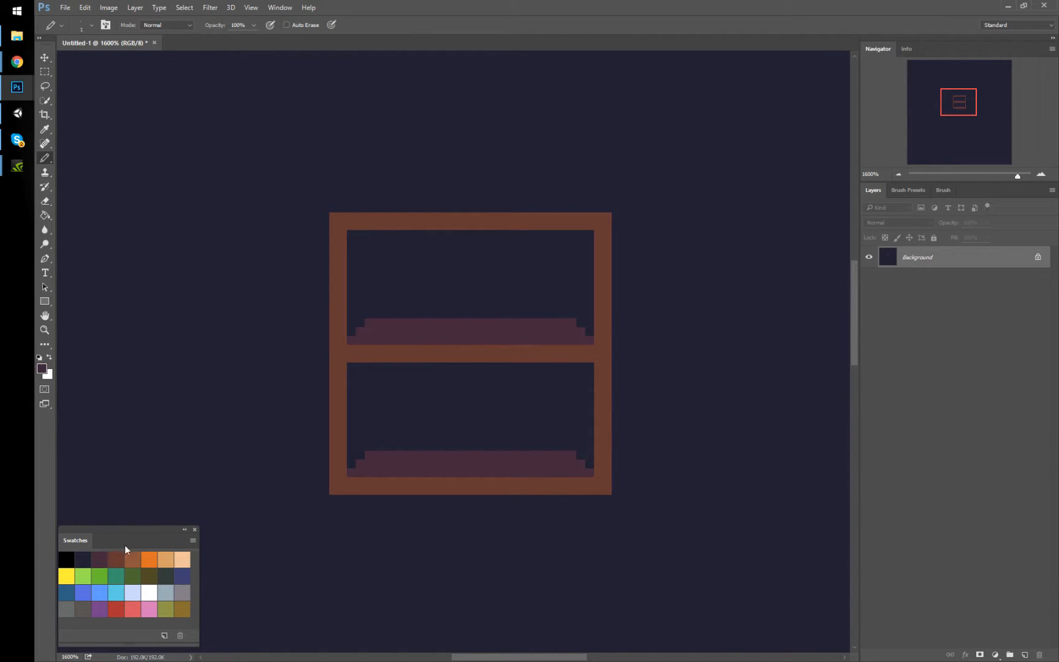
pyautogui.keyDown('alt'); pyautogui.click(396, 337); pyautogui.keyUp('alt')
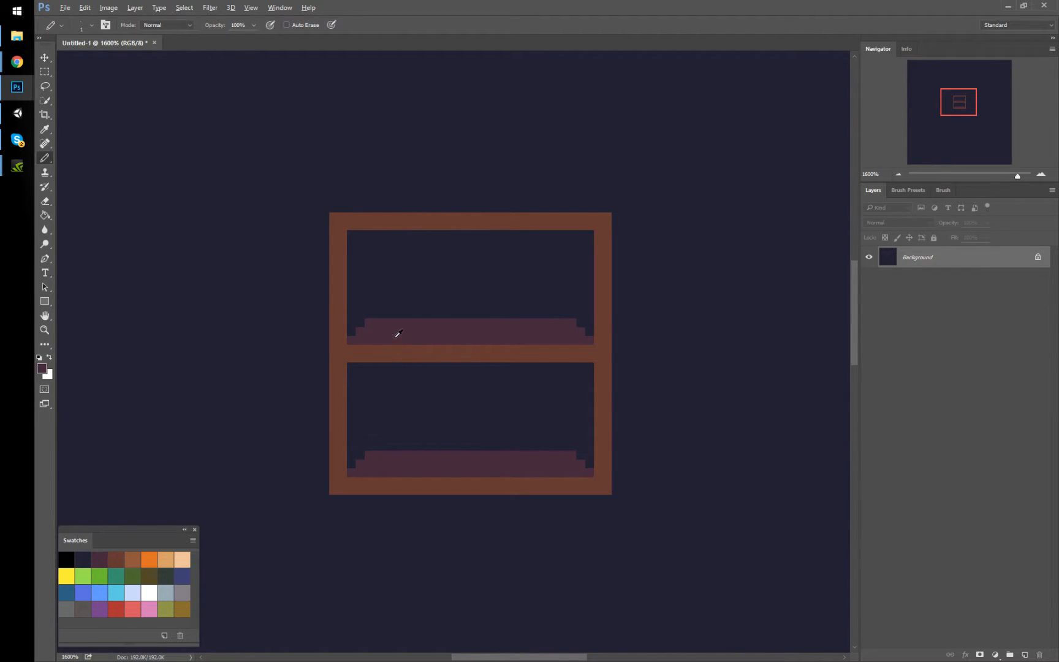
pyautogui.click(353, 222)
pyautogui.click(592, 219)
pyautogui.click(352, 354)
pyautogui.click(347, 483)
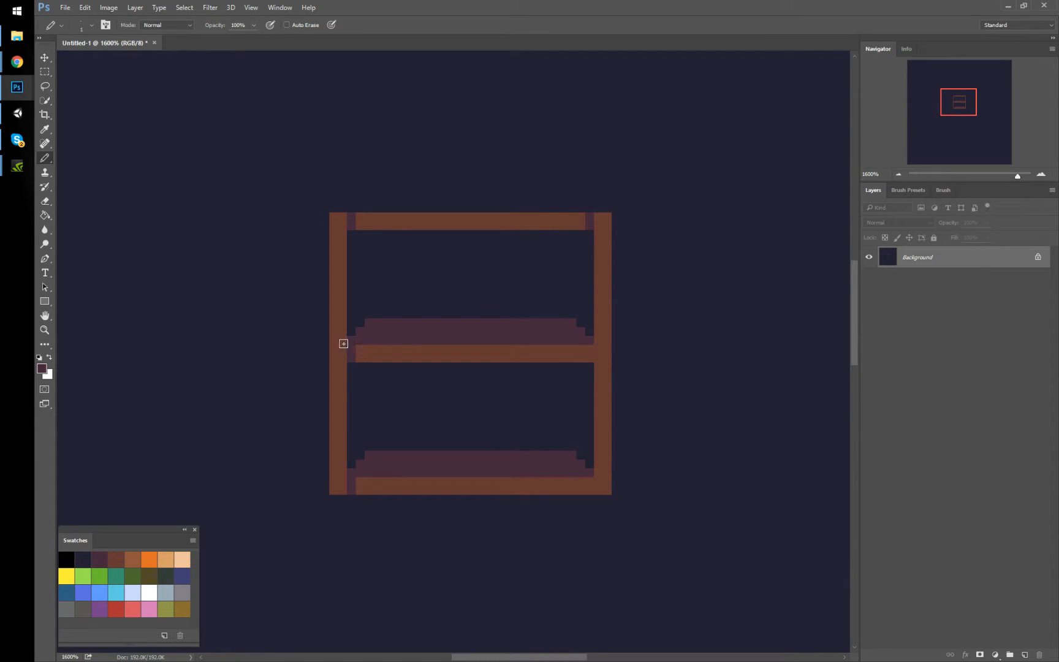
pyautogui.click(590, 491)
pyautogui.click(84, 560)
pyautogui.click(352, 481)
pyautogui.click(592, 483)
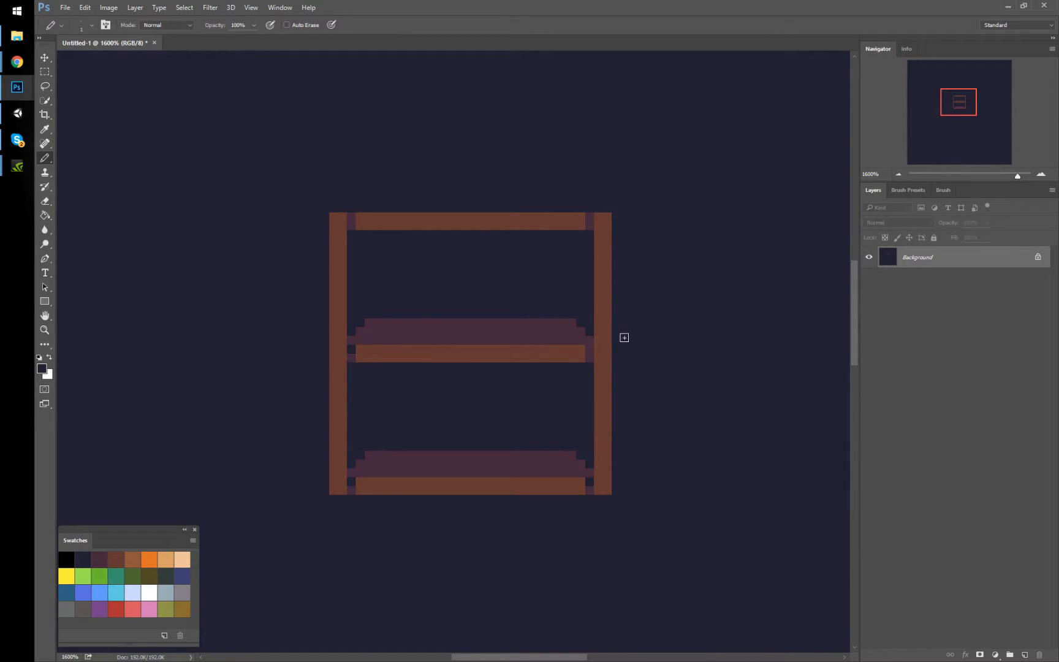
pyautogui.click(589, 350)
pyautogui.moveTo(351, 359); pyautogui.dragTo(351, 349)
# Trim the slanted sides of both plum shelf surfaces inward by one pixel using navy
pyautogui.moveTo(356, 468); pyautogui.dragTo(367, 454)
pyautogui.moveTo(586, 468); pyautogui.dragTo(570, 451)
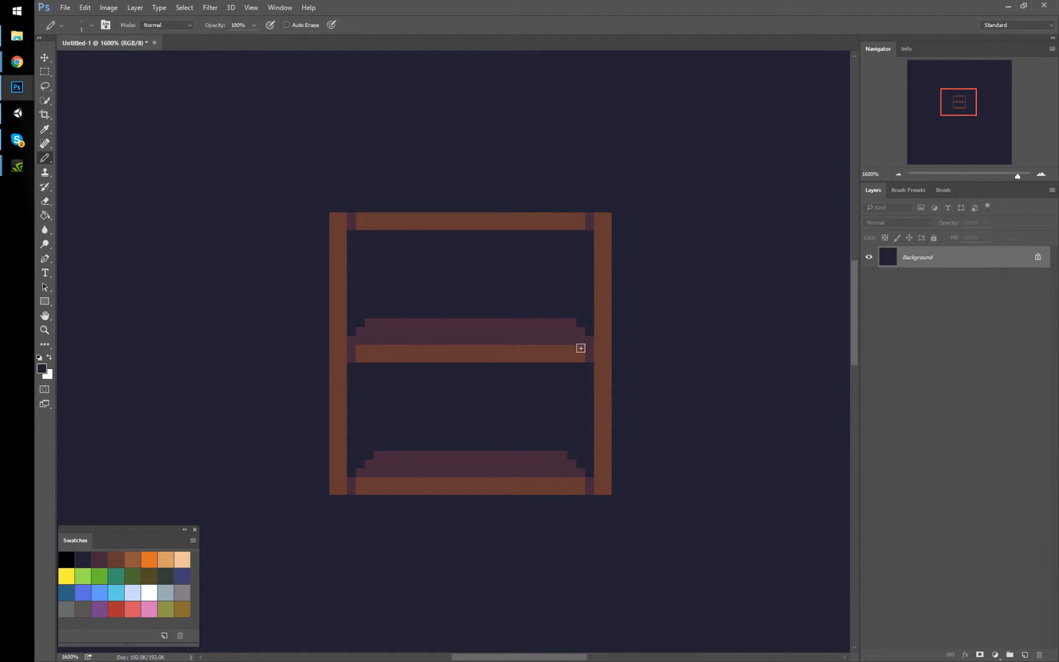
pyautogui.moveTo(582, 331); pyautogui.dragTo(569, 321)
pyautogui.moveTo(366, 324); pyautogui.dragTo(357, 343)
pyautogui.moveTo(572, 320); pyautogui.dragTo(369, 318)
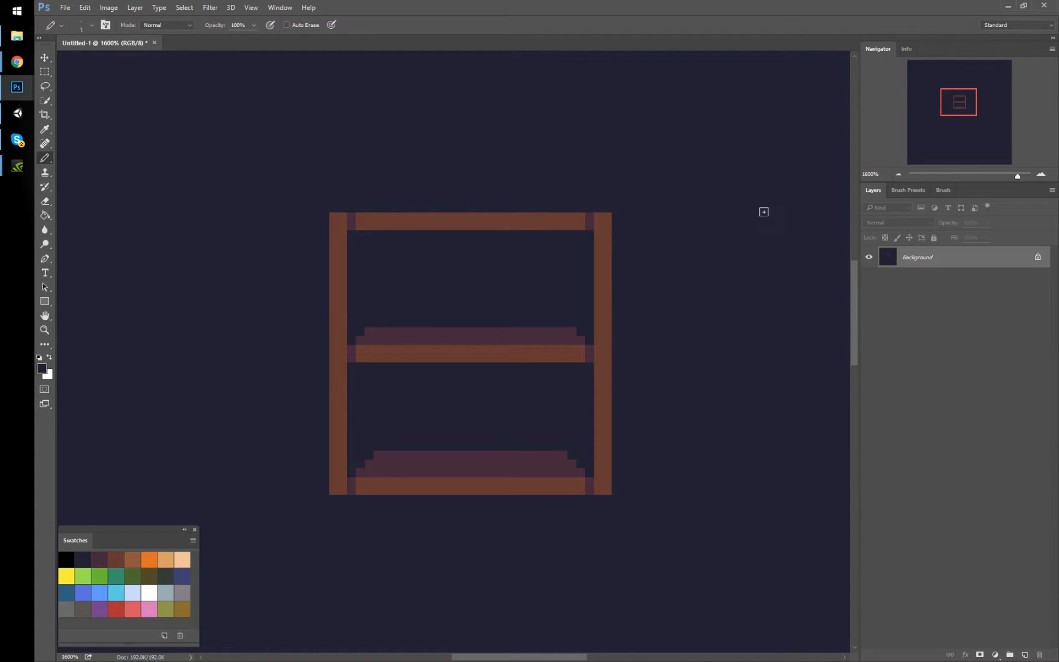
pyautogui.keyDown('alt'); pyautogui.click(539, 352); pyautogui.keyUp('alt')
pyautogui.moveTo(755, 217)
pyautogui.mouseDown()
pyautogui.moveTo(625, 297)
pyautogui.moveTo(678, 296)
pyautogui.moveTo(725, 254)
pyautogui.moveTo(642, 429)
pyautogui.mouseUp()
pyautogui.moveTo(643, 429); pyautogui.dragTo(673, 390)
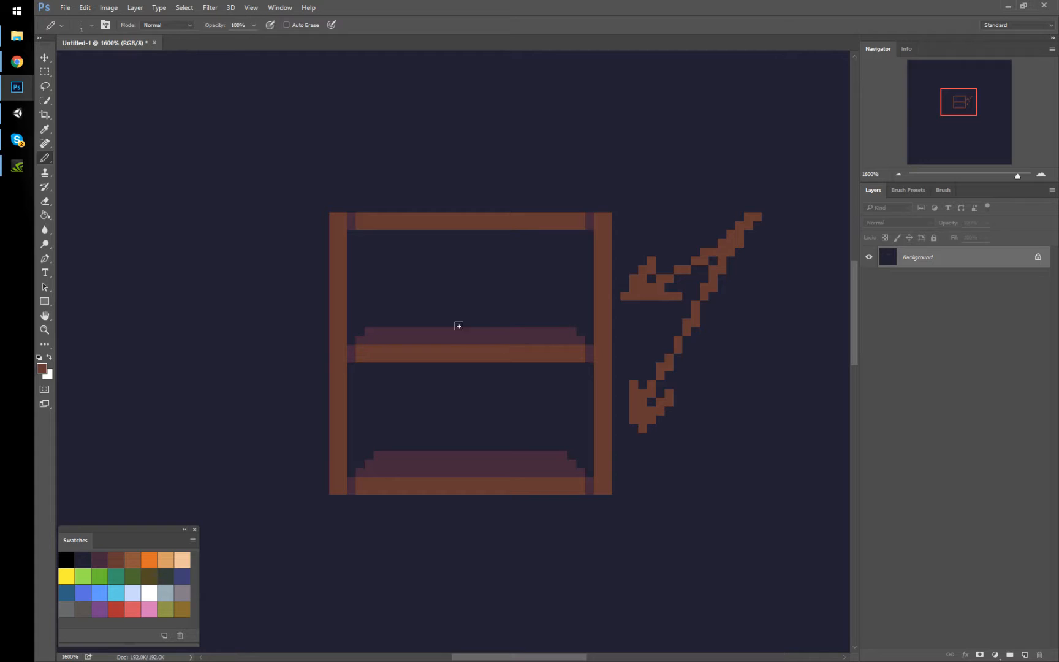
pyautogui.hotkey('ctrl', 'alt', 'z')
pyautogui.hotkey('ctrl', 'alt', 'z')
pyautogui.hotkey('ctrl', 'alt', 'z')
pyautogui.hotkey('ctrl', 'alt', 'z')
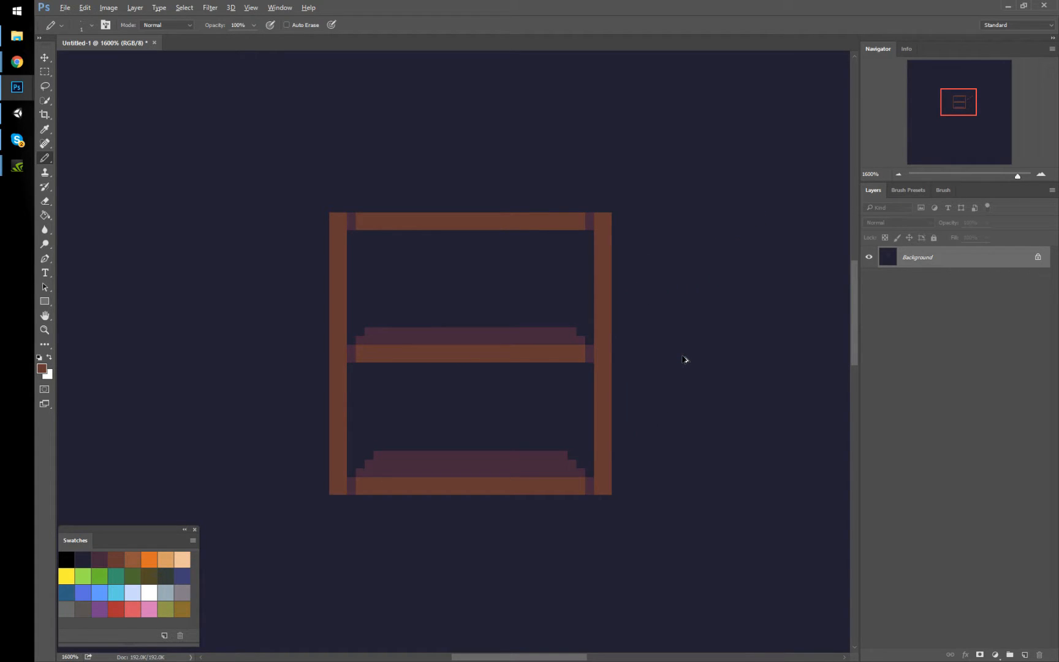
pyautogui.hotkey('ctrl', 'alt', 'z')
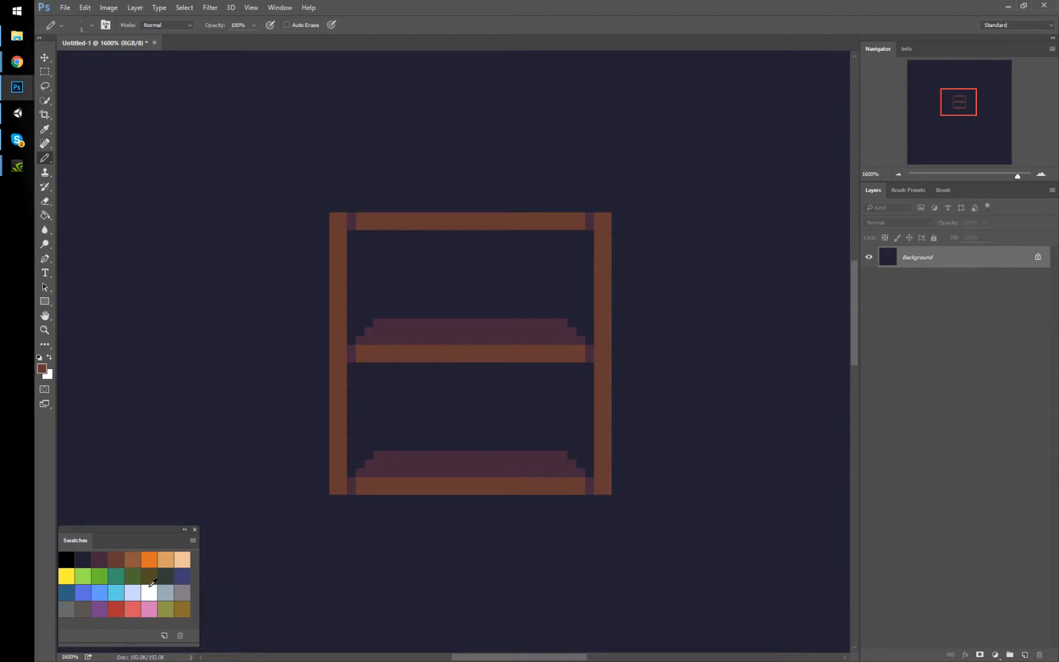
# Draw a purple book two pixels wide and nine pixels tall standing on the right part of the lower shelf
pyautogui.click(118, 610)
pyautogui.click(534, 464)
pyautogui.hotkey('ctrl', 'z')
pyautogui.moveTo(539, 464); pyautogui.dragTo(536, 407)
pyautogui.hotkey('ctrl', 'z')
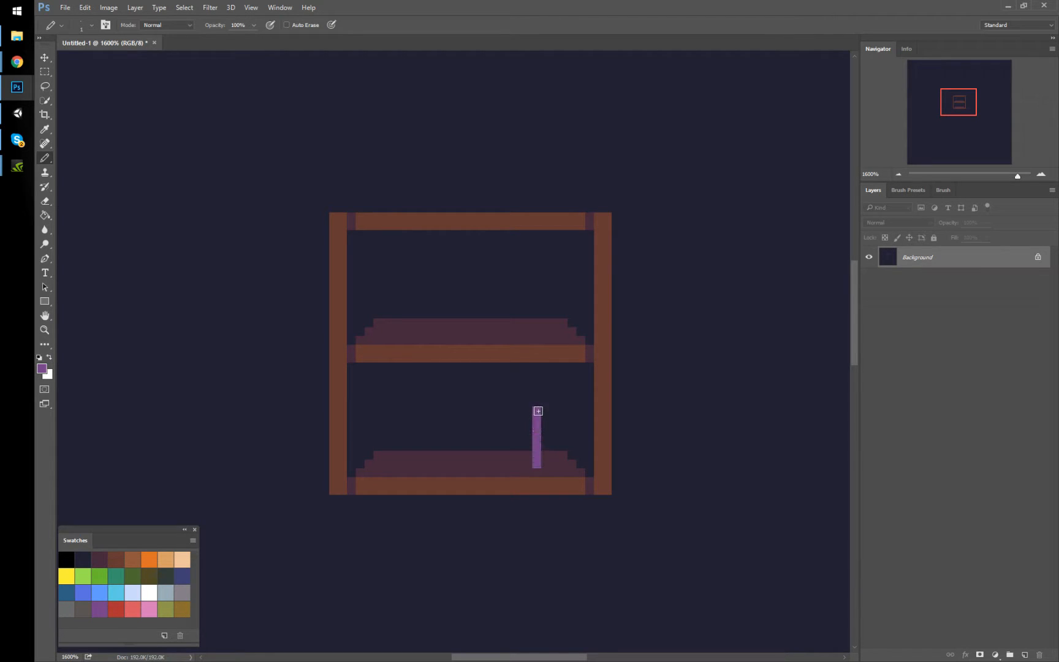
pyautogui.moveTo(528, 465)
pyautogui.mouseDown()
pyautogui.moveTo(526, 392)
pyautogui.moveTo(535, 409)
pyautogui.mouseUp()
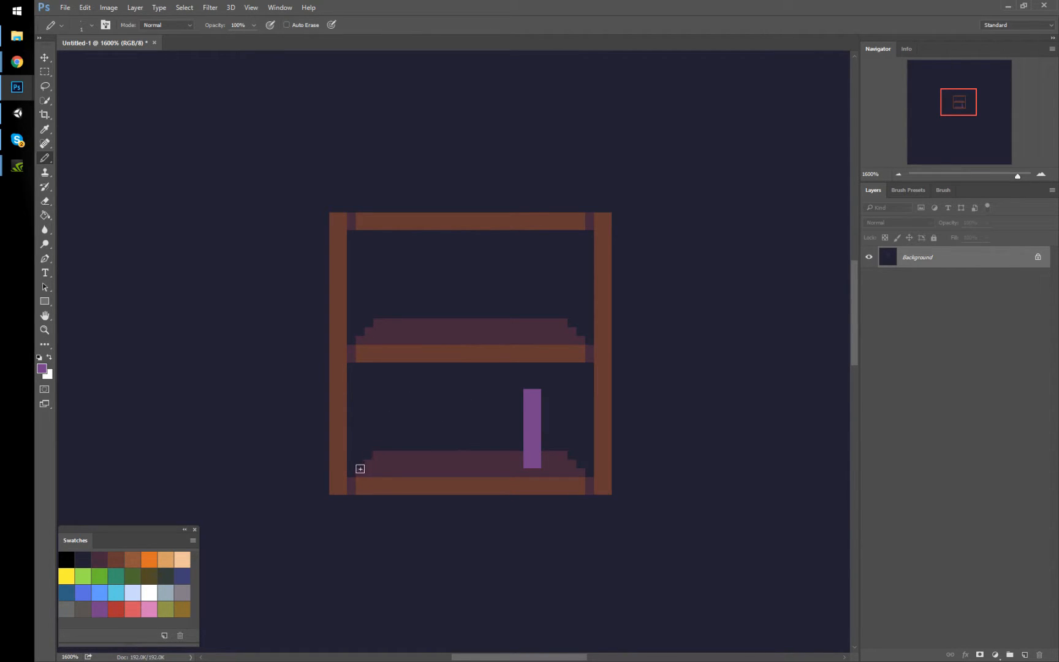
pyautogui.moveTo(360, 468); pyautogui.dragTo(458, 367)
pyautogui.moveTo(588, 470); pyautogui.dragTo(467, 357)
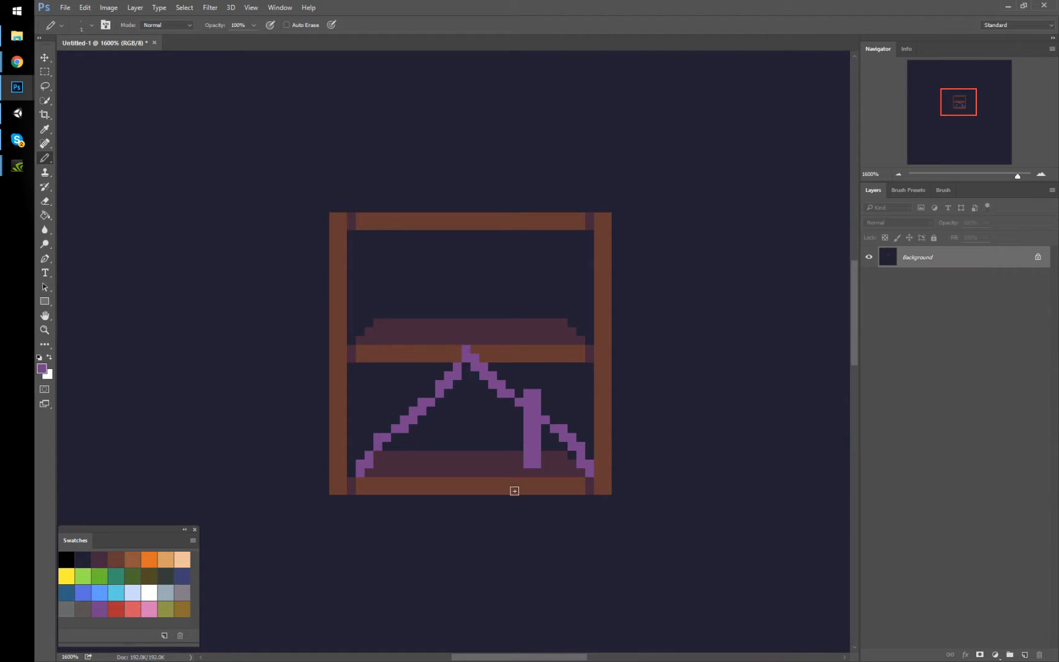
pyautogui.hotkey('ctrl', 'z')
pyautogui.hotkey('ctrl', 'z')
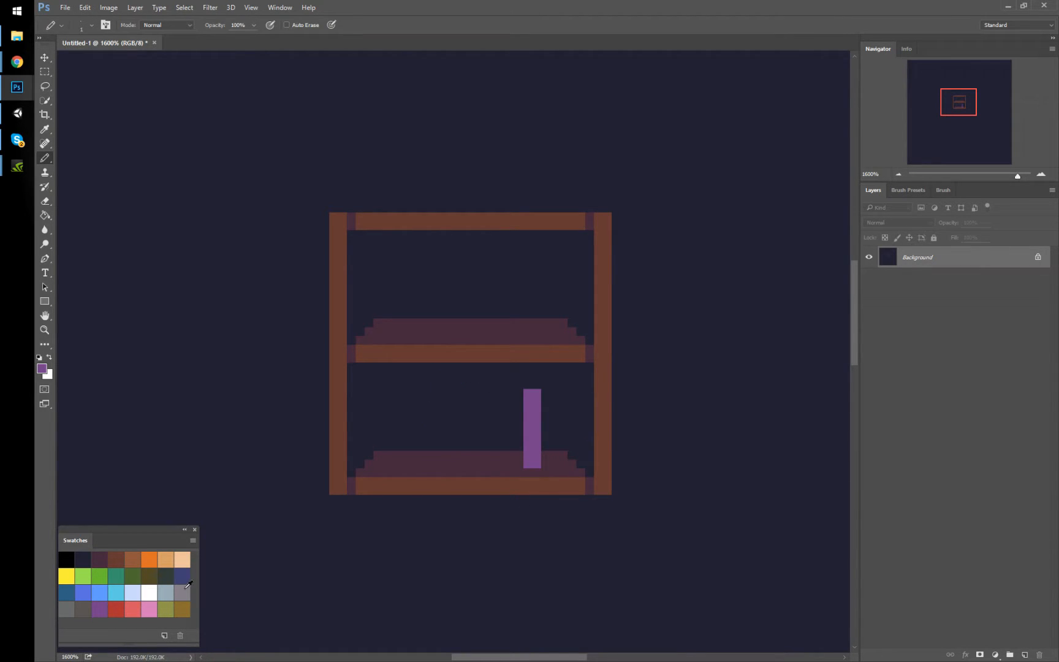
# Shade the purple book's right and bottom edges with dark blue
pyautogui.click(181, 575)
pyautogui.moveTo(536, 428); pyautogui.dragTo(537, 437)
pyautogui.hotkey('ctrl', 'z')
pyautogui.moveTo(192, 76)
pyautogui.mouseDown()
pyautogui.moveTo(256, 147)
pyautogui.moveTo(272, 137)
pyautogui.moveTo(236, 135)
pyautogui.moveTo(225, 146)
pyautogui.moveTo(284, 165)
pyautogui.mouseUp()
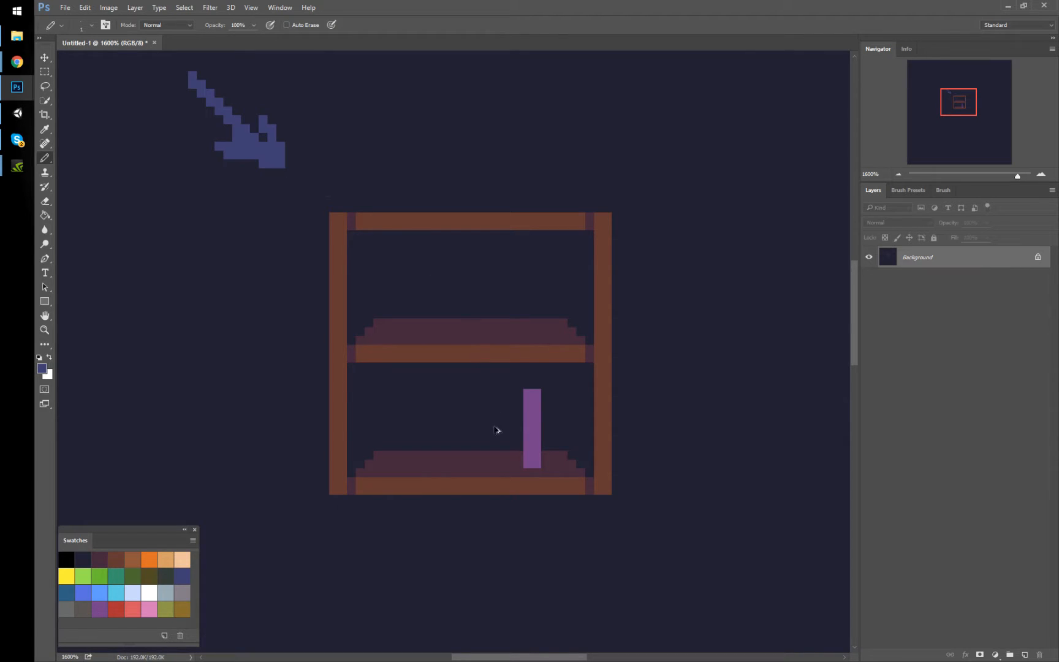
pyautogui.hotkey('ctrl', 'alt', 'z')
pyautogui.hotkey('ctrl', 'alt', 'z')
pyautogui.hotkey('ctrl', 'alt', 'z')
pyautogui.moveTo(537, 397); pyautogui.dragTo(528, 463)
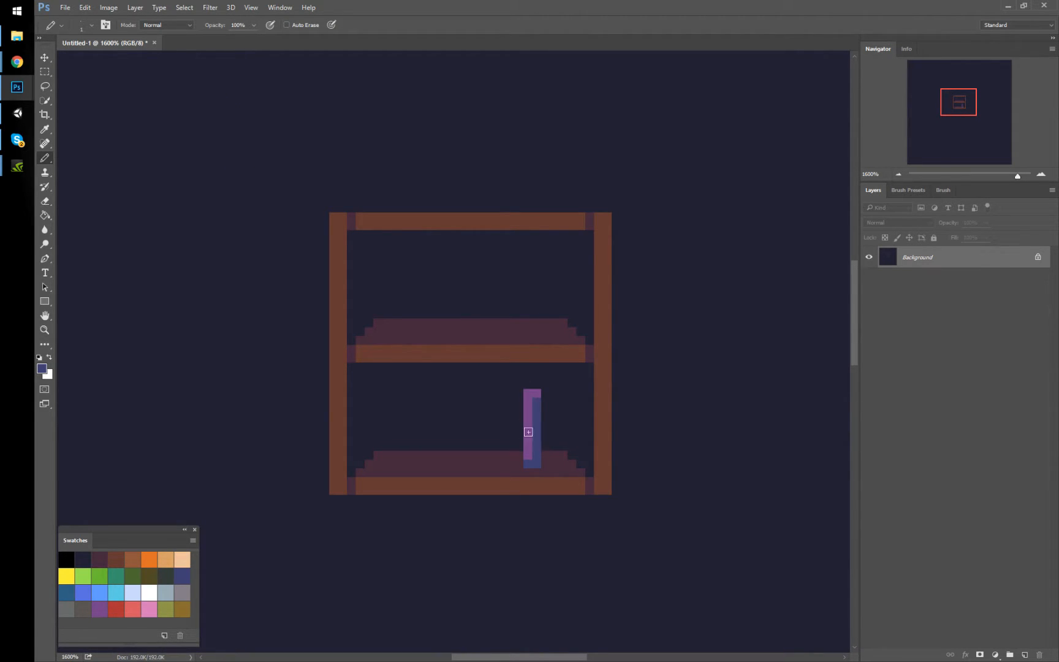
# Add one-pixel light-brown highlights to the upper-left corners of both side posts and all three horizontal boards
pyautogui.click(132, 560)
pyautogui.click(337, 217)
pyautogui.click(360, 217)
pyautogui.click(359, 350)
pyautogui.click(361, 482)
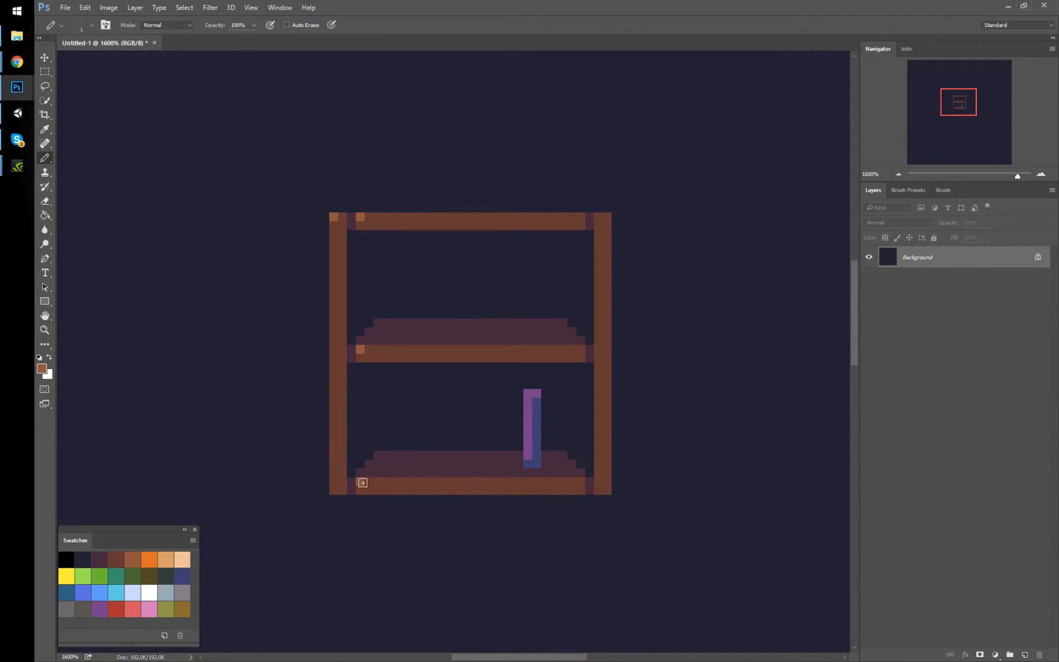
pyautogui.click(598, 216)
pyautogui.click(90, 557)
pyautogui.click(342, 490)
pyautogui.keyDown('alt'); pyautogui.click(395, 468); pyautogui.keyUp('alt')
pyautogui.click(341, 488)
pyautogui.keyDown('alt'); pyautogui.click(355, 498); pyautogui.keyUp('alt')
pyautogui.hotkey('ctrl', 'z')
pyautogui.click(148, 574)
pyautogui.click(607, 490)
pyautogui.click(342, 490)
# Add one-pixel dark green shadows to the lower-right corners of both side posts and all three horizontal boards
pyautogui.click(166, 574)
pyautogui.click(341, 490)
pyautogui.click(605, 491)
pyautogui.click(579, 491)
pyautogui.click(581, 357)
pyautogui.click(580, 226)
# Draw a blue book three pixels wide and nine pixels tall on the lower shelf and shade its right and bottom edges dark blue
pyautogui.moveTo(404, 453)
pyautogui.mouseDown()
pyautogui.moveTo(412, 395)
pyautogui.moveTo(404, 456)
pyautogui.moveTo(414, 460)
pyautogui.moveTo(421, 396)
pyautogui.mouseUp()
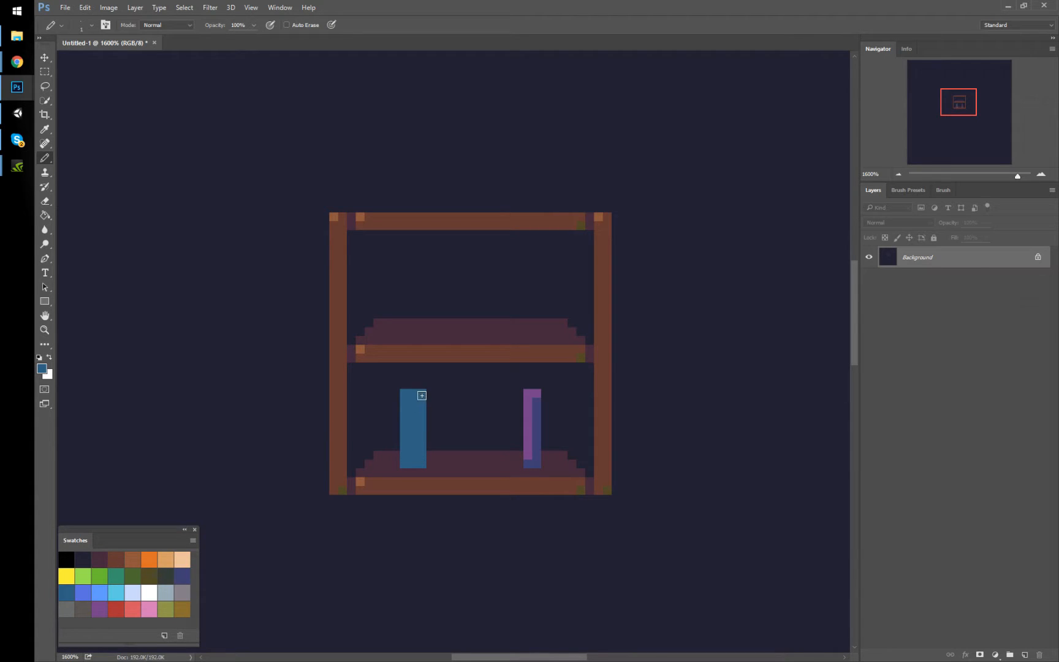
pyautogui.click(183, 574)
pyautogui.moveTo(406, 460)
pyautogui.mouseDown()
pyautogui.moveTo(421, 442)
pyautogui.moveTo(420, 401)
pyautogui.moveTo(413, 459)
pyautogui.mouseUp()
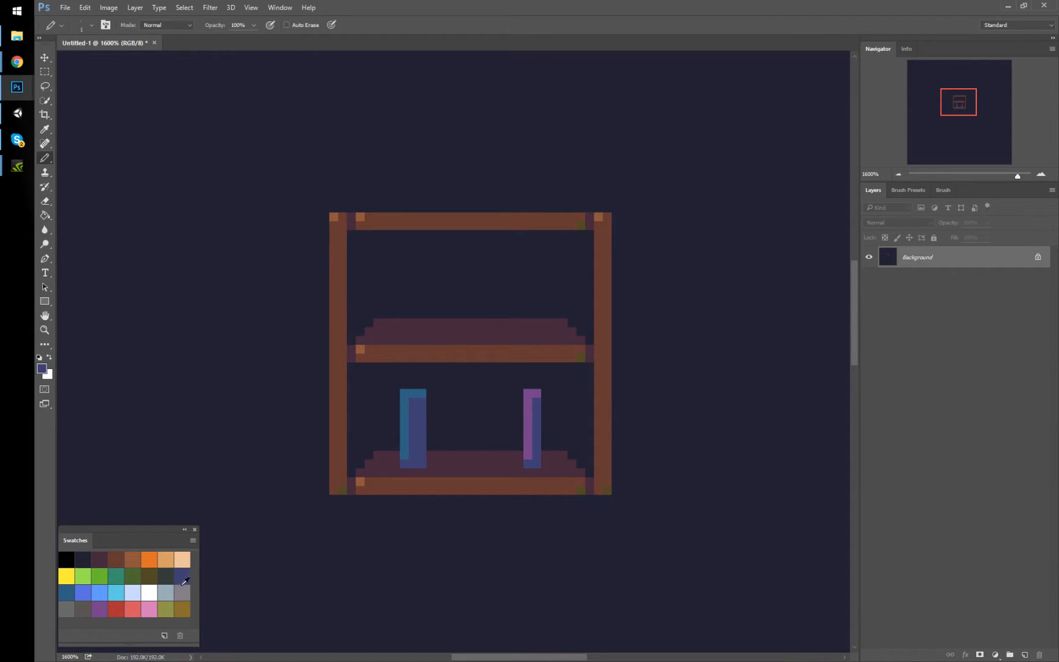
# Darken both books' lower-right corner pixels and highlight their upper-left corners, bright blue on the blue book and red on the purple one
pyautogui.click(161, 582)
pyautogui.click(422, 464)
pyautogui.click(91, 591)
pyautogui.click(404, 392)
pyautogui.click(116, 611)
pyautogui.click(183, 575)
pyautogui.click(163, 576)
pyautogui.click(539, 464)
# Add a one-pixel-high row of light-brown pages on top of both the blue and the purple book
pyautogui.click(132, 559)
pyautogui.moveTo(422, 385); pyautogui.dragTo(413, 384)
pyautogui.press('z')
pyautogui.hotkey('ctrl', 'z')
pyautogui.press('b')
pyautogui.moveTo(536, 384); pyautogui.dragTo(528, 385)
# Extend the blue book's top to two rows, with dark cover pixels on both sides of a light-brown page column
pyautogui.keyDown('alt'); pyautogui.click(540, 405); pyautogui.keyUp('alt')
pyautogui.keyDown('alt'); pyautogui.click(418, 404); pyautogui.keyUp('alt')
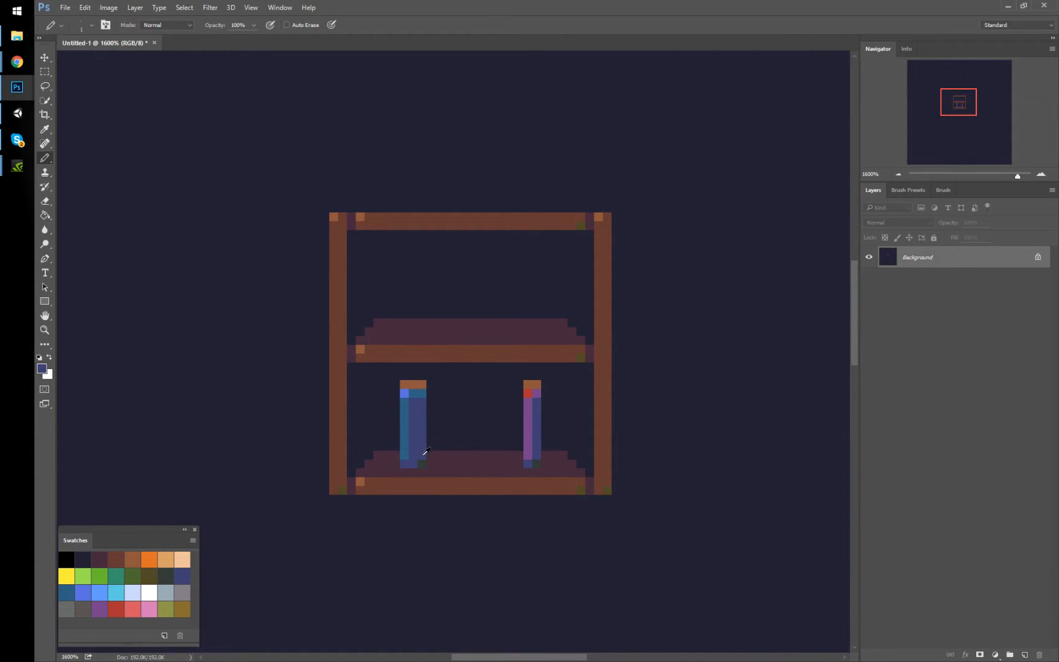
pyautogui.click(421, 384)
pyautogui.click(404, 385)
pyautogui.click(421, 375)
pyautogui.click(404, 375)
pyautogui.keyDown('alt'); pyautogui.click(413, 384); pyautogui.keyUp('alt')
pyautogui.click(413, 375)
# Extend the purple book's top to two rows in reddish-brown with a light-brown pixel at its lower left
pyautogui.keyDown('alt'); pyautogui.click(539, 391); pyautogui.keyUp('alt')
pyautogui.keyDown('alt'); pyautogui.click(551, 333); pyautogui.keyUp('alt')
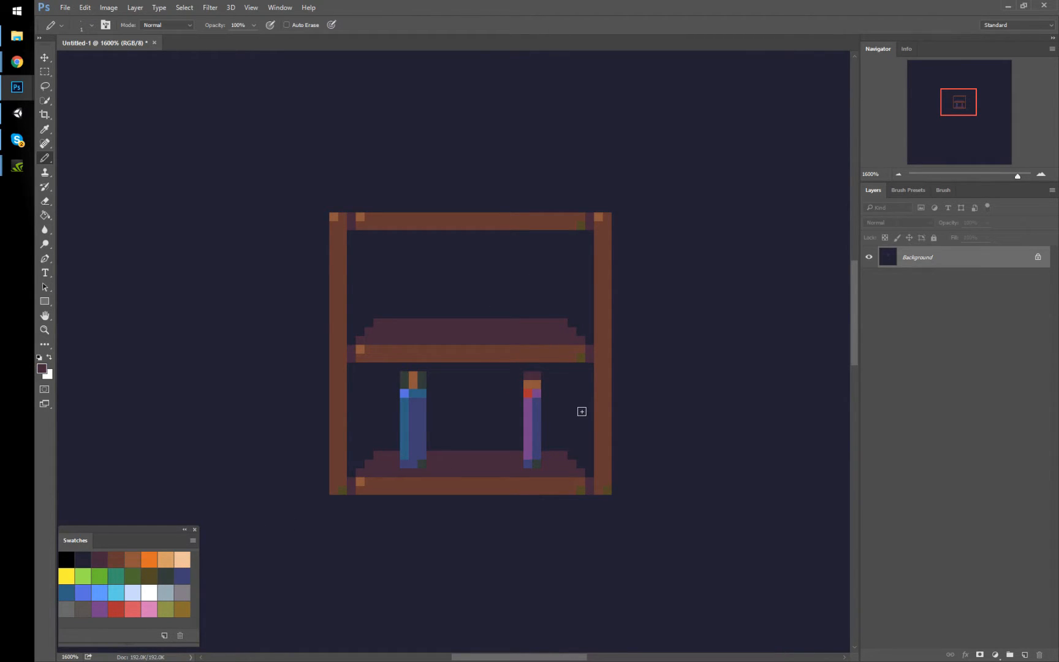
pyautogui.click(527, 375)
pyautogui.click(528, 384)
pyautogui.click(412, 377)
pyautogui.hotkey('ctrl', 'z')
pyautogui.click(116, 559)
pyautogui.click(532, 379)
pyautogui.hotkey('ctrl', 'alt', 'z')
pyautogui.keyDown('alt'); pyautogui.click(414, 379); pyautogui.keyUp('alt')
pyautogui.click(528, 384)
pyautogui.moveTo(458, 456); pyautogui.dragTo(512, 464)
pyautogui.hotkey('ctrl', 'z')
pyautogui.hotkey('ctrl', 'z')
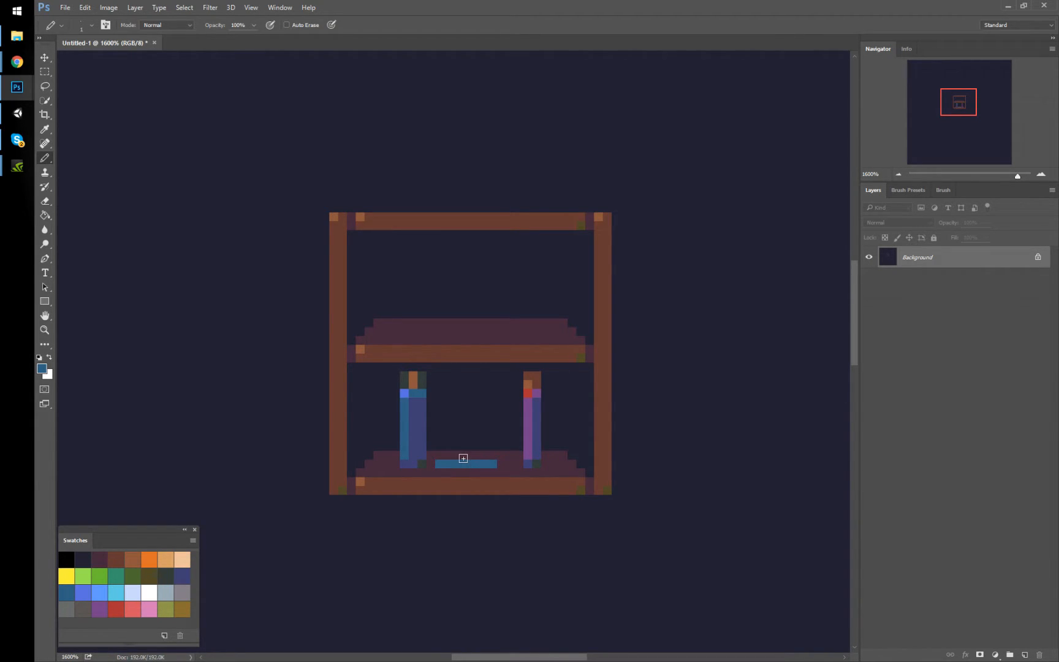
pyautogui.hotkey('ctrl', 'z')
pyautogui.hotkey('ctrl', 'z')
# Select the blue book with a rectangular marquee, move it nine pixels right toward the purple book, and deselect it
pyautogui.press('m')
pyautogui.moveTo(382, 362)
pyautogui.mouseDown()
pyautogui.moveTo(403, 384)
pyautogui.moveTo(435, 472)
pyautogui.mouseUp()
pyautogui.hotkey('ctrl', 'Right')
pyautogui.hotkey('ctrl', 'Right')
pyautogui.hotkey('ctrl', 'Right')
pyautogui.hotkey('ctrl', 'Right')
pyautogui.hotkey('ctrl', 'Right')
pyautogui.hotkey('ctrl', 'Right')
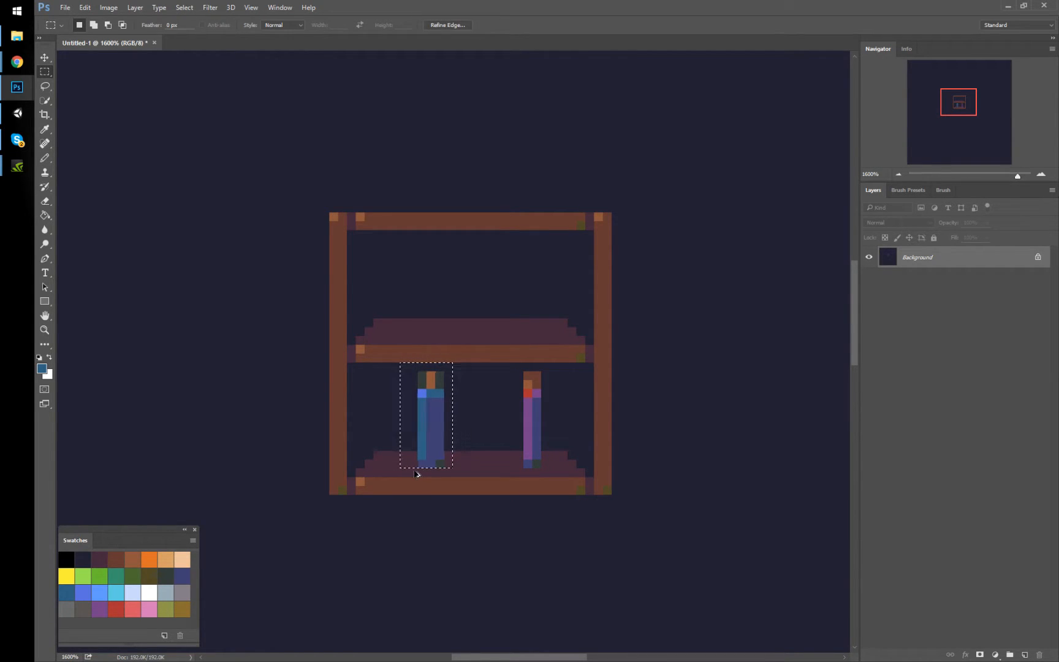
pyautogui.hotkey('ctrl', 'Right')
pyautogui.hotkey('ctrl', 'Right')
pyautogui.hotkey('ctrl', 'Right')
pyautogui.hotkey('ctrl', 'd')
# Draw a lying book beside the standing ones, with a blue spine nine pixels wide and two high and a dark blue row above
pyautogui.hotkey('ctrl', 'shift', 's')
pyautogui.write('bvb')
pyautogui.moveTo(449, 463)
pyautogui.mouseDown()
pyautogui.moveTo(397, 465)
pyautogui.moveTo(459, 459)
pyautogui.mouseUp()
pyautogui.moveTo(388, 445)
pyautogui.mouseDown()
pyautogui.moveTo(453, 444)
pyautogui.moveTo(391, 447)
pyautogui.mouseUp()
pyautogui.hotkey('ctrl', 'z')
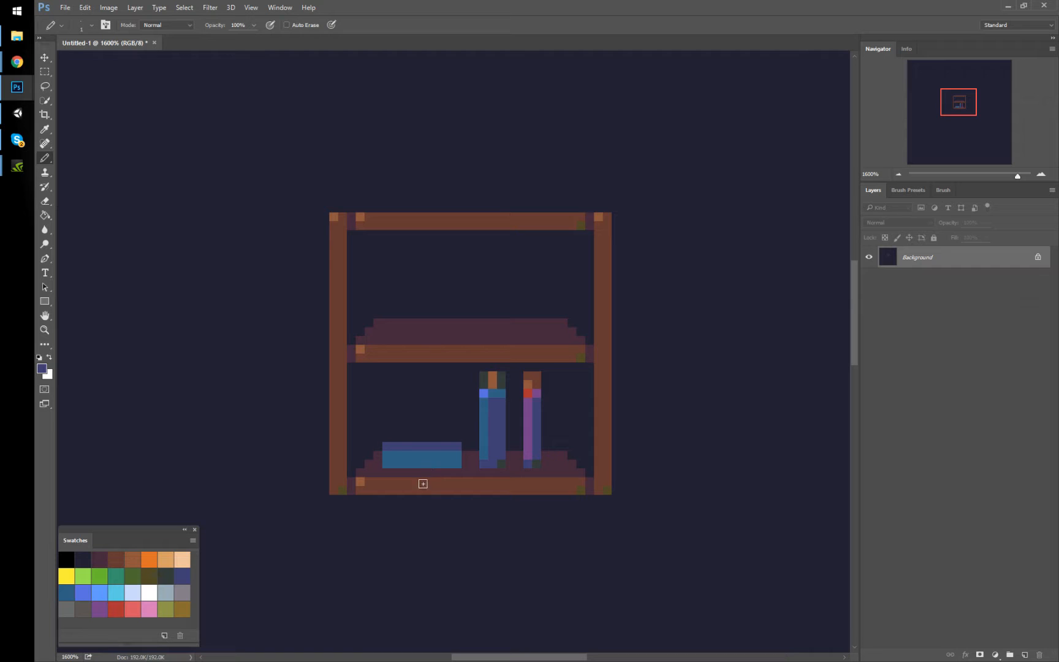
# Extend the lying book's dark blue cover into a three-pixel-high rectangle and add a bright blue highlight to the spine's upper-left corner
pyautogui.moveTo(392, 438)
pyautogui.mouseDown()
pyautogui.moveTo(448, 437)
pyautogui.moveTo(402, 428)
pyautogui.moveTo(414, 421)
pyautogui.mouseUp()
pyautogui.keyDown('alt'); pyautogui.click(473, 420); pyautogui.keyUp('alt')
pyautogui.click(458, 420)
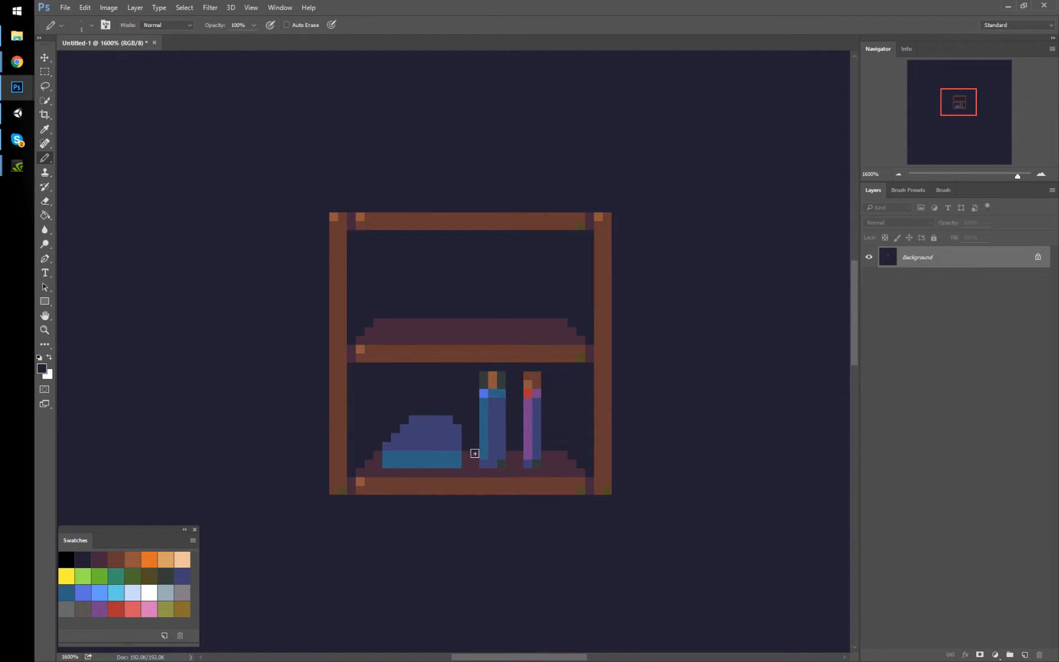
pyautogui.keyDown('alt'); pyautogui.click(457, 438); pyautogui.keyUp('alt')
pyautogui.moveTo(388, 437); pyautogui.dragTo(395, 429)
pyautogui.click(404, 420)
pyautogui.click(457, 421)
pyautogui.keyDown('alt'); pyautogui.click(464, 409); pyautogui.keyUp('alt')
pyautogui.moveTo(461, 421); pyautogui.dragTo(393, 418)
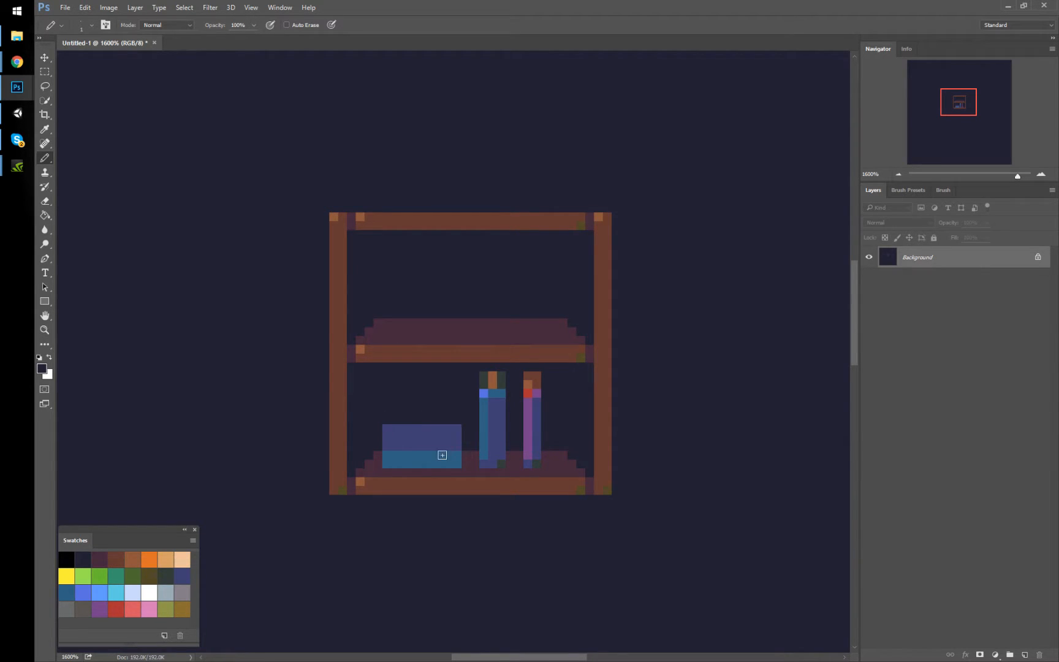
pyautogui.keyDown('alt'); pyautogui.click(484, 392); pyautogui.keyUp('alt')
# Draw a small abacus frame on the middle shelf from two reddish-brown posts and a crossbar with a dark pixel at its left end
pyautogui.click(121, 558)
pyautogui.moveTo(407, 332); pyautogui.dragTo(407, 285)
pyautogui.moveTo(482, 331); pyautogui.dragTo(482, 290)
pyautogui.moveTo(413, 304); pyautogui.dragTo(478, 304)
pyautogui.keyDown('alt'); pyautogui.click(494, 326); pyautogui.keyUp('alt')
pyautogui.click(415, 305)
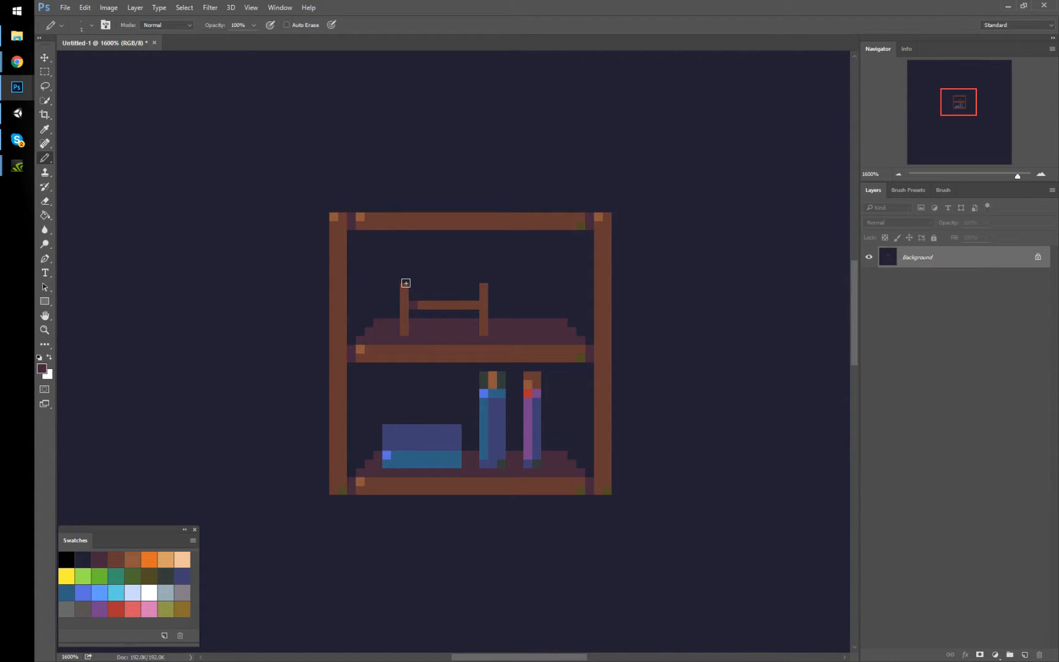
# Sketch two slanted side panels joined by a bar in dark purple-brown on the empty canvas beside the bookcase
pyautogui.moveTo(678, 277)
pyautogui.mouseDown()
pyautogui.moveTo(667, 376)
pyautogui.moveTo(730, 446)
pyautogui.mouseUp()
pyautogui.keyDown('shift'); pyautogui.click(739, 294); pyautogui.keyUp('shift')
pyautogui.moveTo(678, 269); pyautogui.dragTo(717, 313)
pyautogui.moveTo(665, 250); pyautogui.dragTo(705, 282)
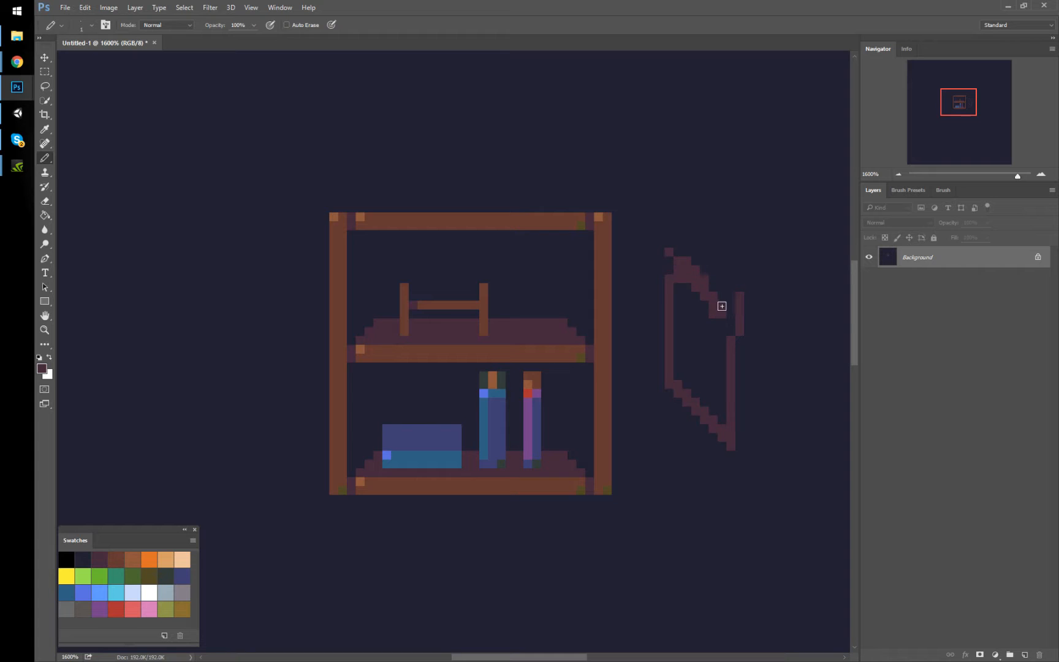
pyautogui.moveTo(781, 369); pyautogui.dragTo(593, 419)
pyautogui.moveTo(518, 468); pyautogui.dragTo(510, 338)
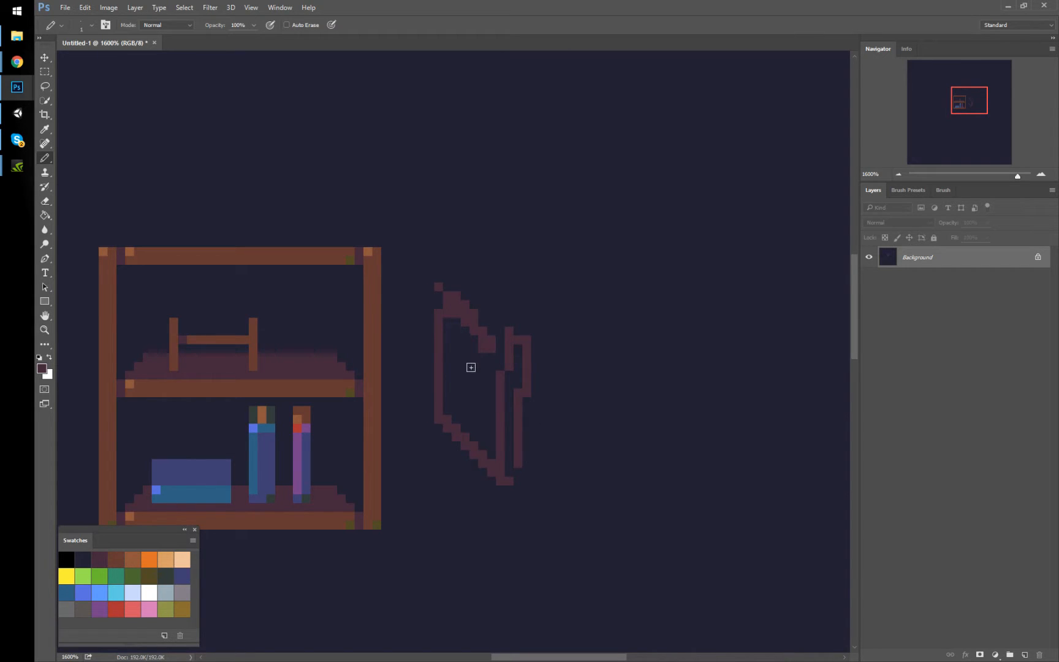
pyautogui.moveTo(474, 366)
pyautogui.mouseDown()
pyautogui.moveTo(474, 401)
pyautogui.moveTo(651, 277)
pyautogui.mouseUp()
pyautogui.moveTo(480, 402); pyautogui.dragTo(677, 313)
pyautogui.moveTo(632, 207)
pyautogui.mouseDown()
pyautogui.moveTo(745, 240)
pyautogui.moveTo(700, 435)
pyautogui.moveTo(643, 395)
pyautogui.moveTo(617, 349)
pyautogui.moveTo(680, 422)
pyautogui.moveTo(723, 428)
pyautogui.moveTo(728, 343)
pyautogui.mouseUp()
pyautogui.moveTo(625, 310); pyautogui.dragTo(643, 300)
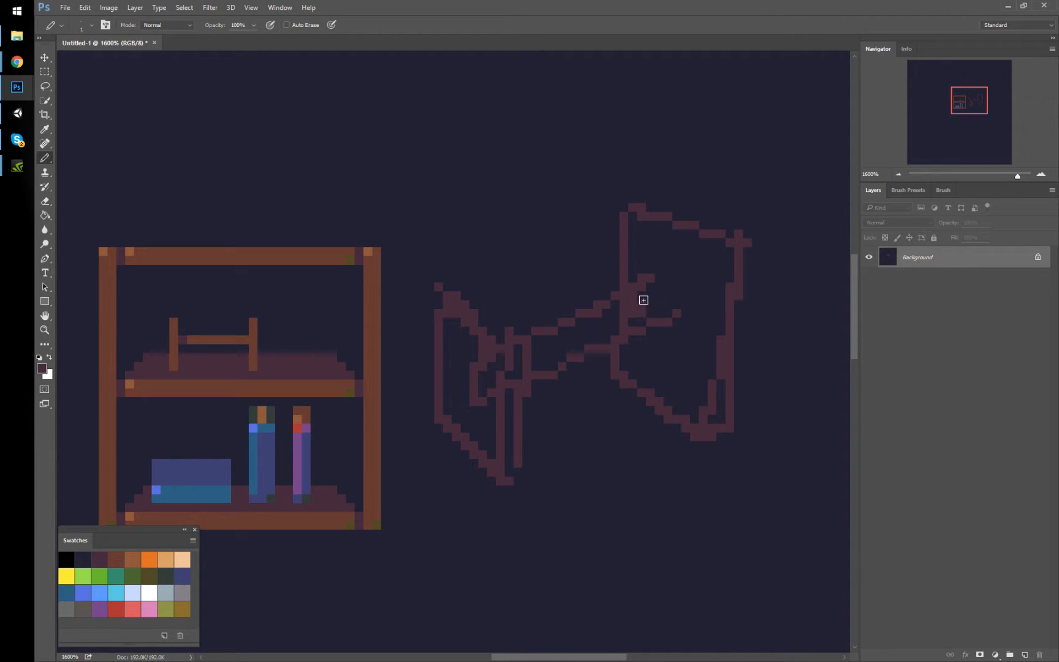
# Paint reddish-brown beads along the sketched bar and run three vertical strokes through them
pyautogui.keyDown('alt'); pyautogui.click(591, 455); pyautogui.keyUp('alt')
pyautogui.keyDown('alt'); pyautogui.click(323, 507); pyautogui.keyUp('alt')
pyautogui.moveTo(643, 301); pyautogui.dragTo(544, 355)
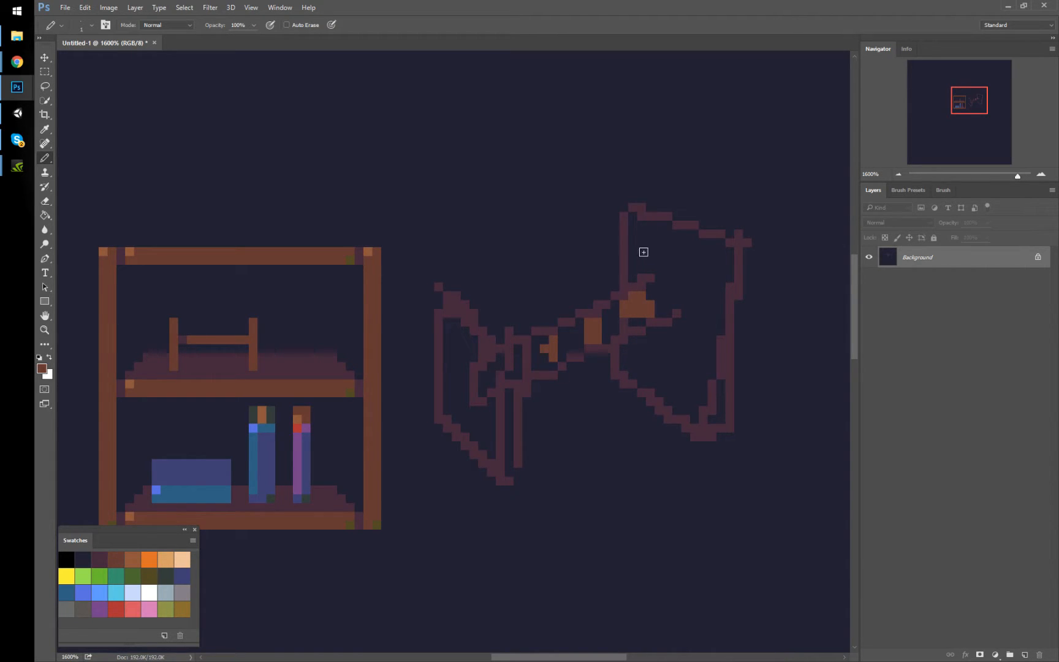
pyautogui.moveTo(642, 222); pyautogui.dragTo(632, 395)
pyautogui.moveTo(580, 259); pyautogui.dragTo(587, 395)
pyautogui.moveTo(551, 268); pyautogui.dragTo(544, 403)
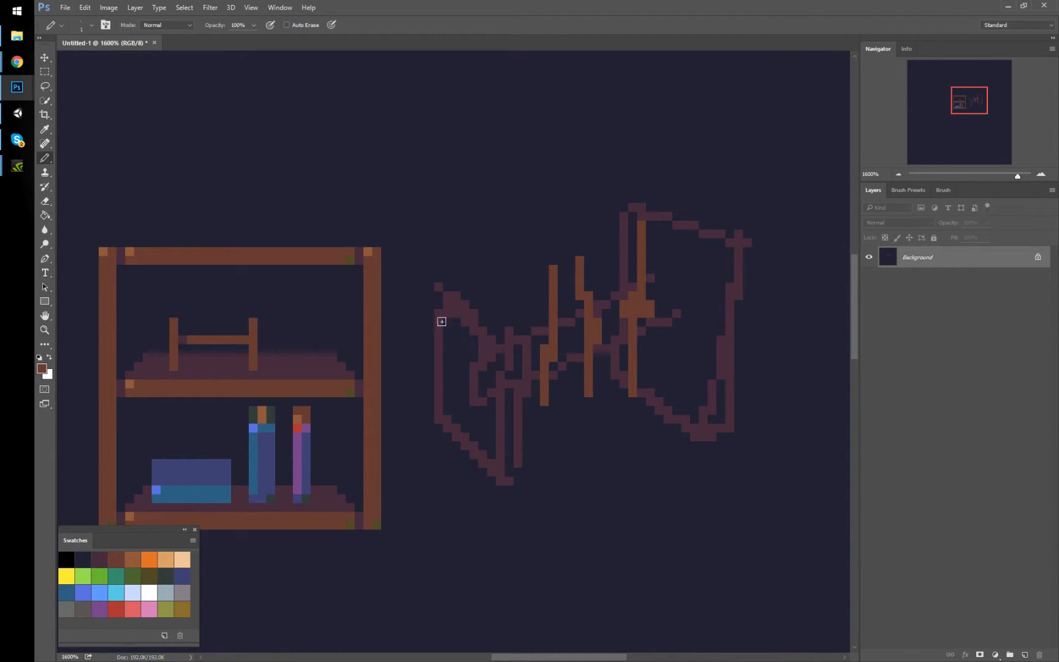
# Erase the sketch beside the bookcase by filling a rectangular selection around it with the dark background colour, and deselect it
pyautogui.press('m')
pyautogui.moveTo(425, 203)
pyautogui.mouseDown()
pyautogui.moveTo(790, 517)
pyautogui.moveTo(769, 529)
pyautogui.mouseUp()
pyautogui.rightClick(668, 348)
pyautogui.click(691, 513)
pyautogui.press('Return')
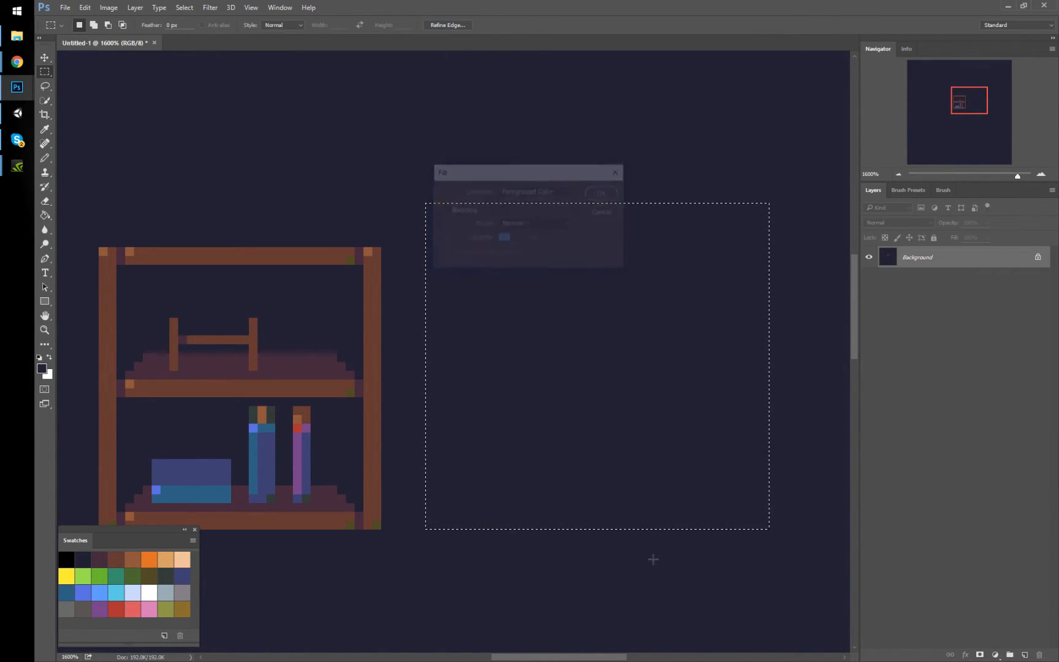
pyautogui.click(634, 510)
# Add a light-brown highlight pixel to the top of each abacus post
pyautogui.moveTo(420, 429); pyautogui.dragTo(581, 406)
pyautogui.press('b')
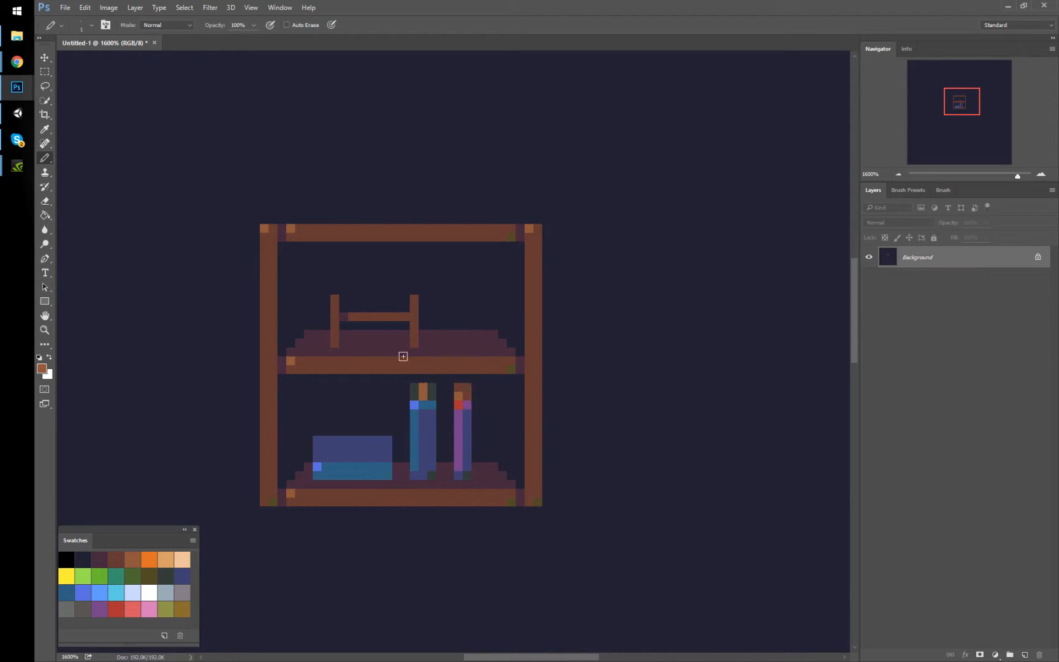
pyautogui.click(414, 298)
pyautogui.hotkey('ctrl', 'z')
pyautogui.moveTo(414, 316); pyautogui.dragTo(415, 298)
pyautogui.keyDown('alt'); pyautogui.click(343, 316); pyautogui.keyUp('alt')
pyautogui.click(402, 314)
pyautogui.keyDown('alt'); pyautogui.click(336, 296); pyautogui.keyUp('alt')
# Draw two red bead columns and one bright blue bead column across the abacus crossbar
pyautogui.moveTo(351, 334)
pyautogui.mouseDown()
pyautogui.moveTo(358, 308)
pyautogui.moveTo(365, 320)
pyautogui.moveTo(350, 338)
pyautogui.moveTo(353, 308)
pyautogui.mouseUp()
pyautogui.hotkey('ctrl', 'z')
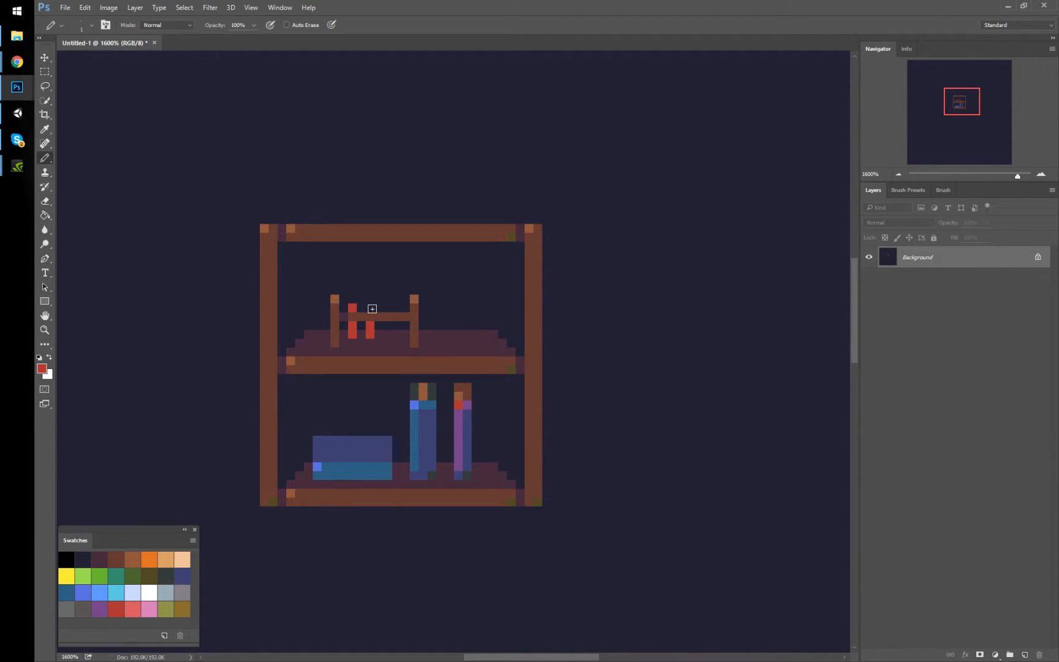
pyautogui.click(83, 591)
pyautogui.moveTo(387, 326); pyautogui.dragTo(388, 307)
# Select the abacus's right post with a rectangular marquee, move it one pixel left toward the blue beads, and deselect it
pyautogui.press('m')
pyautogui.moveTo(436, 268)
pyautogui.mouseDown()
pyautogui.moveTo(417, 318)
pyautogui.moveTo(427, 356)
pyautogui.mouseUp()
pyautogui.hotkey('ctrl', 'BackSpace')
pyautogui.hotkey('ctrl', 'd')
pyautogui.press('b')
pyautogui.hotkey('ctrl', 'Left')
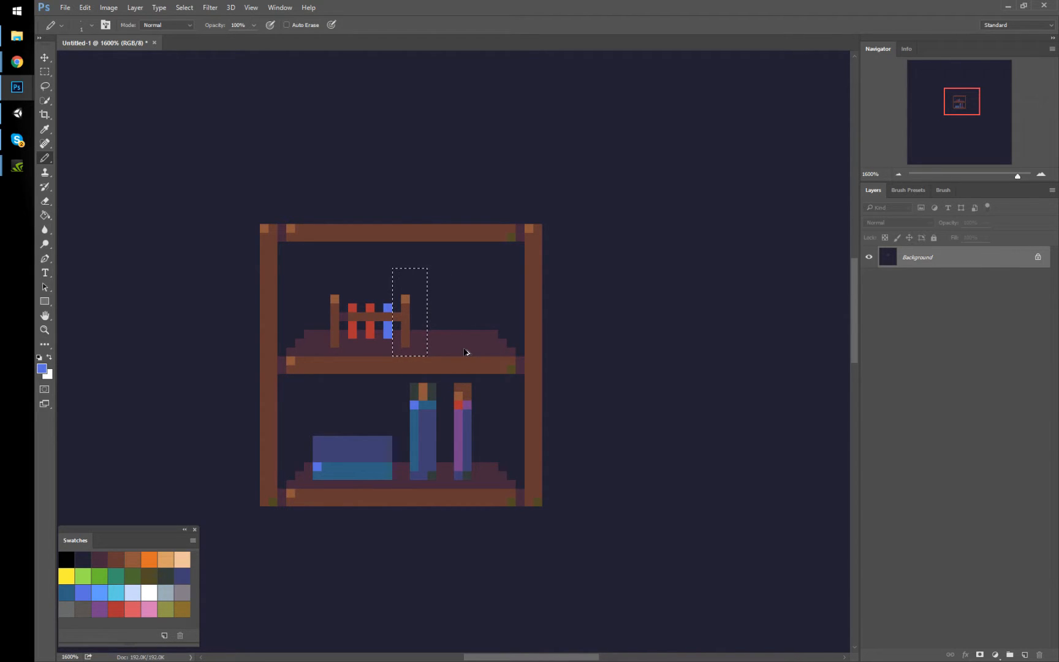
pyautogui.hotkey('ctrl', 'd')
# Shade the beads just below the crossbar, using purple on the two red columns and dark teal-blue on the blue column
pyautogui.press('alt')
pyautogui.click(103, 610)
pyautogui.click(67, 593)
pyautogui.click(387, 323)
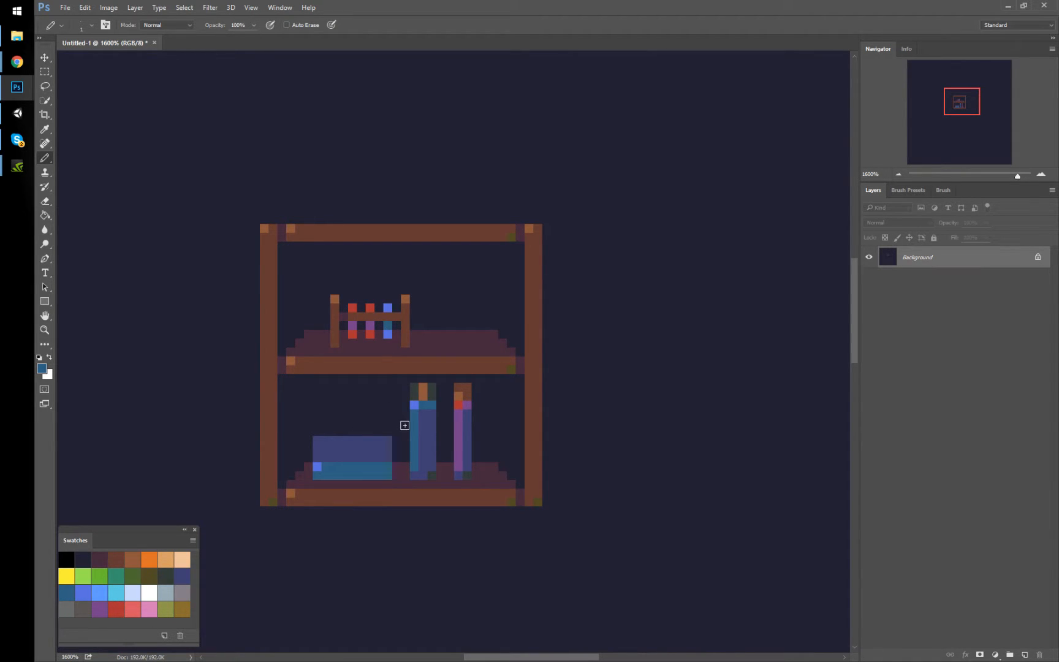
# Top the three bead columns with single brown pixels, light brown in the middle and reddish-brown on the outer two
pyautogui.click(136, 563)
pyautogui.click(370, 299)
pyautogui.click(387, 299)
pyautogui.keyDown('alt'); pyautogui.click(410, 310); pyautogui.keyUp('alt')
pyautogui.click(387, 299)
pyautogui.click(348, 297)
pyautogui.keyDown('alt'); pyautogui.click(404, 299); pyautogui.keyUp('alt')
# Draw a lying book eight pixels wide beside the abacus, with a two-pixel olive spine, a two-pixel dark green cover and a light-brown spine highlight
pyautogui.click(153, 573)
pyautogui.moveTo(428, 339)
pyautogui.mouseDown()
pyautogui.moveTo(495, 338)
pyautogui.moveTo(431, 334)
pyautogui.mouseUp()
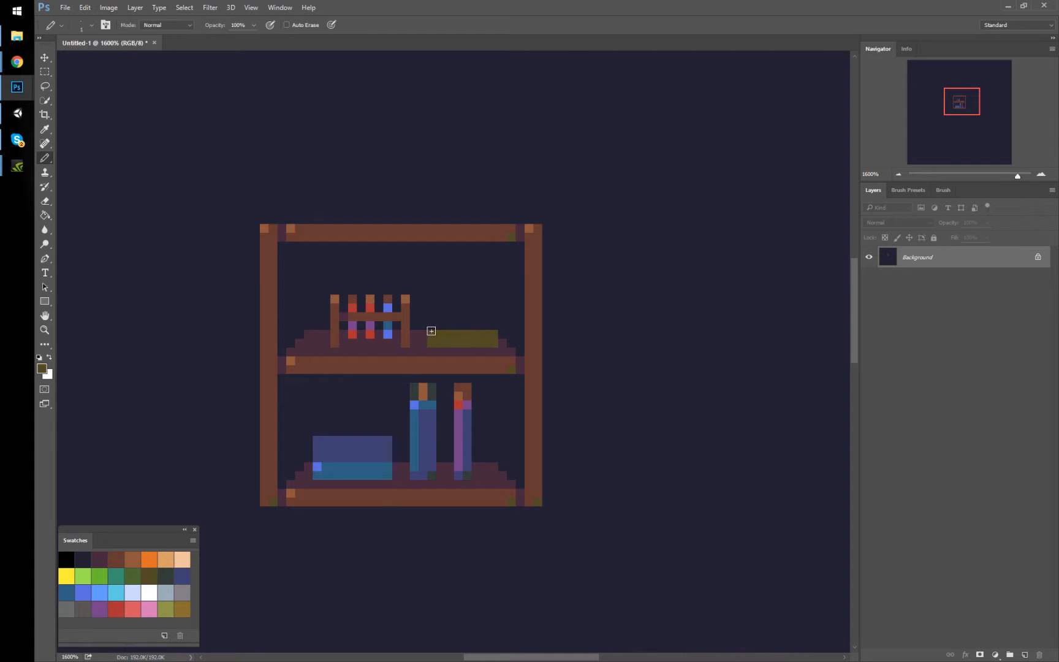
pyautogui.click(166, 573)
pyautogui.moveTo(433, 322)
pyautogui.mouseDown()
pyautogui.moveTo(487, 322)
pyautogui.moveTo(430, 318)
pyautogui.mouseUp()
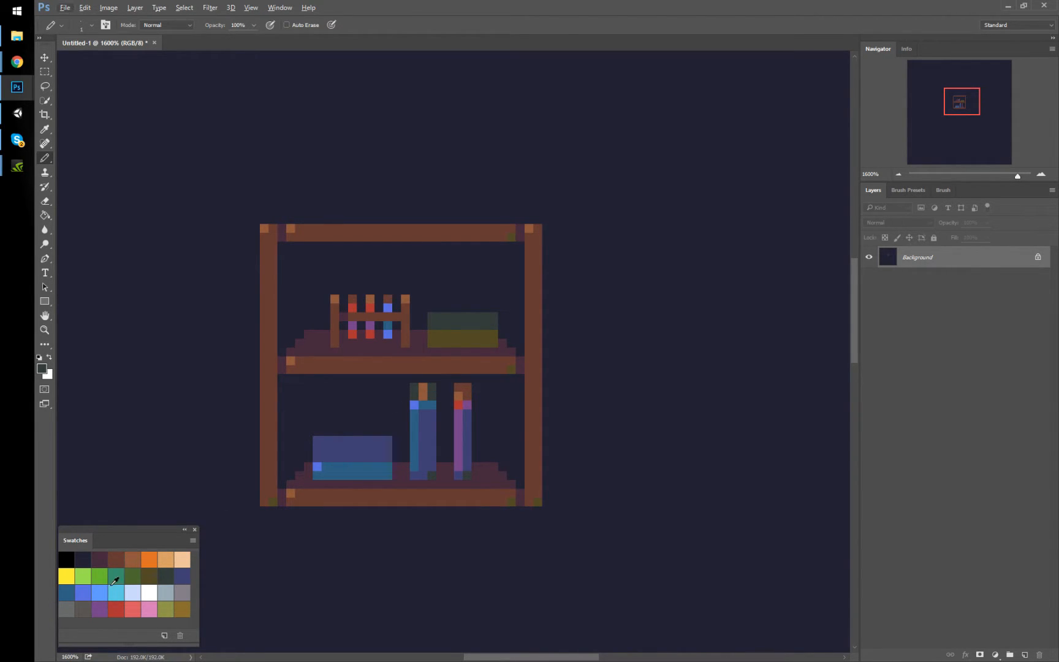
pyautogui.doubleClick(132, 560)
pyautogui.press('Escape')
pyautogui.click(432, 334)
# Try recolouring the olive lying book's cover dark blue
pyautogui.click(166, 573)
pyautogui.click(182, 576)
pyautogui.click(458, 316)
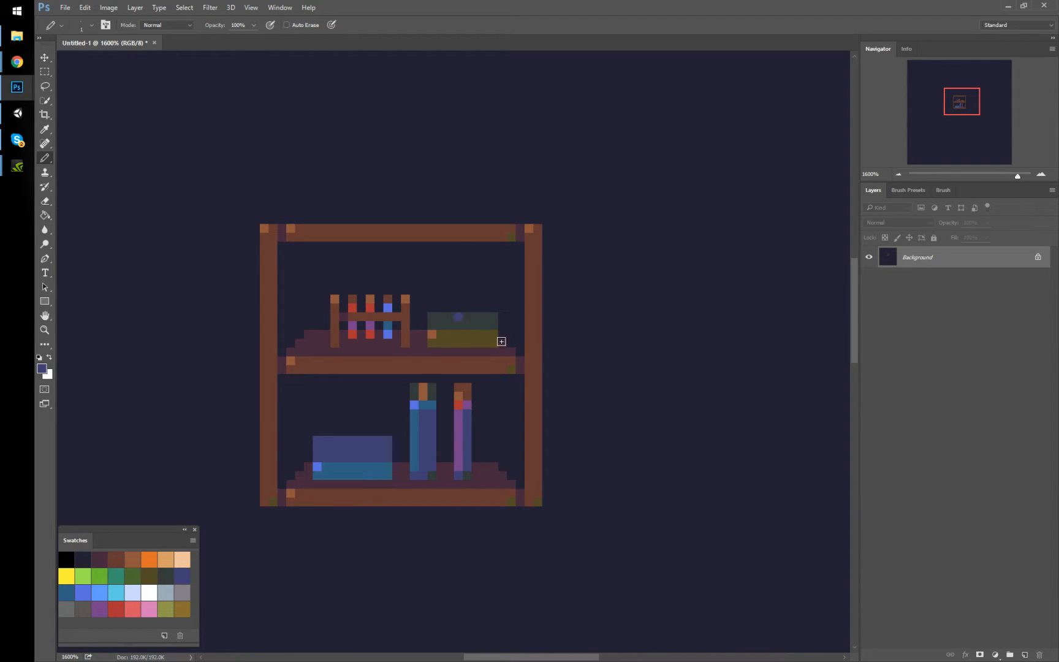
pyautogui.press('g')
pyautogui.click(473, 322)
pyautogui.press('v')
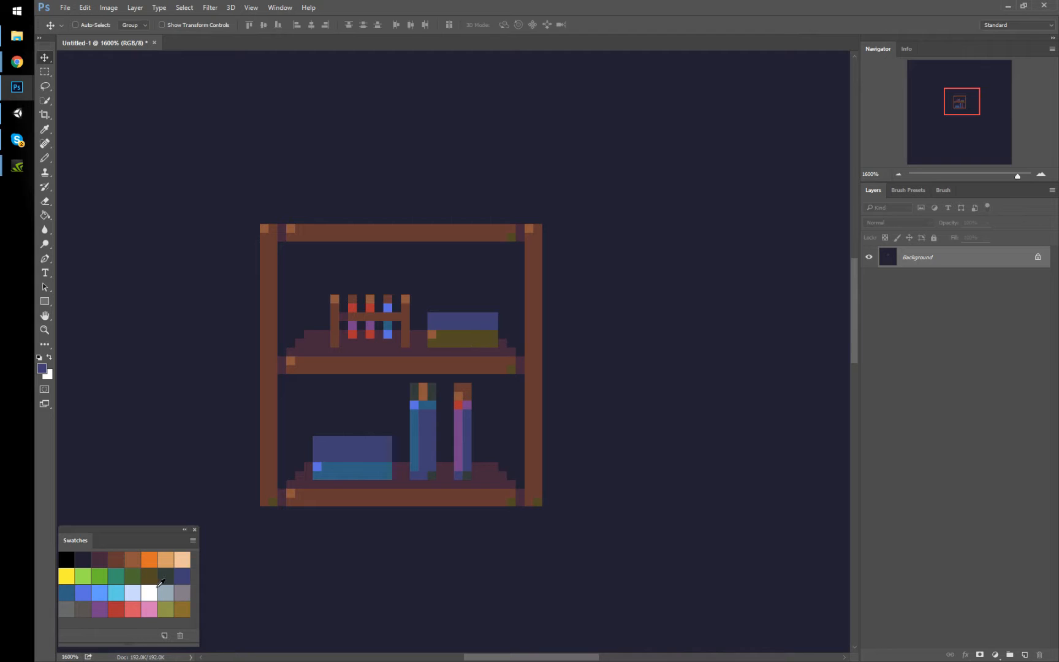
# Undo the dark blue cover fill and shade the olive spine's lower-right pixel dark green
pyautogui.click(162, 574)
pyautogui.press('b')
pyautogui.click(493, 343)
pyautogui.hotkey('ctrl', 'alt', 'z')
pyautogui.hotkey('ctrl', 'alt', 'z')
pyautogui.click(495, 342)
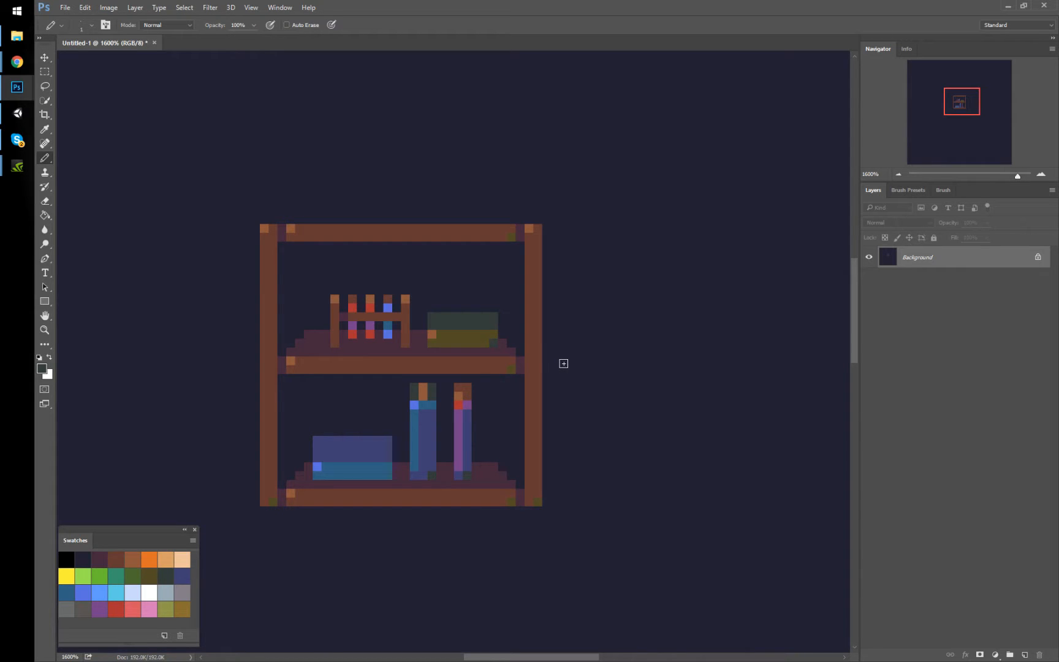
# Select the whole bookcase, copy it to a new layer, and place the copy one pixel below the original
pyautogui.press('m')
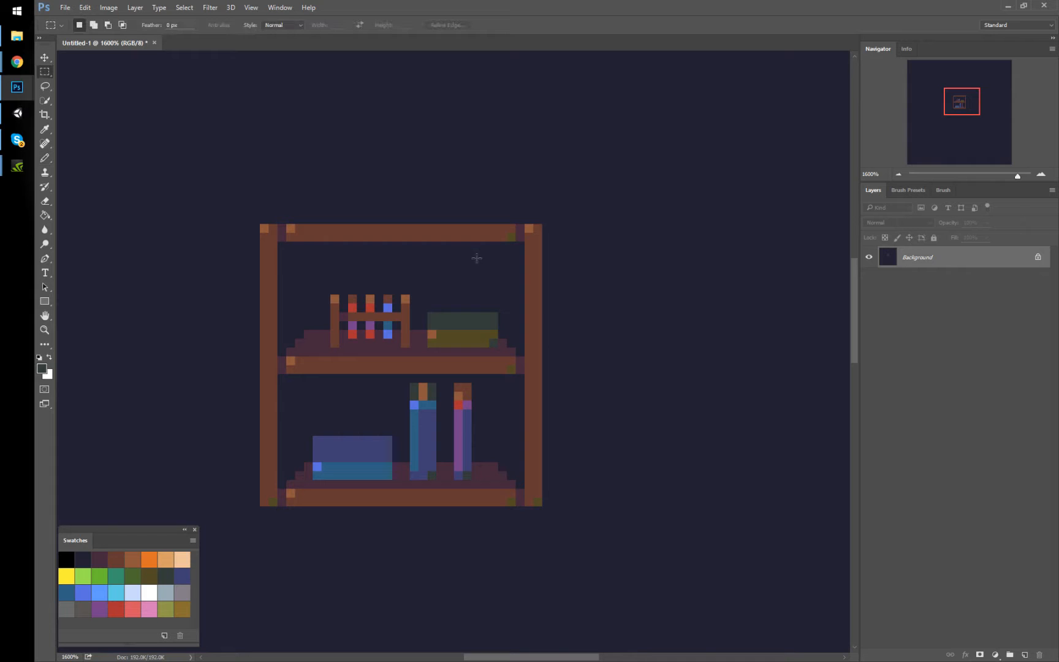
pyautogui.moveTo(508, 344); pyautogui.dragTo(518, 333)
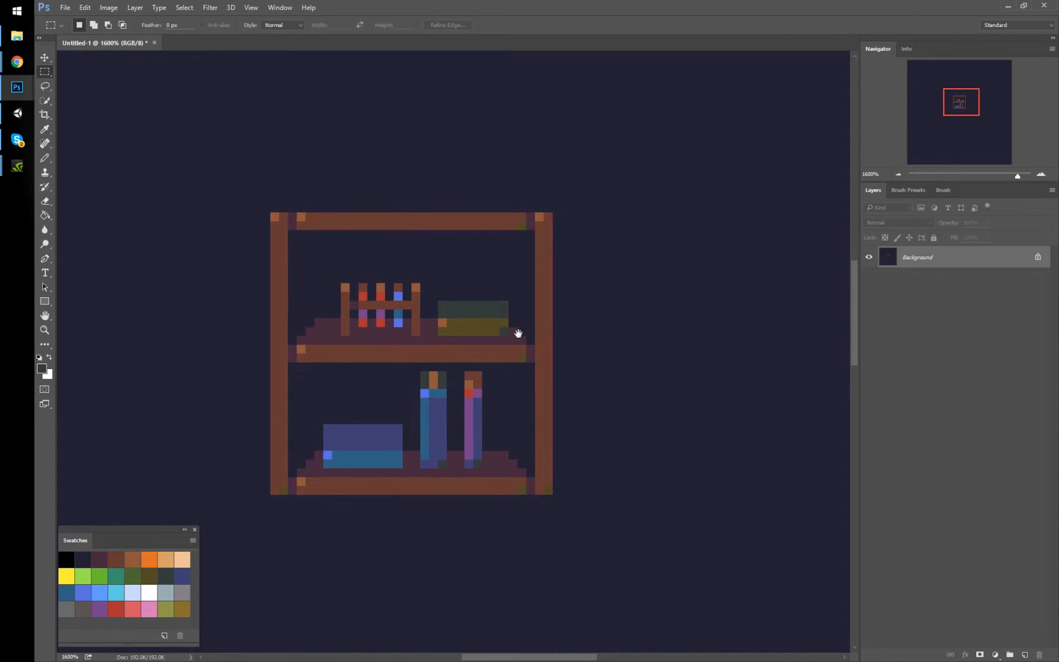
pyautogui.moveTo(270, 213); pyautogui.dragTo(555, 493)
pyautogui.scroll(-5, 612, 368)
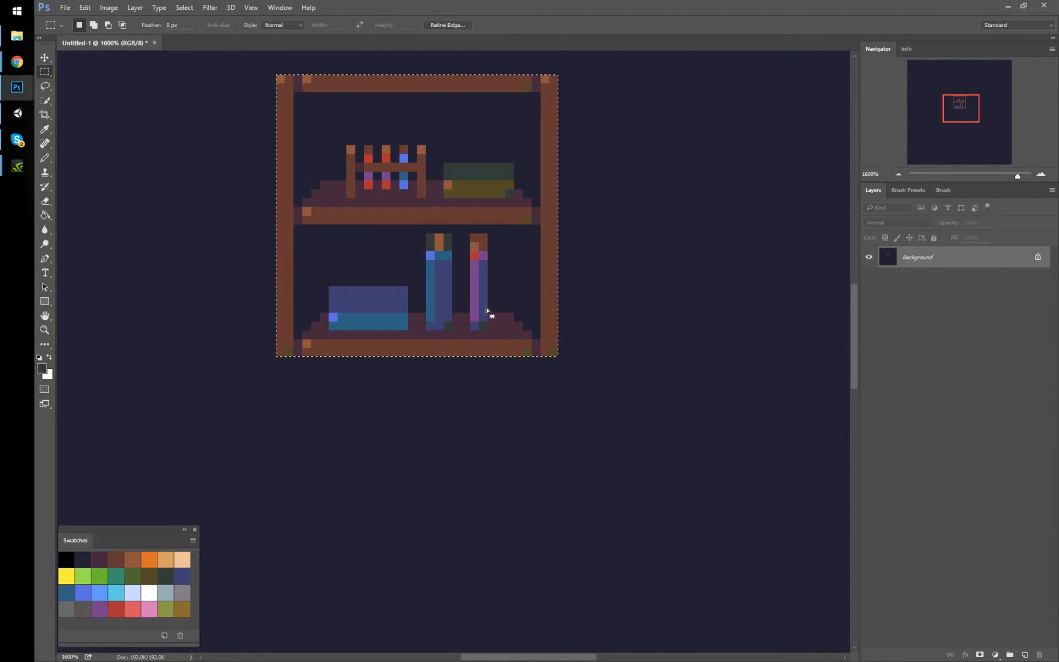
pyautogui.hotkey('ctrl', 'j')
pyautogui.keyDown('ctrl'); pyautogui.moveTo(479, 218); pyautogui.dragTo(479, 460); pyautogui.keyUp('ctrl')
pyautogui.moveTo(549, 477); pyautogui.dragTo(584, 417)
# Clear the abacus and lying book from the copy's middle shelf, restoring the shelf surface colour and filling the space above with the background colour
pyautogui.press('b')
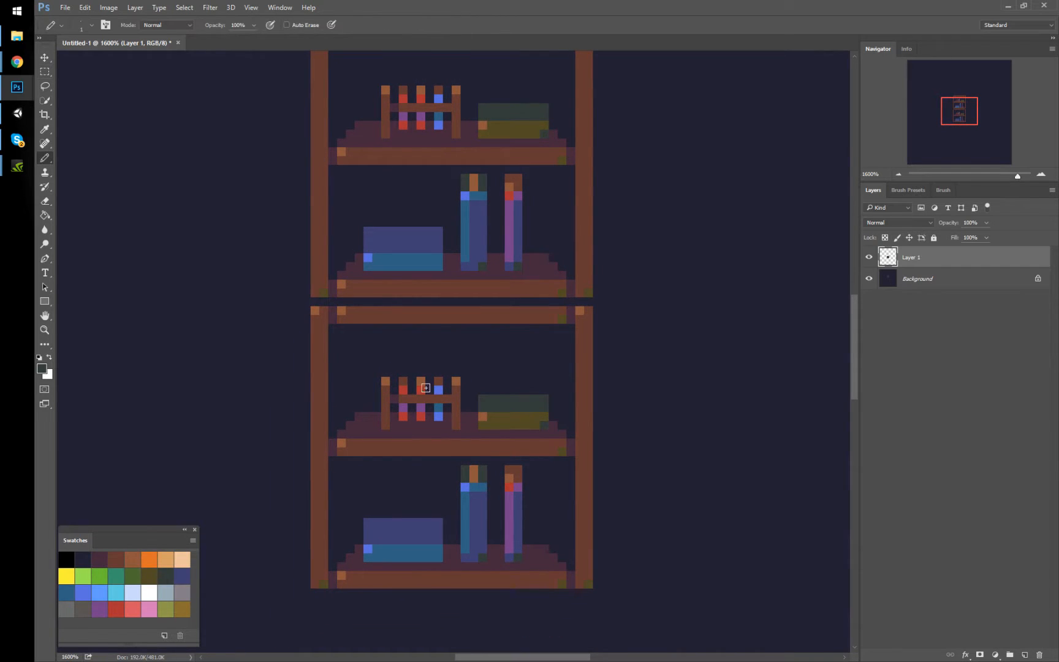
pyautogui.keyDown('alt'); pyautogui.click(376, 421); pyautogui.keyUp('alt')
pyautogui.moveTo(481, 424)
pyautogui.mouseDown()
pyautogui.moveTo(544, 426)
pyautogui.moveTo(390, 419)
pyautogui.mouseUp()
pyautogui.press('m')
pyautogui.moveTo(363, 368); pyautogui.dragTo(549, 412)
pyautogui.rightClick(527, 372)
pyautogui.click(552, 528)
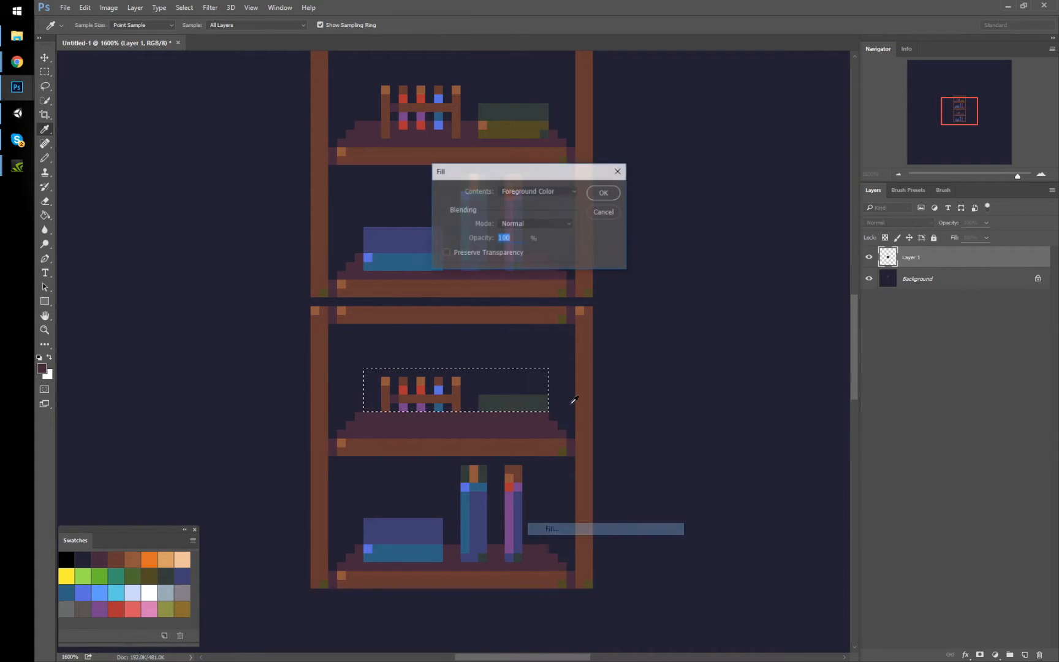
pyautogui.press('Return')
# Select the books above the copy's lowest shelf surface and fill the selection with the dark background colour
pyautogui.moveTo(346, 466); pyautogui.dragTo(540, 544)
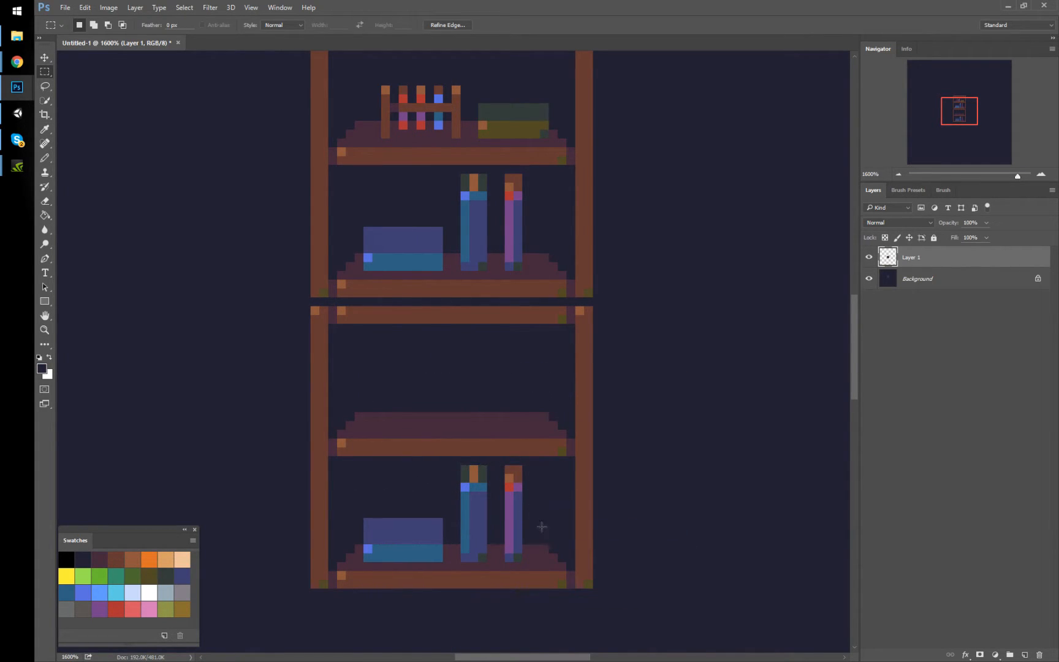
pyautogui.rightClick(559, 535)
pyautogui.click(592, 414)
pyautogui.press('Return')
# Select the copy's lowest shelf surface, fill it with the dark purple-brown shelf colour to remove the remaining book parts, and deselect it
pyautogui.moveTo(363, 544); pyautogui.dragTo(562, 539)
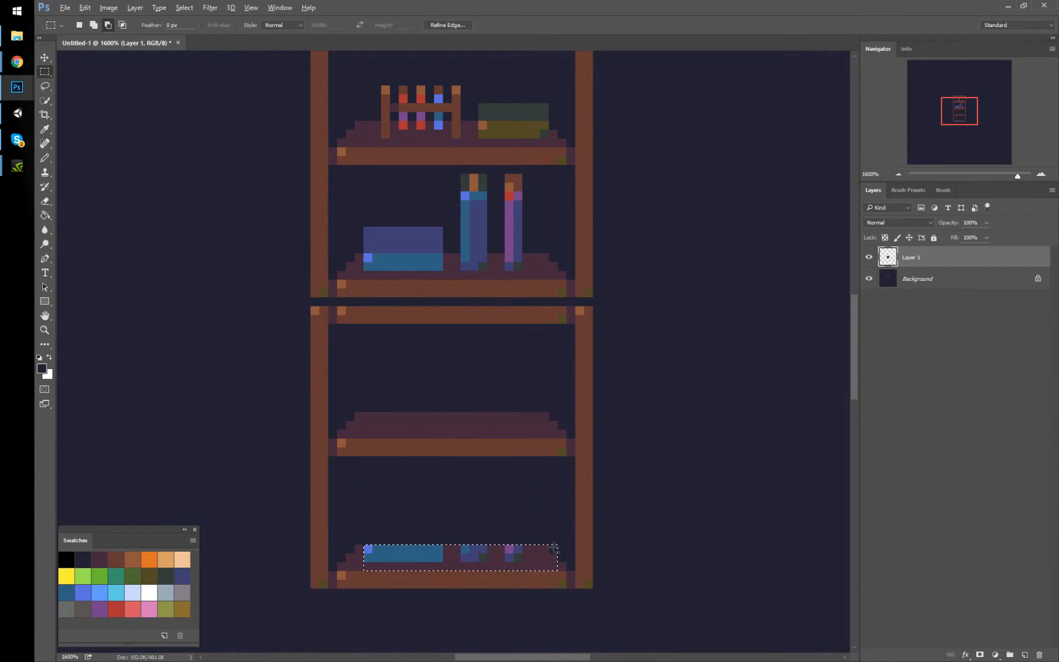
pyautogui.rightClick(518, 504)
pyautogui.click(551, 427)
pyautogui.press('Return')
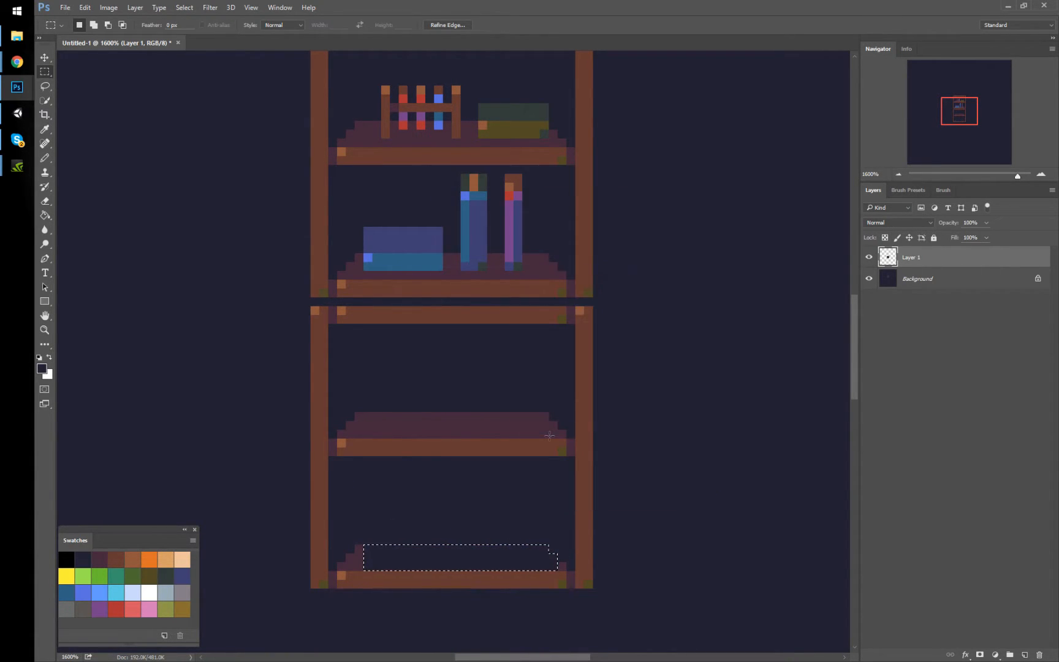
pyautogui.press('b')
pyautogui.keyDown('alt'); pyautogui.click(359, 561); pyautogui.keyUp('alt')
pyautogui.press('m')
pyautogui.rightClick(399, 495)
pyautogui.click(424, 419)
pyautogui.press('Return')
pyautogui.hotkey('ctrl', 'd')
# Draw a dark blue book three pixels wide and eight high on the lowest shelf, with a purple book two by six pixels to its left
pyautogui.press('b')
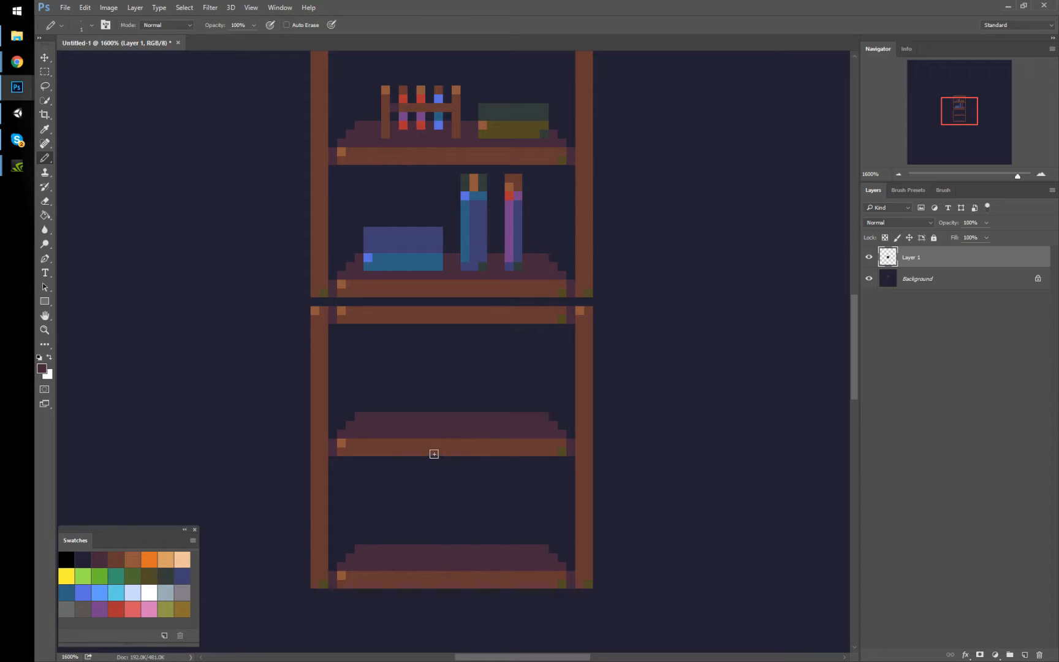
pyautogui.keyDown('alt'); pyautogui.click(482, 250); pyautogui.keyUp('alt')
pyautogui.moveTo(367, 558)
pyautogui.mouseDown()
pyautogui.moveTo(380, 560)
pyautogui.moveTo(384, 490)
pyautogui.moveTo(367, 534)
pyautogui.moveTo(376, 501)
pyautogui.mouseUp()
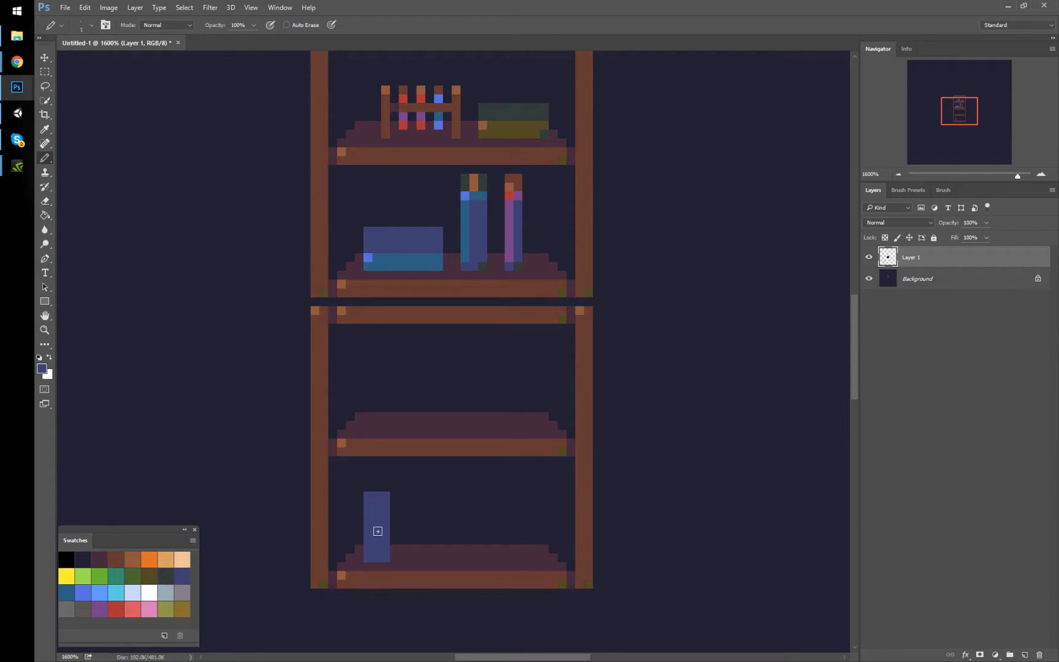
pyautogui.keyDown('alt'); pyautogui.click(519, 239); pyautogui.keyUp('alt')
pyautogui.moveTo(342, 559)
pyautogui.mouseDown()
pyautogui.moveTo(350, 492)
pyautogui.moveTo(341, 554)
pyautogui.moveTo(354, 557)
pyautogui.moveTo(352, 516)
pyautogui.moveTo(363, 544)
pyautogui.mouseUp()
pyautogui.hotkey('ctrl', 'z')
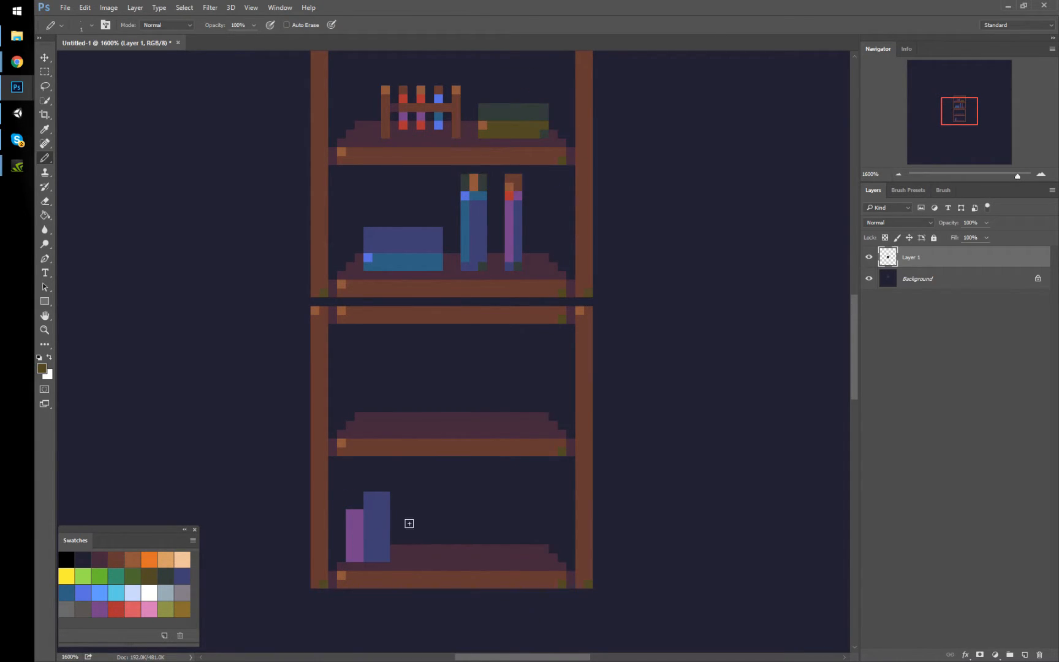
# Add a thin olive book one pixel wide and seven high to the right of the dark blue book
pyautogui.moveTo(395, 559); pyautogui.dragTo(397, 498)
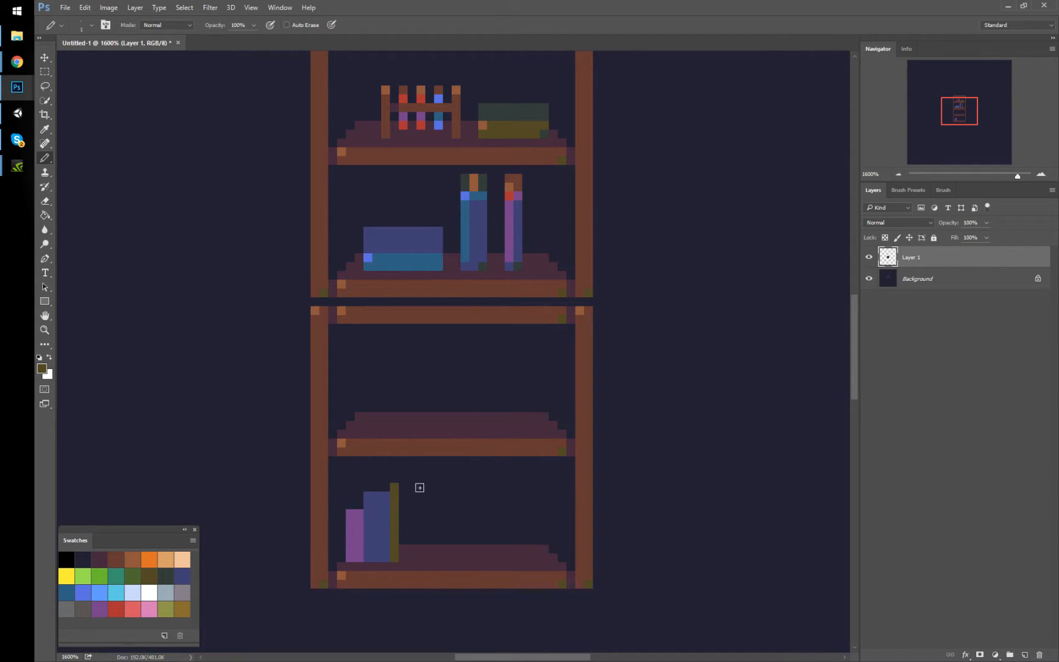
pyautogui.hotkey('ctrl', 'z')
pyautogui.moveTo(395, 501); pyautogui.dragTo(394, 554)
# Draw a two-pixel-wide teal-blue book leaning against the olive book and shade its stepped edges with dark blue pixels
pyautogui.keyDown('alt'); pyautogui.click(475, 213); pyautogui.keyUp('alt')
pyautogui.moveTo(411, 556); pyautogui.dragTo(412, 501)
pyautogui.hotkey('ctrl', 'z')
pyautogui.hotkey('ctrl', 'z')
pyautogui.hotkey('ctrl', 'z')
pyautogui.moveTo(402, 517); pyautogui.dragTo(412, 558)
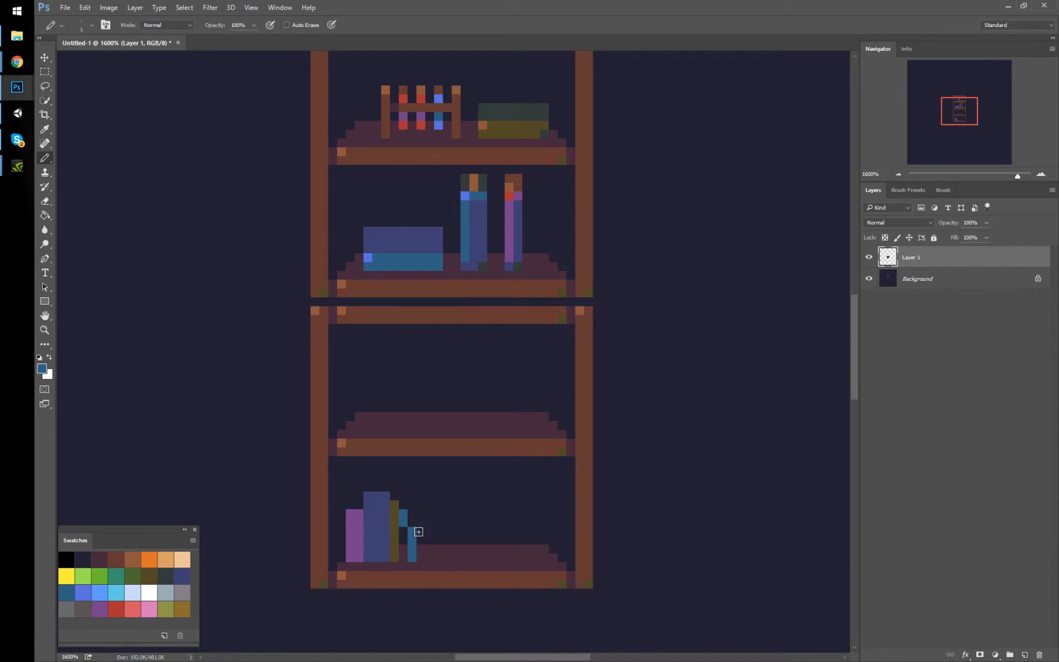
pyautogui.moveTo(412, 514)
pyautogui.mouseDown()
pyautogui.moveTo(418, 551)
pyautogui.moveTo(421, 521)
pyautogui.mouseUp()
pyautogui.hotkey('ctrl', 'z')
pyautogui.click(411, 505)
pyautogui.click(419, 523)
pyautogui.moveTo(413, 496); pyautogui.dragTo(405, 496)
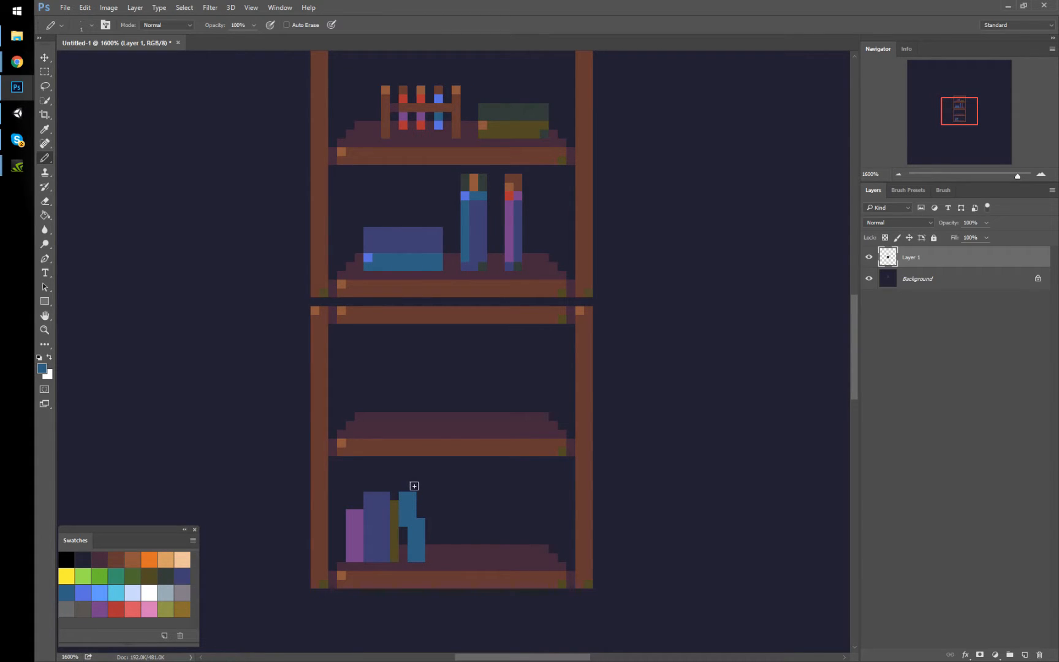
pyautogui.click(417, 524)
pyautogui.press('alt')
pyautogui.press('alt')
# Draw a red lying book seven pixels wide and three high beside the leaning book, with a dark blue row six pixels long on top
pyautogui.keyDown('alt'); pyautogui.click(513, 193); pyautogui.keyUp('alt')
pyautogui.moveTo(432, 538)
pyautogui.mouseDown()
pyautogui.moveTo(430, 558)
pyautogui.moveTo(484, 540)
pyautogui.moveTo(478, 560)
pyautogui.moveTo(430, 551)
pyautogui.moveTo(484, 549)
pyautogui.mouseUp()
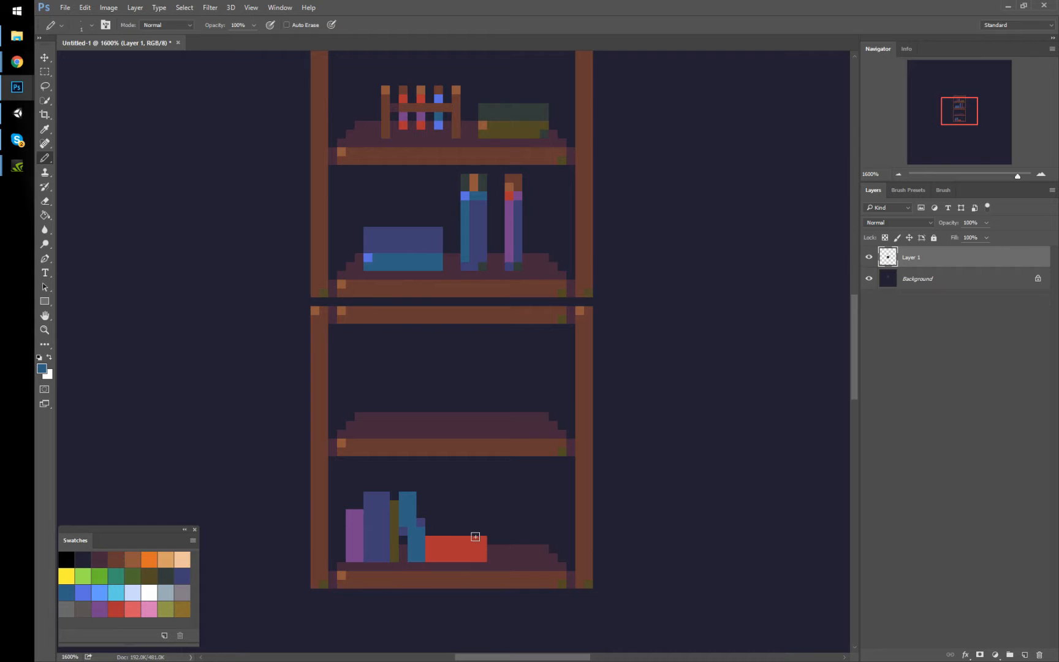
pyautogui.moveTo(469, 531)
pyautogui.mouseDown()
pyautogui.moveTo(442, 531)
pyautogui.moveTo(480, 531)
pyautogui.mouseUp()
pyautogui.click(489, 531)
# Add an olive standing book four by seven pixels and a dark green one two by five pixels at the shelf's right end
pyautogui.keyDown('alt'); pyautogui.click(514, 124); pyautogui.keyUp('alt')
pyautogui.moveTo(501, 556)
pyautogui.mouseDown()
pyautogui.moveTo(500, 499)
pyautogui.moveTo(509, 500)
pyautogui.mouseUp()
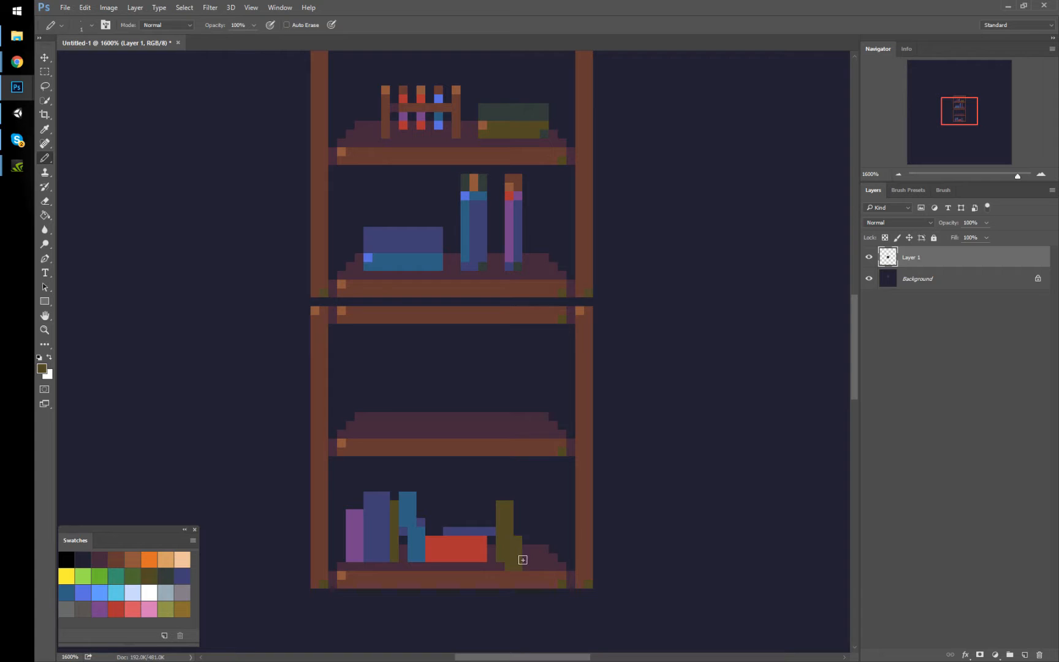
pyautogui.hotkey('ctrl', 'z')
pyautogui.moveTo(506, 557)
pyautogui.mouseDown()
pyautogui.moveTo(523, 535)
pyautogui.moveTo(520, 501)
pyautogui.moveTo(513, 556)
pyautogui.moveTo(513, 509)
pyautogui.mouseUp()
pyautogui.moveTo(527, 554)
pyautogui.mouseDown()
pyautogui.moveTo(526, 502)
pyautogui.moveTo(502, 555)
pyautogui.mouseUp()
pyautogui.keyDown('alt'); pyautogui.click(529, 213); pyautogui.keyUp('alt')
pyautogui.moveTo(539, 557)
pyautogui.mouseDown()
pyautogui.moveTo(546, 518)
pyautogui.moveTo(551, 551)
pyautogui.mouseUp()
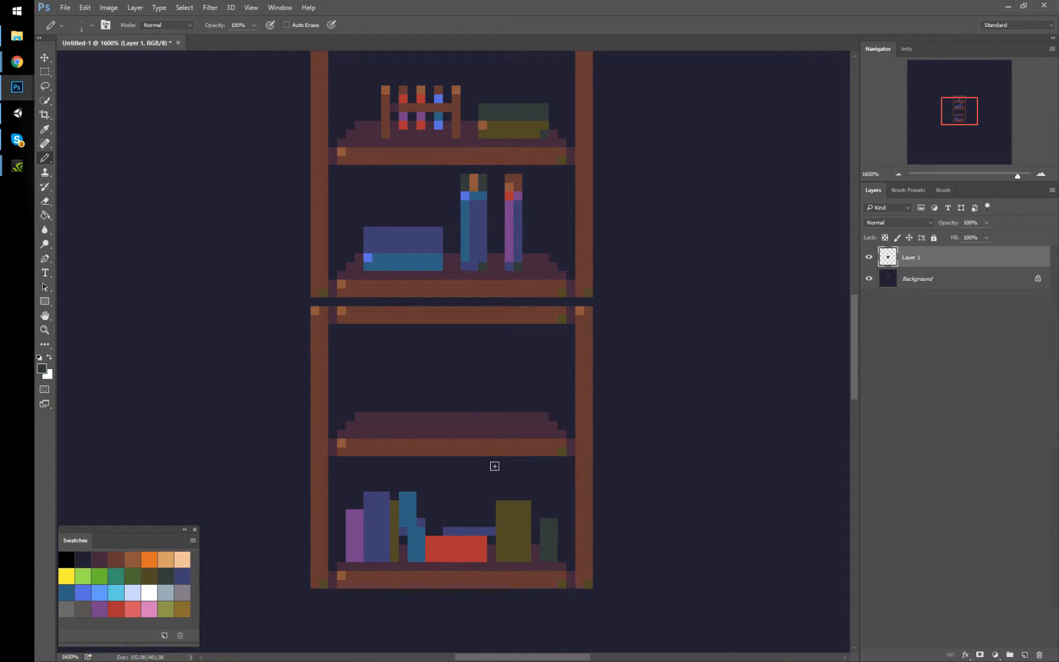
# Add red highlights along the purple book's left and top edges, and purple shading to the red lying book's upper right and lower-right corner
pyautogui.keyDown('alt'); pyautogui.click(454, 548); pyautogui.keyUp('alt')
pyautogui.keyDown('alt'); pyautogui.click(509, 193); pyautogui.keyUp('alt')
pyautogui.click(348, 514)
pyautogui.click(358, 514)
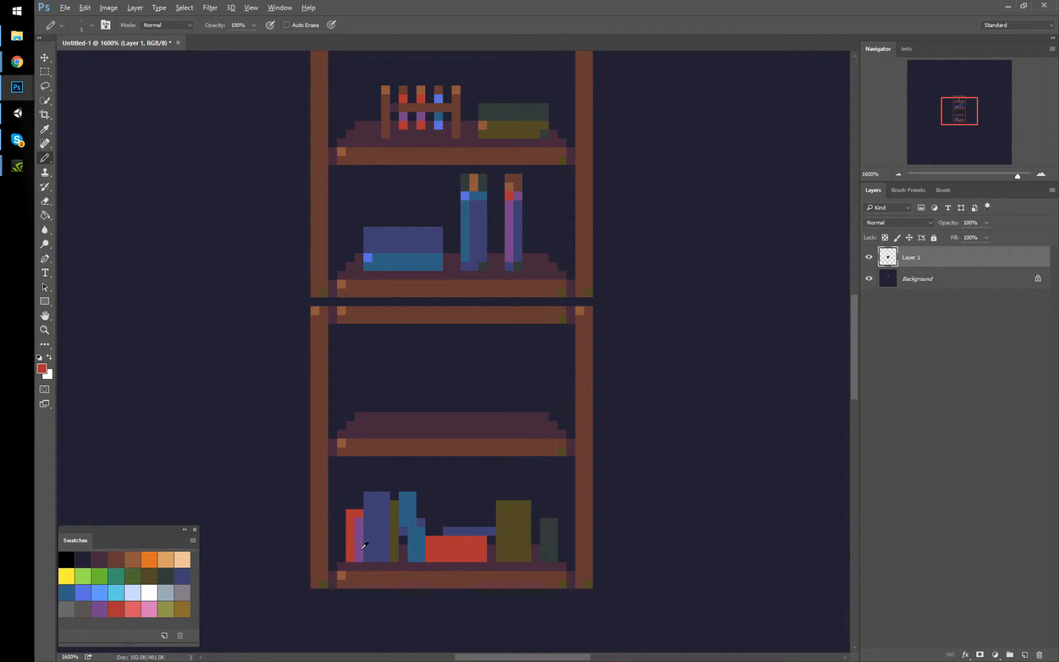
pyautogui.moveTo(481, 558); pyautogui.dragTo(458, 561)
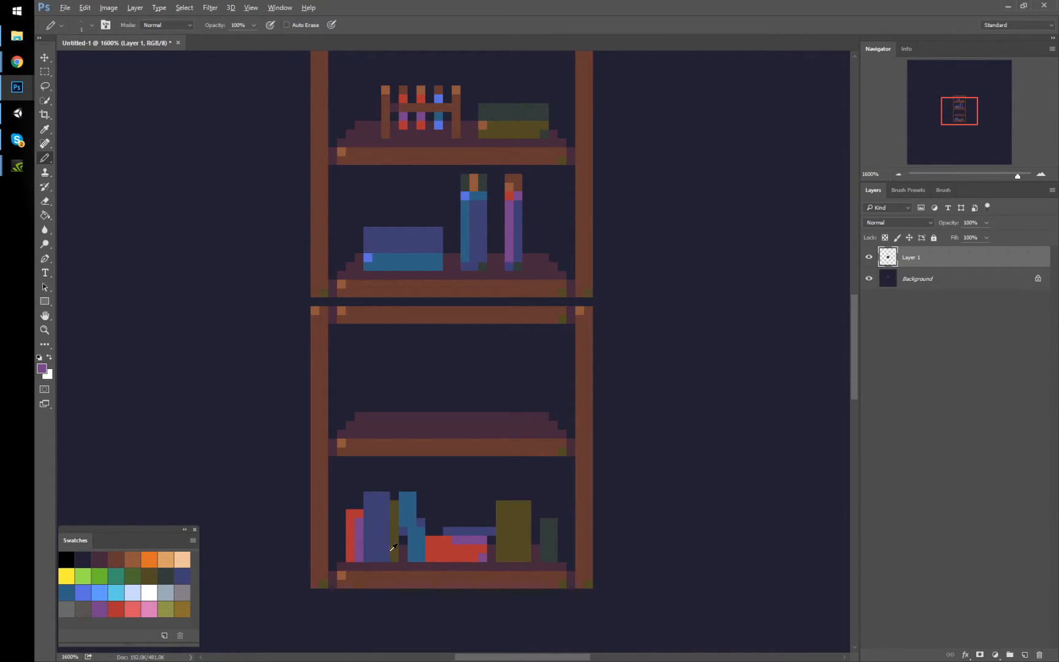
# Add light brown tops two pixels high to the standing books on the lowest shelf and remove the stray brown pixels beside the olive book
pyautogui.moveTo(383, 487)
pyautogui.mouseDown()
pyautogui.moveTo(371, 488)
pyautogui.moveTo(384, 478)
pyautogui.moveTo(352, 503)
pyautogui.moveTo(366, 499)
pyautogui.moveTo(350, 497)
pyautogui.moveTo(394, 497)
pyautogui.moveTo(403, 479)
pyautogui.mouseUp()
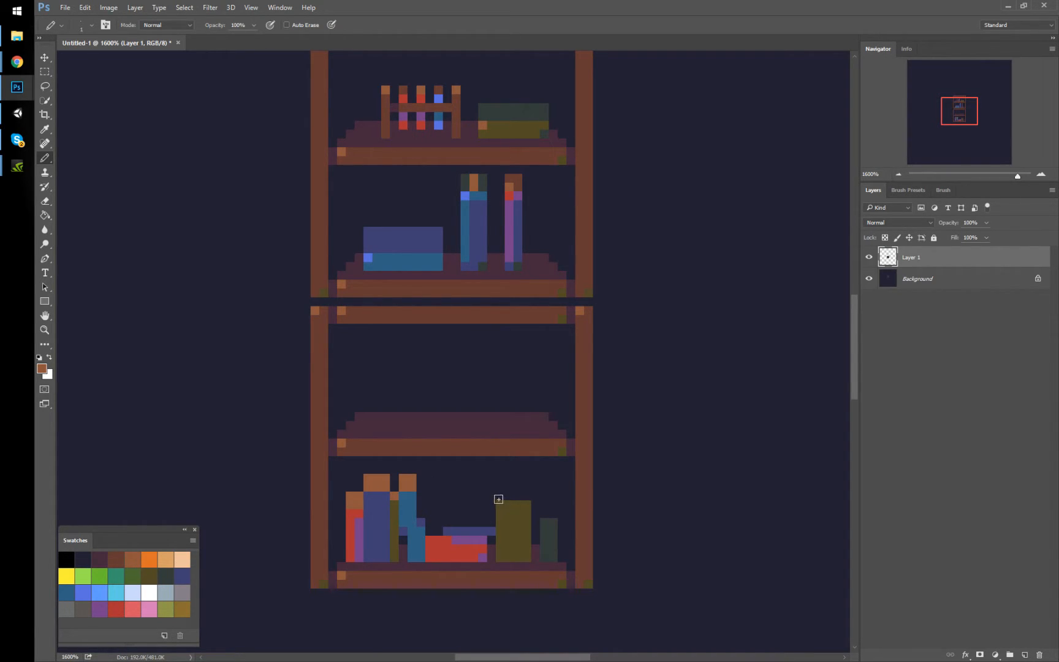
pyautogui.moveTo(527, 489)
pyautogui.mouseDown()
pyautogui.moveTo(499, 487)
pyautogui.moveTo(552, 504)
pyautogui.moveTo(535, 504)
pyautogui.mouseUp()
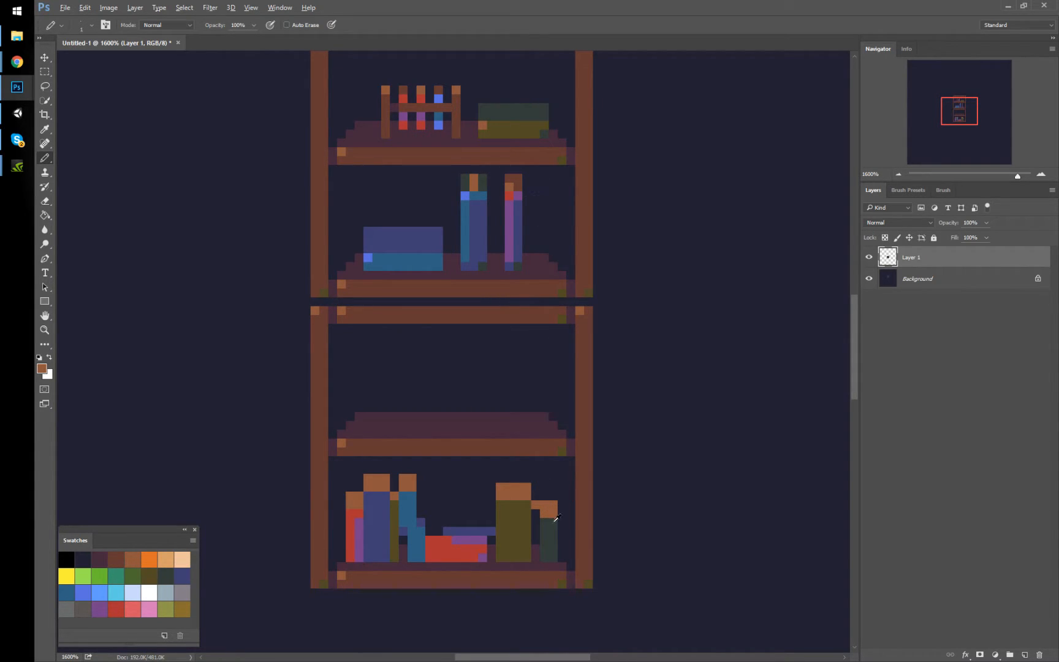
pyautogui.keyDown('alt'); pyautogui.click(540, 520); pyautogui.keyUp('alt')
pyautogui.click(535, 504)
# Paint the outer columns of the tall dark blue and wide olive books' brown tops dark green, one pixel wide and two high
pyautogui.keyDown('alt'); pyautogui.click(472, 209); pyautogui.keyUp('alt')
pyautogui.click(385, 483)
pyautogui.click(368, 478)
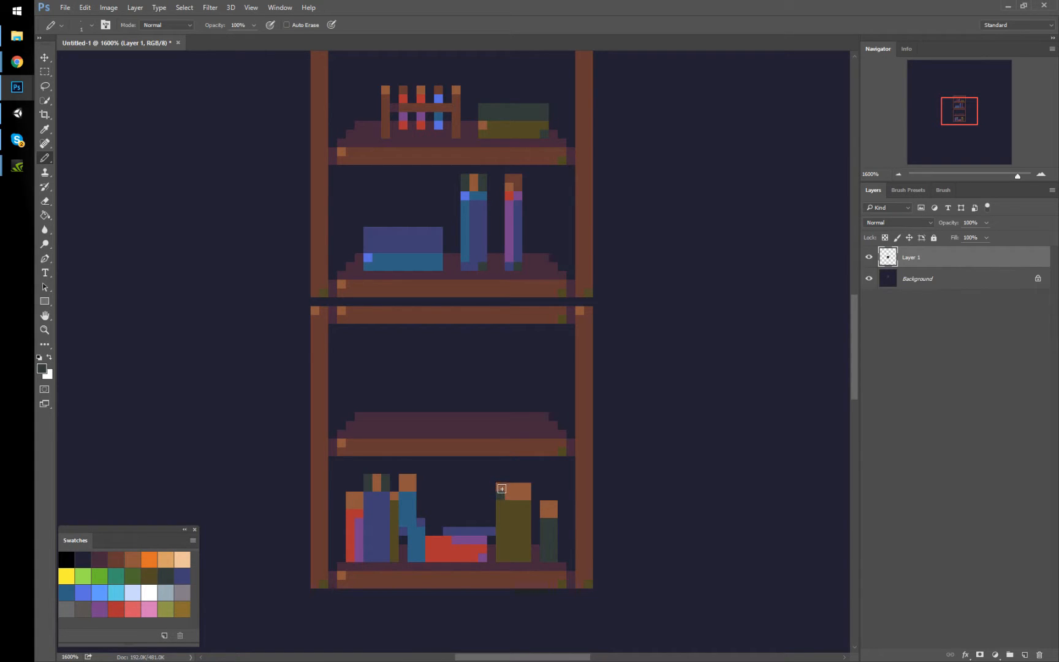
pyautogui.click(526, 486)
# Shade the upper pixel row of the lowest shelf's light brown book tops with darker brown
pyautogui.keyDown('alt'); pyautogui.click(514, 179); pyautogui.keyUp('alt')
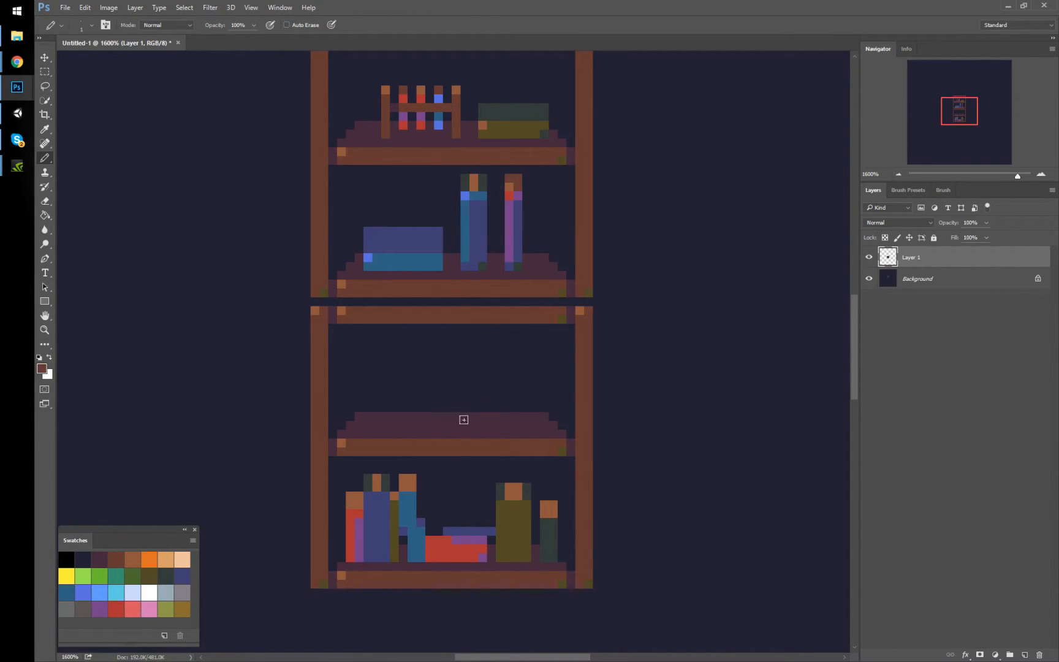
pyautogui.click(410, 479)
pyautogui.click(375, 479)
pyautogui.moveTo(360, 495); pyautogui.dragTo(349, 496)
pyautogui.moveTo(552, 506); pyautogui.dragTo(546, 506)
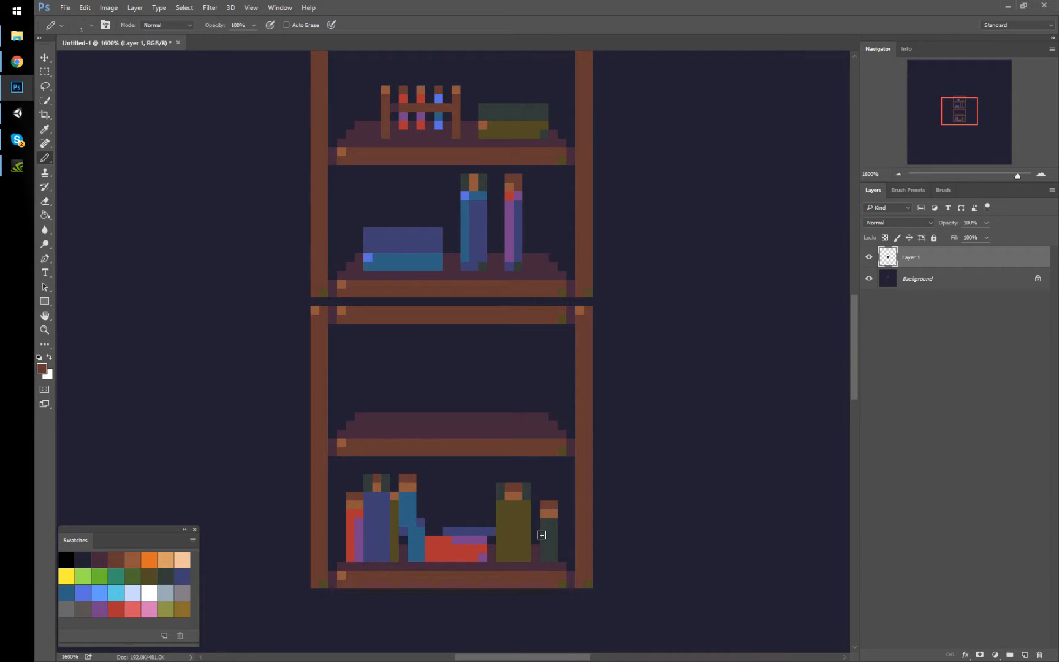
# Thicken the dark blue strip above the red lying book to two pixels and add a purple pixel at its left end
pyautogui.keyDown('alt'); pyautogui.click(460, 538); pyautogui.keyUp('alt')
pyautogui.click(439, 531)
pyautogui.moveTo(442, 521)
pyautogui.mouseDown()
pyautogui.moveTo(484, 524)
pyautogui.moveTo(444, 522)
pyautogui.mouseUp()
pyautogui.keyDown('alt'); pyautogui.click(489, 528); pyautogui.keyUp('alt')
pyautogui.keyDown('alt'); pyautogui.click(479, 501); pyautogui.keyUp('alt')
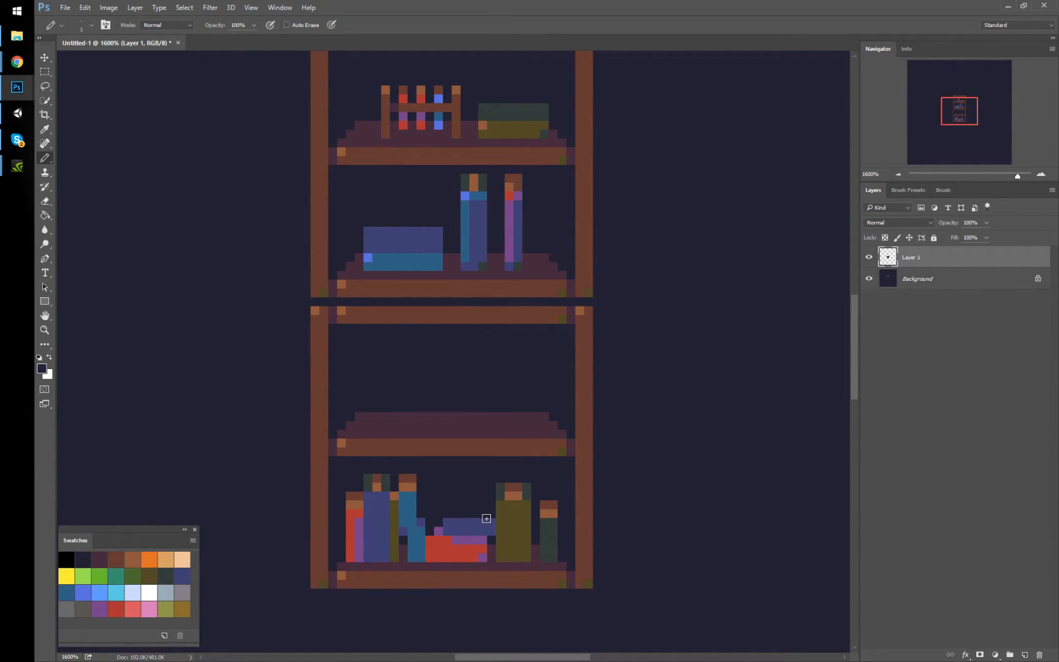
pyautogui.click(437, 531)
pyautogui.hotkey('ctrl', 's')
pyautogui.press('Escape')
pyautogui.scroll(2, 524, 434)
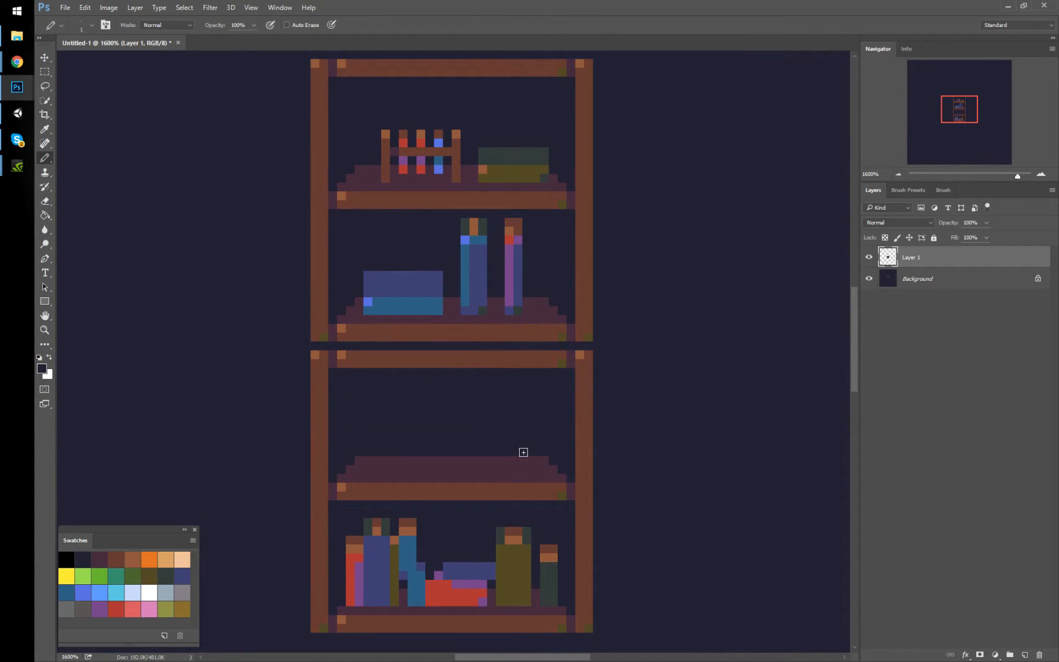
# Extend the purple into a block two pixels wide and three high beside the dark blue strip, and add a dark green strip two pixels high above it
pyautogui.keyDown('alt'); pyautogui.click(471, 580); pyautogui.keyUp('alt')
pyautogui.moveTo(430, 574)
pyautogui.mouseDown()
pyautogui.moveTo(440, 568)
pyautogui.moveTo(432, 558)
pyautogui.moveTo(482, 558)
pyautogui.mouseUp()
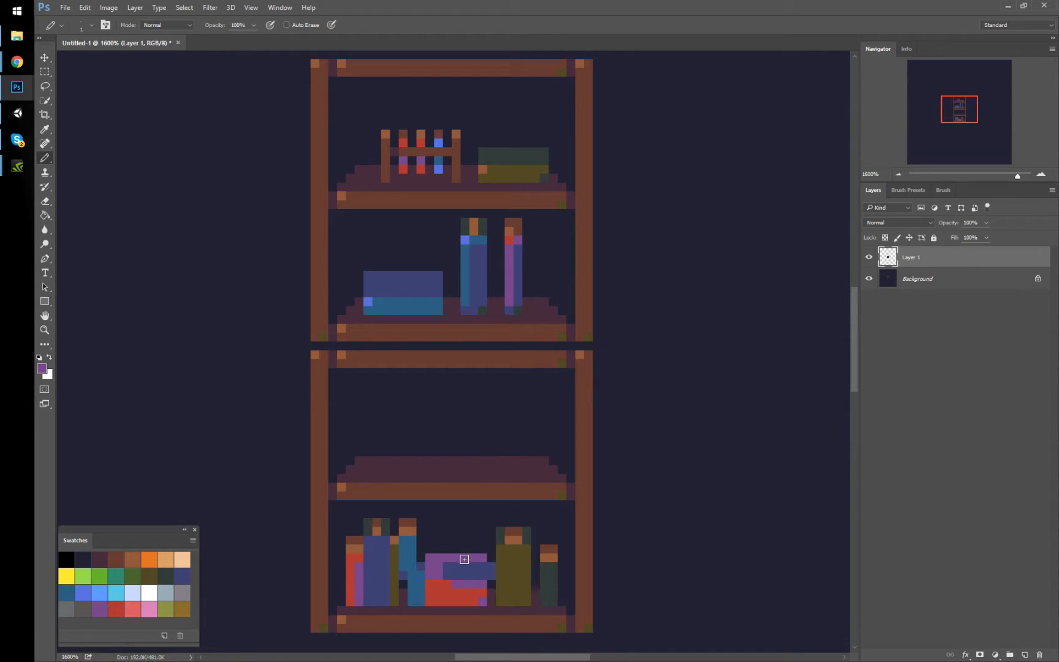
pyautogui.click(170, 571)
pyautogui.moveTo(445, 558)
pyautogui.mouseDown()
pyautogui.moveTo(490, 559)
pyautogui.moveTo(445, 549)
pyautogui.mouseUp()
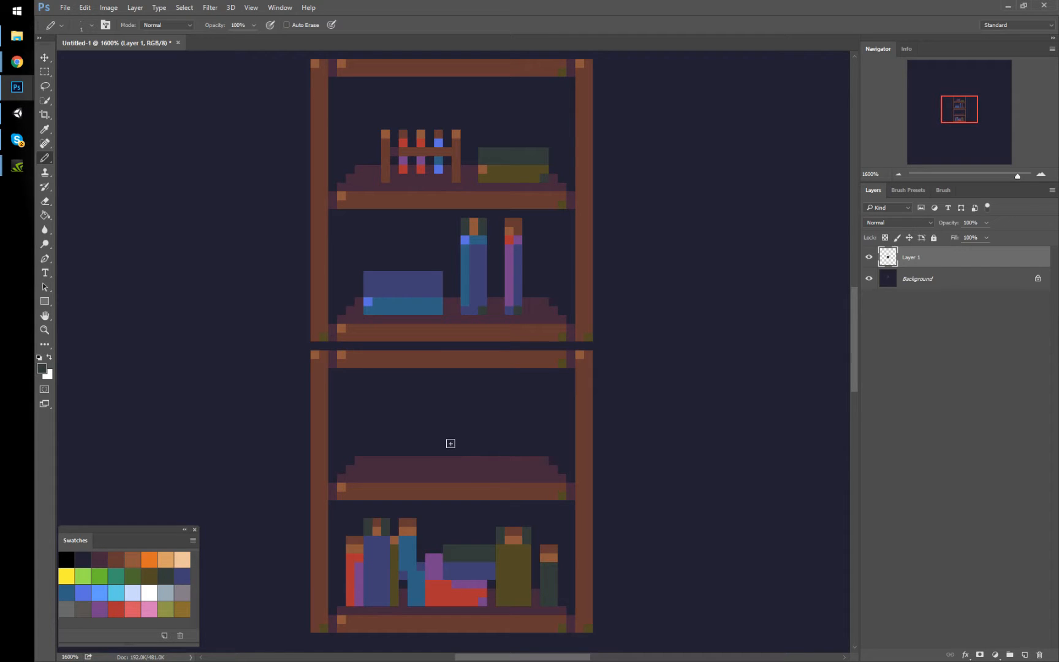
# Copy the lowest shelf's books to a new layer and place the copy on the empty shelf directly above
pyautogui.moveTo(533, 362); pyautogui.dragTo(536, 367)
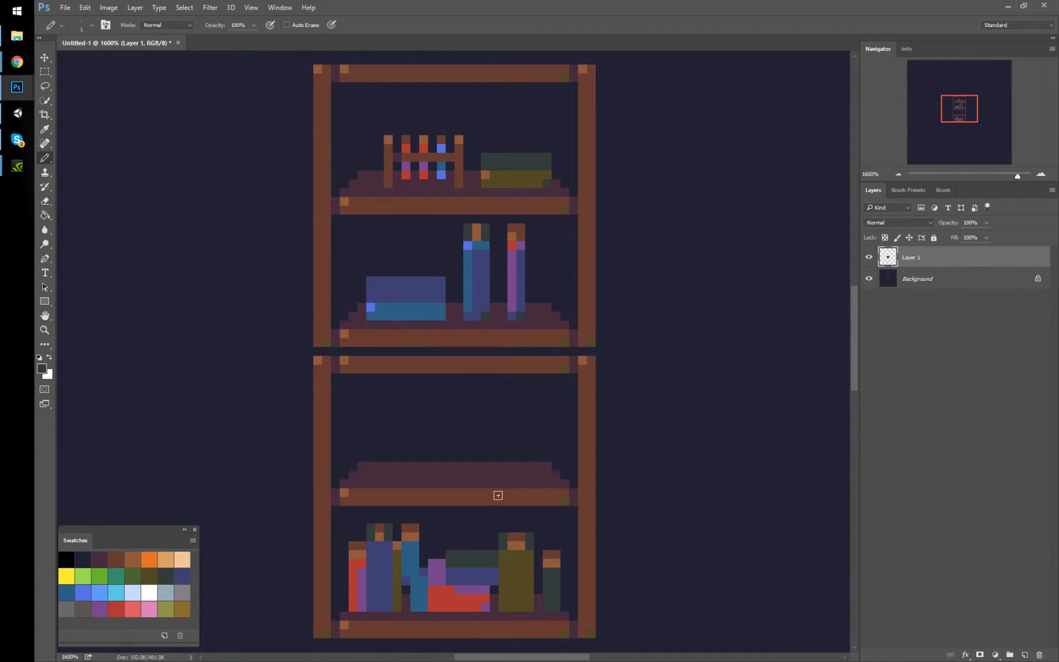
pyautogui.press('m')
pyautogui.moveTo(340, 515); pyautogui.dragTo(568, 611)
pyautogui.hotkey('ctrl', 'j')
pyautogui.keyDown('ctrl'); pyautogui.moveTo(532, 573); pyautogui.dragTo(535, 444); pyautogui.keyUp('ctrl')
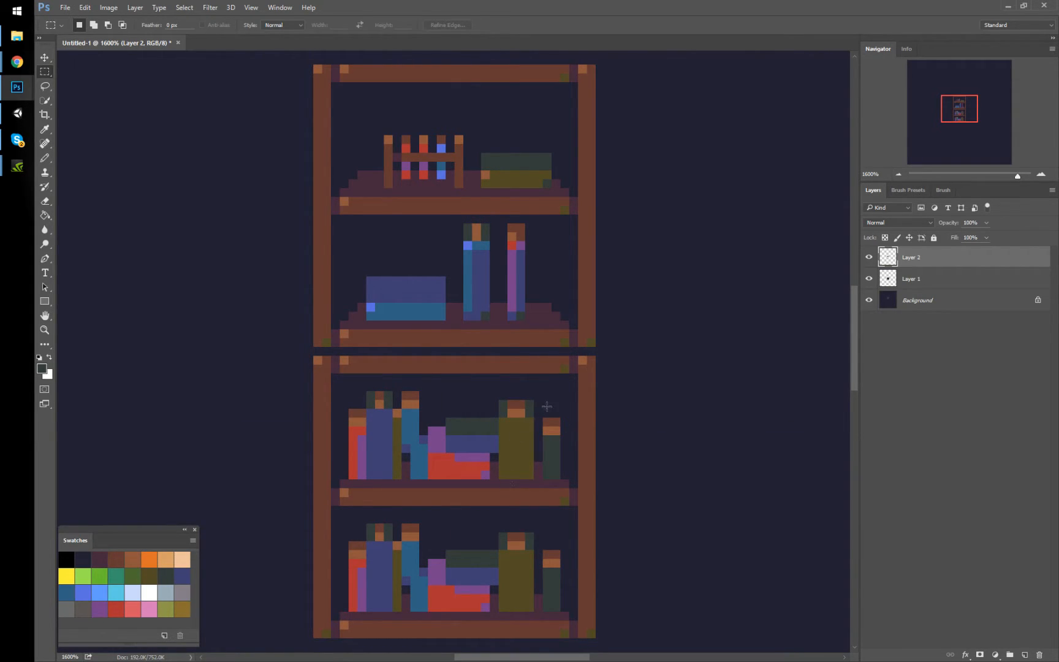
# Flip the copied books horizontally and shift them one pixel to the left
pyautogui.hotkey('ctrl', 't')
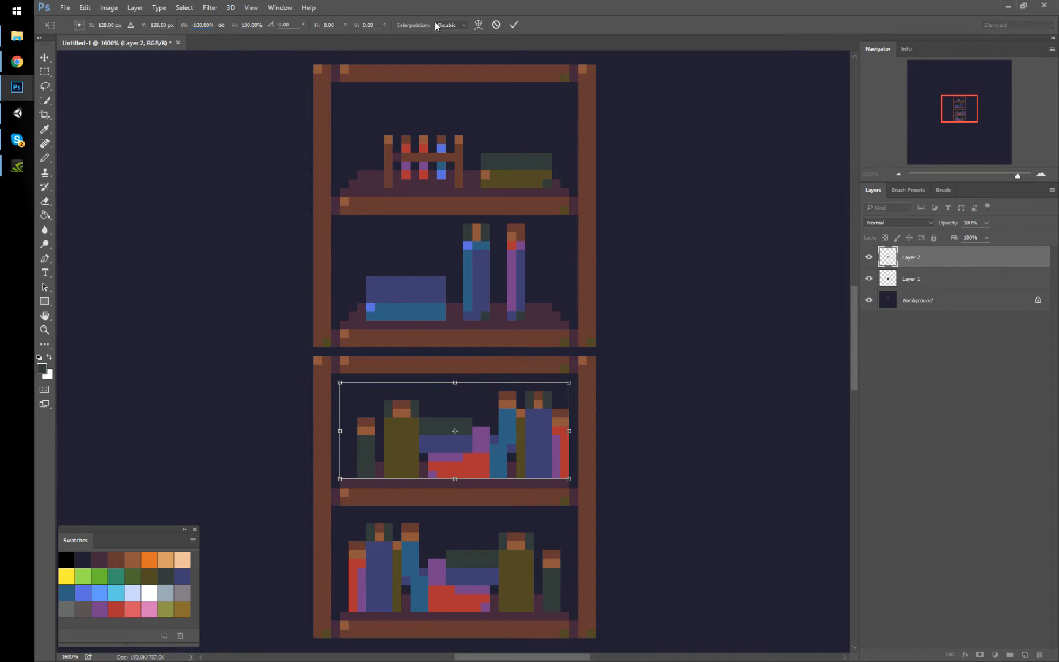
pyautogui.click(513, 24)
pyautogui.hotkey('ctrl', 'Left')
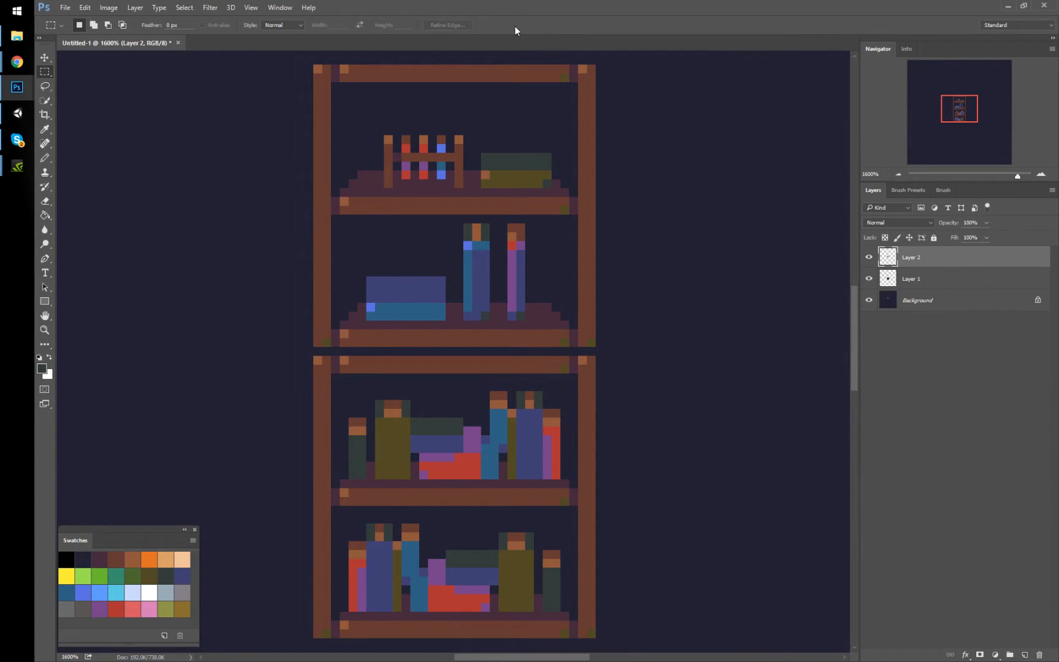
# Check the interpolation options available for transforming the copied books
pyautogui.hotkey('ctrl', 't')
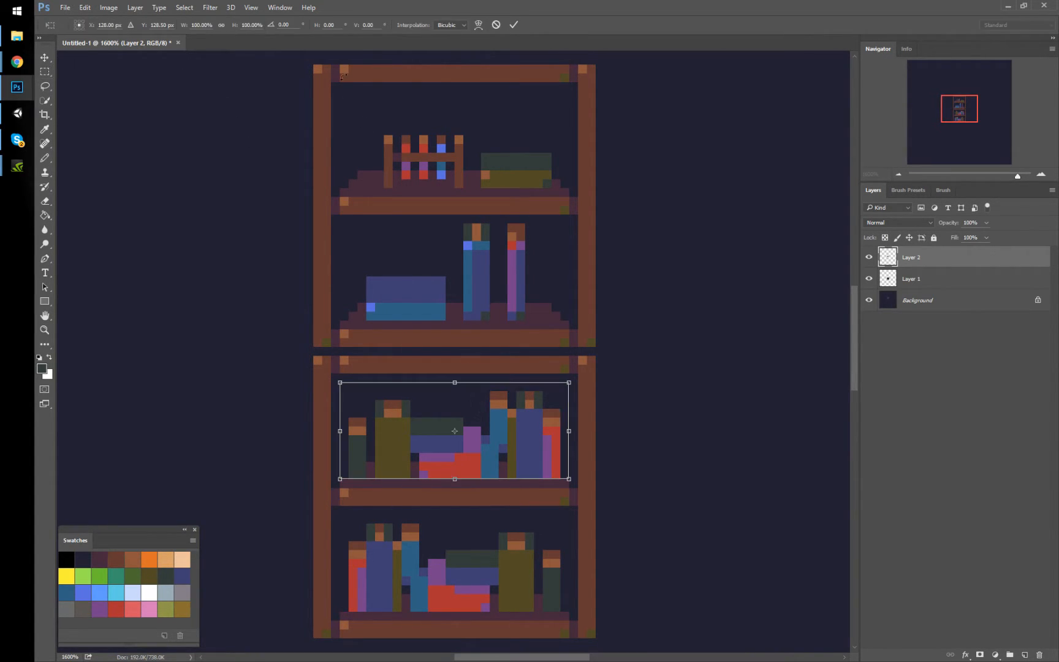
pyautogui.click(449, 25)
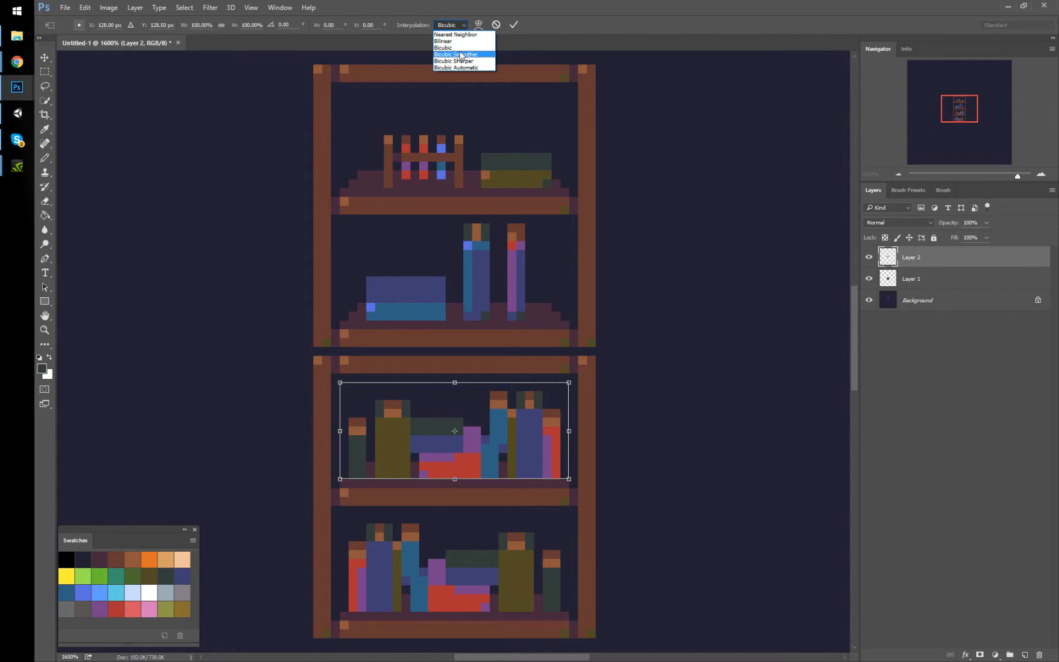
pyautogui.click(582, 2)
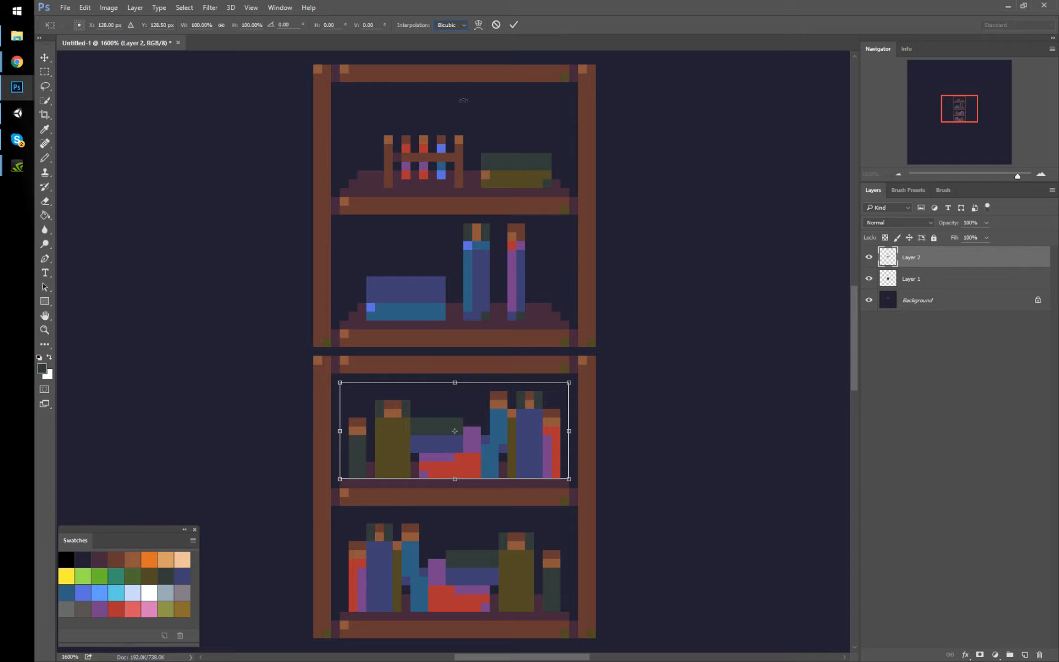
pyautogui.click(513, 24)
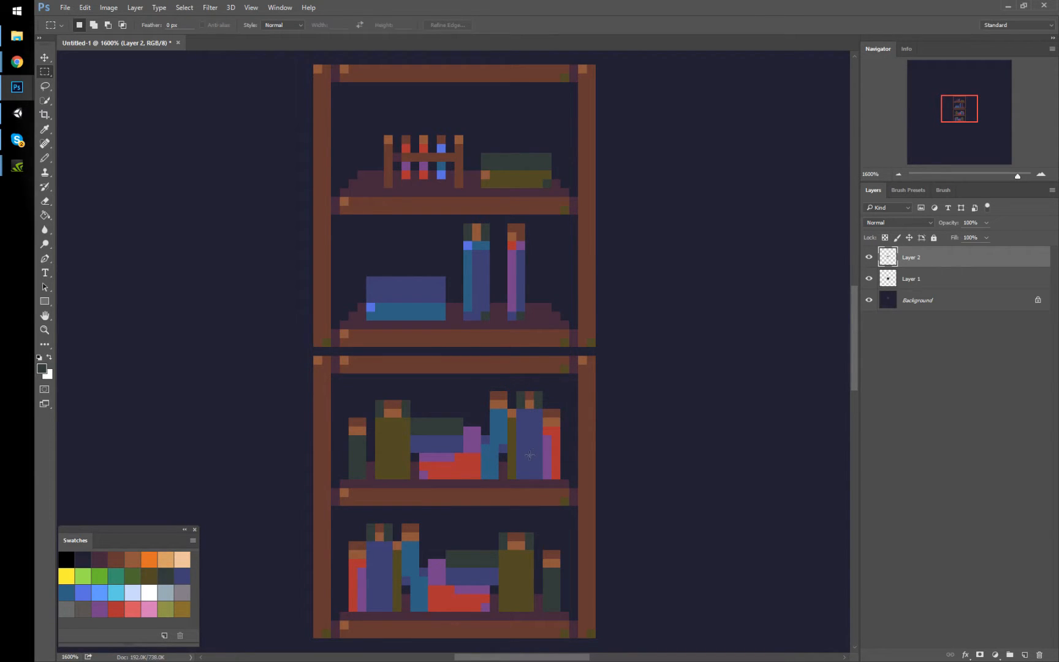
# Recolour the copied wide olive book dark blue, the upper lying book red and the lower lying book teal-blue
pyautogui.press('g')
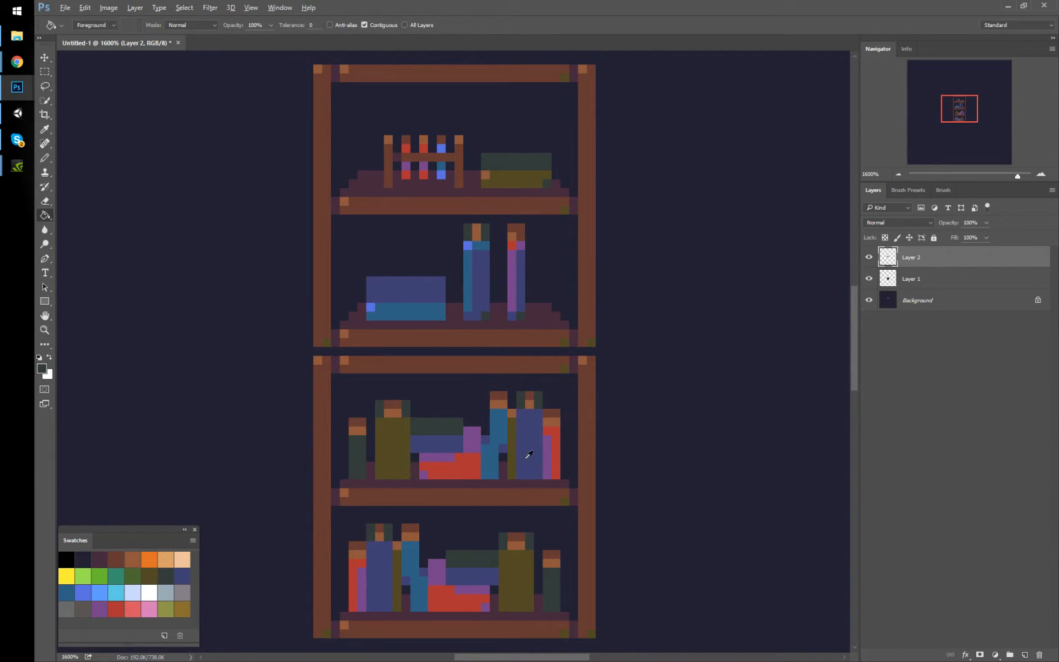
pyautogui.keyDown('alt'); pyautogui.click(527, 456); pyautogui.keyUp('alt')
pyautogui.press('b')
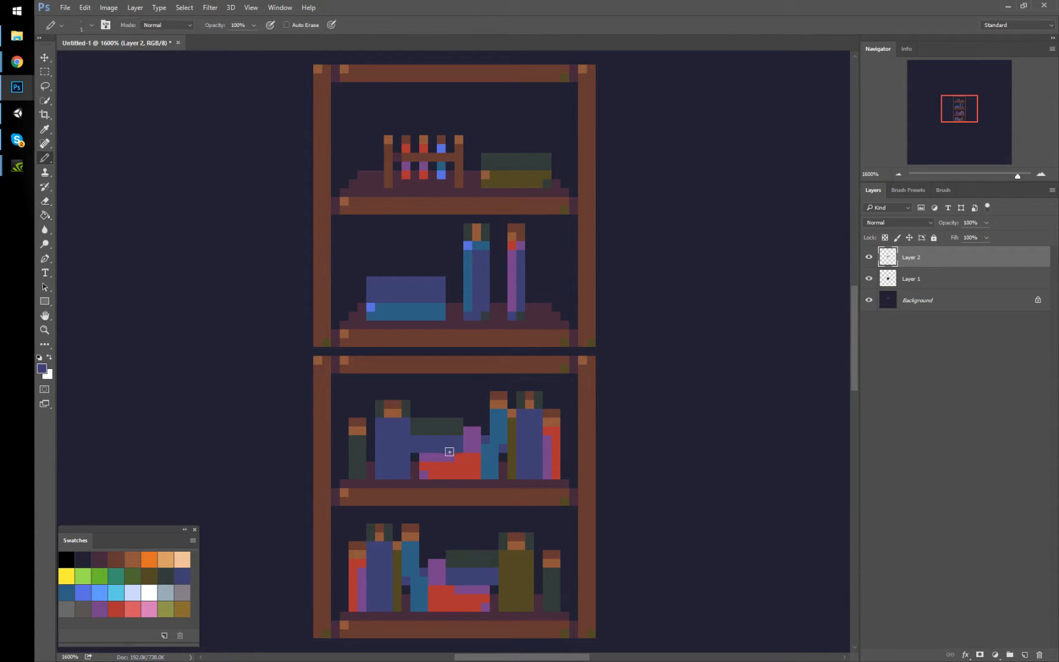
pyautogui.keyDown('alt'); pyautogui.click(555, 434); pyautogui.keyUp('alt')
pyautogui.moveTo(458, 439)
pyautogui.mouseDown()
pyautogui.moveTo(415, 445)
pyautogui.moveTo(454, 447)
pyautogui.moveTo(461, 459)
pyautogui.moveTo(437, 457)
pyautogui.moveTo(433, 468)
pyautogui.moveTo(480, 470)
pyautogui.moveTo(455, 466)
pyautogui.mouseUp()
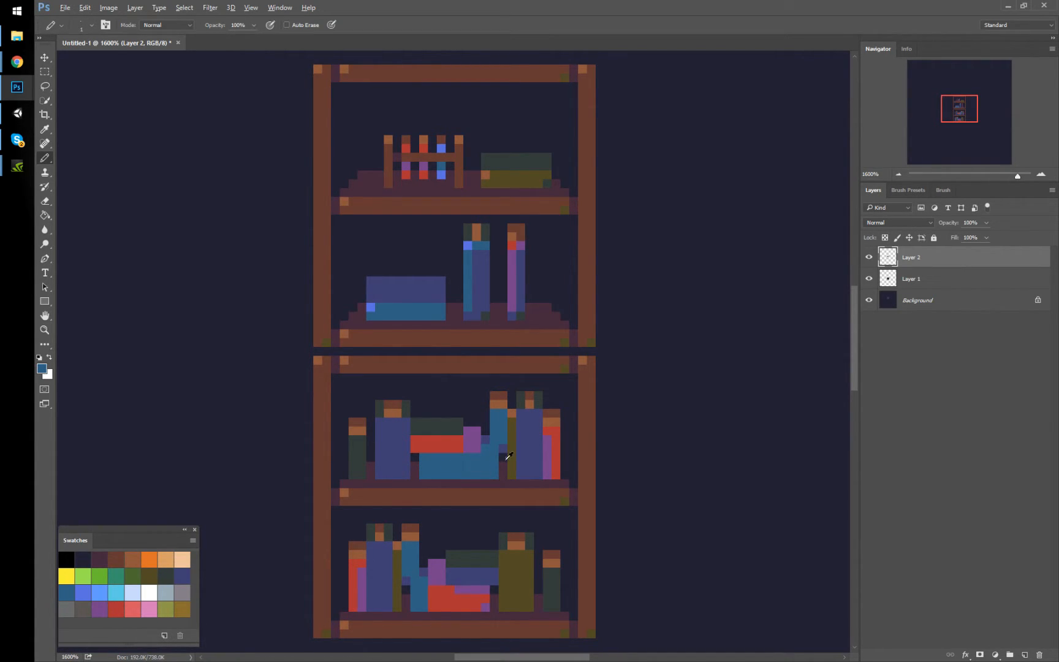
# Paint over the copied leaning teal-blue book with the background and shelf colours
pyautogui.keyDown('alt'); pyautogui.click(531, 455); pyautogui.keyUp('alt')
pyautogui.keyDown('alt'); pyautogui.click(488, 391); pyautogui.keyUp('alt')
pyautogui.moveTo(503, 395)
pyautogui.mouseDown()
pyautogui.moveTo(485, 451)
pyautogui.moveTo(493, 475)
pyautogui.moveTo(504, 445)
pyautogui.moveTo(489, 466)
pyautogui.mouseUp()
pyautogui.keyDown('alt'); pyautogui.click(507, 479); pyautogui.keyUp('alt')
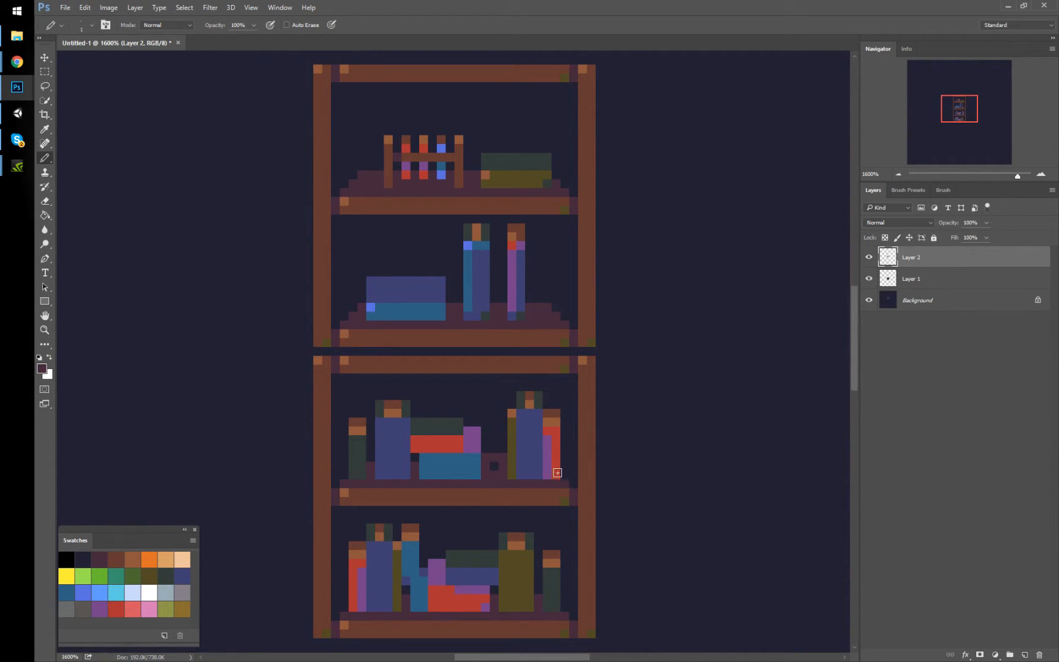
# Trim the upper lying book to seven pixels wide and three high, fill it dark blue, and clean up the leftover pixels beside it
pyautogui.keyDown('alt'); pyautogui.click(477, 422); pyautogui.keyUp('alt')
pyautogui.moveTo(463, 426)
pyautogui.mouseDown()
pyautogui.moveTo(414, 425)
pyautogui.moveTo(427, 454)
pyautogui.moveTo(438, 447)
pyautogui.mouseUp()
pyautogui.keyDown('alt'); pyautogui.click(472, 442); pyautogui.keyUp('alt')
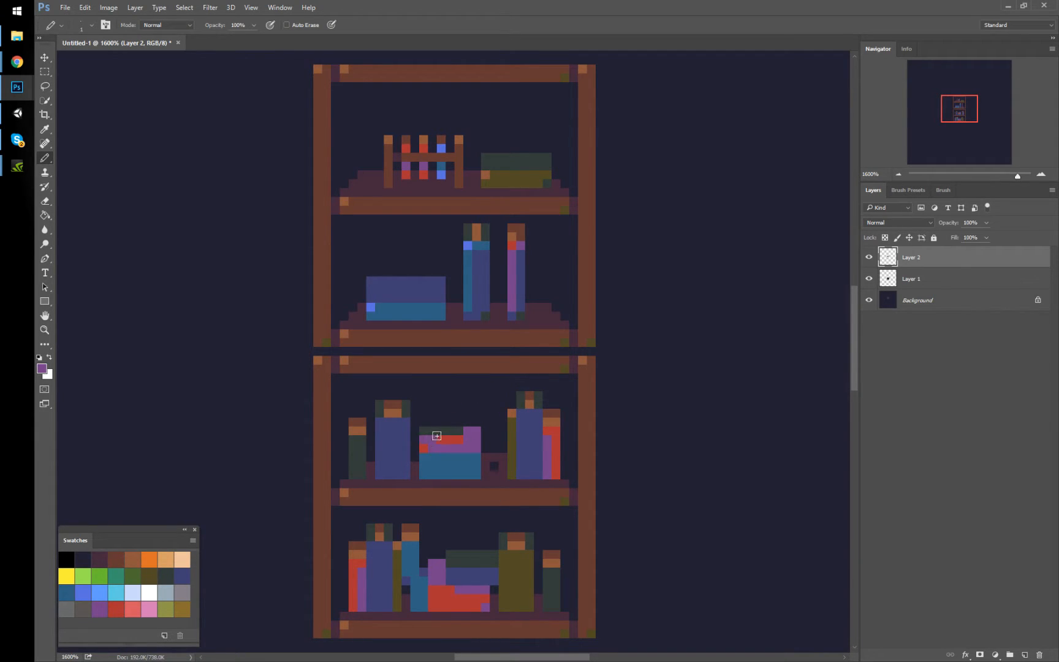
pyautogui.keyDown('alt'); pyautogui.click(403, 448); pyautogui.keyUp('alt')
pyautogui.press('g')
pyautogui.click(454, 432)
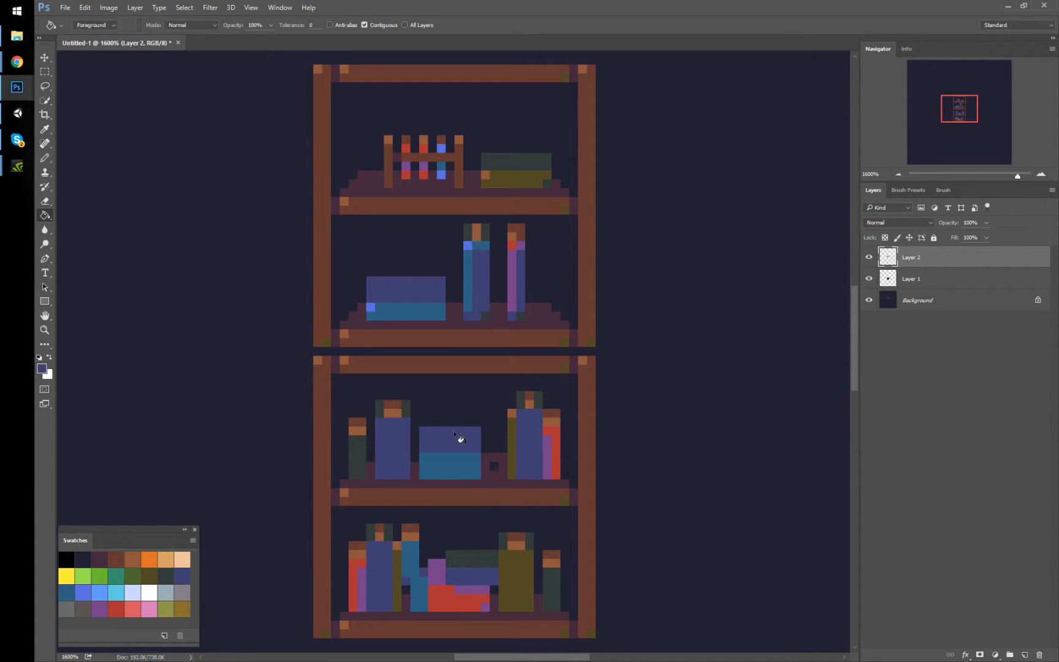
pyautogui.press('b')
pyautogui.keyDown('alt'); pyautogui.click(489, 455); pyautogui.keyUp('alt')
# Move the wide dark blue book at the left of the copied row down one pixel
pyautogui.press('m')
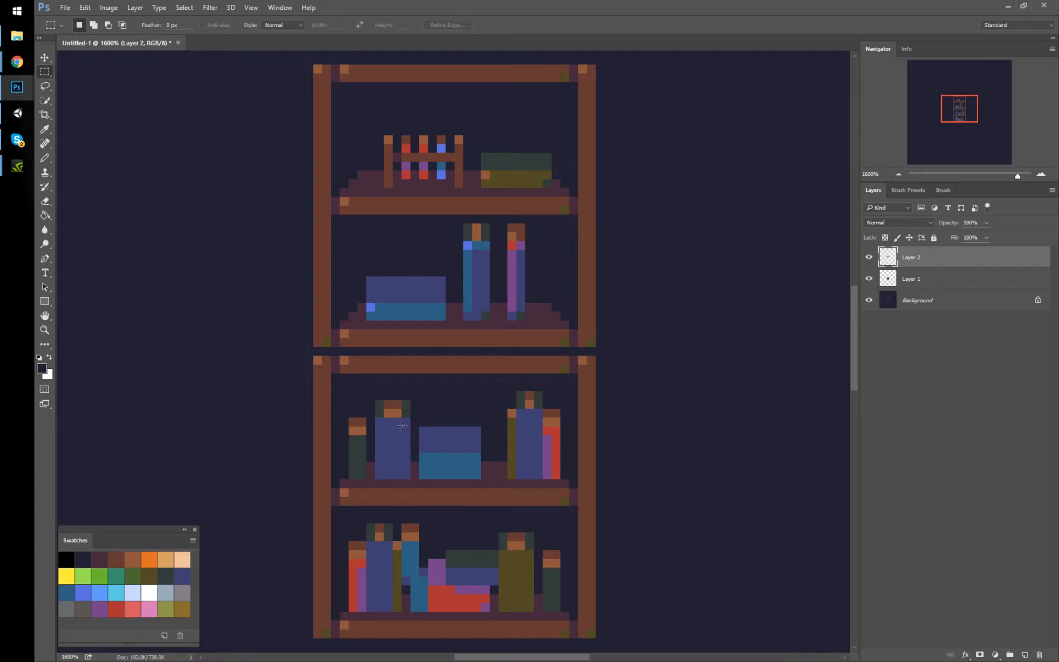
pyautogui.moveTo(375, 392); pyautogui.dragTo(410, 479)
pyautogui.hotkey('ctrl', 'Down')
pyautogui.hotkey('ctrl', 'd')
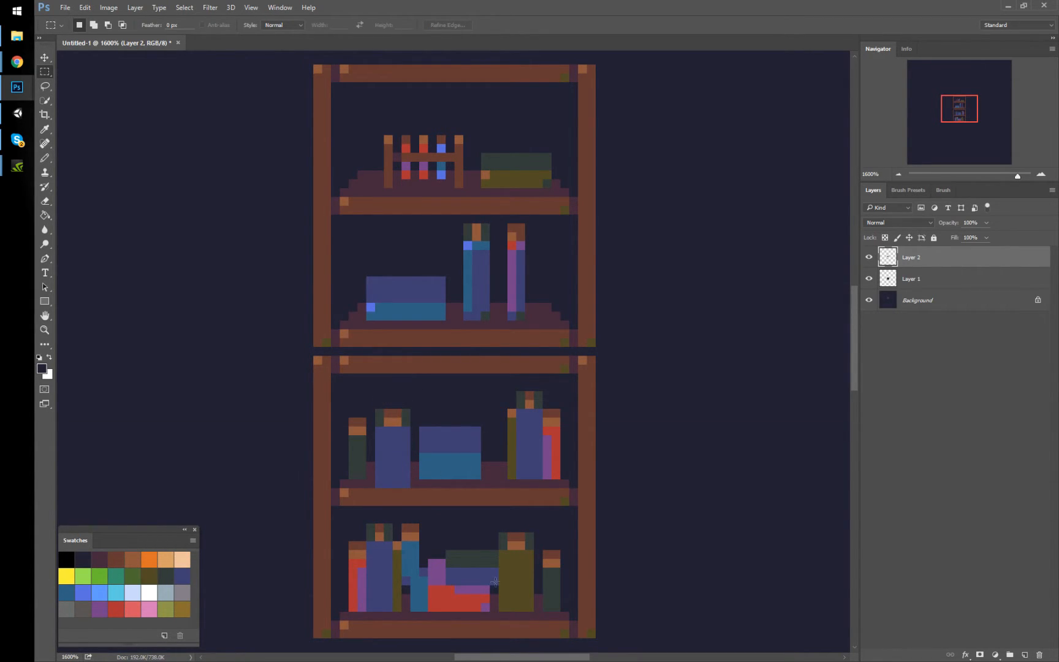
# Merge all layers into the background and move the small dark green book on the lowest shelf down one pixel
pyautogui.moveTo(543, 550); pyautogui.dragTo(559, 611)
pyautogui.hotkey('ctrl', 'Down')
pyautogui.press('Return')
pyautogui.keyDown('shift'); pyautogui.click(943, 277); pyautogui.keyUp('shift')
pyautogui.keyDown('shift'); pyautogui.click(946, 297); pyautogui.keyUp('shift')
pyautogui.hotkey('ctrl', 'e')
pyautogui.hotkey('ctrl', 'Down')
pyautogui.hotkey('ctrl', 'd')
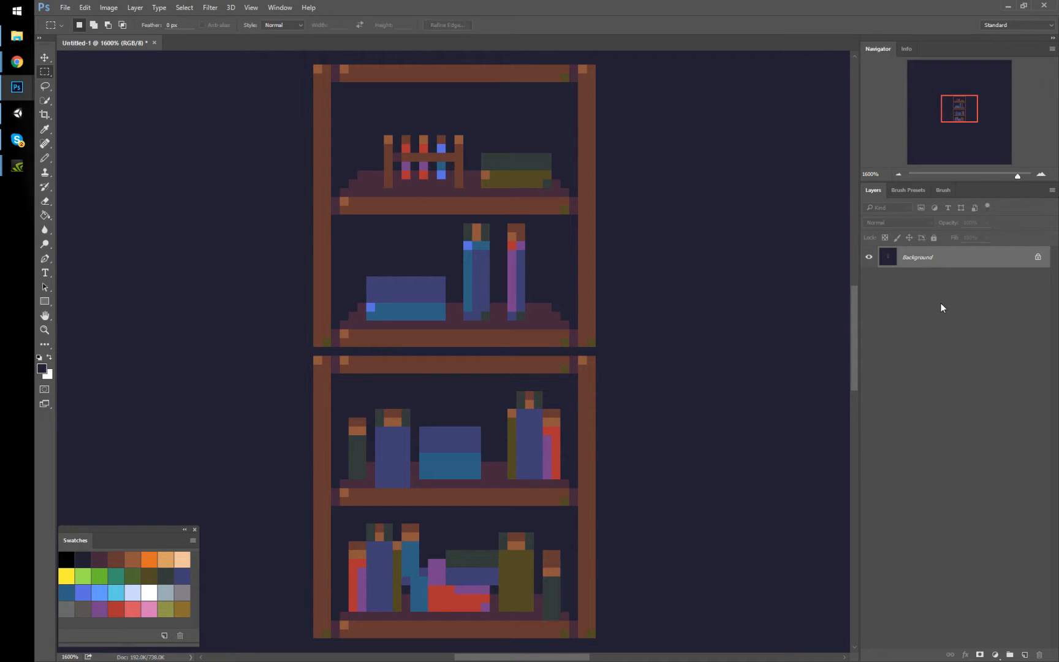
# Erase the leftover brown row above the small dark green book using the background colour
pyautogui.press('b')
pyautogui.moveTo(562, 554); pyautogui.dragTo(546, 553)
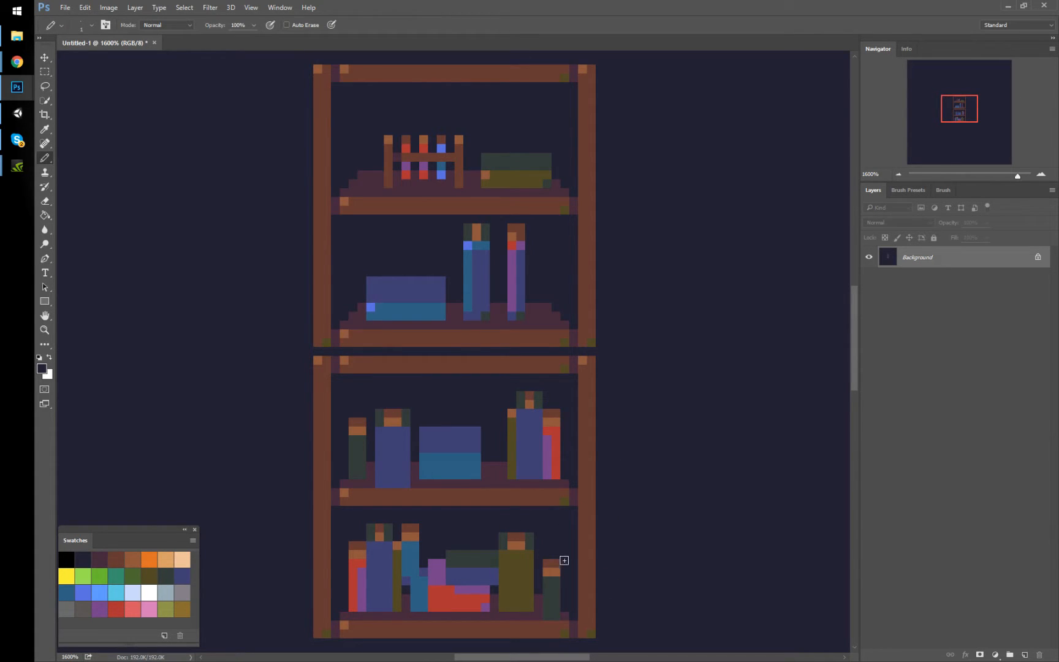
pyautogui.hotkey('ctrl', 'z')
pyautogui.moveTo(557, 554); pyautogui.dragTo(548, 555)
# Reshade the copied red book with purple on its right, a pink highlight and a dark blue lower corner, and add a teal-blue pixel to the wide blue book
pyautogui.keyDown('alt'); pyautogui.click(558, 441); pyautogui.keyUp('alt')
pyautogui.moveTo(549, 440)
pyautogui.mouseDown()
pyautogui.moveTo(553, 473)
pyautogui.moveTo(556, 435)
pyautogui.mouseUp()
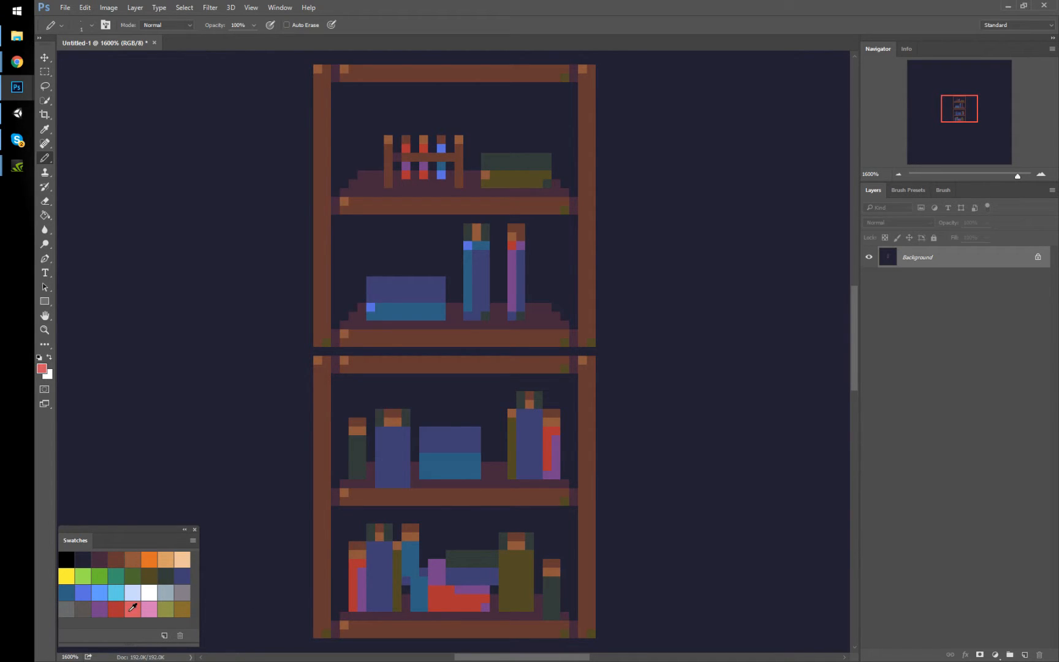
pyautogui.click(548, 431)
pyautogui.keyDown('alt'); pyautogui.click(541, 451); pyautogui.keyUp('alt')
pyautogui.click(556, 475)
pyautogui.click(379, 432)
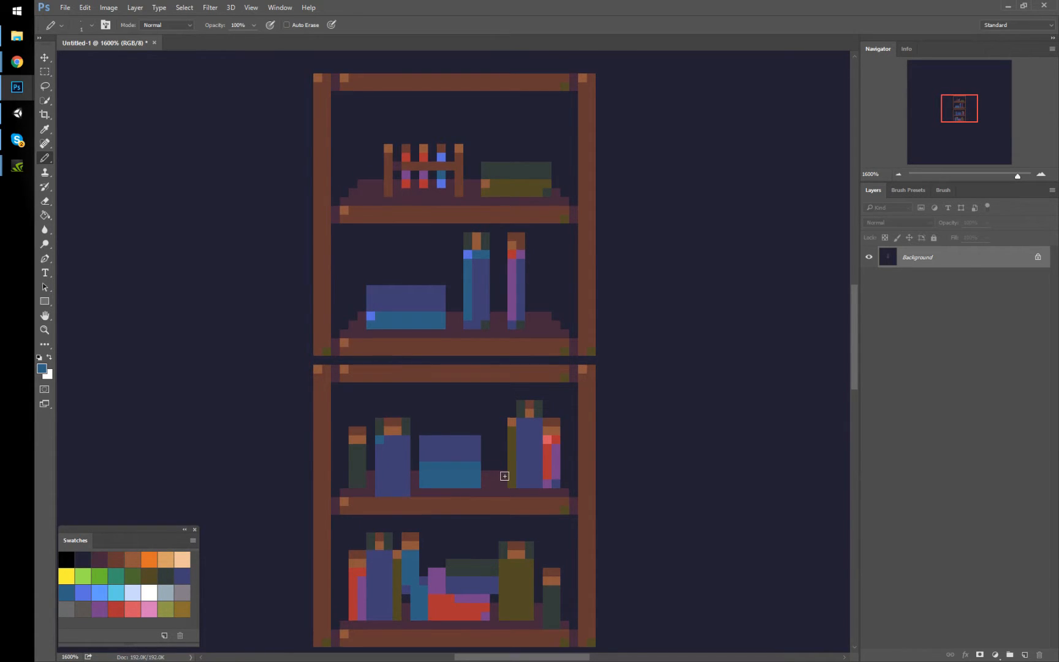
# Fill a bookcase-sized square immediately beside the upper bookcase with the reddish brown of the wood
pyautogui.scroll(-1, 502, 478)
pyautogui.hotkey('ctrl', '-')
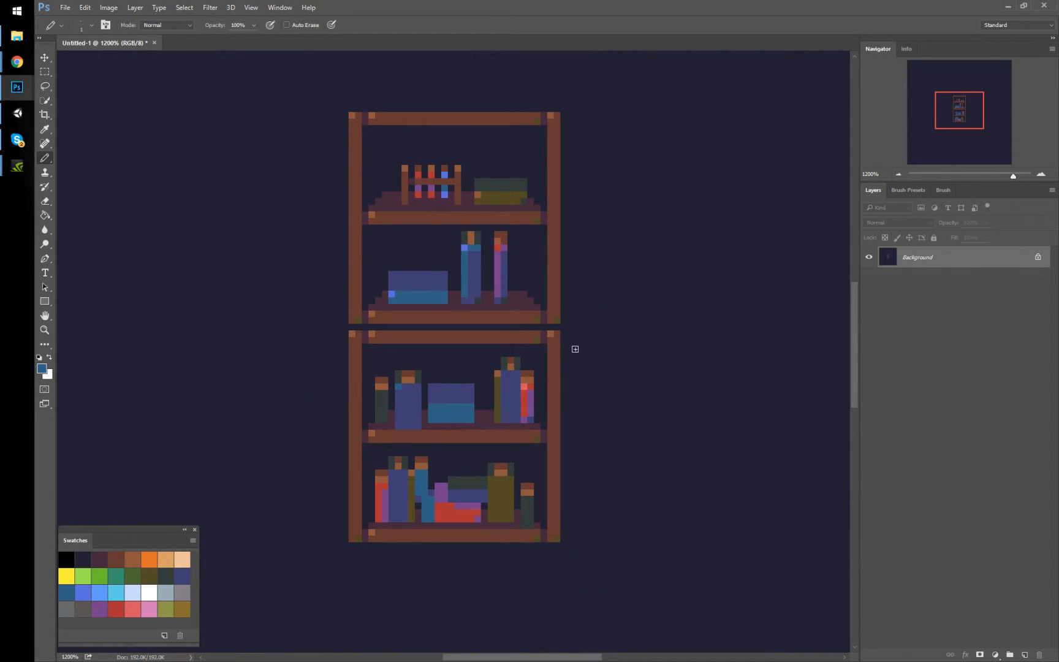
pyautogui.moveTo(696, 403); pyautogui.dragTo(670, 443)
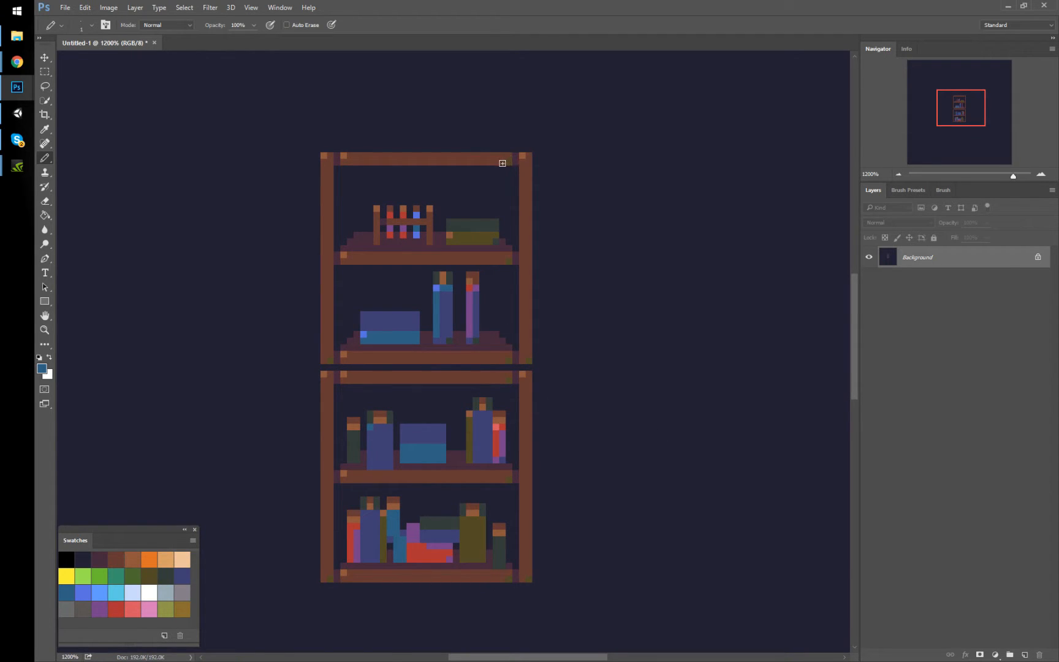
pyautogui.moveTo(633, 303); pyautogui.dragTo(607, 320)
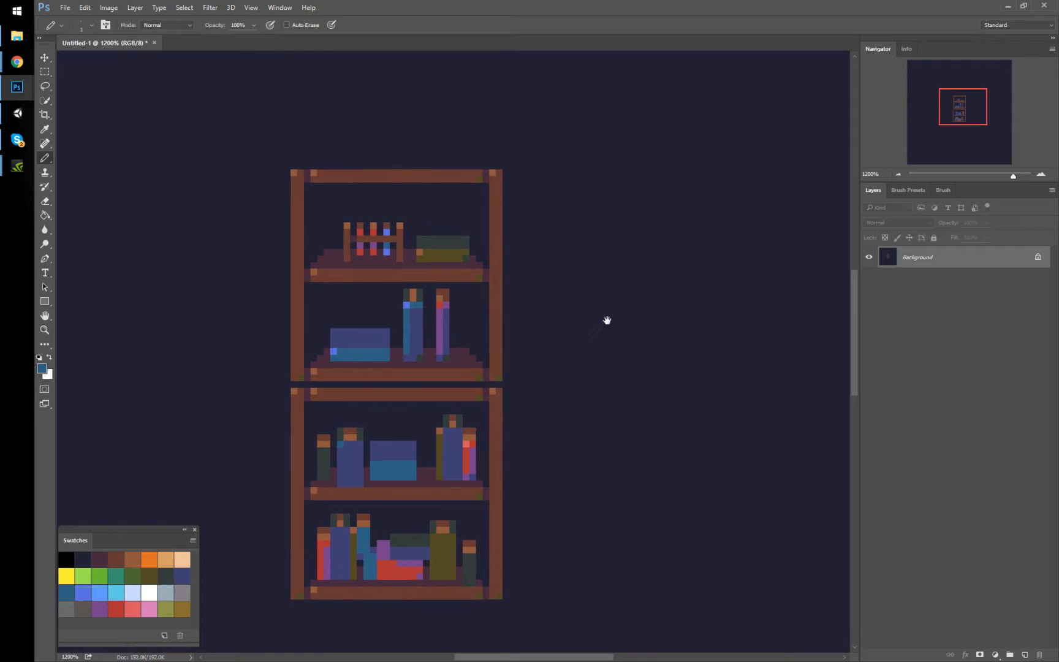
pyautogui.press('m')
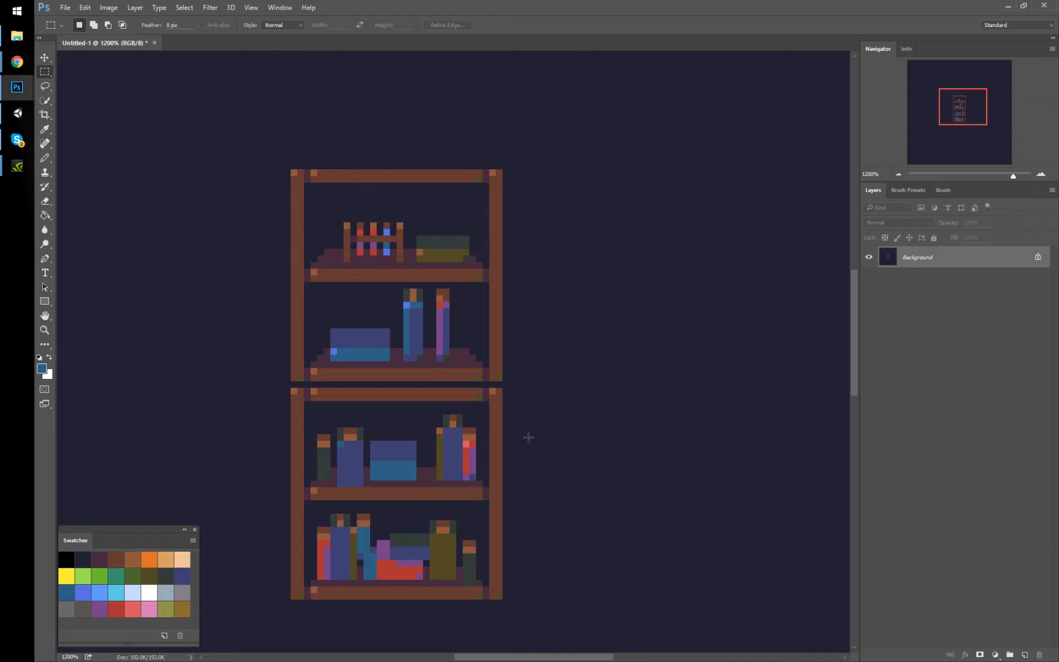
pyautogui.moveTo(604, 346); pyautogui.dragTo(558, 344)
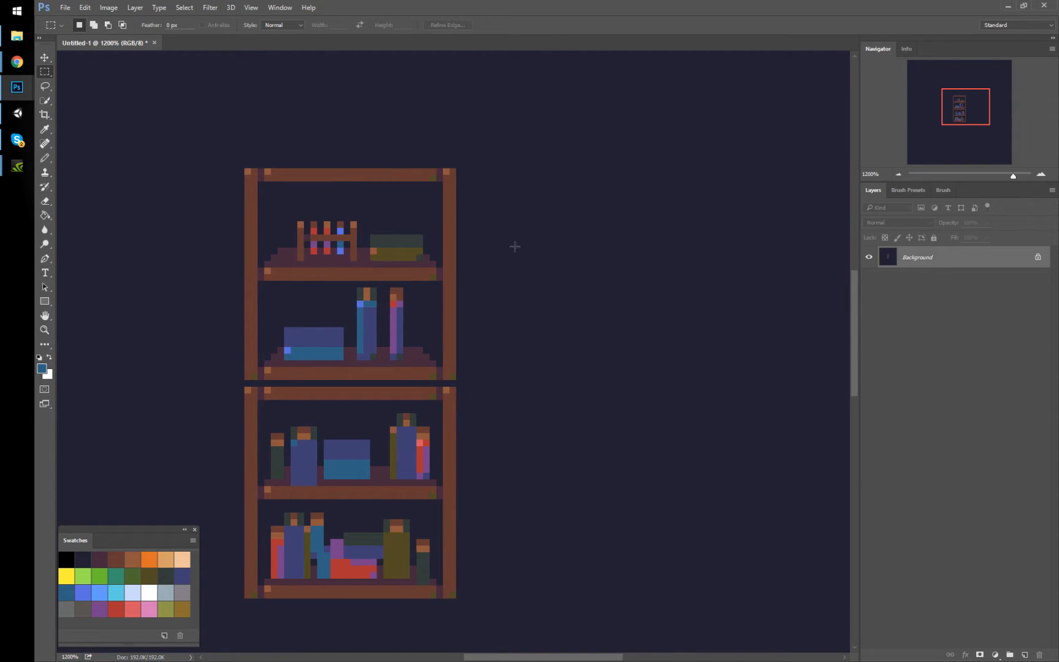
pyautogui.keyDown('shift'); pyautogui.moveTo(461, 171); pyautogui.dragTo(729, 375); pyautogui.keyUp('shift')
pyautogui.rightClick(526, 238)
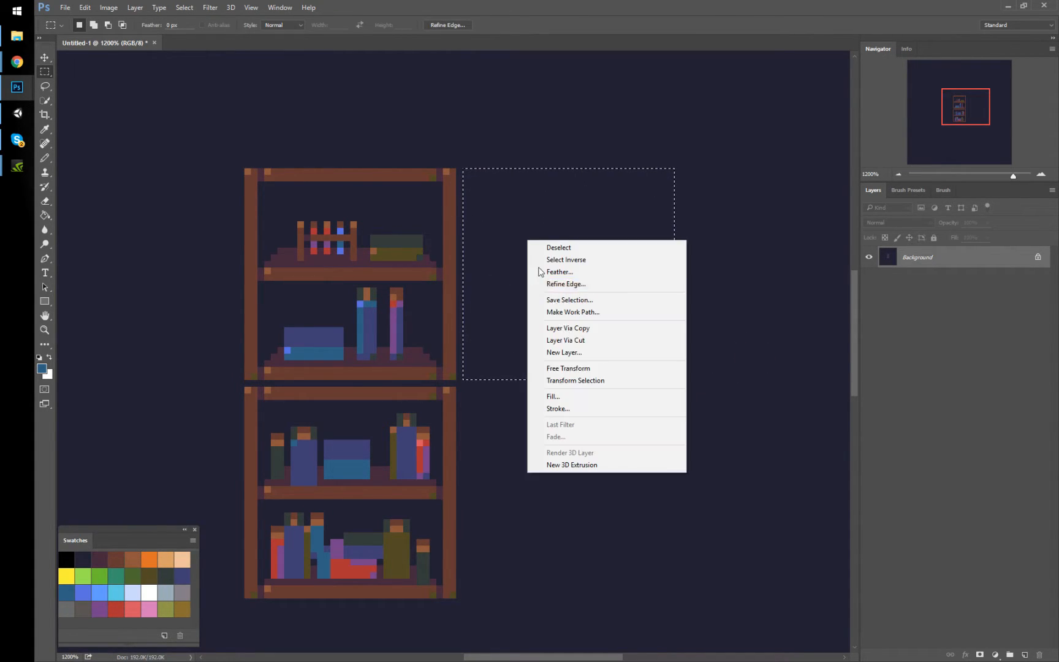
pyautogui.click(554, 399)
pyautogui.click(454, 326)
pyautogui.hotkey('ctrl', 'd')
pyautogui.moveTo(586, 250); pyautogui.dragTo(569, 294)
# Add a light brown highlight pixel at the brown tile's upper-left corner and an olive pixel at its lower-right corner
pyautogui.press('b')
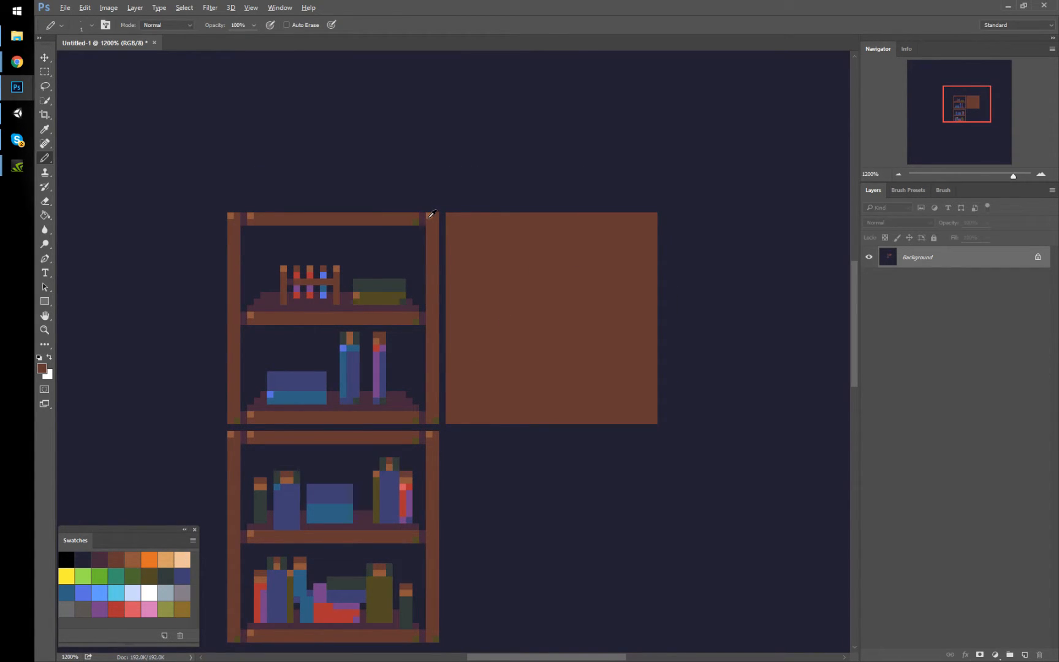
pyautogui.keyDown('alt'); pyautogui.click(429, 216); pyautogui.keyUp('alt')
pyautogui.click(449, 216)
pyautogui.keyDown('alt'); pyautogui.click(418, 420); pyautogui.keyUp('alt')
# Draw two horizontal dark purple seams across the brown tile, dividing it into three planks
pyautogui.keyDown('alt'); pyautogui.click(426, 216); pyautogui.keyUp('alt')
pyautogui.moveTo(455, 277); pyautogui.dragTo(649, 272)
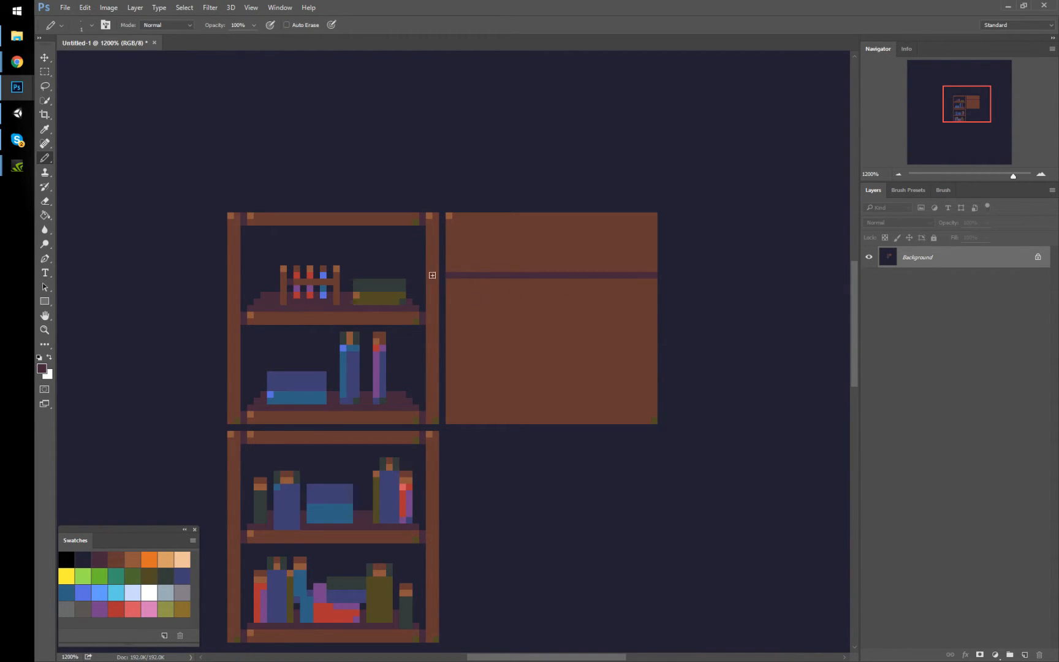
pyautogui.hotkey('ctrl', 'z')
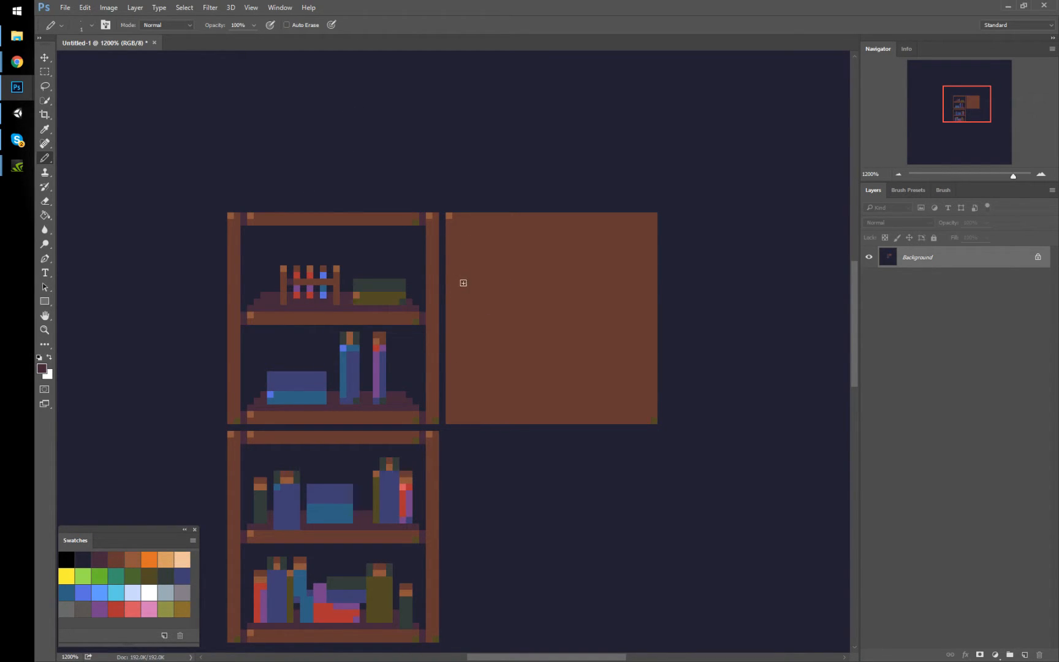
pyautogui.moveTo(451, 275); pyautogui.dragTo(656, 275)
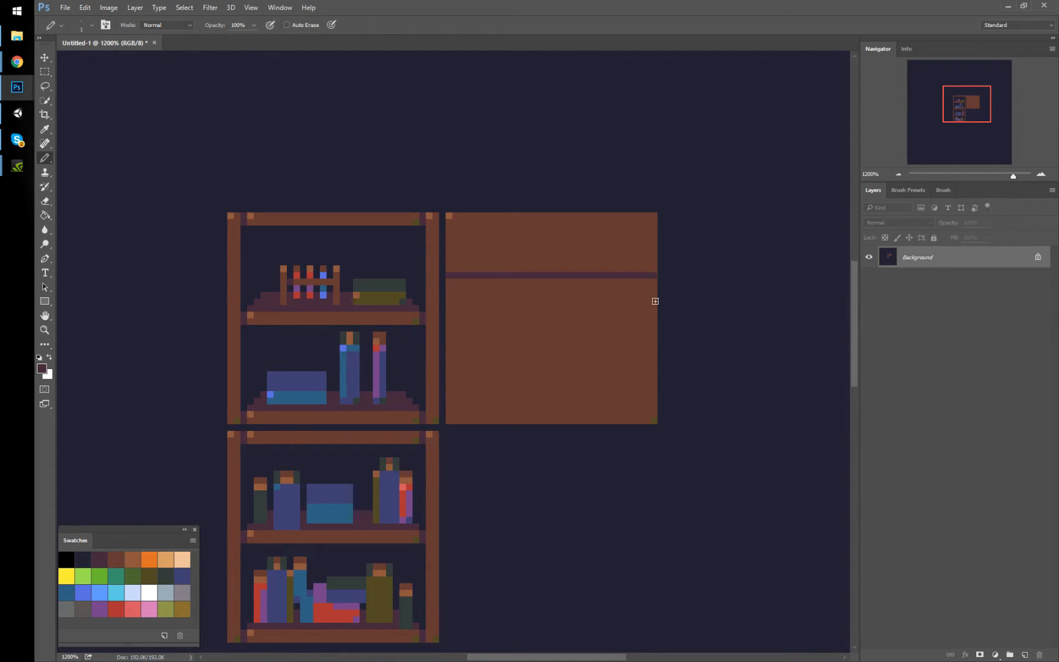
pyautogui.moveTo(653, 361); pyautogui.dragTo(444, 357)
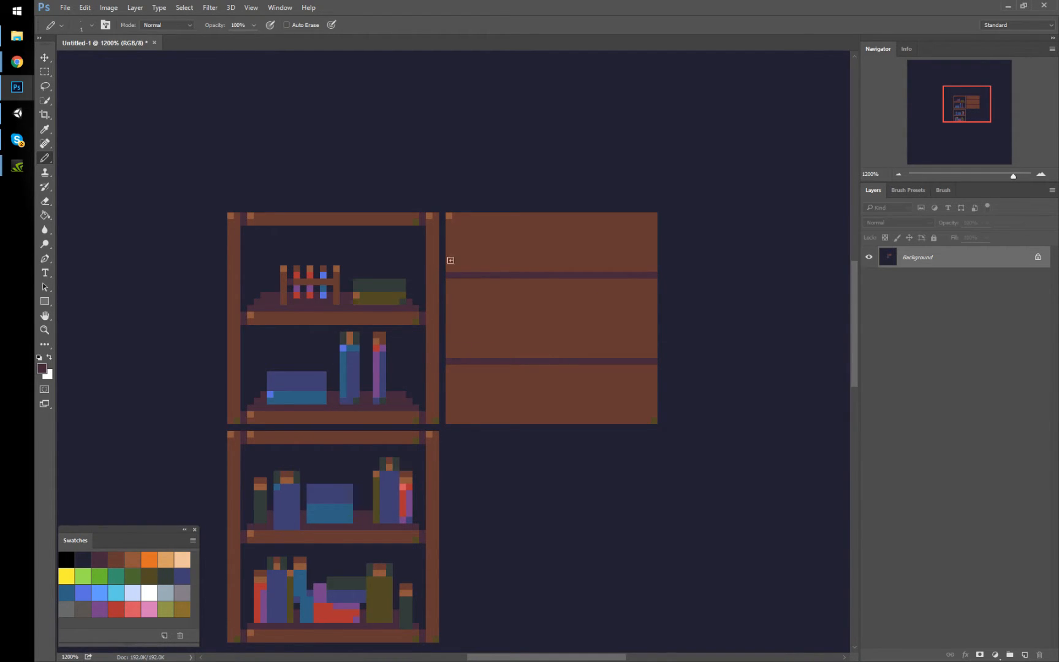
# Give each plank a light brown corner highlight and an olive lower corner, and move the upper seam down one pixel
pyautogui.keyDown('alt'); pyautogui.click(456, 240); pyautogui.keyUp('alt')
pyautogui.keyDown('alt'); pyautogui.click(656, 420); pyautogui.keyUp('alt')
pyautogui.press('m')
pyautogui.moveTo(445, 252)
pyautogui.mouseDown()
pyautogui.moveTo(474, 275)
pyautogui.moveTo(655, 297)
pyautogui.mouseUp()
pyautogui.press('Down')
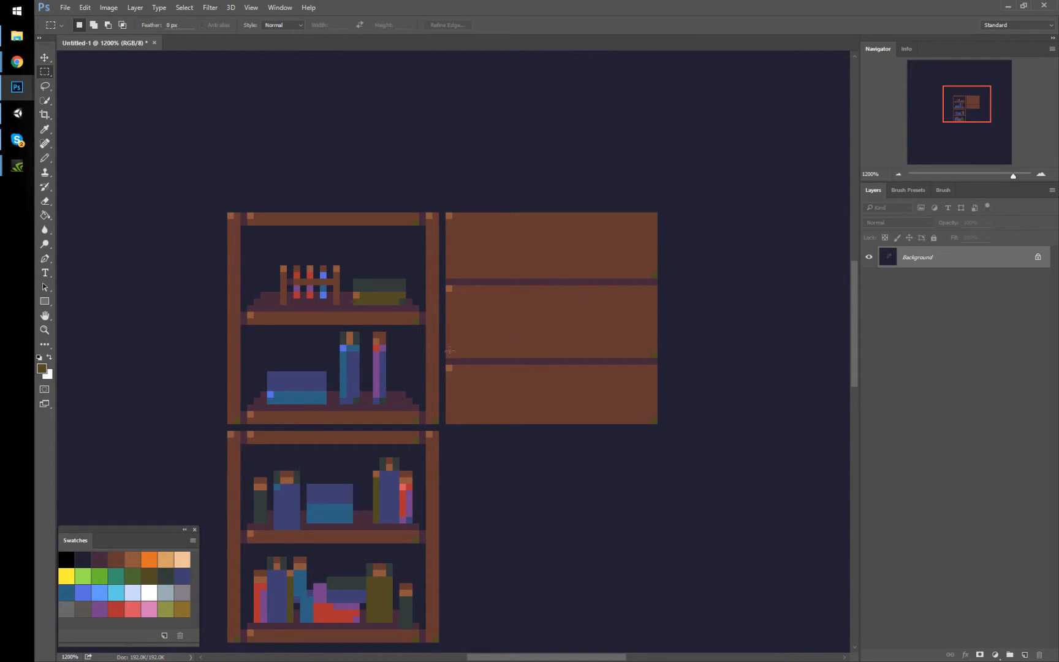
# Draw dark purple seams across the upper bookcase's side posts, level with the plank seams, and add olive pixels above them
pyautogui.press('b')
pyautogui.keyDown('alt'); pyautogui.click(433, 280); pyautogui.keyUp('alt')
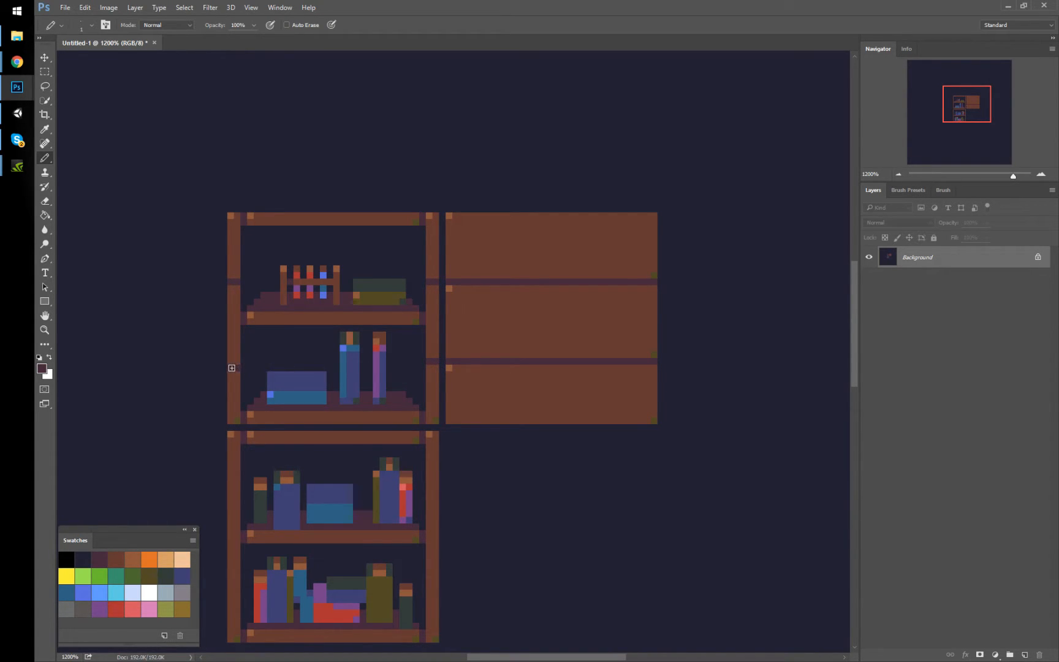
pyautogui.keyDown('alt'); pyautogui.click(438, 419); pyautogui.keyUp('alt')
pyautogui.click(437, 356)
pyautogui.click(435, 276)
pyautogui.click(239, 362)
# Add light brown highlight pixels below the seams on both side posts and align them with the plank highlights
pyautogui.keyDown('alt'); pyautogui.click(230, 216); pyautogui.keyUp('alt')
pyautogui.click(231, 282)
pyautogui.hotkey('ctrl', 'z')
pyautogui.click(230, 288)
pyautogui.click(231, 374)
pyautogui.press('m')
pyautogui.moveTo(238, 367)
pyautogui.mouseDown()
pyautogui.moveTo(482, 374)
pyautogui.moveTo(240, 369)
pyautogui.moveTo(246, 378)
pyautogui.mouseUp()
pyautogui.hotkey('ctrl', 'd')
pyautogui.hotkey('ctrl', 'alt', 'Up')
pyautogui.hotkey('ctrl', 'd')
pyautogui.moveTo(228, 284); pyautogui.dragTo(559, 333)
pyautogui.hotkey('ctrl', 'd')
# Place grey nail pixels at both ends of the middle and lower planks
pyautogui.press('b')
pyautogui.moveTo(614, 217); pyautogui.dragTo(612, 243)
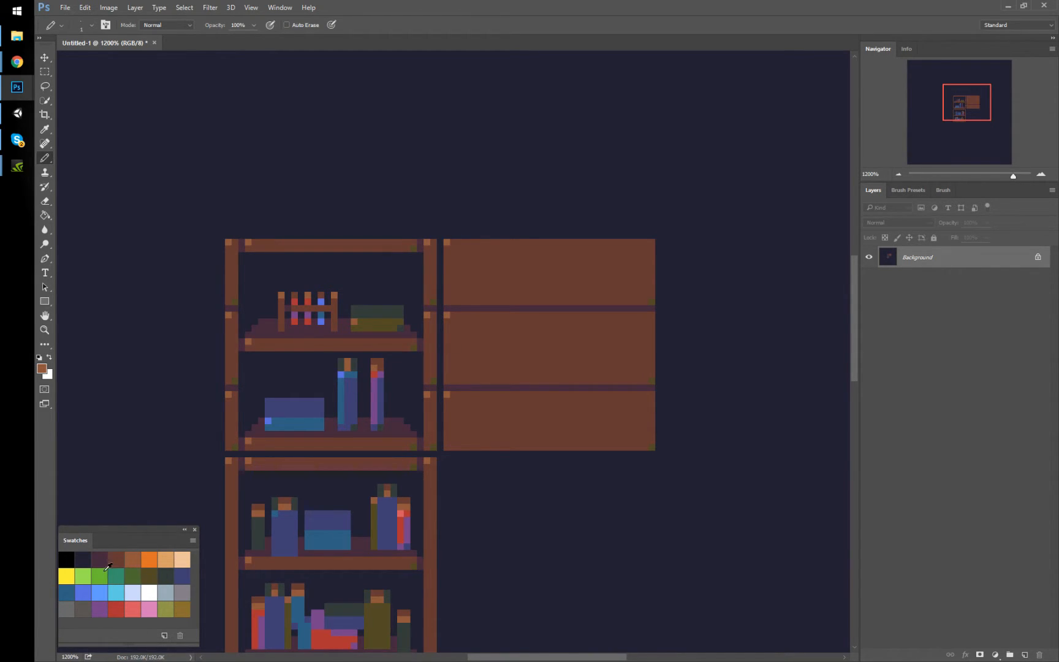
pyautogui.click(180, 597)
pyautogui.moveTo(454, 343); pyautogui.dragTo(457, 348)
pyautogui.click(640, 343)
pyautogui.click(454, 441)
pyautogui.click(644, 440)
# Shift the middle plank's nails down one pixel and add matching grey nails at both ends of the top plank
pyautogui.keyDown('alt'); pyautogui.click(639, 353); pyautogui.keyUp('alt')
pyautogui.click(639, 341)
pyautogui.click(640, 348)
pyautogui.click(644, 343)
pyautogui.click(454, 341)
pyautogui.click(460, 341)
pyautogui.click(460, 347)
pyautogui.keyDown('alt'); pyautogui.click(454, 440); pyautogui.keyUp('alt')
pyautogui.click(453, 249)
pyautogui.click(644, 248)
# Add a dark purple shadow pixel diagonally below and to the right of the nails on the planks
pyautogui.keyDown('alt'); pyautogui.click(494, 387); pyautogui.keyUp('alt')
pyautogui.click(457, 353)
pyautogui.click(651, 353)
pyautogui.click(459, 447)
pyautogui.click(650, 254)
pyautogui.click(459, 255)
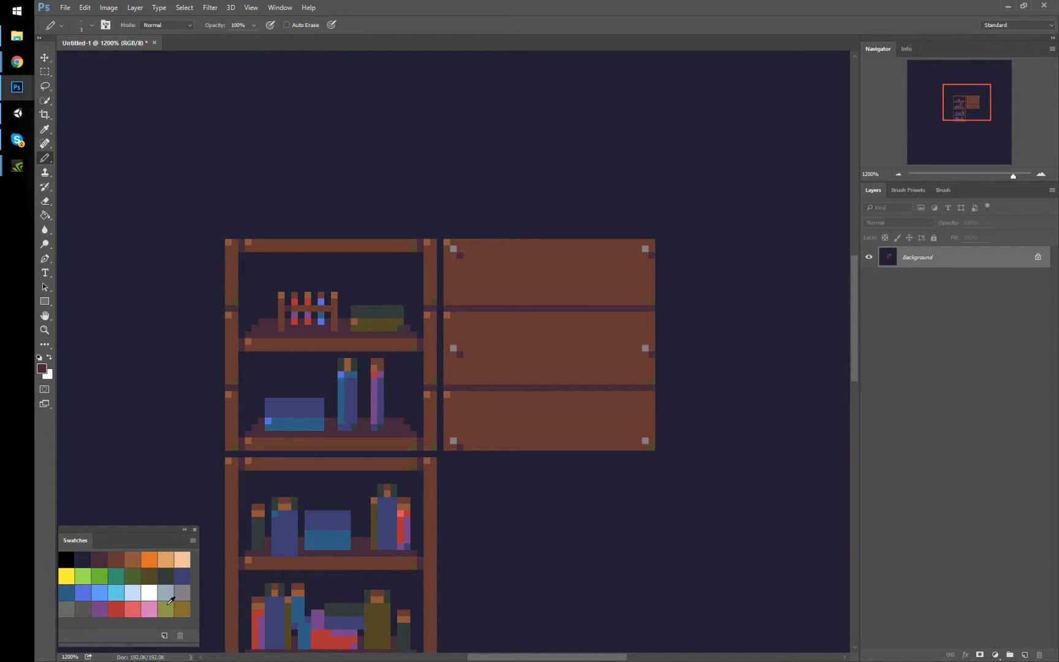
# Vary the nail shades by recolouring the middle-right and lower-left nails light blue-grey
pyautogui.click(169, 592)
pyautogui.click(645, 348)
pyautogui.click(82, 612)
# Try a light brown highlight along the middle plank's top and left edges with a pale orange corner pixel
pyautogui.moveTo(448, 315); pyautogui.dragTo(637, 320)
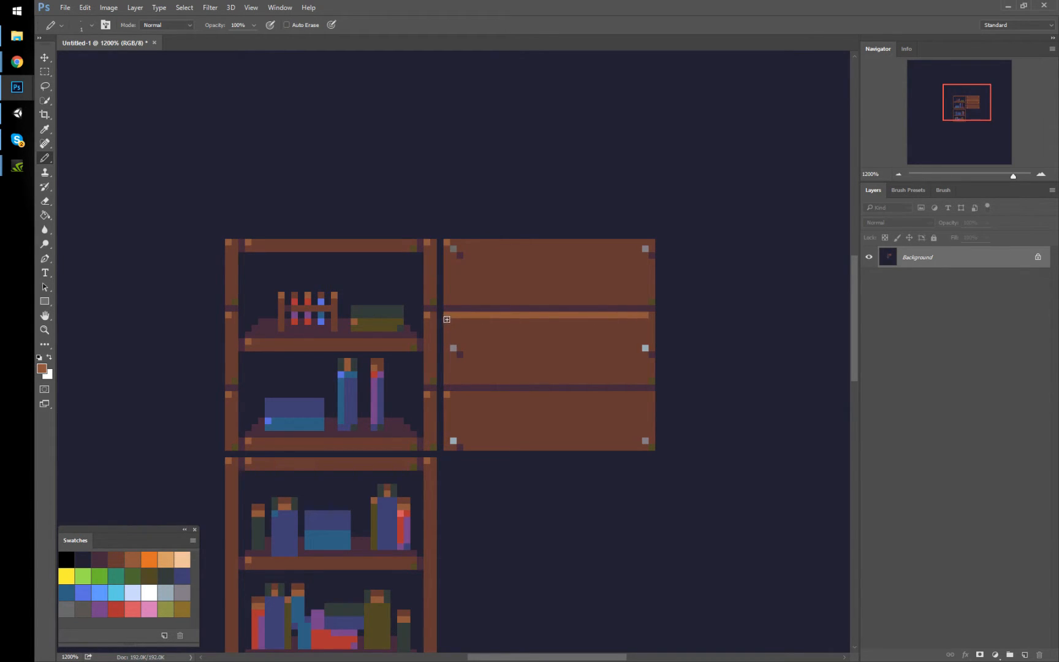
pyautogui.moveTo(446, 321); pyautogui.dragTo(447, 375)
pyautogui.click(166, 560)
pyautogui.click(446, 315)
pyautogui.click(448, 316)
pyautogui.keyDown('alt'); pyautogui.click(431, 314); pyautogui.keyUp('alt')
pyautogui.keyDown('alt'); pyautogui.click(448, 315); pyautogui.keyUp('alt')
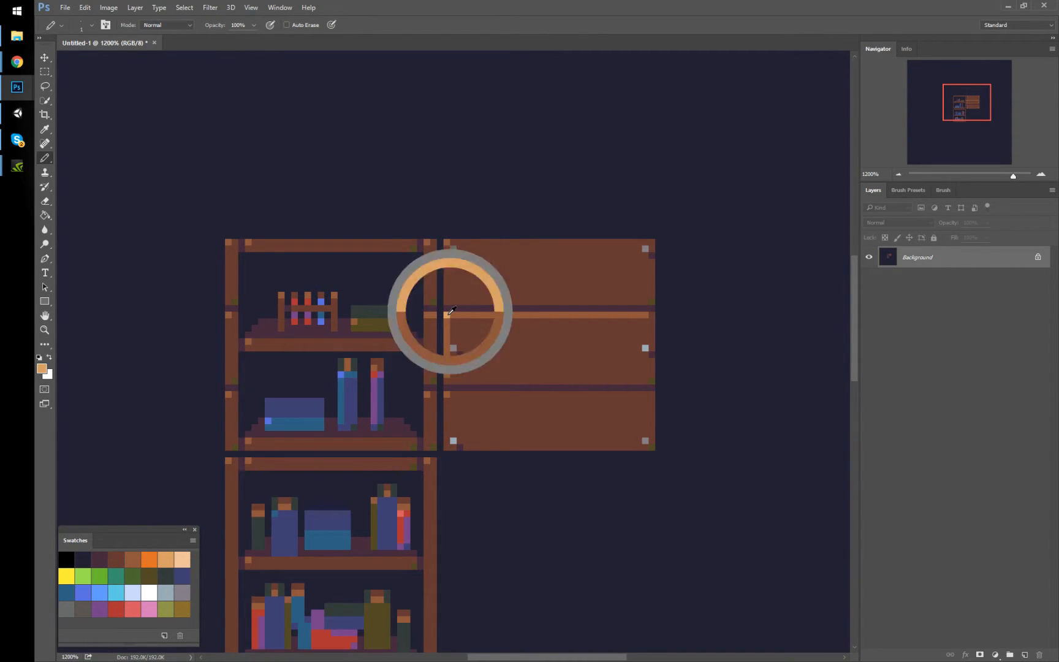
pyautogui.keyDown('alt'); pyautogui.click(426, 338); pyautogui.keyUp('alt')
pyautogui.hotkey('ctrl', 'alt', 'z')
pyautogui.hotkey('ctrl', 'alt', 'z')
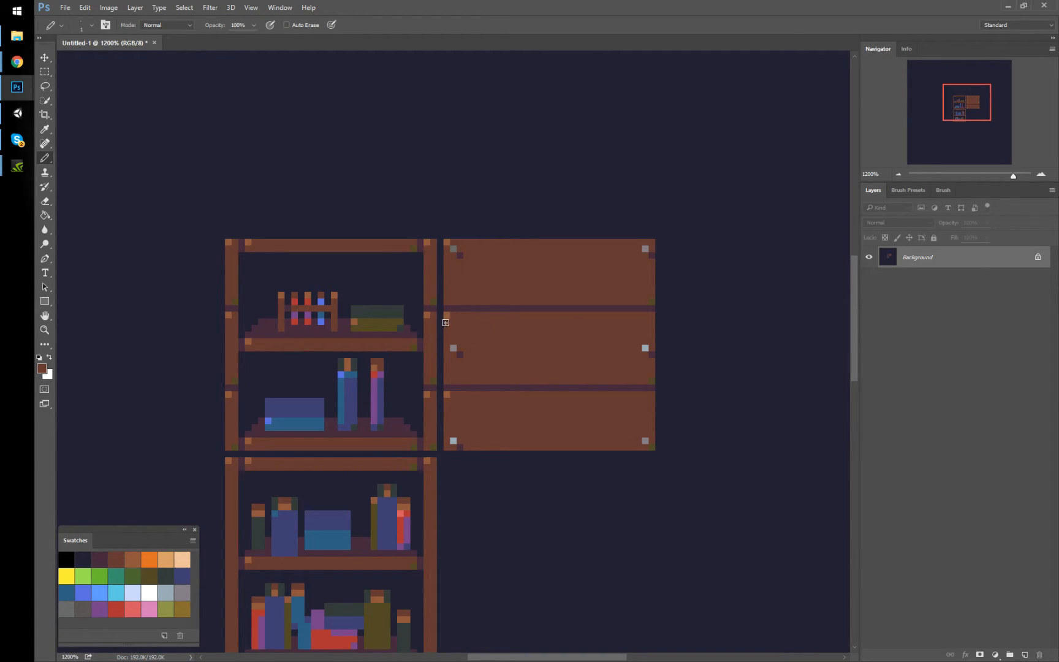
# Duplicate the finished plank tile onto a new layer and place the copy directly below the original
pyautogui.scroll(-3, 469, 348)
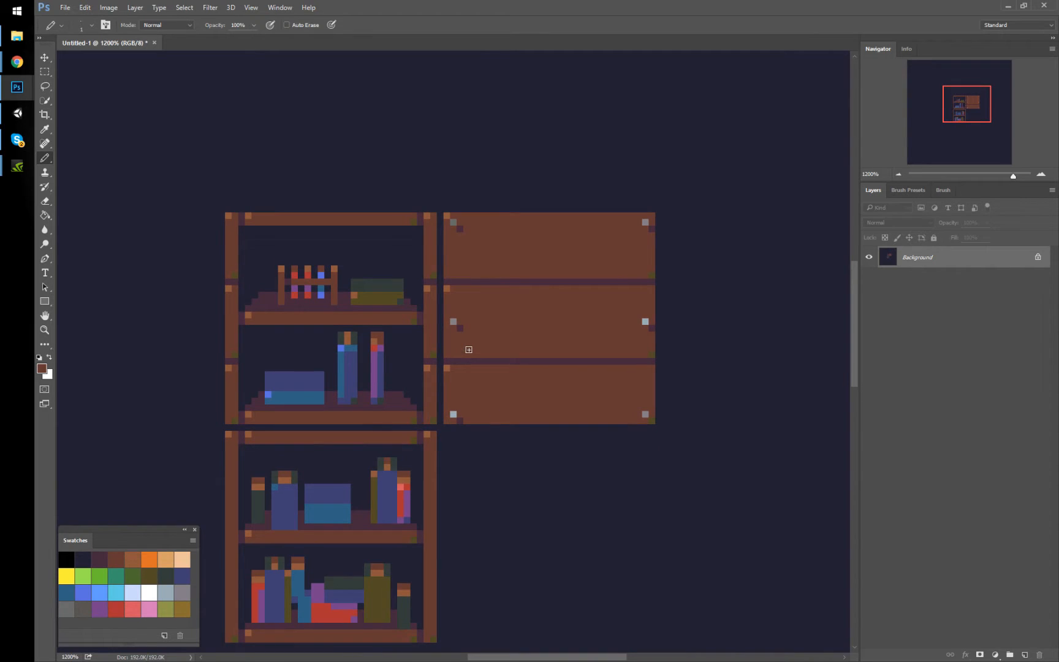
pyautogui.moveTo(461, 371)
pyautogui.mouseDown()
pyautogui.moveTo(512, 371)
pyautogui.moveTo(466, 307)
pyautogui.moveTo(439, 342)
pyautogui.mouseUp()
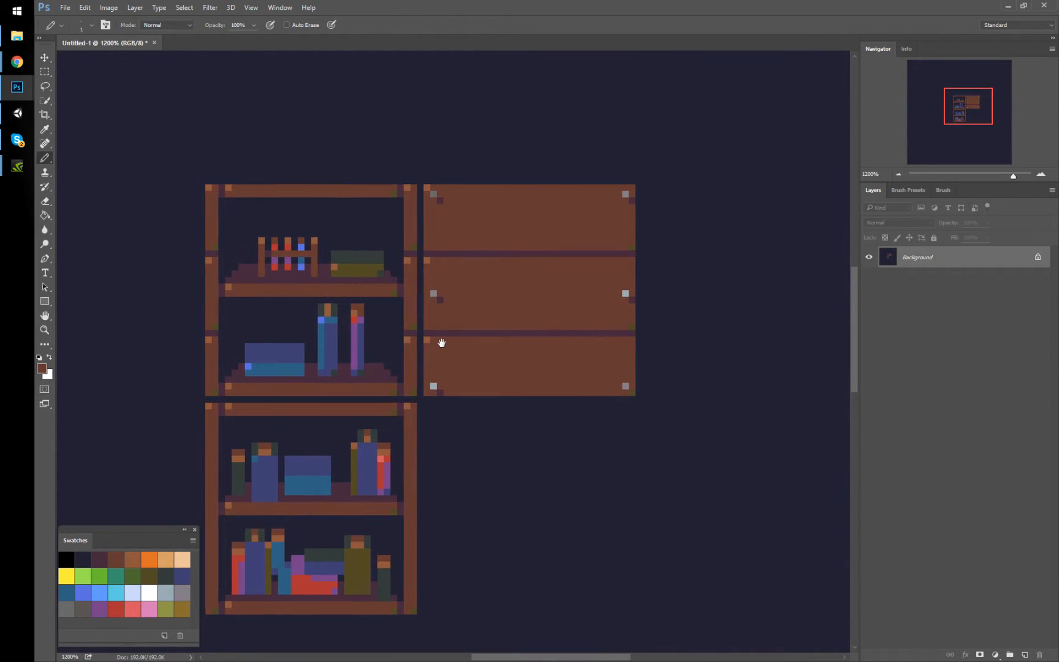
pyautogui.moveTo(523, 463)
pyautogui.mouseDown()
pyautogui.moveTo(478, 397)
pyautogui.moveTo(545, 444)
pyautogui.mouseUp()
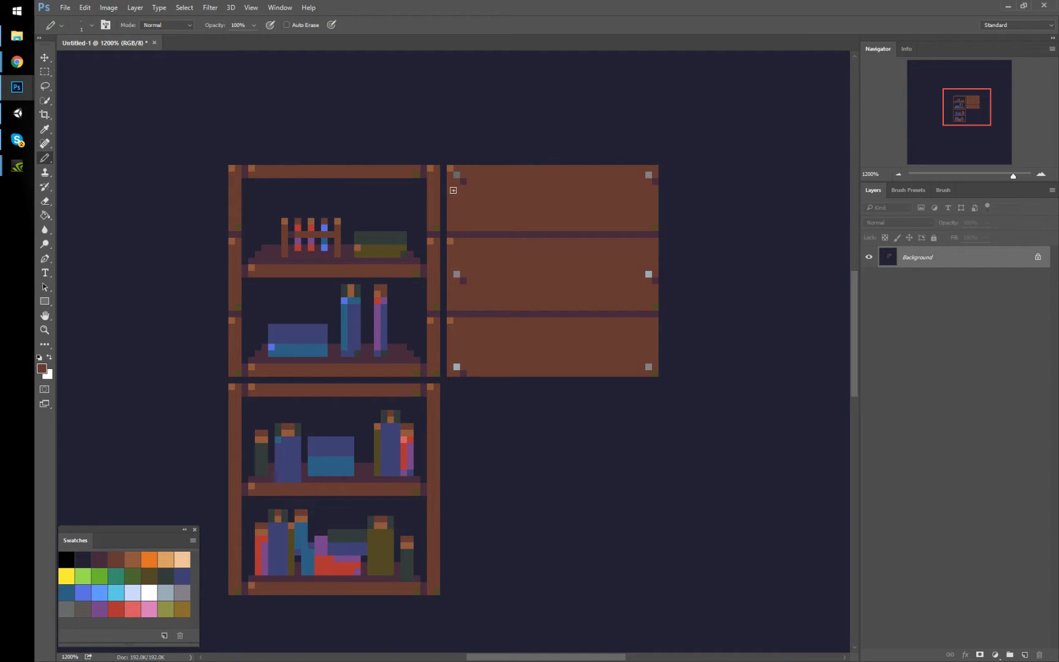
pyautogui.moveTo(676, 334); pyautogui.dragTo(638, 322)
pyautogui.press('m')
pyautogui.moveTo(414, 156); pyautogui.dragTo(625, 367)
pyautogui.hotkey('ctrl', 'v')
pyautogui.keyDown('ctrl'); pyautogui.moveTo(558, 253); pyautogui.dragTo(568, 418); pyautogui.keyUp('ctrl')
pyautogui.hotkey('ctrl', 'alt', 'z')
pyautogui.hotkey('ctrl', 'alt', 'z')
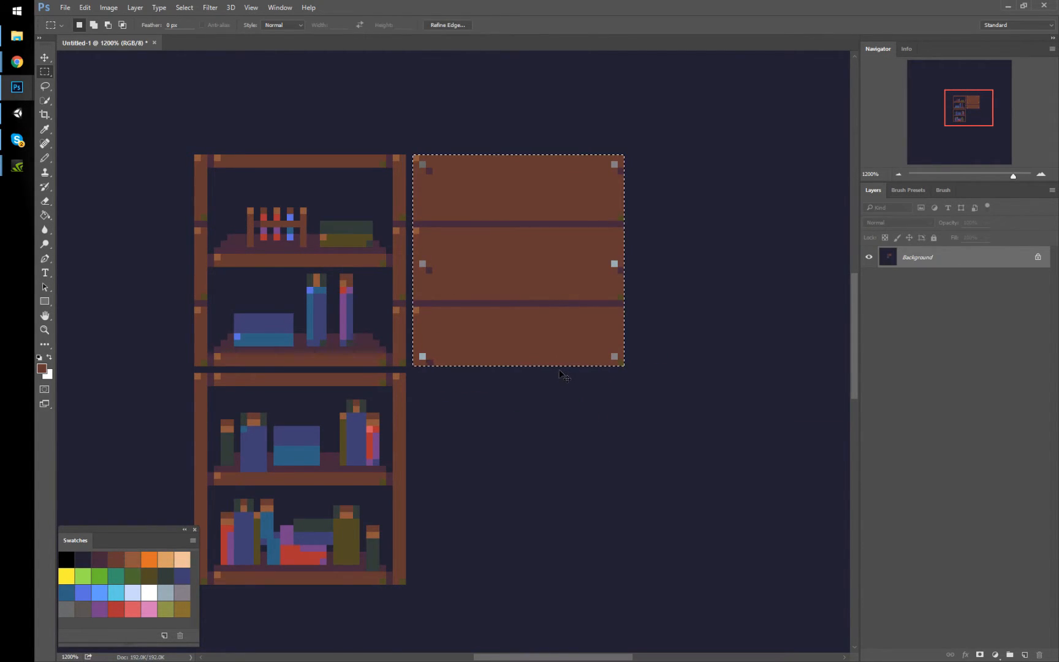
pyautogui.hotkey('ctrl', 'j')
pyautogui.keyDown('ctrl'); pyautogui.moveTo(520, 232); pyautogui.dragTo(513, 444); pyautogui.keyUp('ctrl')
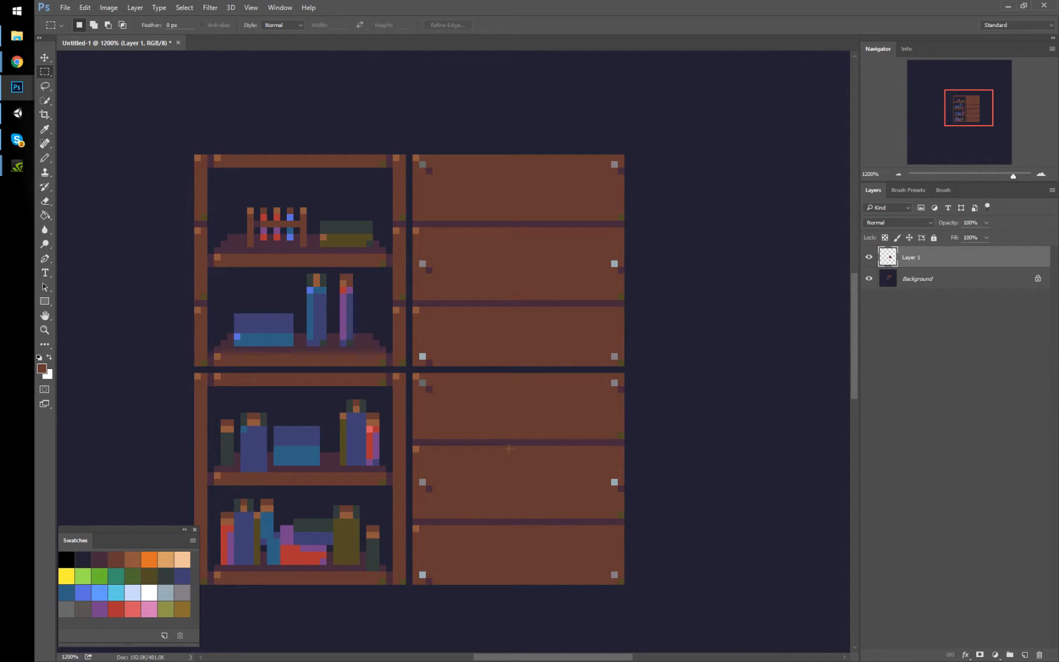
# Fill a 20 × 20 px square in the centre of the lower plank tile with plain brown
pyautogui.moveTo(461, 419); pyautogui.dragTo(584, 550)
pyautogui.moveTo(557, 487); pyautogui.dragTo(538, 475)
pyautogui.click(475, 430)
pyautogui.moveTo(452, 412); pyautogui.dragTo(578, 543)
pyautogui.rightClick(538, 479)
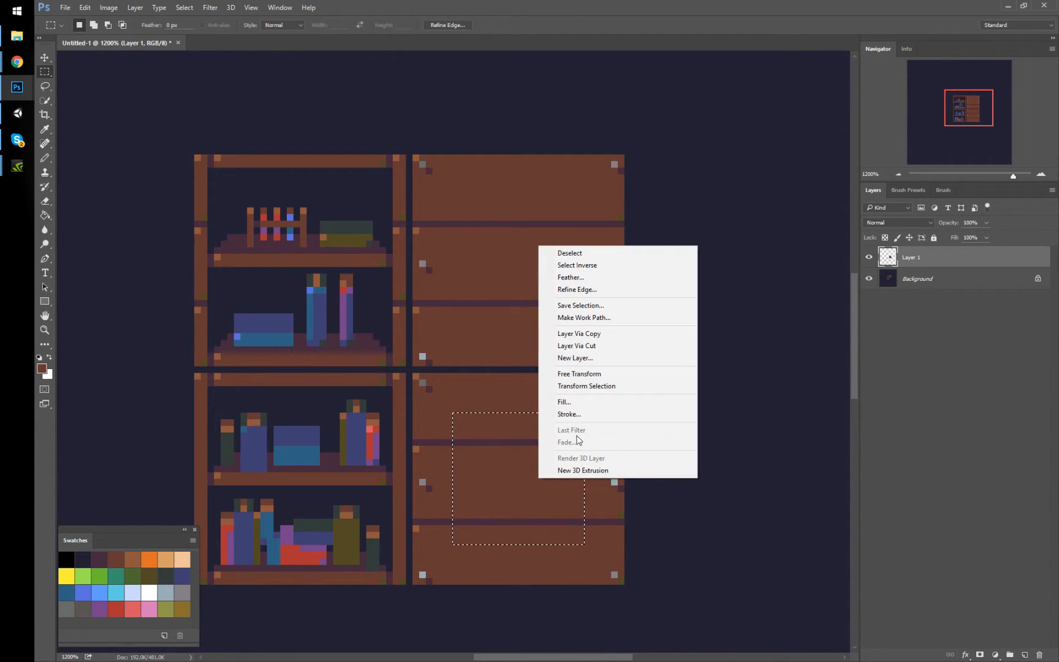
pyautogui.click(567, 401)
pyautogui.press('Return')
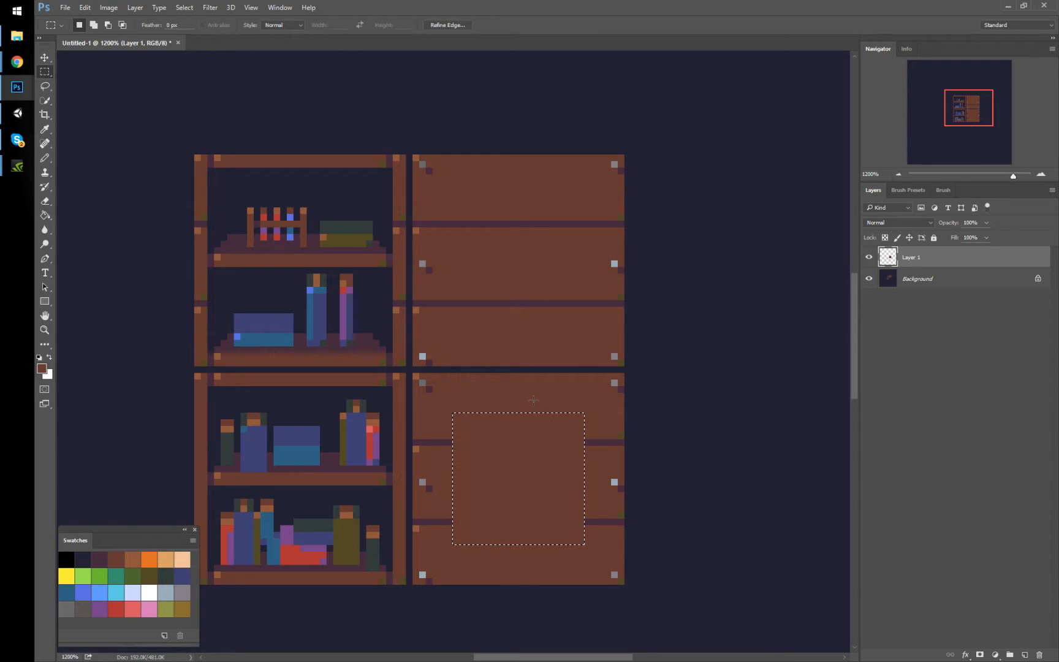
# Try a light brown corner pixel and a dark purple shadow along the right and bottom of the brown square
pyautogui.press('b')
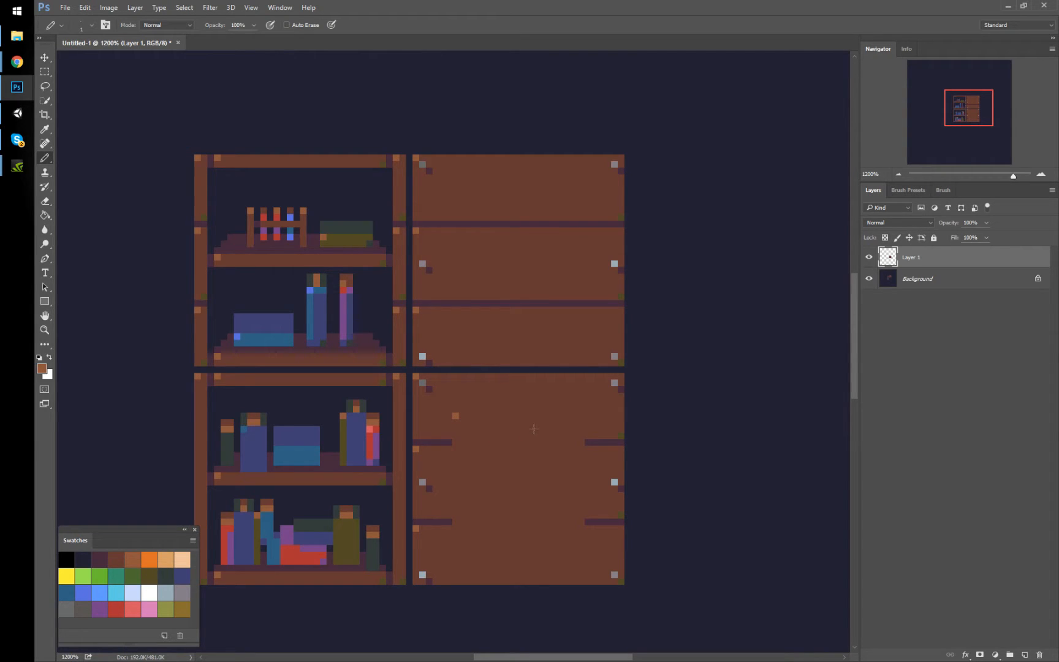
pyautogui.rightClick(44, 158)
pyautogui.click(94, 158)
pyautogui.rightClick(45, 158)
pyautogui.click(86, 173)
pyautogui.keyDown('alt'); pyautogui.click(592, 441); pyautogui.keyUp('alt')
pyautogui.moveTo(586, 419)
pyautogui.mouseDown()
pyautogui.moveTo(587, 547)
pyautogui.moveTo(460, 547)
pyautogui.mouseUp()
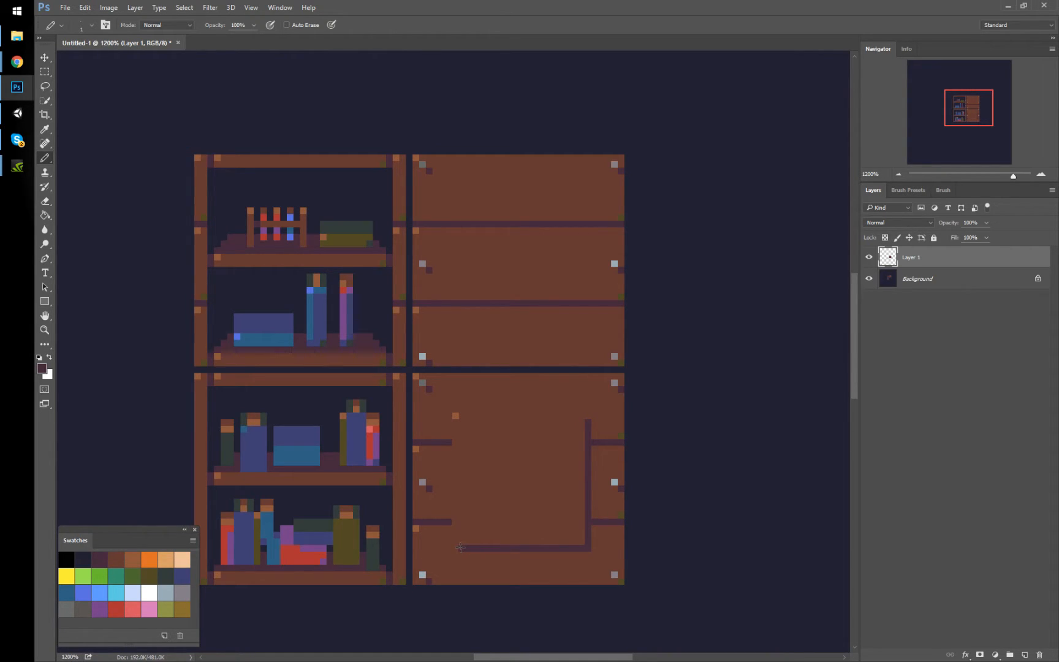
pyautogui.keyDown('alt'); pyautogui.click(621, 583); pyautogui.keyUp('alt')
pyautogui.keyDown('alt'); pyautogui.click(456, 416); pyautogui.keyUp('alt')
pyautogui.hotkey('ctrl', 'alt', 'z')
pyautogui.hotkey('ctrl', 'alt', 'z')
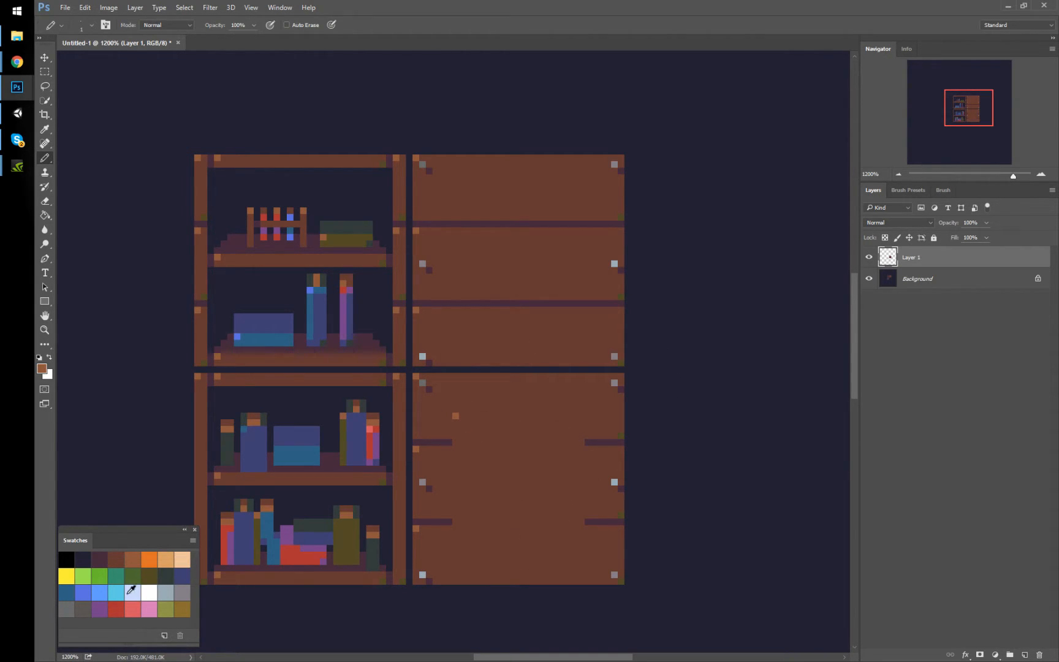
# Fill the 20 × 20 px square in the centre of the lower plank tile with grey
pyautogui.click(182, 592)
pyautogui.press('m')
pyautogui.moveTo(453, 413); pyautogui.dragTo(584, 545)
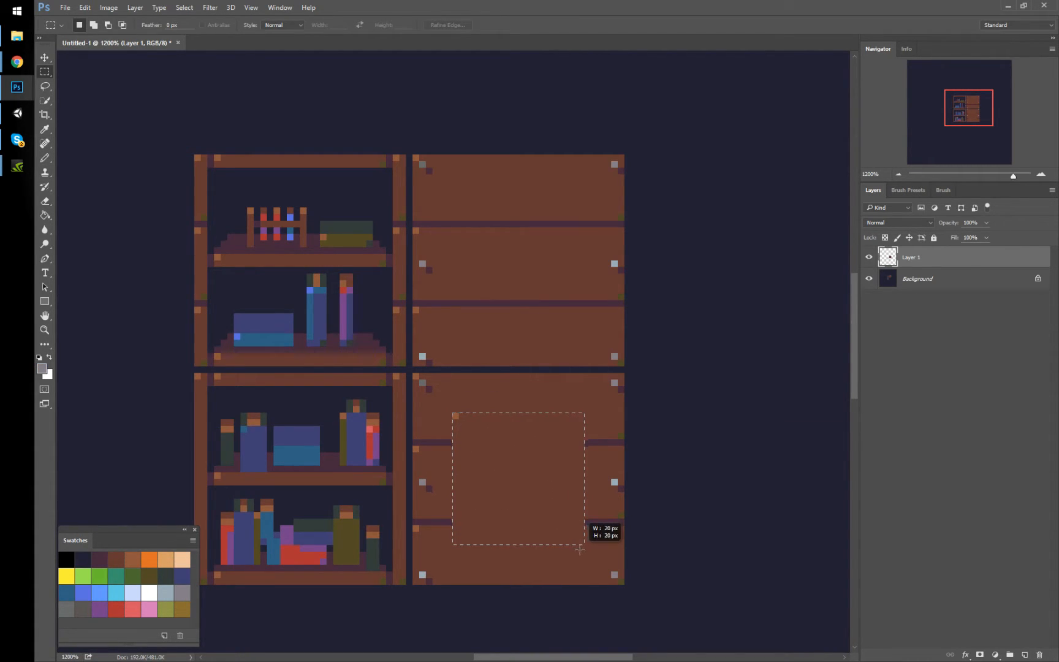
pyautogui.rightClick(551, 480)
pyautogui.click(577, 403)
pyautogui.press('Return')
pyautogui.hotkey('ctrl', 'd')
# Add a light blue-grey pixel at the grey square's upper-left corner and a blue pixel at its lower-right corner
pyautogui.press('b')
pyautogui.keyDown('alt'); pyautogui.click(615, 481); pyautogui.keyUp('alt')
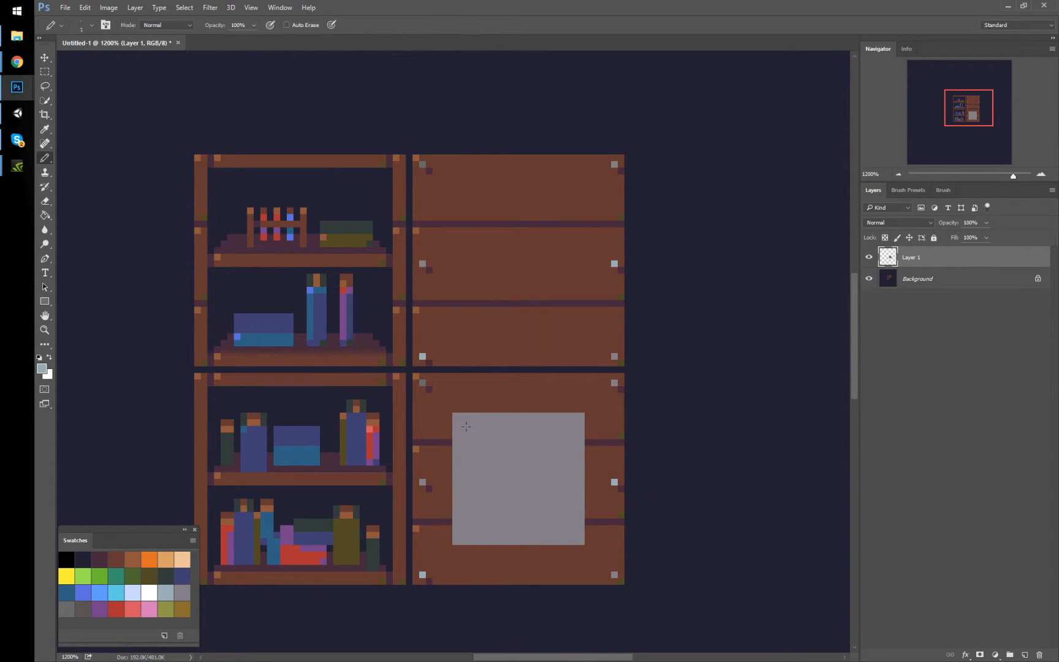
pyautogui.click(87, 592)
# Fill the inside of the grey square with dark navy, leaving a one-pixel grey frame
pyautogui.click(83, 559)
pyautogui.moveTo(514, 489); pyautogui.dragTo(518, 492)
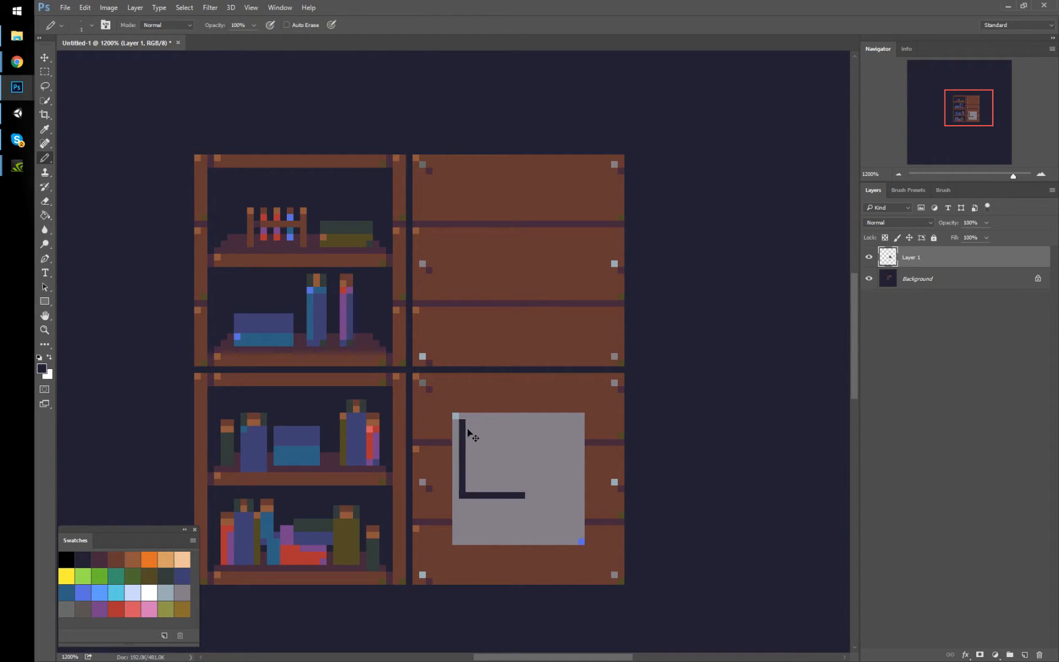
pyautogui.hotkey('ctrl', 'z')
pyautogui.press('m')
pyautogui.moveTo(460, 421); pyautogui.dragTo(573, 532)
pyautogui.rightClick(551, 481)
pyautogui.click(574, 403)
pyautogui.press('Return')
pyautogui.hotkey('ctrl', 'd')
# Draw a dark purple drop shadow right of and below the frame and thicken the grey frame inward to two pixels
pyautogui.press('b')
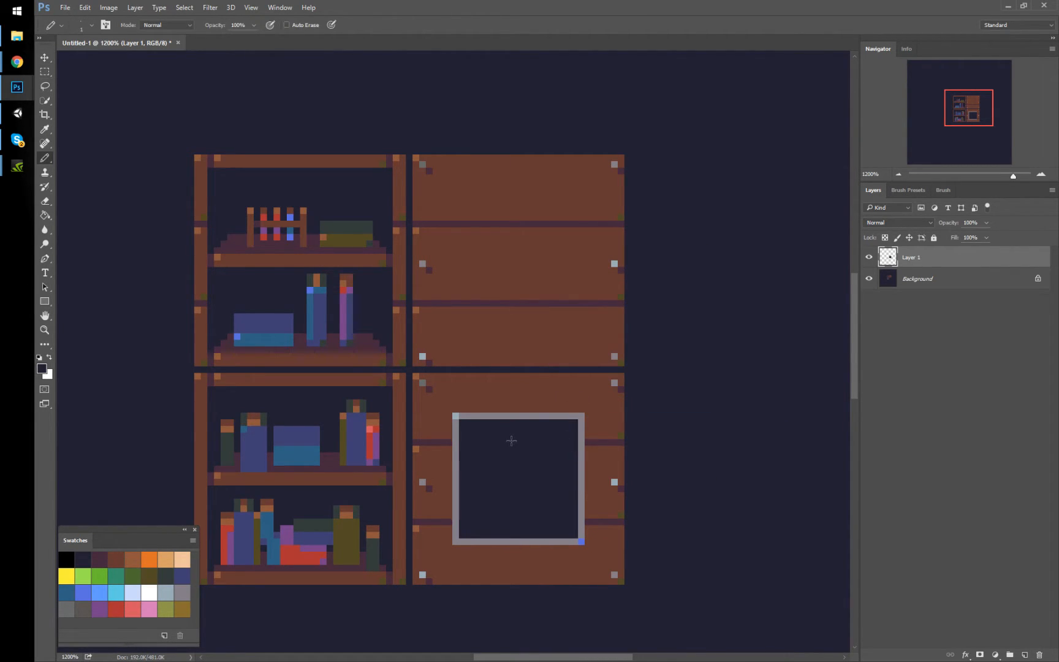
pyautogui.keyDown('alt'); pyautogui.click(590, 441); pyautogui.keyUp('alt')
pyautogui.moveTo(589, 421)
pyautogui.mouseDown()
pyautogui.moveTo(586, 538)
pyautogui.moveTo(461, 550)
pyautogui.mouseUp()
pyautogui.keyDown('alt'); pyautogui.click(676, 533); pyautogui.keyUp('alt')
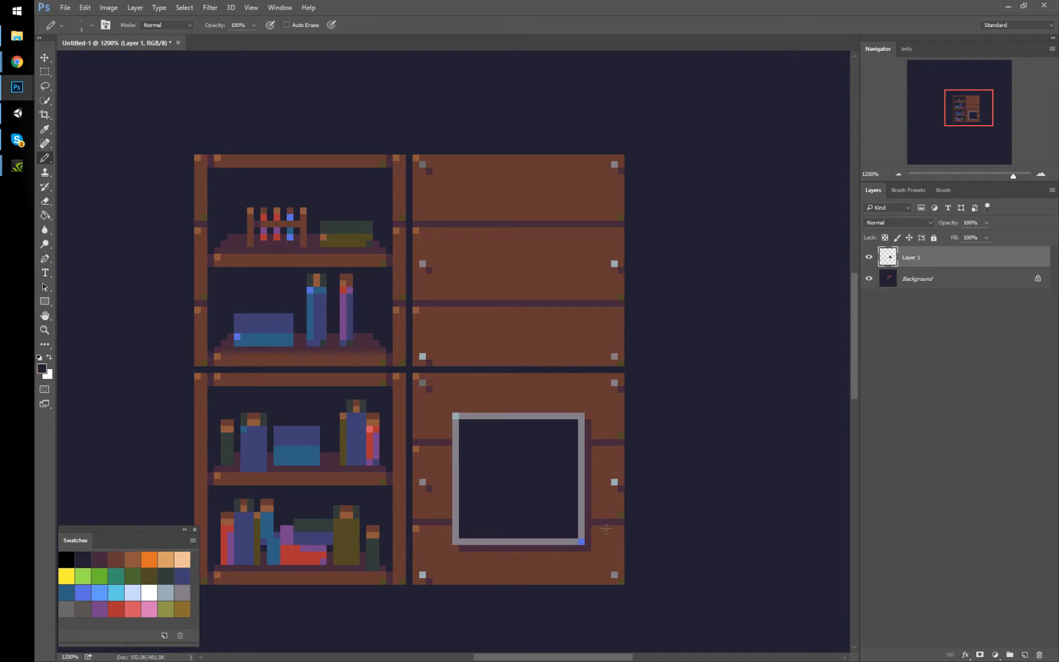
pyautogui.click(588, 441)
pyautogui.keyDown('alt'); pyautogui.click(581, 428); pyautogui.keyUp('alt')
pyautogui.moveTo(577, 420)
pyautogui.mouseDown()
pyautogui.moveTo(575, 536)
pyautogui.moveTo(461, 535)
pyautogui.moveTo(455, 429)
pyautogui.moveTo(567, 424)
pyautogui.mouseUp()
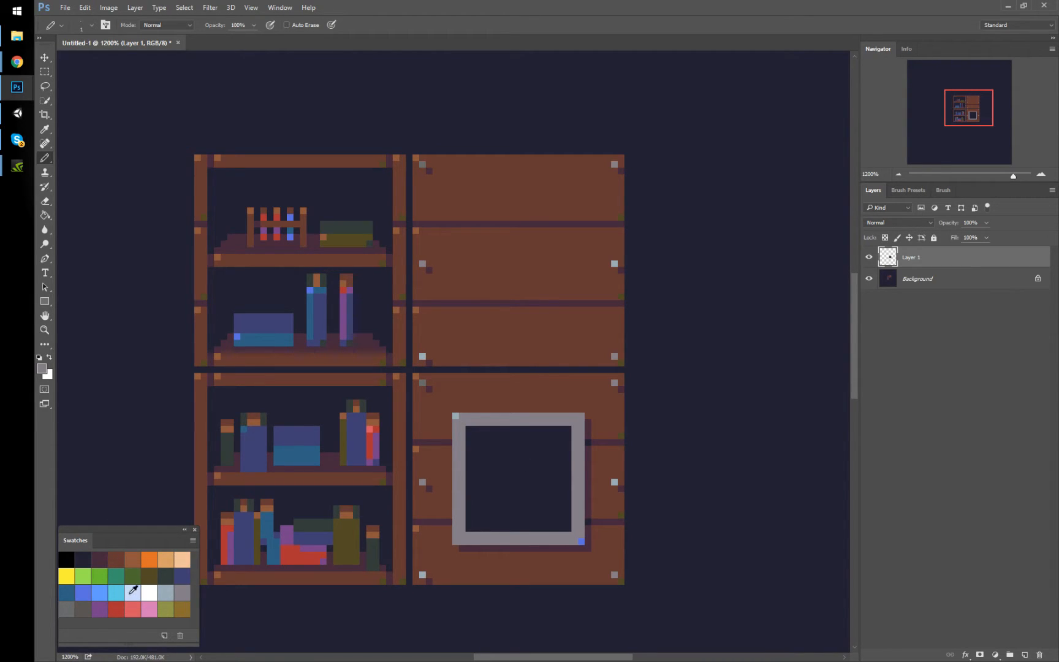
pyautogui.moveTo(480, 448); pyautogui.dragTo(516, 447)
pyautogui.click(484, 456)
pyautogui.hotkey('ctrl', 'alt', 'z')
pyautogui.hotkey('ctrl', 'alt', 'z')
# Draw horizontal grey text lines on the framed dark screen and undo the lower ones, keeping the upper two
pyautogui.moveTo(481, 442)
pyautogui.mouseDown()
pyautogui.moveTo(527, 442)
pyautogui.moveTo(544, 475)
pyautogui.mouseUp()
pyautogui.moveTo(472, 488)
pyautogui.mouseDown()
pyautogui.moveTo(531, 489)
pyautogui.moveTo(538, 515)
pyautogui.mouseUp()
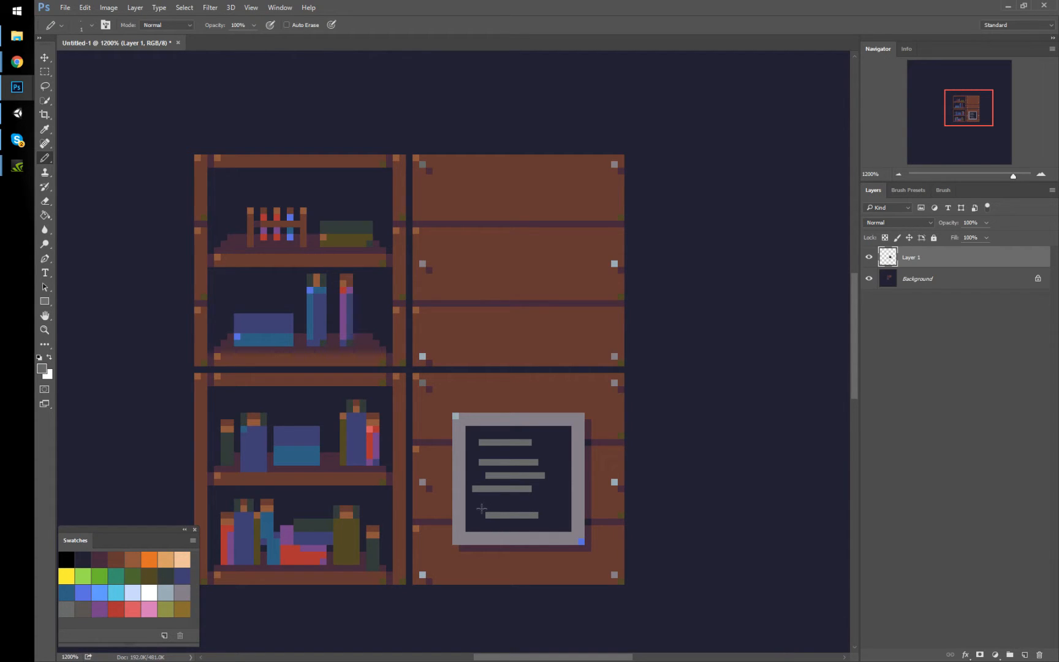
pyautogui.hotkey('ctrl', 'alt', 'z')
pyautogui.hotkey('ctrl', 'alt', 'z')
pyautogui.hotkey('ctrl', 'alt', 'z')
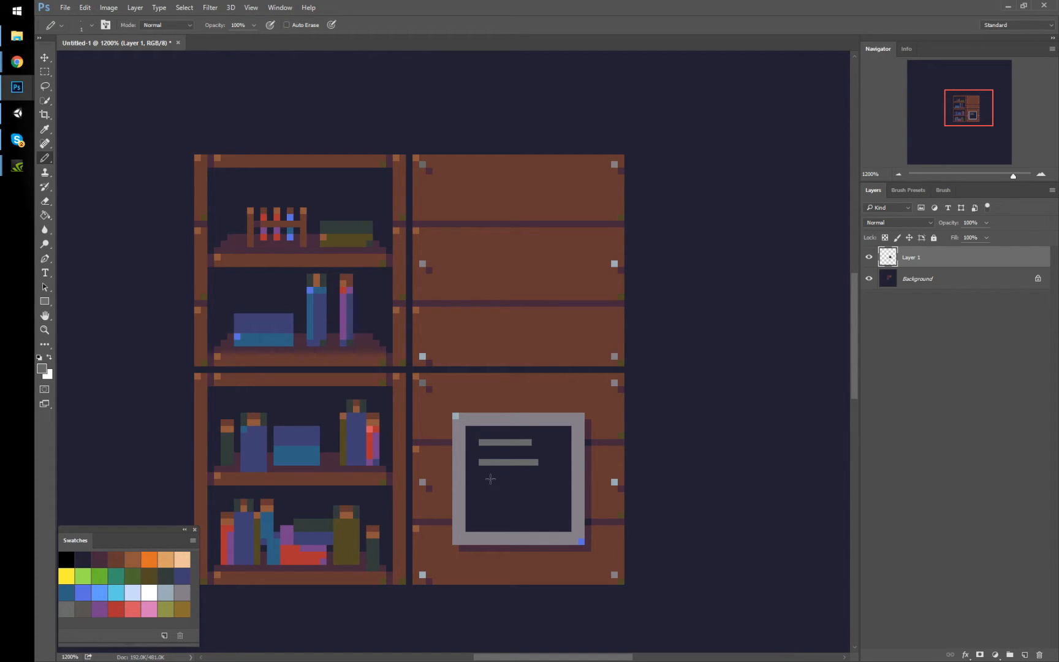
# Draw two rows of small grey glyph blocks below the text lines and a hollow grey rectangle beside the lines
pyautogui.moveTo(481, 486); pyautogui.dragTo(535, 483)
pyautogui.click(508, 488)
pyautogui.moveTo(482, 509); pyautogui.dragTo(549, 516)
pyautogui.moveTo(549, 442)
pyautogui.mouseDown()
pyautogui.moveTo(547, 460)
pyautogui.moveTo(561, 461)
pyautogui.moveTo(559, 446)
pyautogui.mouseUp()
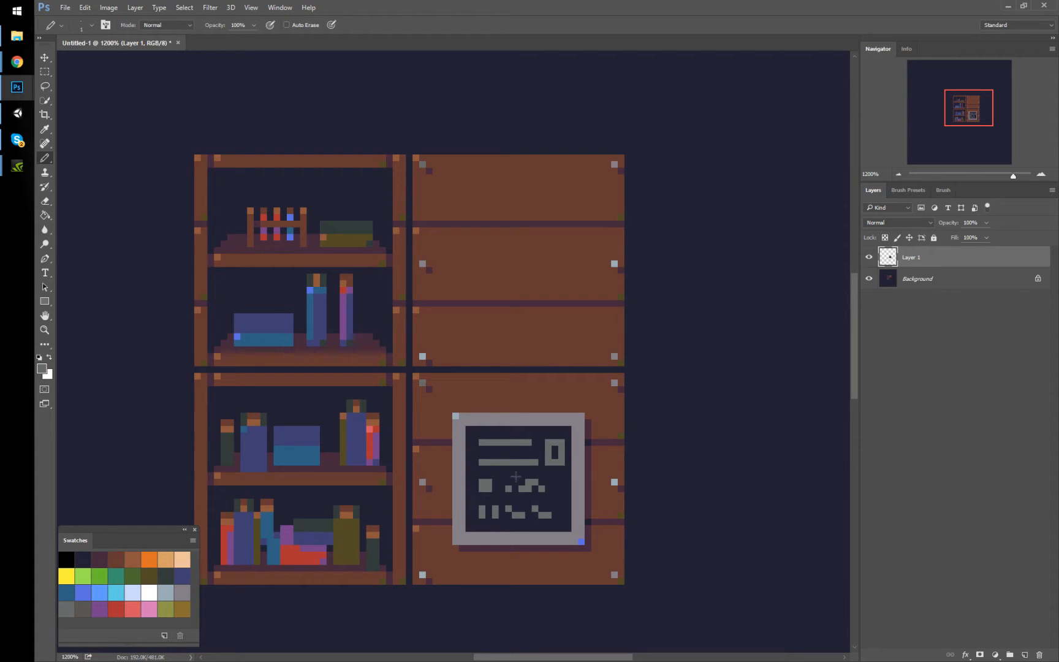
# Add a black pixel in the upper-left corner of the framed dark screen
pyautogui.moveTo(684, 482); pyautogui.dragTo(669, 459)
pyautogui.moveTo(563, 390); pyautogui.dragTo(612, 414)
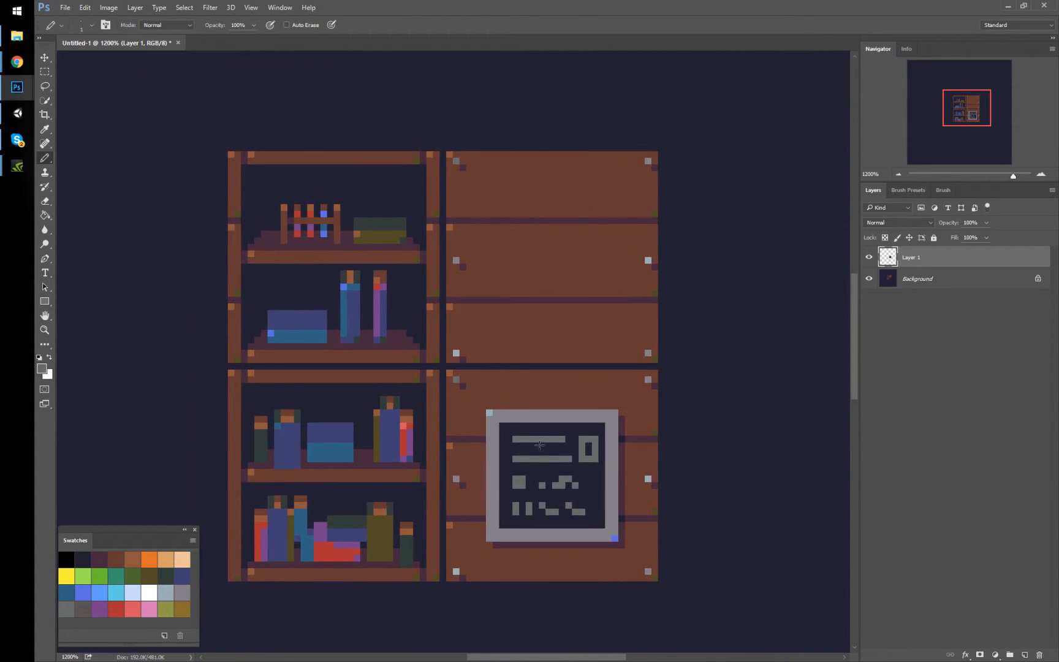
pyautogui.click(69, 558)
pyautogui.click(503, 425)
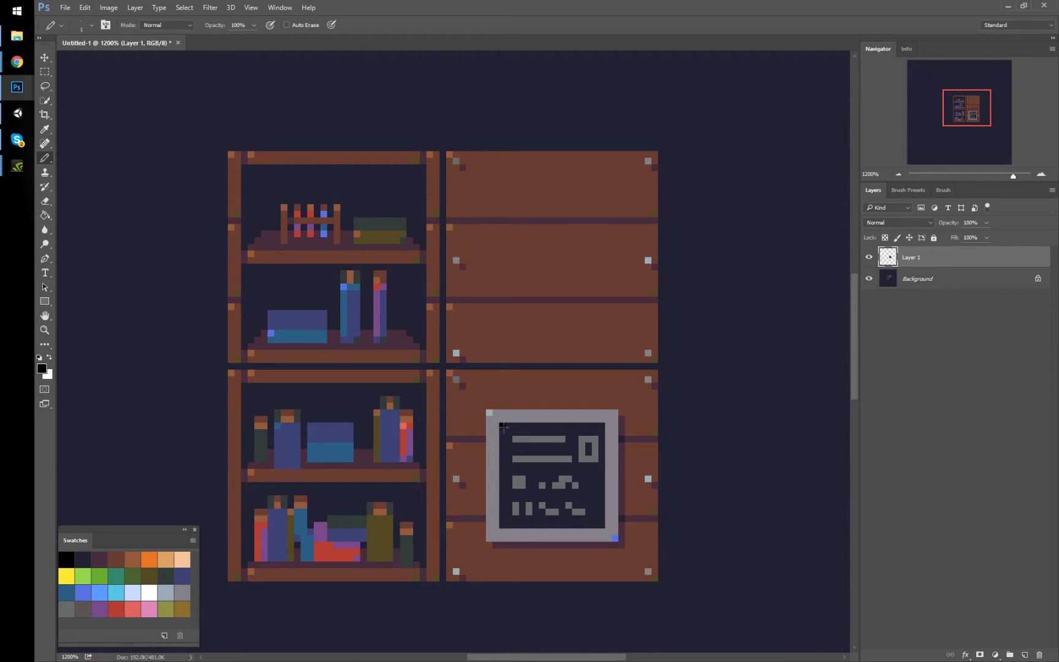
# Copy the lower bookcase tile to a new layer and place the copy directly below the original
pyautogui.press('m')
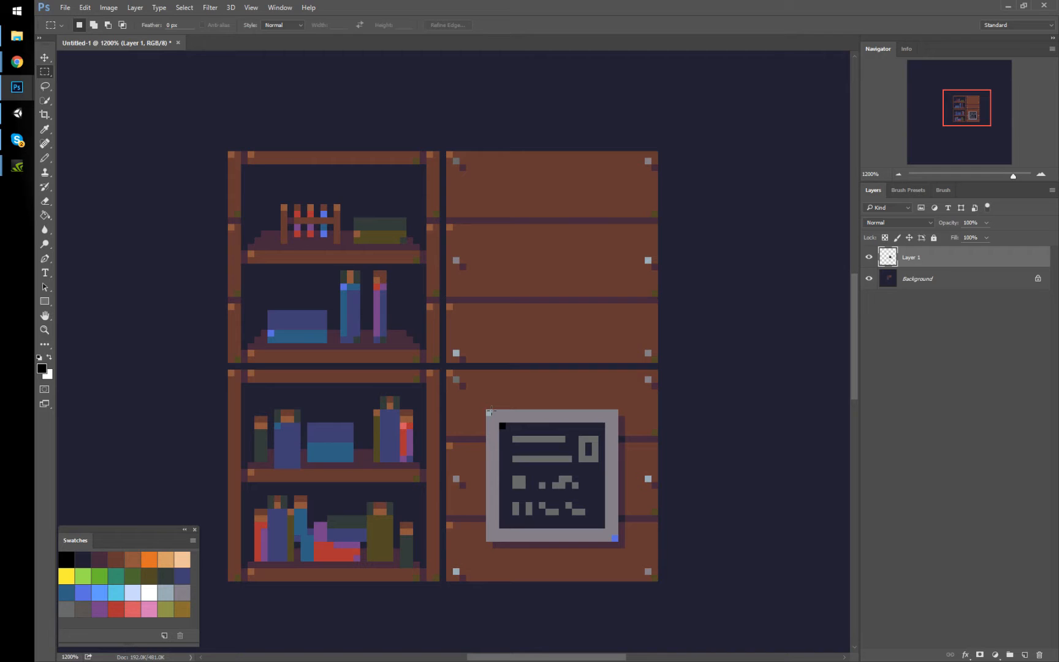
pyautogui.moveTo(491, 409); pyautogui.dragTo(551, 317)
pyautogui.moveTo(288, 276); pyautogui.dragTo(500, 489)
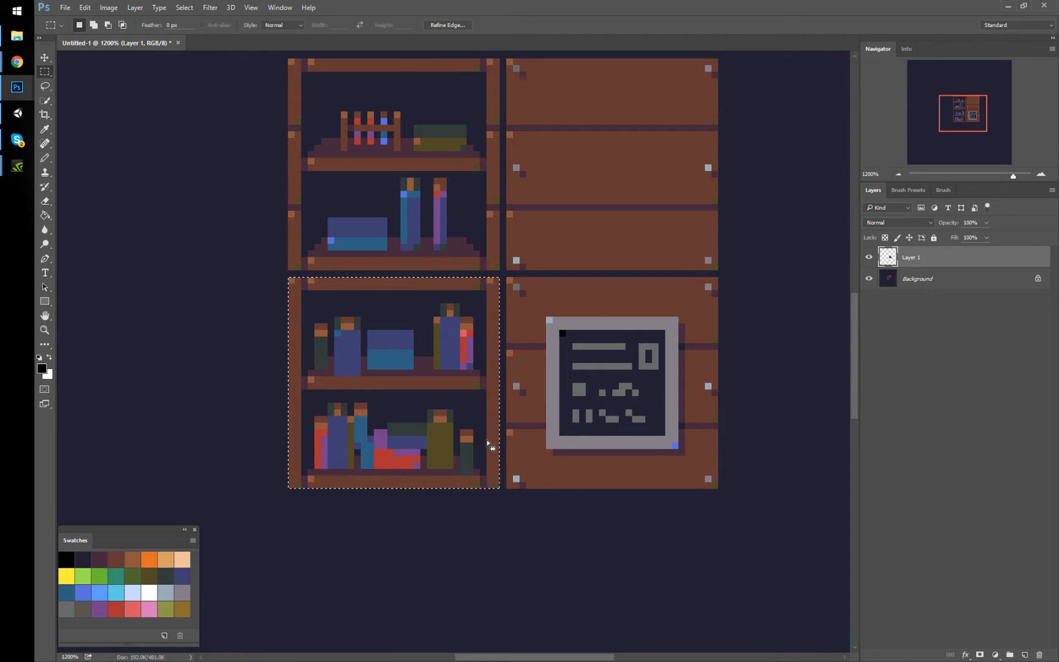
pyautogui.hotkey('ctrl', 'j')
pyautogui.keyDown('ctrl'); pyautogui.moveTo(445, 359); pyautogui.dragTo(421, 575); pyautogui.keyUp('ctrl')
pyautogui.moveTo(531, 565); pyautogui.dragTo(532, 354)
# Switch to Unity, examine the existing bookcase model's base, shelves and sides from several angles, and return to Photoshop
pyautogui.click(17, 113)
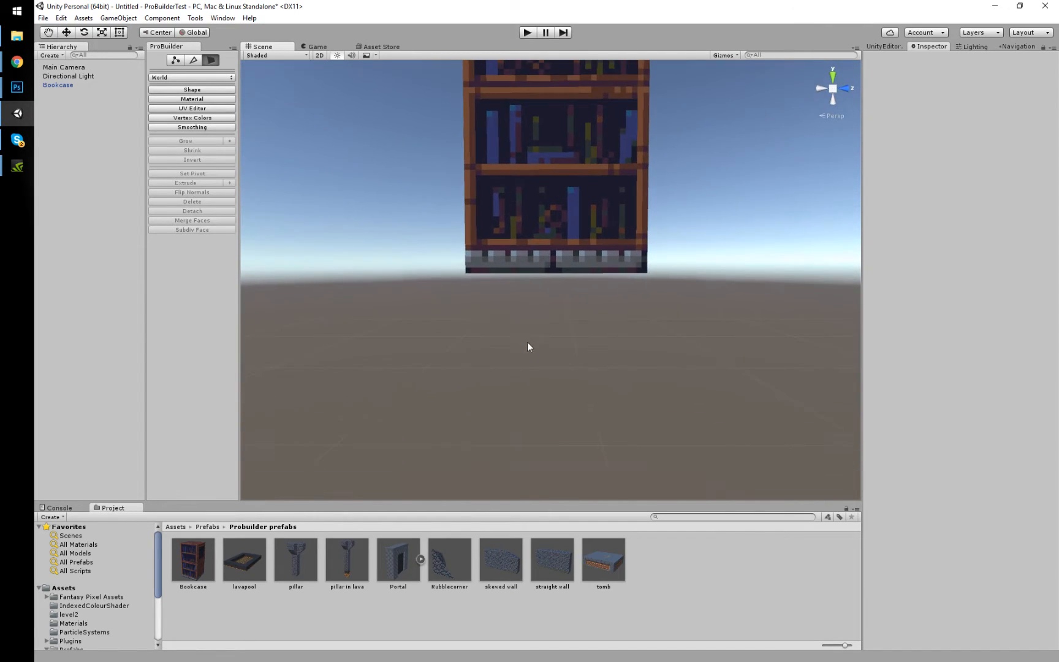
pyautogui.keyDown('alt'); pyautogui.moveTo(624, 262); pyautogui.dragTo(520, 325); pyautogui.keyUp('alt')
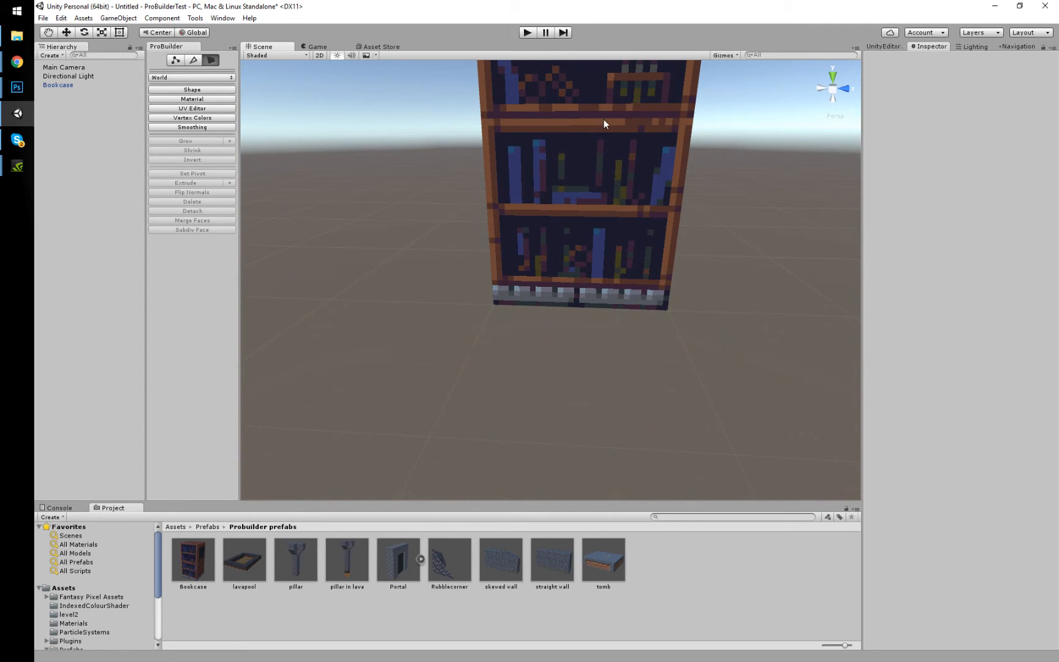
pyautogui.keyDown('alt'); pyautogui.moveTo(613, 328); pyautogui.dragTo(636, 299); pyautogui.keyUp('alt')
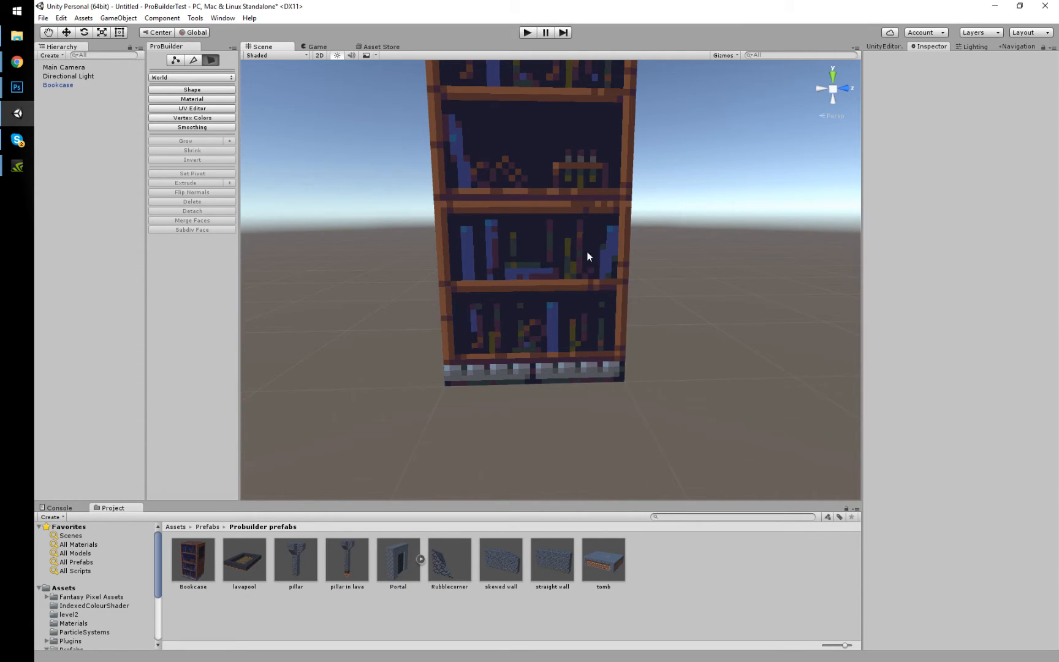
pyautogui.keyDown('alt'); pyautogui.moveTo(613, 310); pyautogui.dragTo(644, 399); pyautogui.keyUp('alt')
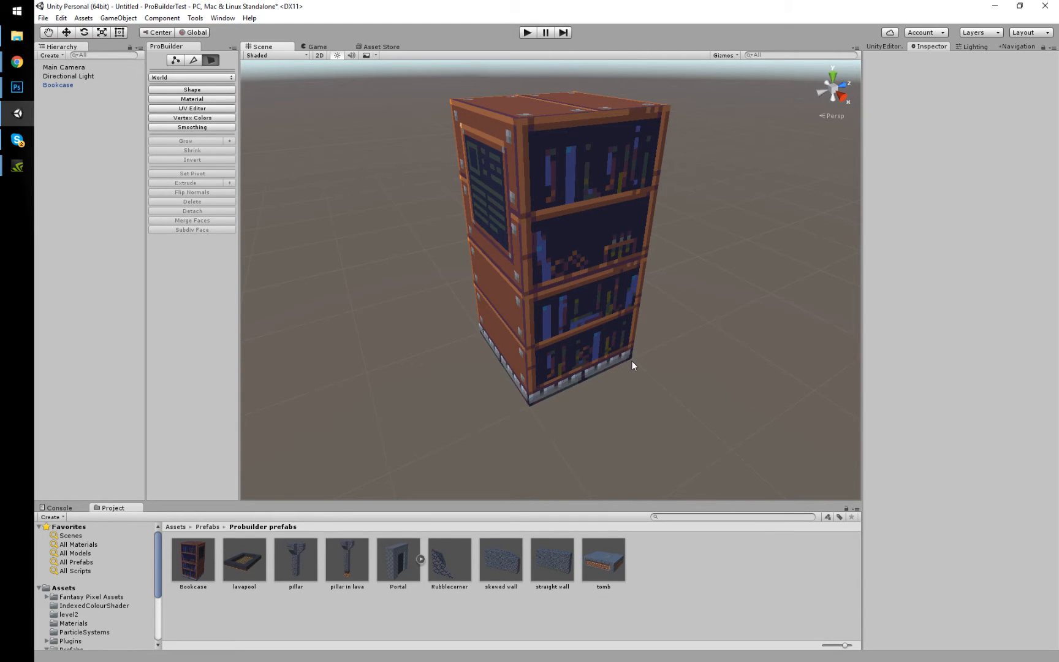
pyautogui.hotkey('alt', 'Tab')
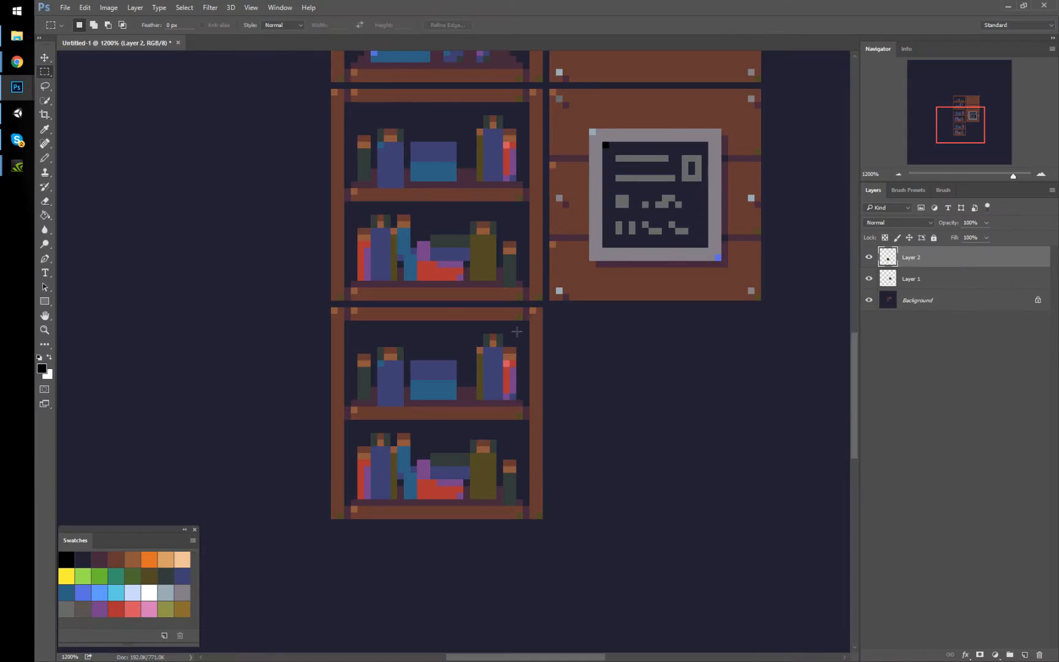
# Select the bottom shelf with its books in the copied bookcase tile and shift it up one pixel
pyautogui.moveTo(503, 394); pyautogui.dragTo(491, 411)
pyautogui.moveTo(314, 539); pyautogui.dragTo(525, 449)
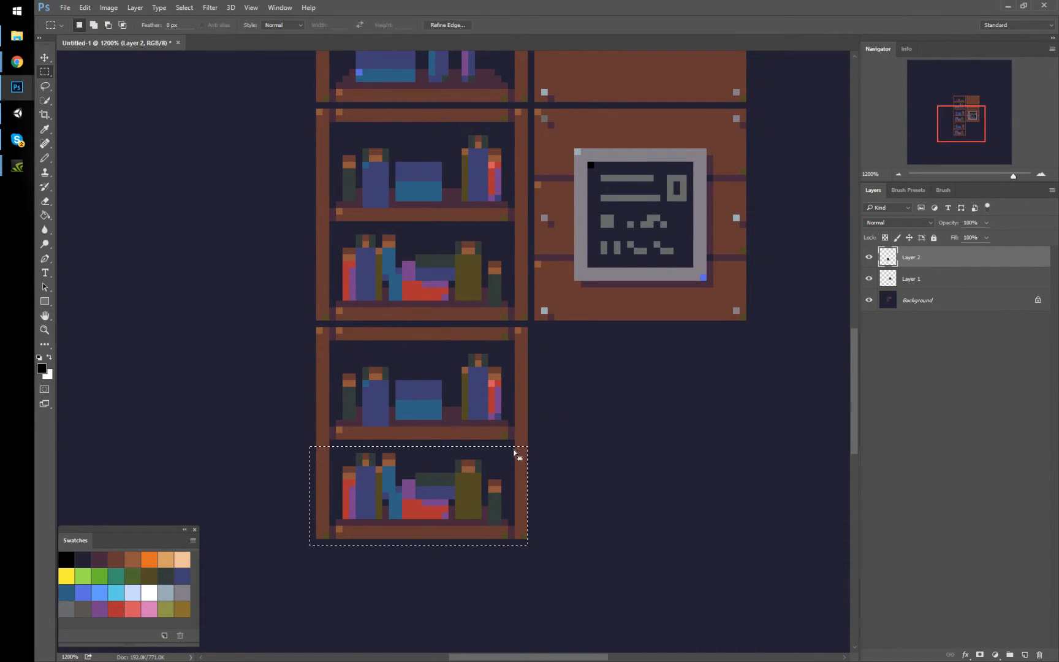
pyautogui.click(348, 511)
pyautogui.moveTo(316, 539); pyautogui.dragTo(526, 434)
pyautogui.hotkey('ctrl', 'd')
pyautogui.moveTo(318, 451); pyautogui.dragTo(531, 527)
pyautogui.hotkey('ctrl', 'Up')
pyautogui.hotkey('ctrl', 'd')
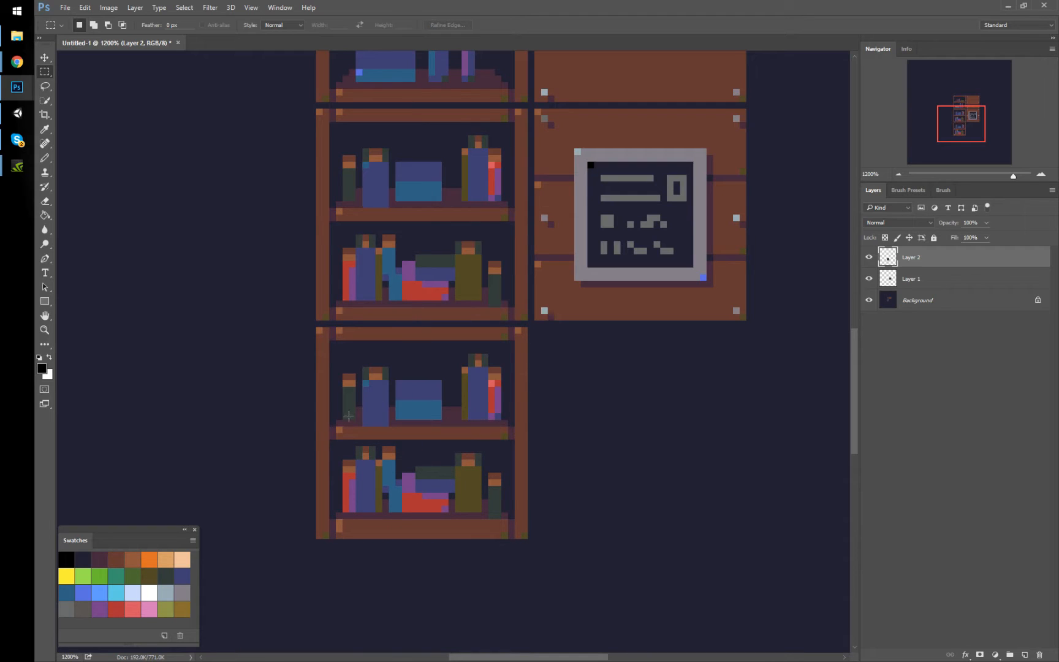
# Shift both shelves of the copied bookcase tile, including their books, up one pixel together
pyautogui.moveTo(322, 531); pyautogui.dragTo(512, 356)
pyautogui.hotkey('ctrl', ';')
pyautogui.hotkey('ctrl', 'Up')
pyautogui.hotkey('ctrl', 'd')
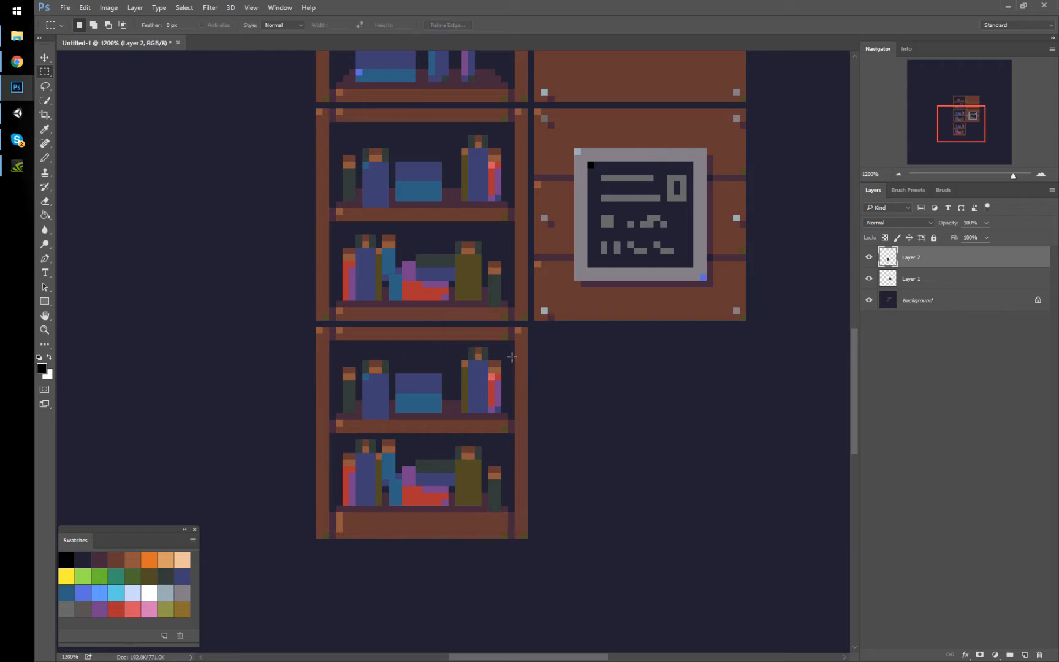
# Fill a two-pixel-high strip along the bottom of the copied bookcase tile with grey
pyautogui.moveTo(319, 531); pyautogui.dragTo(528, 525)
pyautogui.rightClick(551, 566)
pyautogui.click(518, 426)
pyautogui.click(673, 273)
pyautogui.press('Return')
pyautogui.hotkey('ctrl', 'd')
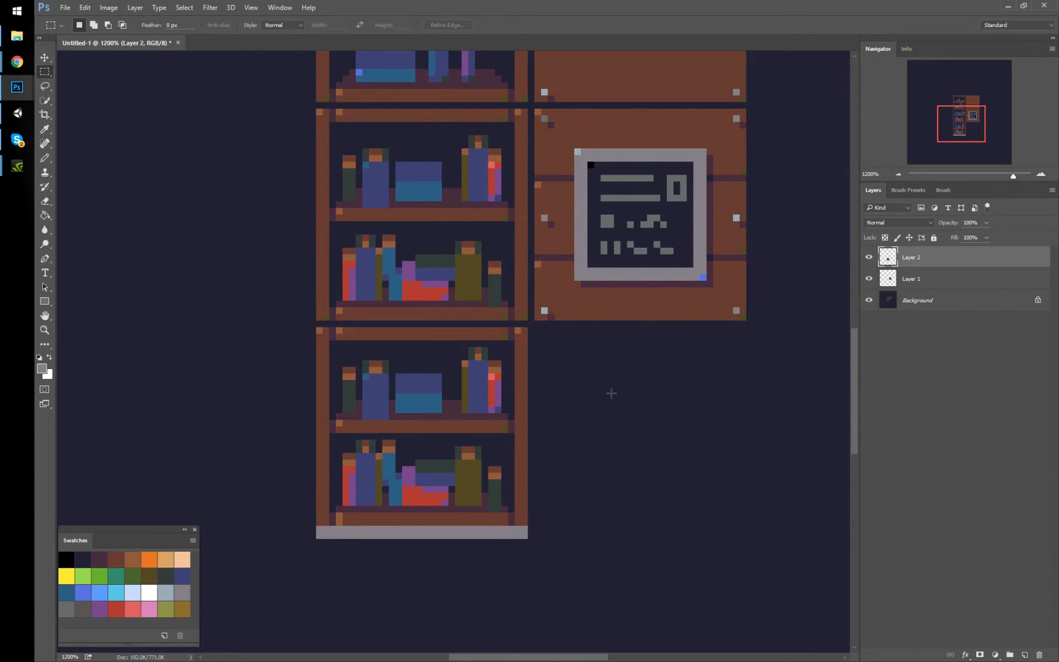
# Shift the copied tile's shelves further up to extend the grey base to four pixels high, and fill its missing corner pixels
pyautogui.press('b')
pyautogui.scroll(2, 567, 480)
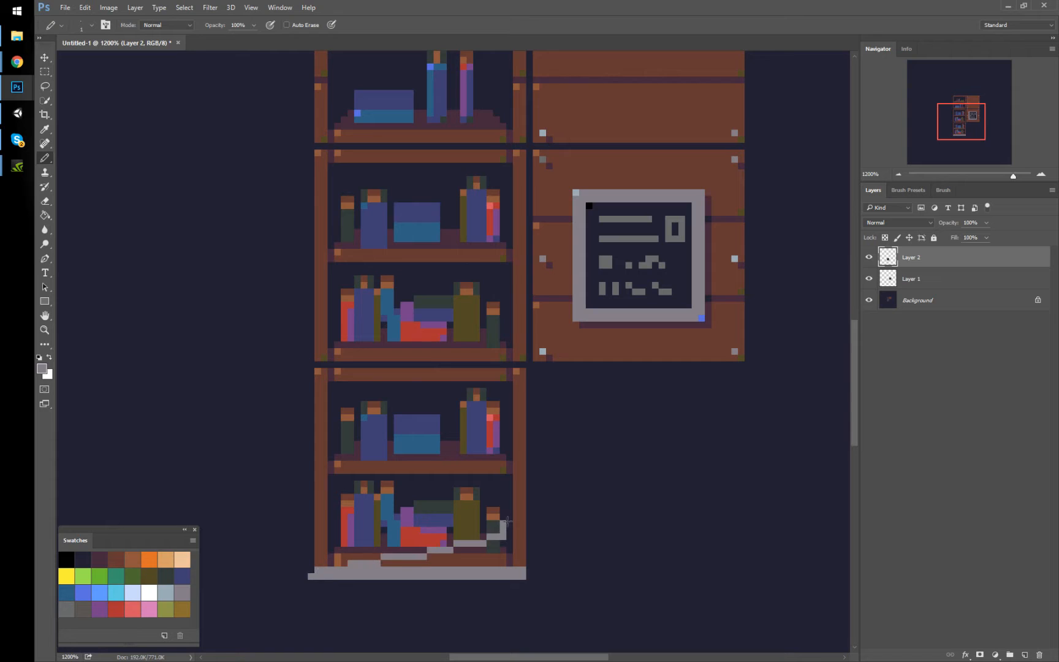
pyautogui.press('m')
pyautogui.moveTo(318, 571); pyautogui.dragTo(519, 493)
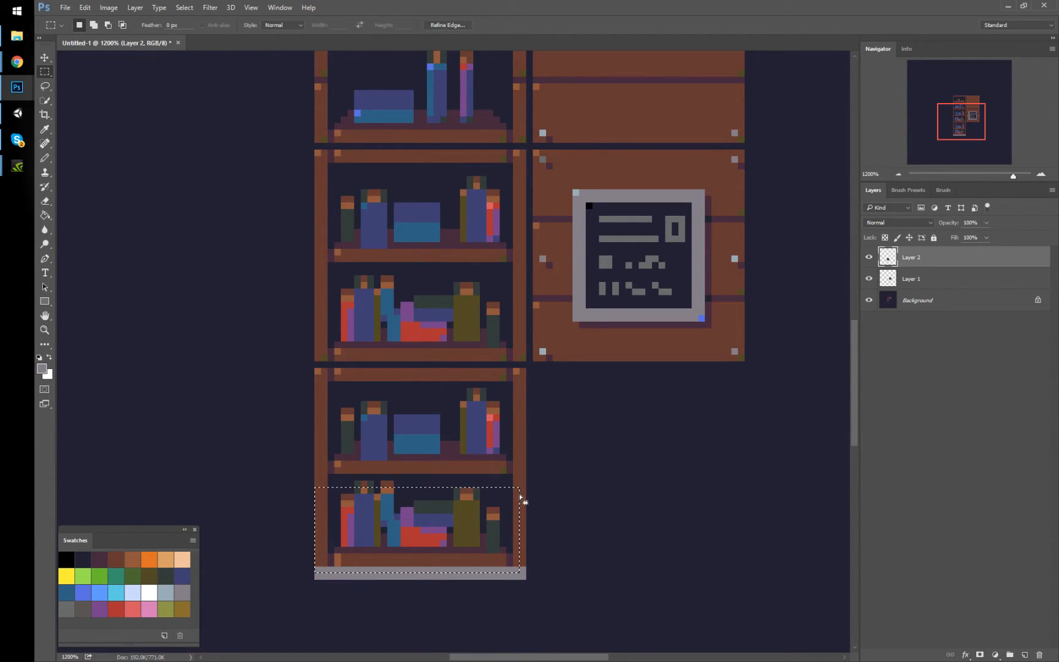
pyautogui.hotkey('ctrl', 'alt', 'Up')
pyautogui.hotkey('ctrl', 'd')
pyautogui.moveTo(315, 574)
pyautogui.mouseDown()
pyautogui.moveTo(508, 435)
pyautogui.moveTo(523, 369)
pyautogui.moveTo(521, 401)
pyautogui.mouseUp()
pyautogui.hotkey('ctrl', 'alt', 'Up')
pyautogui.hotkey('ctrl', 'd')
pyautogui.press('b')
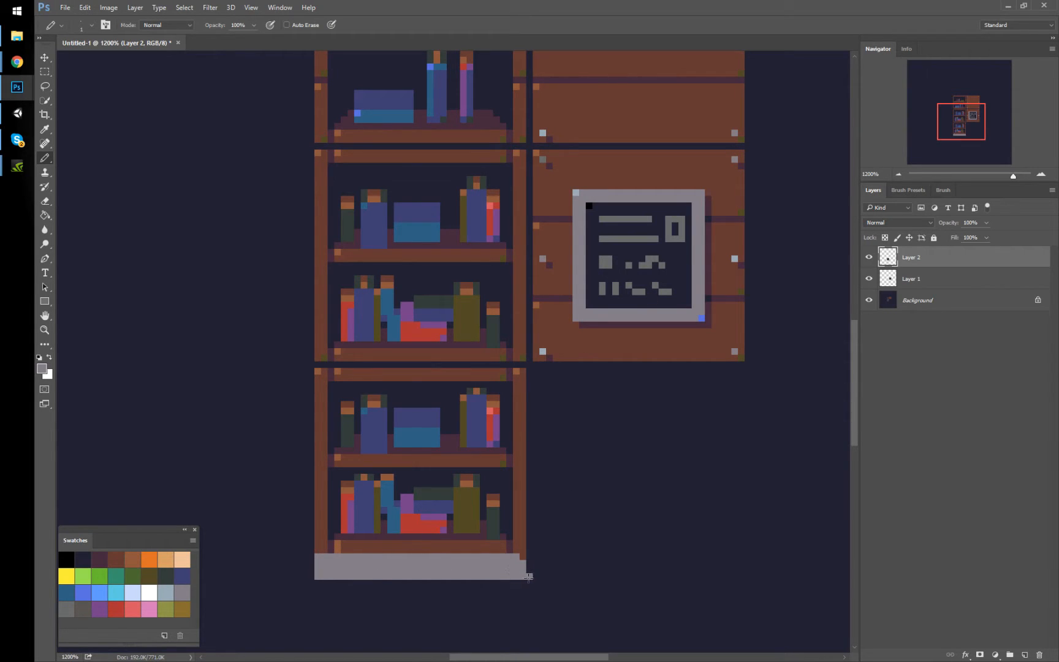
pyautogui.hotkey('ctrl', 'z')
pyautogui.click(521, 556)
pyautogui.press(',')
pyautogui.press('m')
pyautogui.moveTo(525, 554); pyautogui.dragTo(315, 579)
pyautogui.rightClick(373, 484)
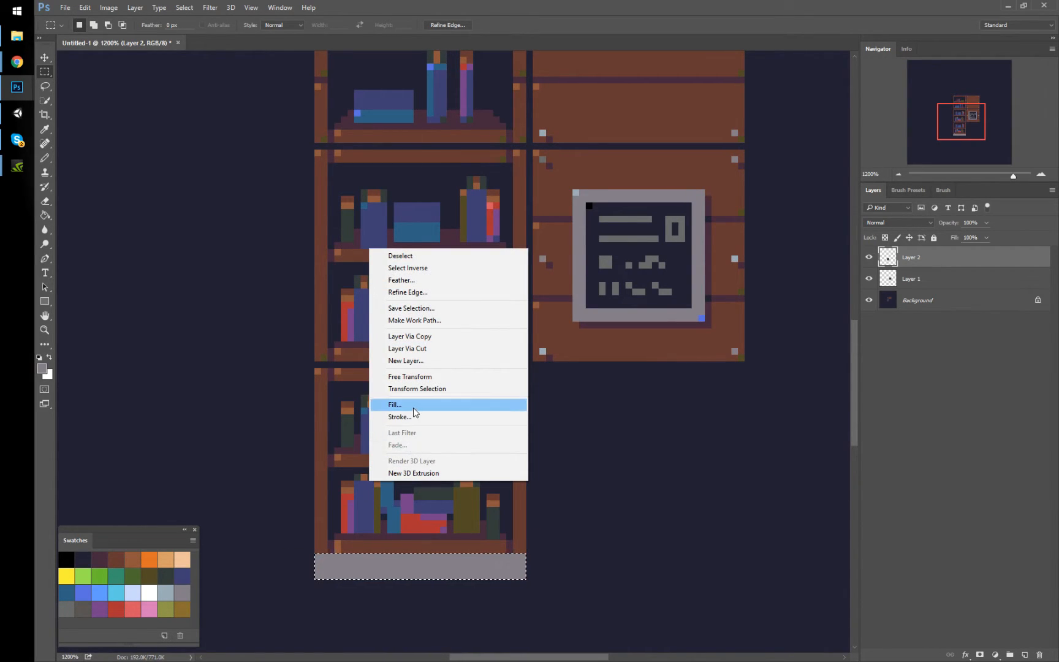
pyautogui.click(394, 404)
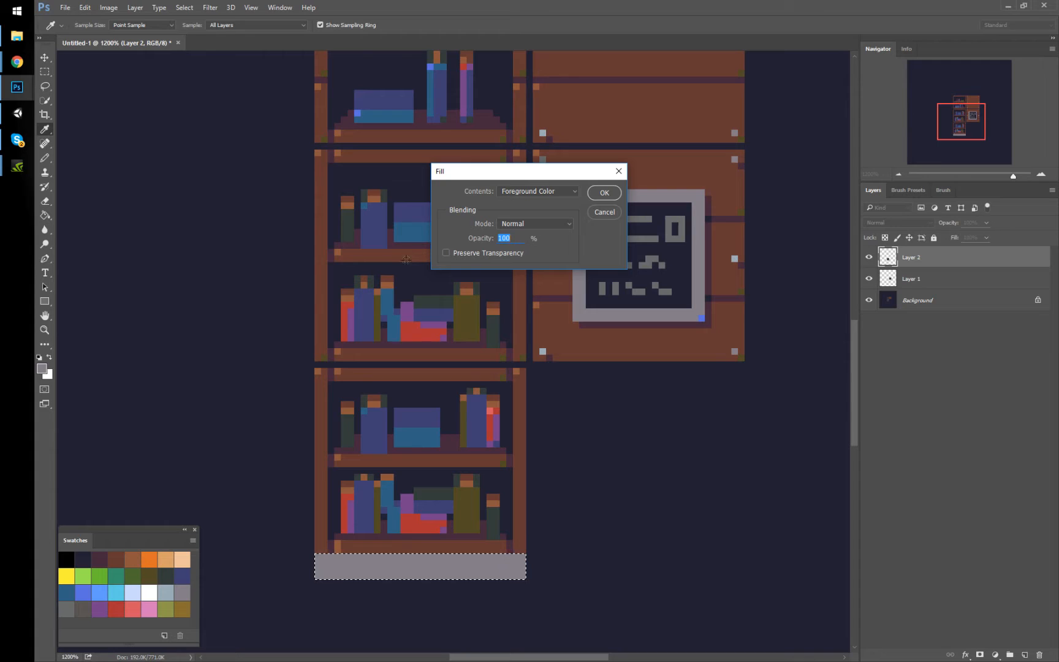
pyautogui.click(606, 212)
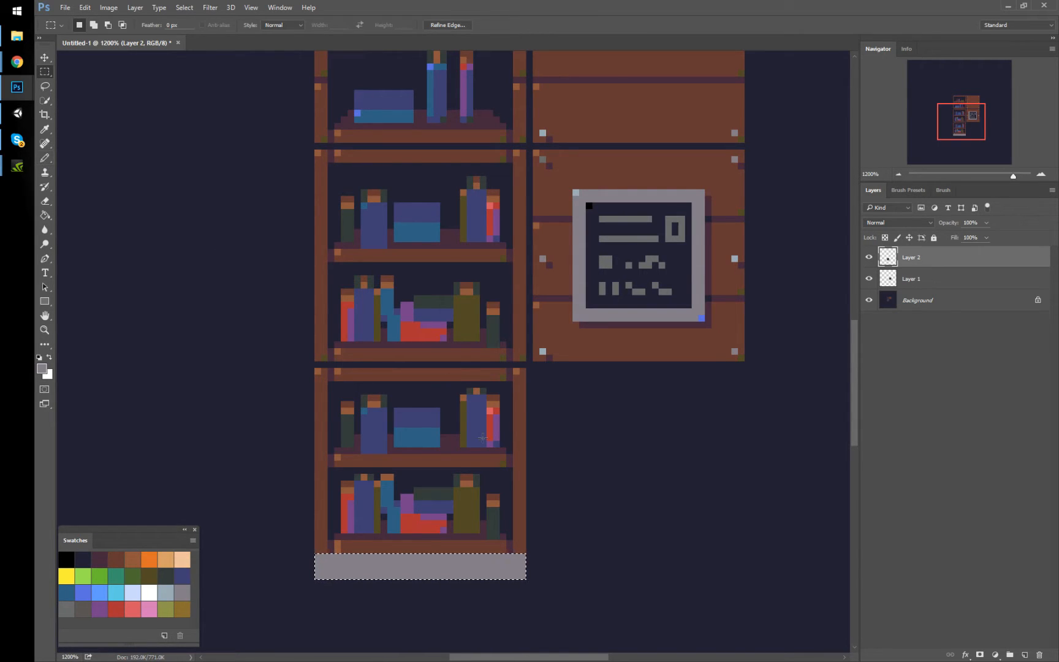
pyautogui.moveTo(498, 537); pyautogui.dragTo(519, 520)
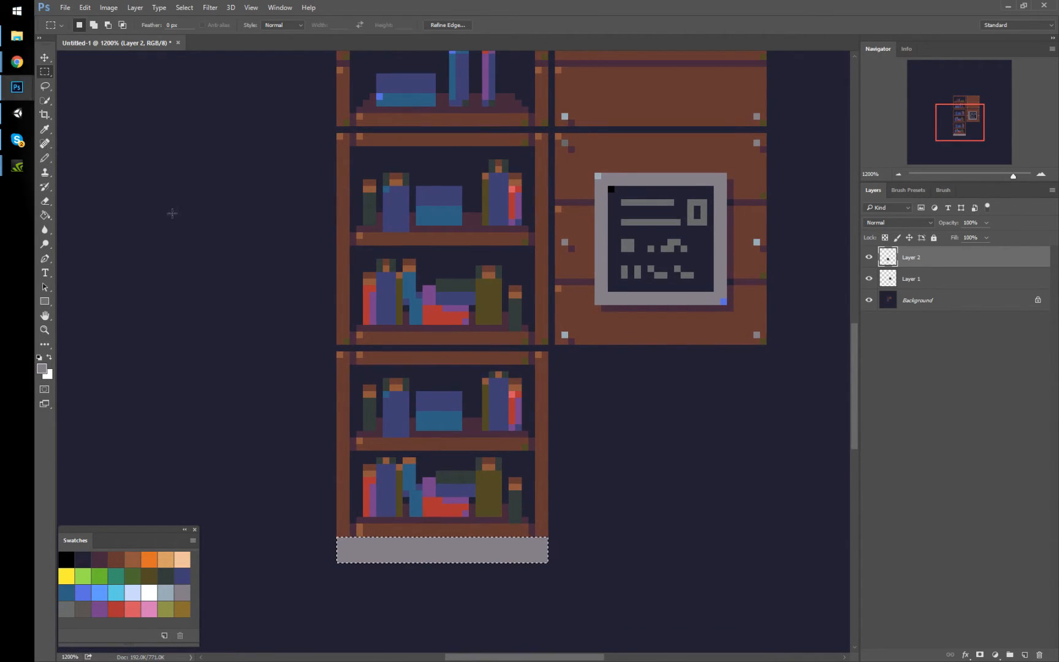
pyautogui.hotkey('ctrl', 'd')
pyautogui.scroll(-3, 471, 471)
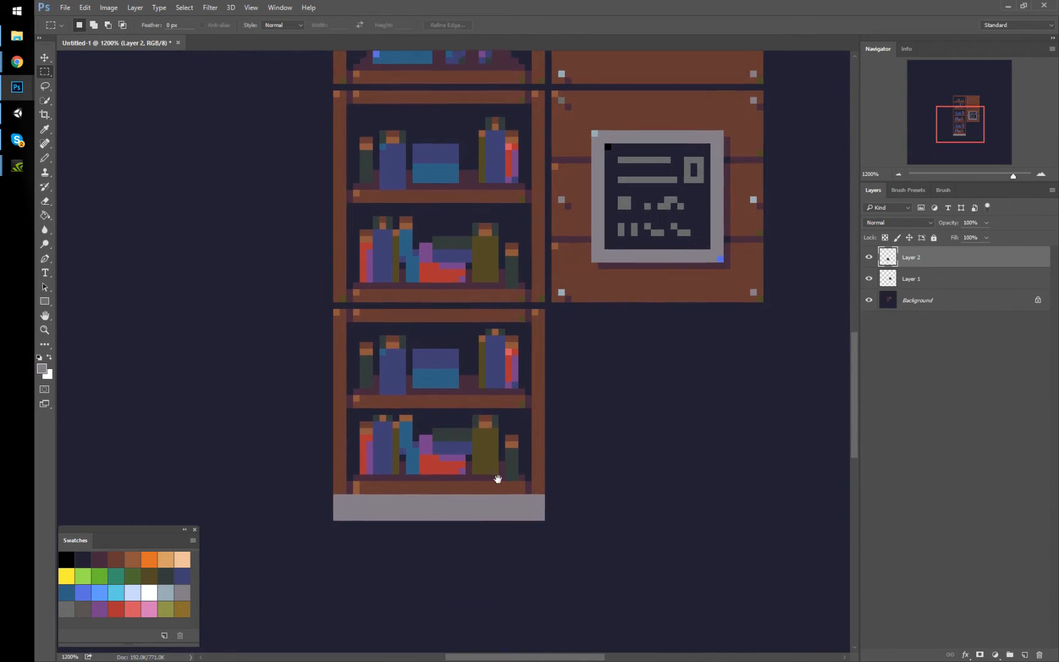
pyautogui.moveTo(335, 495); pyautogui.dragTo(555, 494)
pyautogui.hotkey('ctrl', 'd')
pyautogui.moveTo(574, 362); pyautogui.dragTo(614, 402)
pyautogui.keyDown('alt'); pyautogui.moveTo(557, 339); pyautogui.dragTo(590, 384); pyautogui.keyUp('alt')
pyautogui.hotkey('ctrl', 'd')
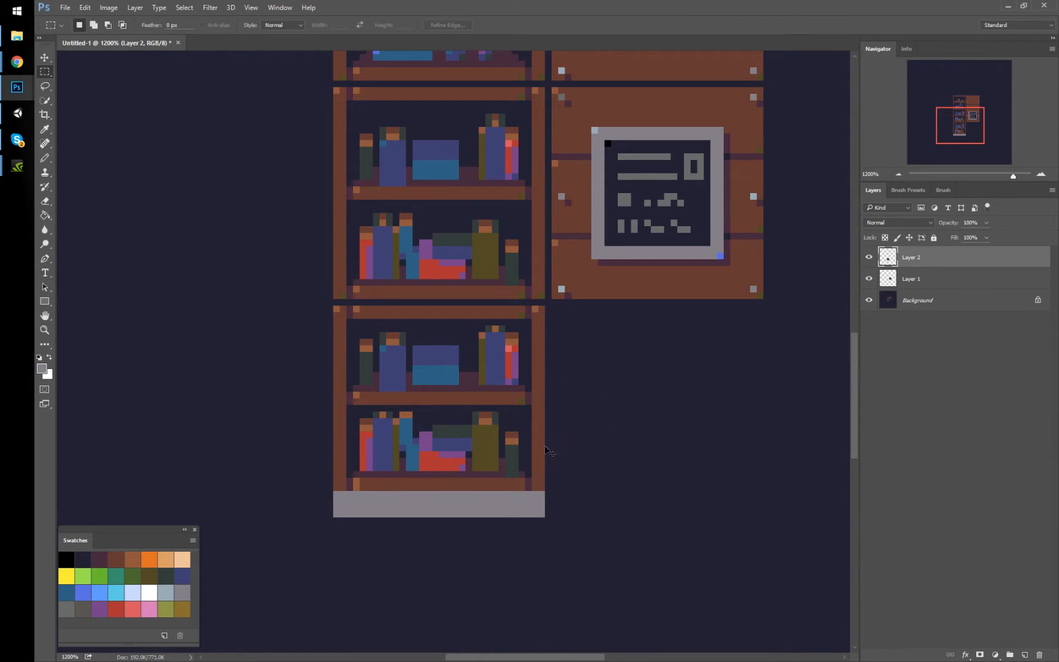
pyautogui.press('b')
pyautogui.hotkey('alt', 'BackSpace')
pyautogui.hotkey('ctrl', 'z')
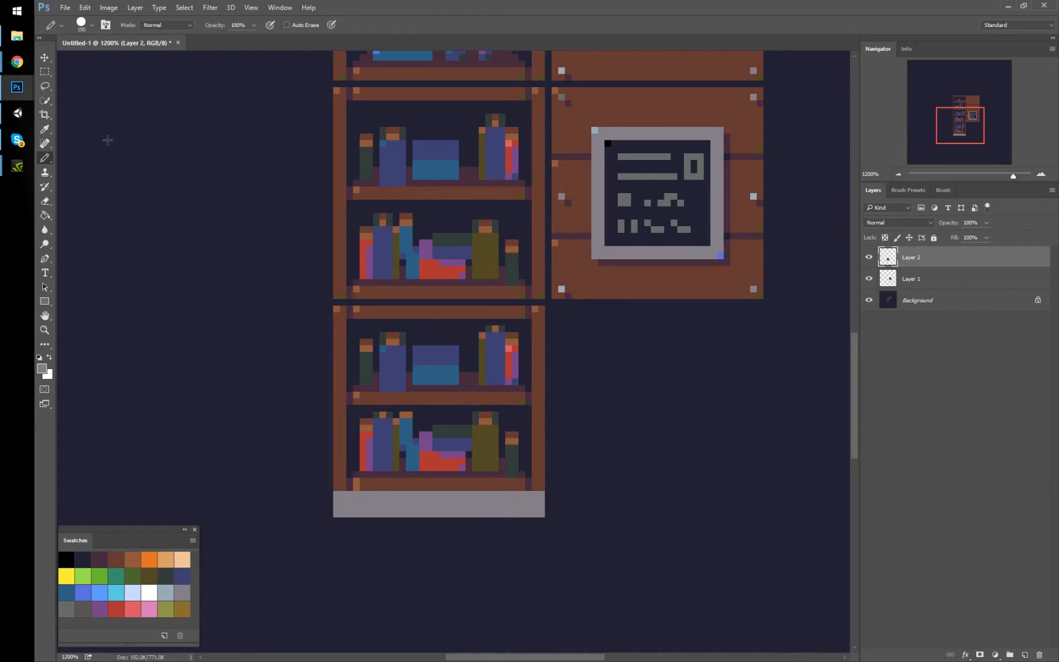
# Set the Pencil tip back to the 1 px brush
pyautogui.moveTo(48, 163); pyautogui.dragTo(90, 171)
pyautogui.rightClick(685, 350)
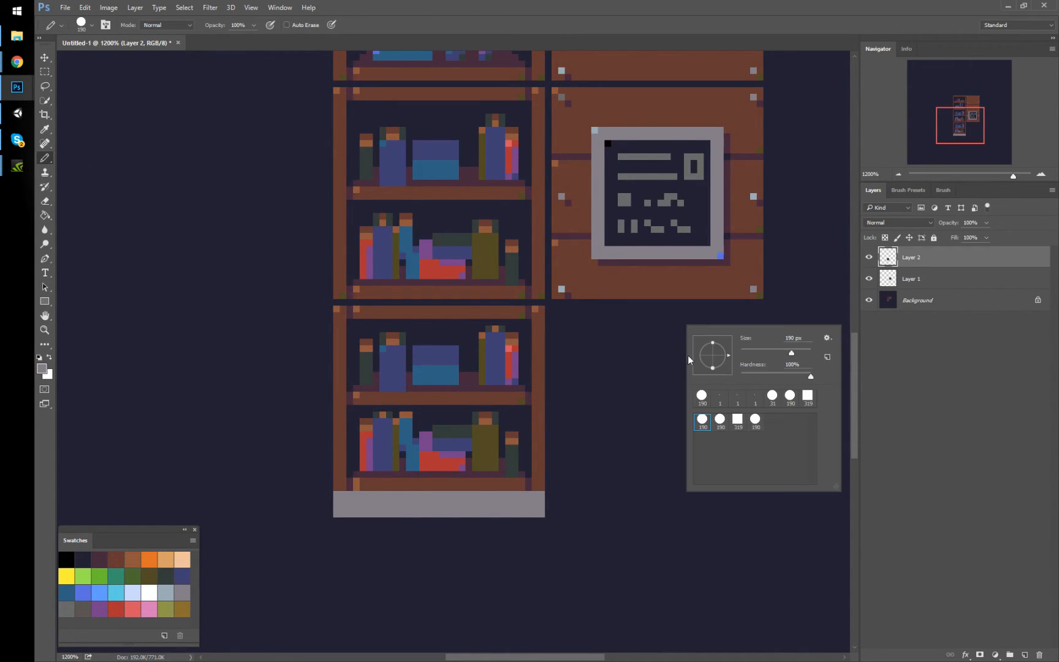
pyautogui.click(732, 351)
pyautogui.press('Return')
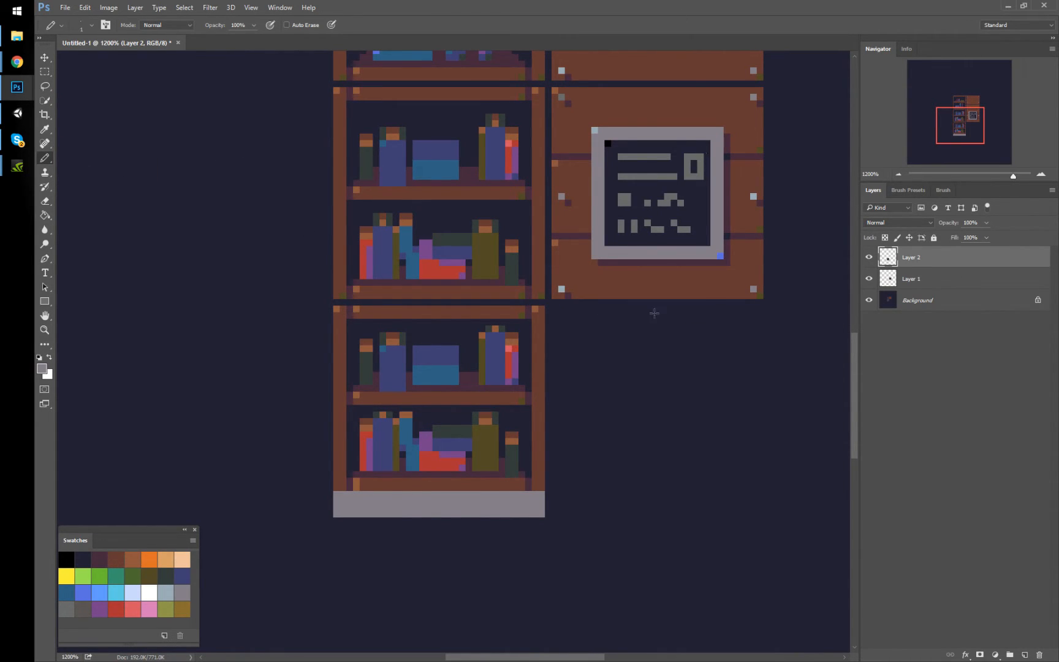
# Fill the four-pixel-high base strip of the copied bookcase with a darker grey
pyautogui.press('m')
pyautogui.moveTo(333, 491); pyautogui.dragTo(545, 517)
pyautogui.rightClick(542, 491)
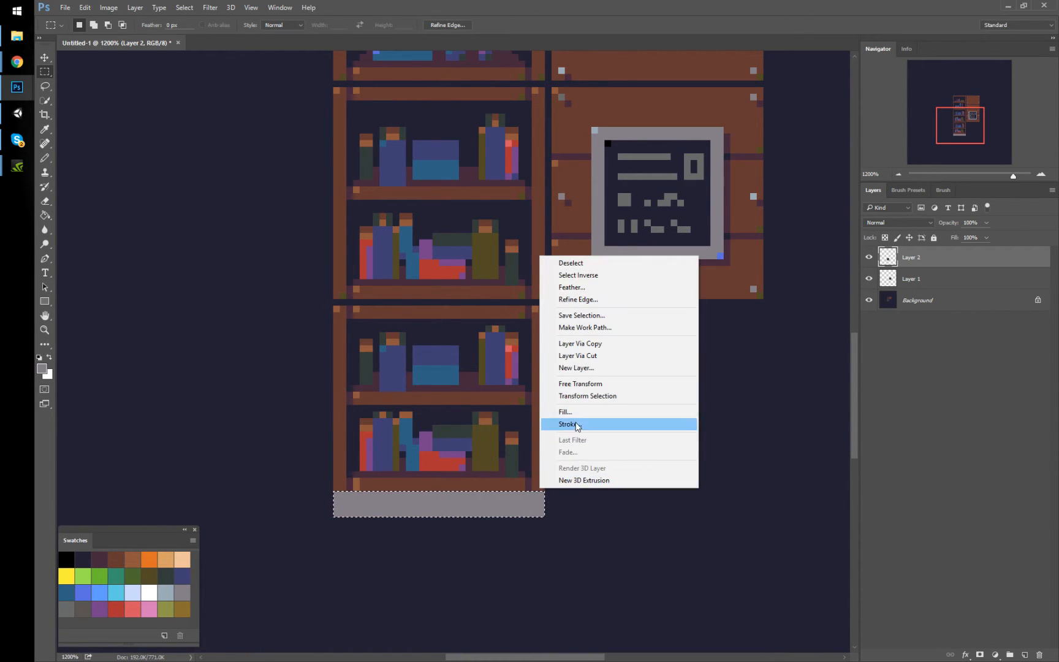
pyautogui.click(148, 599)
pyautogui.click(66, 614)
pyautogui.rightClick(505, 501)
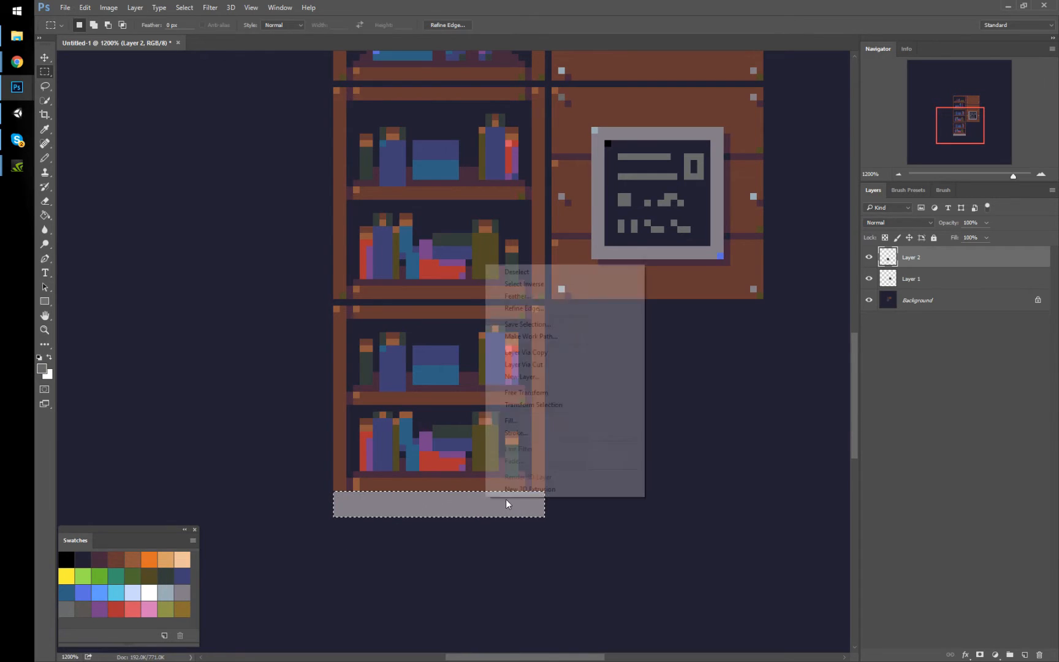
pyautogui.click(531, 418)
pyautogui.press('Return')
pyautogui.hotkey('ctrl', 'd')
pyautogui.press('b')
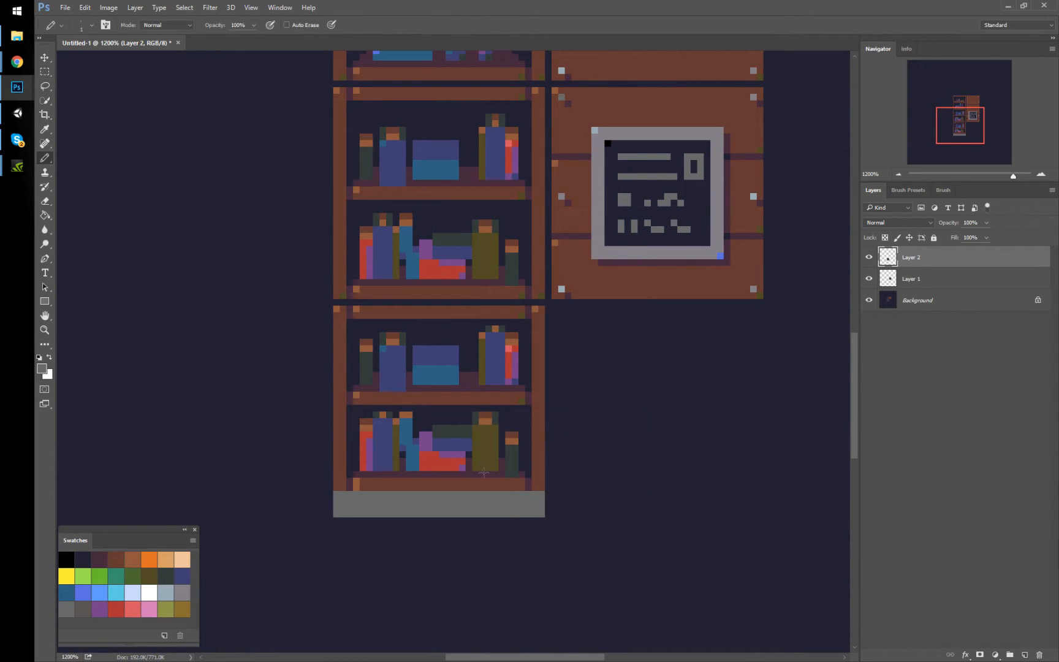
# Add a light grey pixel at the base's upper-left corner and a dark grey pixel at its lower-right corner
pyautogui.keyDown('alt'); pyautogui.click(675, 253); pyautogui.keyUp('alt')
pyautogui.click(337, 493)
pyautogui.click(89, 605)
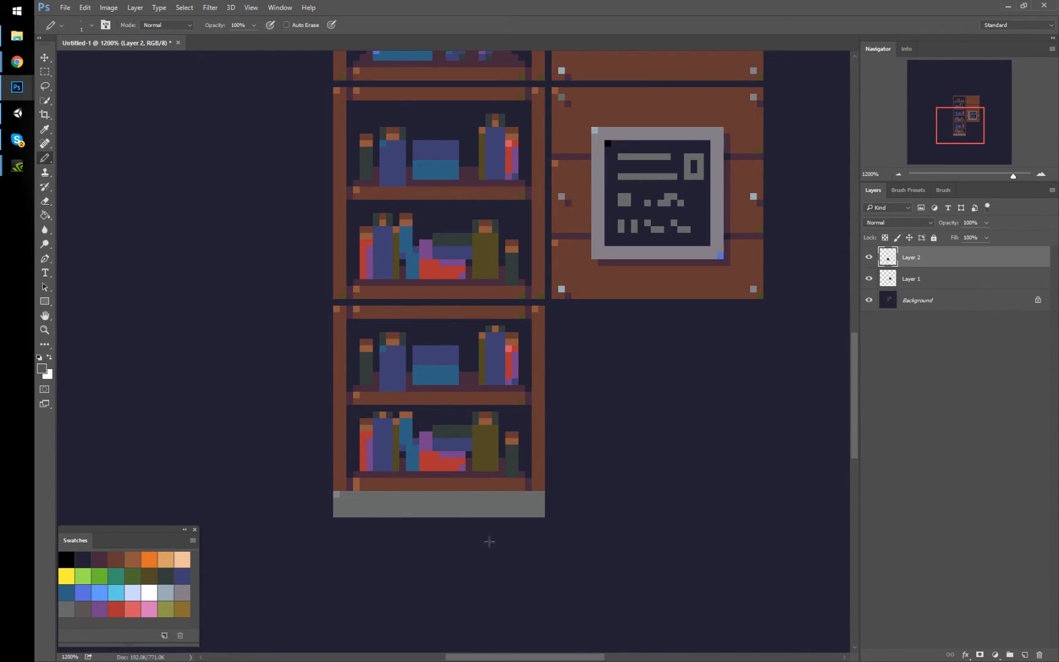
pyautogui.click(539, 514)
# Shade the right post's lower end and add light and dark accent pixels along the top edge of the grey base
pyautogui.keyDown('alt'); pyautogui.click(426, 477); pyautogui.keyUp('alt')
pyautogui.click(542, 488)
pyautogui.keyDown('alt'); pyautogui.click(541, 294); pyautogui.keyUp('alt')
pyautogui.click(89, 610)
pyautogui.click(352, 494)
pyautogui.click(525, 493)
pyautogui.scroll(1, 586, 491)
pyautogui.keyDown('alt'); pyautogui.click(340, 558); pyautogui.keyUp('alt')
pyautogui.click(339, 558)
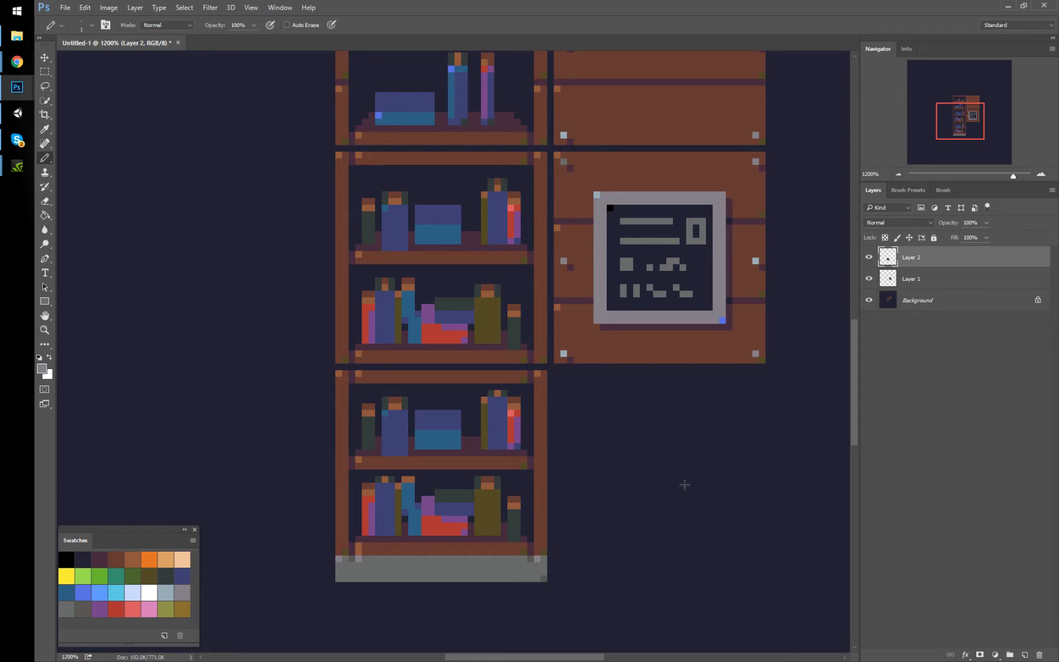
pyautogui.scroll(1, 604, 514)
pyautogui.moveTo(603, 514); pyautogui.dragTo(549, 490)
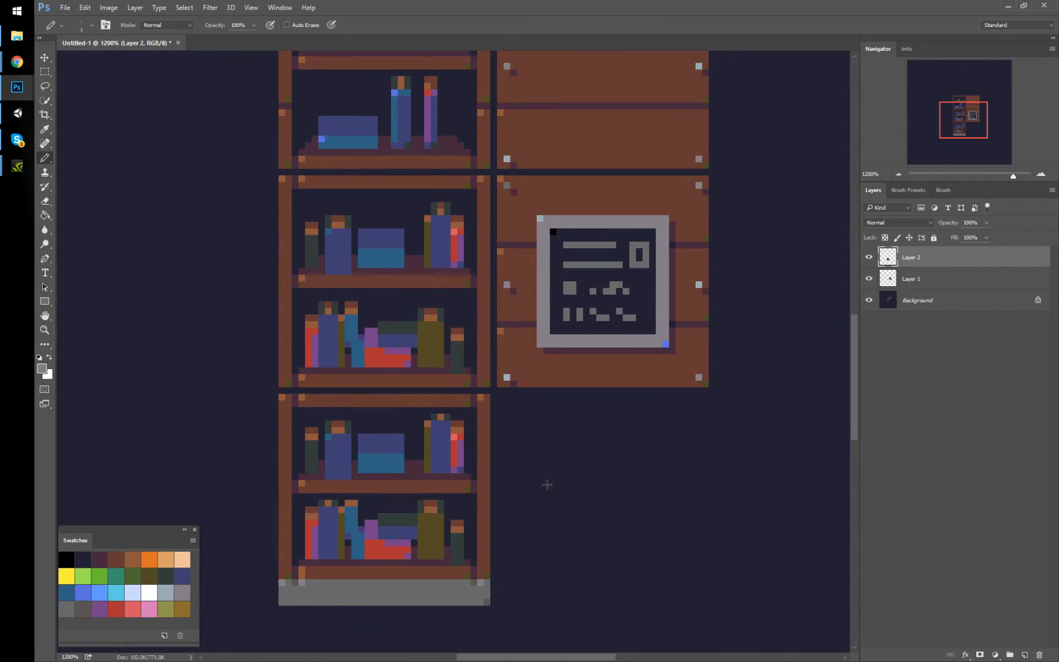
pyautogui.hotkey('ctrl', '-')
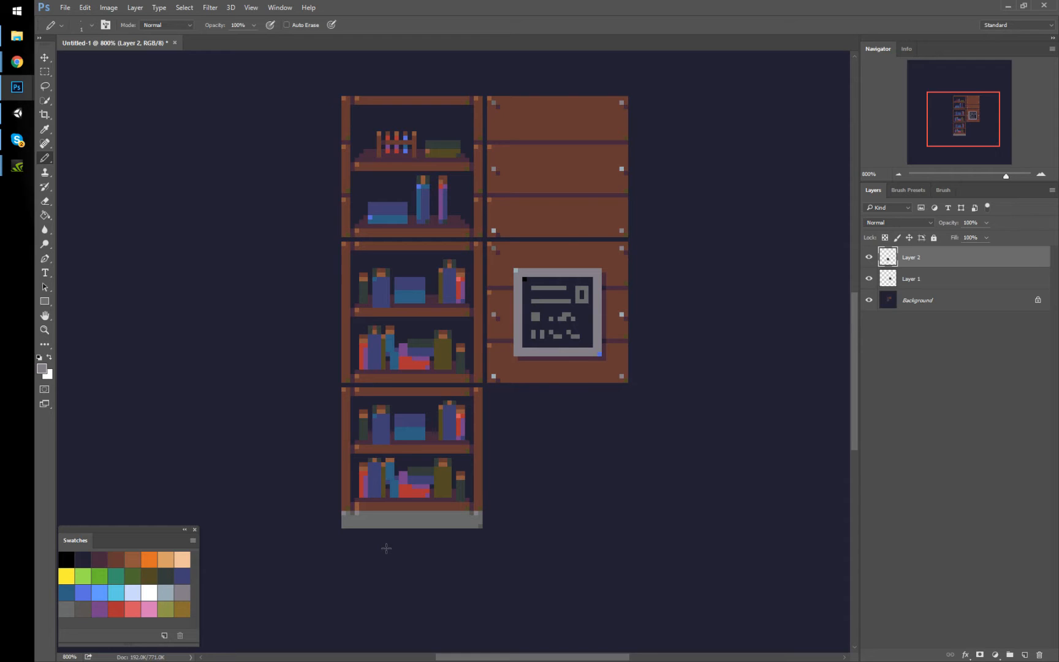
# Switch to Unity, examine the textured bookcase model's shelves and grey base trim up close, and return to Photoshop
pyautogui.click(17, 114)
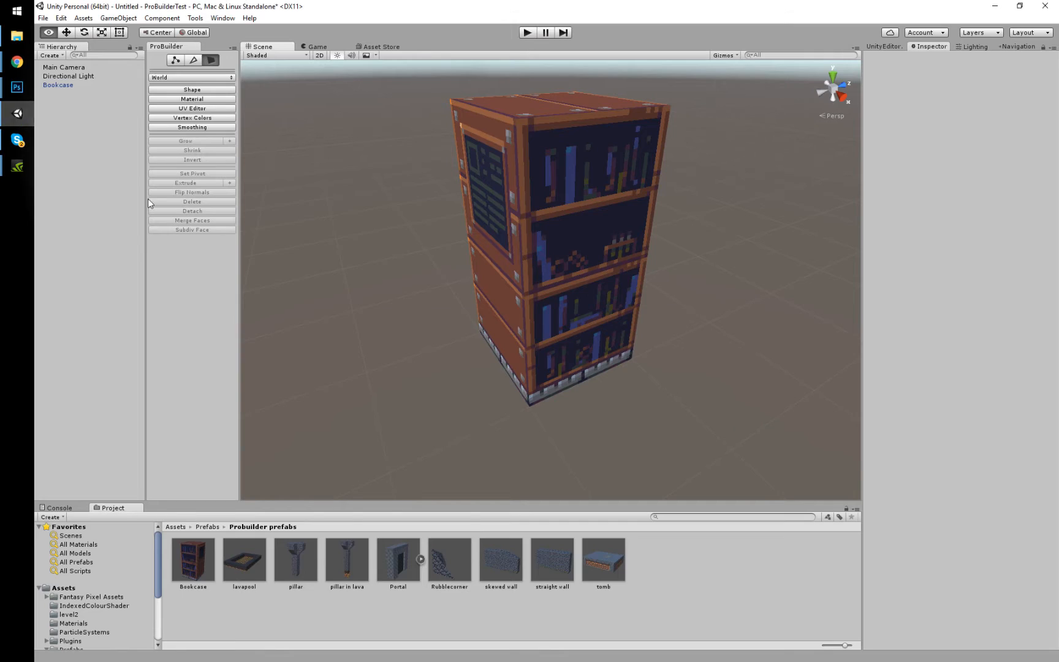
pyautogui.keyDown('alt'); pyautogui.moveTo(676, 354); pyautogui.dragTo(603, 287); pyautogui.keyUp('alt')
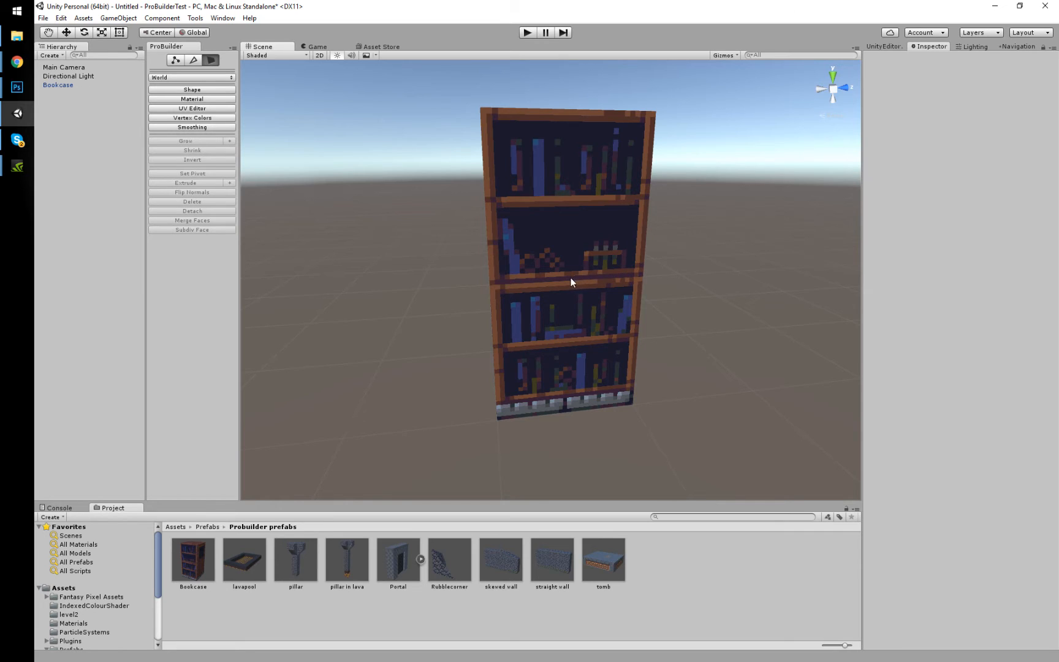
pyautogui.scroll(10, 629, 408)
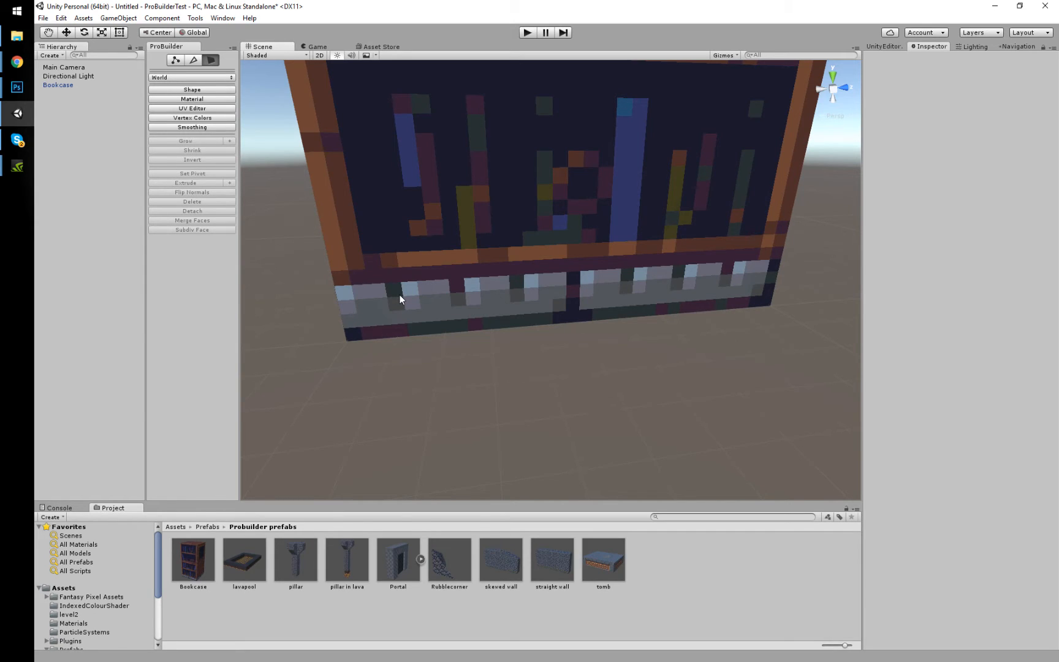
pyautogui.press('f')
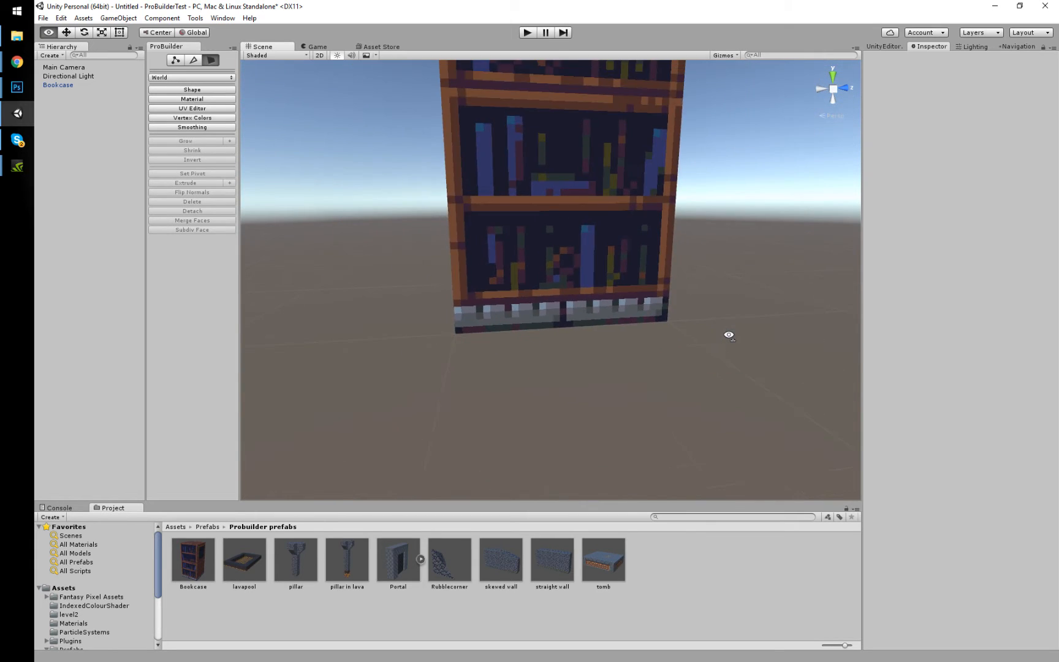
pyautogui.hotkey('alt', 'Tab')
# Duplicate the plain plank tile below the framed-screen tile and copy the bookcase's grey base strip onto the duplicate's lower edge
pyautogui.moveTo(616, 260); pyautogui.dragTo(588, 309)
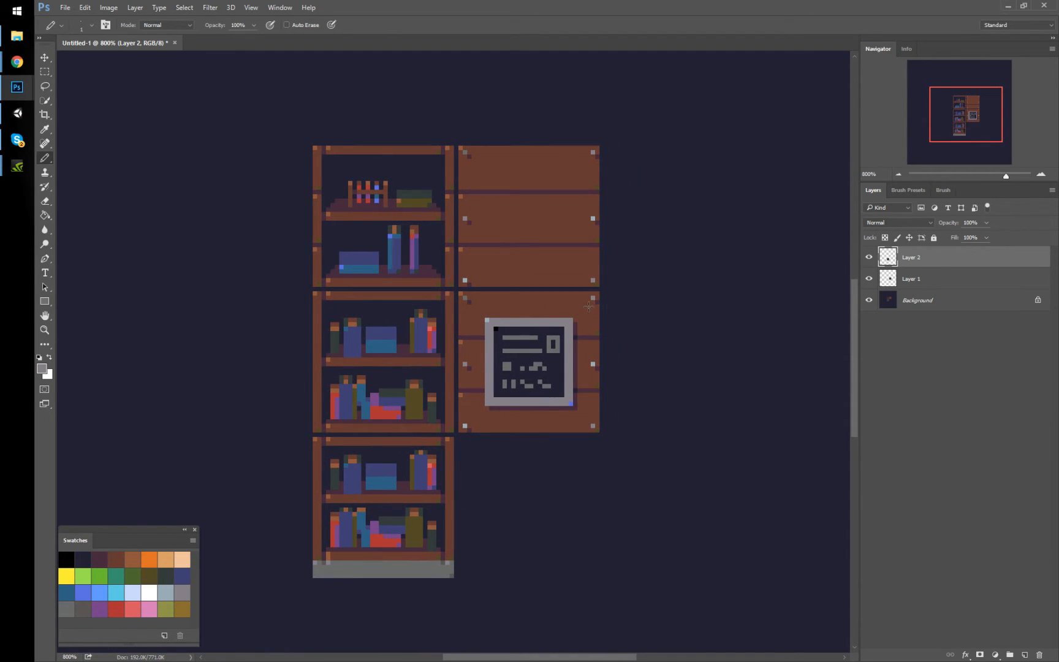
pyautogui.moveTo(650, 324); pyautogui.dragTo(640, 382)
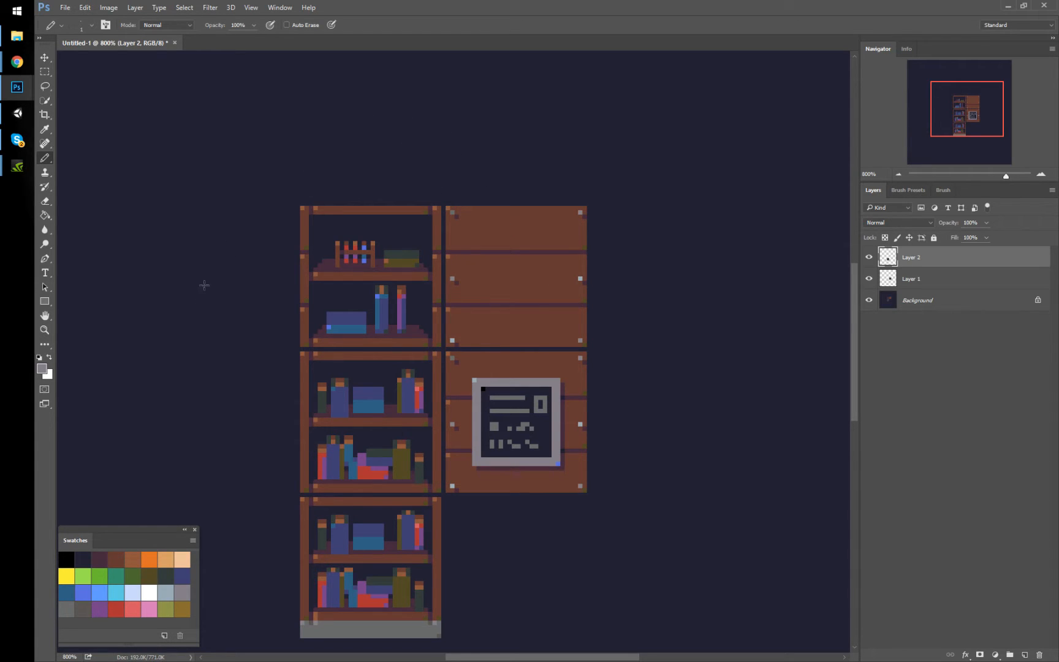
pyautogui.scroll(-3, 178, 253)
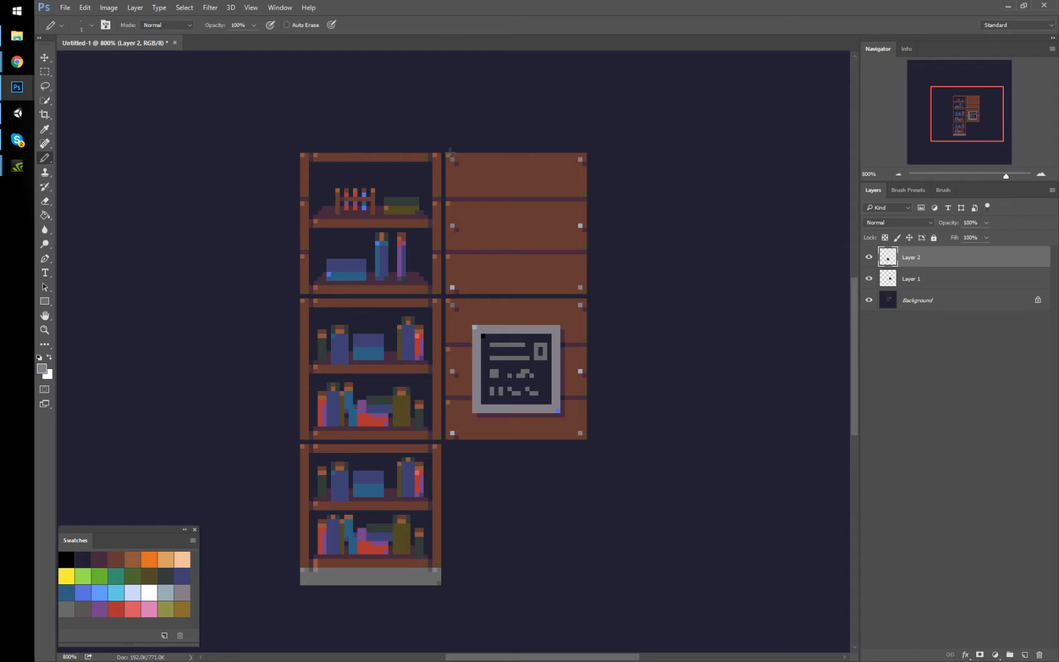
pyautogui.moveTo(448, 153); pyautogui.dragTo(584, 274)
pyautogui.hotkey('ctrl', 'z')
pyautogui.press('m')
pyautogui.moveTo(445, 153)
pyautogui.mouseDown()
pyautogui.moveTo(548, 242)
pyautogui.moveTo(587, 294)
pyautogui.mouseUp()
pyautogui.hotkey('ctrl', 'j')
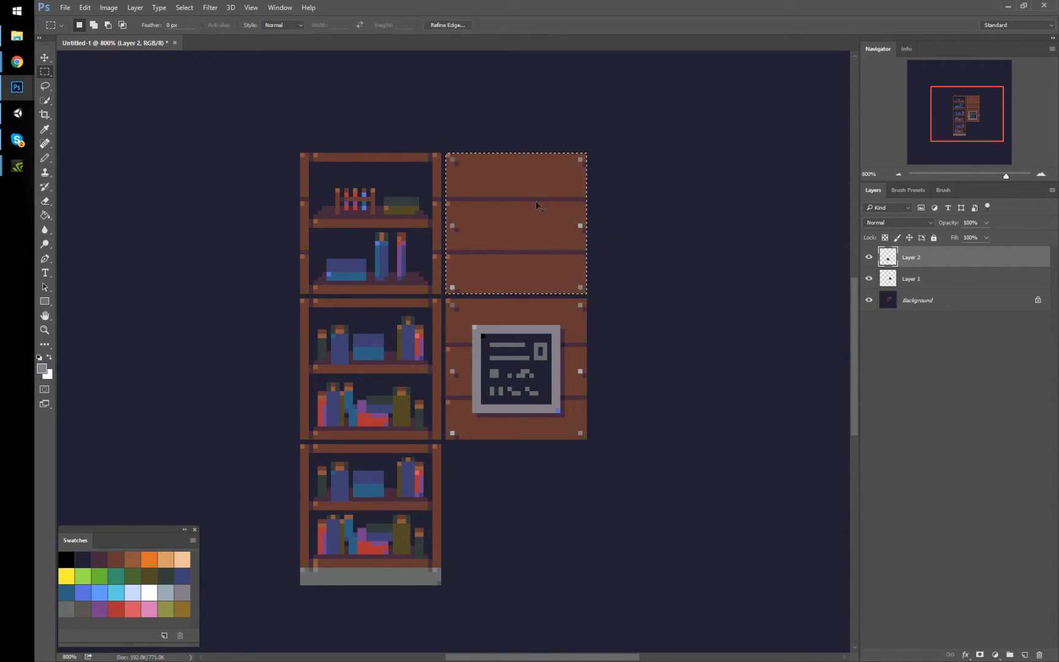
pyautogui.keyDown('ctrl'); pyautogui.moveTo(533, 191); pyautogui.dragTo(534, 479); pyautogui.keyUp('ctrl')
pyautogui.moveTo(301, 569); pyautogui.dragTo(568, 587)
pyautogui.hotkey('ctrl', 'j')
# Shift the lower portion of the duplicated plank tile on Layer 3 up by 2 px
pyautogui.moveTo(446, 589); pyautogui.dragTo(587, 479)
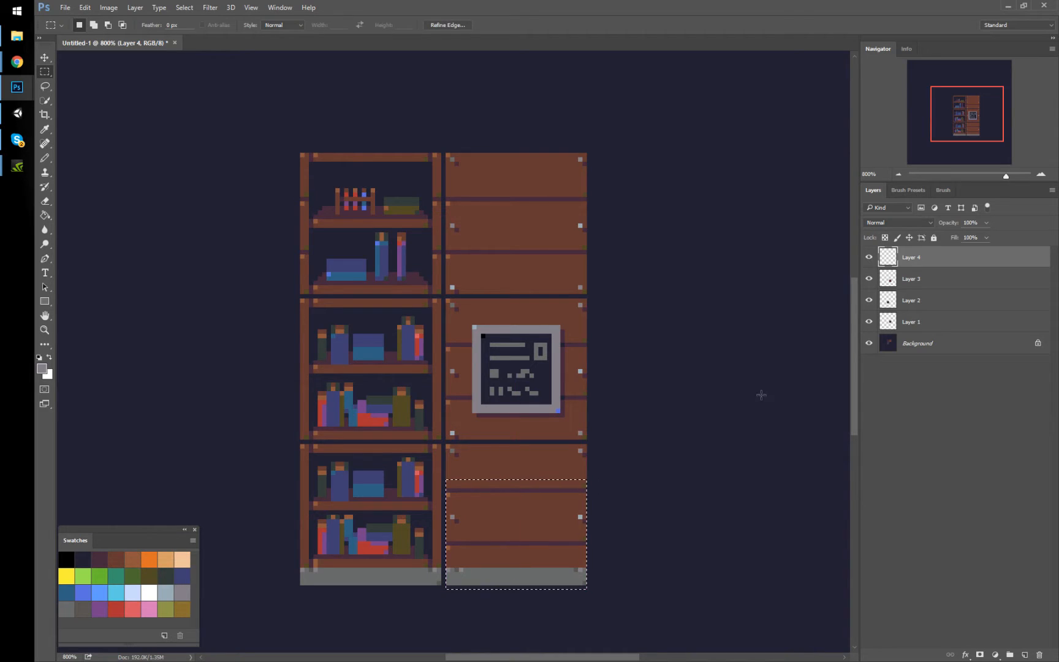
pyautogui.click(920, 283)
pyautogui.hotkey('ctrl', 'Up')
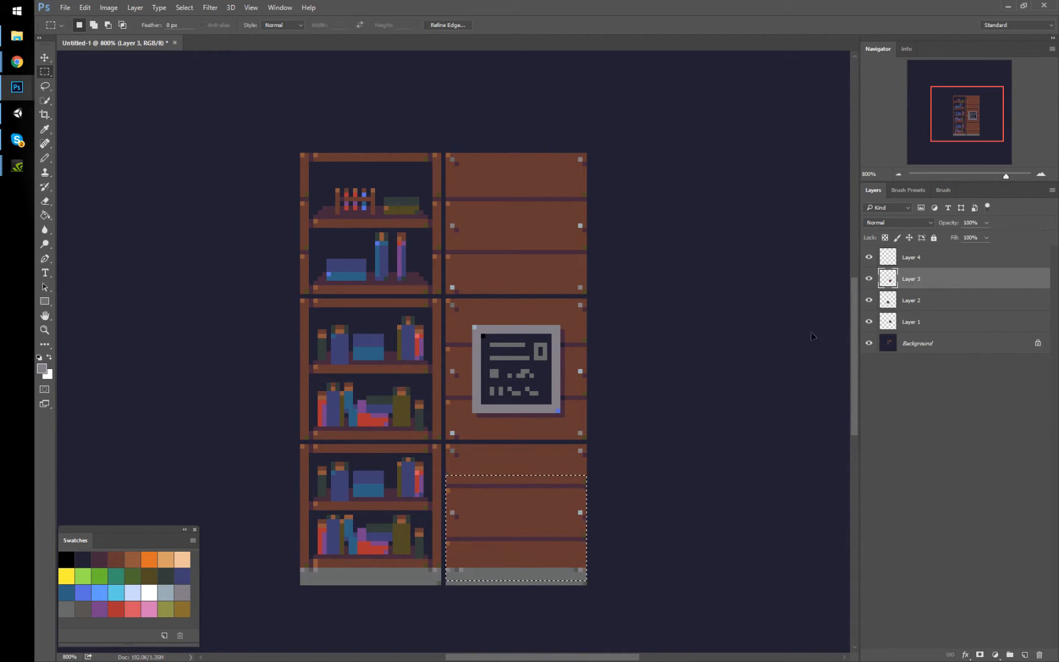
pyautogui.hotkey('ctrl', 'Up')
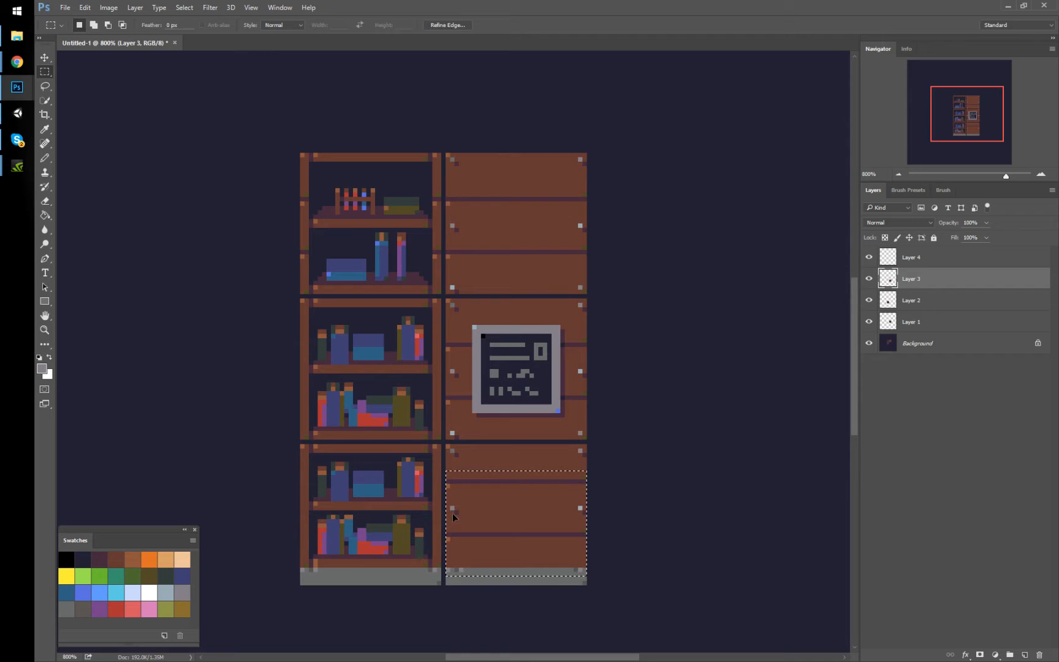
pyautogui.hotkey('ctrl', 'd')
# Move the duplicated tile's lowest plank seam up 1 px and raise its bottom rivets above the grey base
pyautogui.moveTo(447, 584); pyautogui.dragTo(586, 524)
pyautogui.hotkey('ctrl', 'Up')
pyautogui.hotkey('ctrl', 'd')
pyautogui.moveTo(432, 616); pyautogui.dragTo(625, 562)
pyautogui.hotkey('ctrl', 'Up')
pyautogui.hotkey('ctrl', 'd')
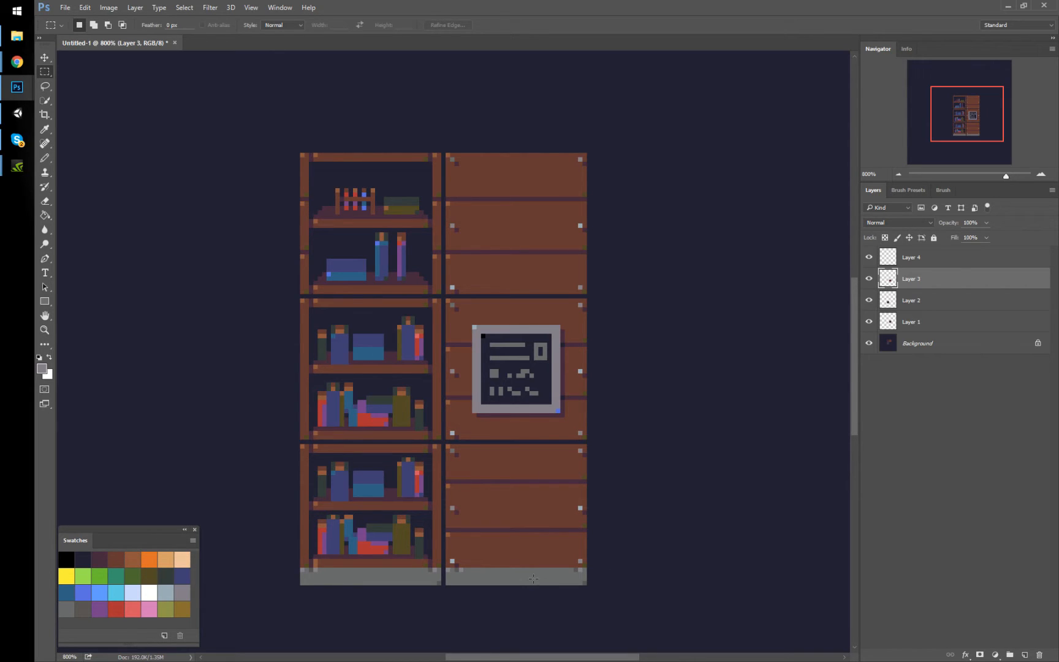
# Merge Layers 1 to 4 with the Background into a single layer
pyautogui.press('b')
pyautogui.keyDown('alt'); pyautogui.click(471, 576); pyautogui.keyUp('alt')
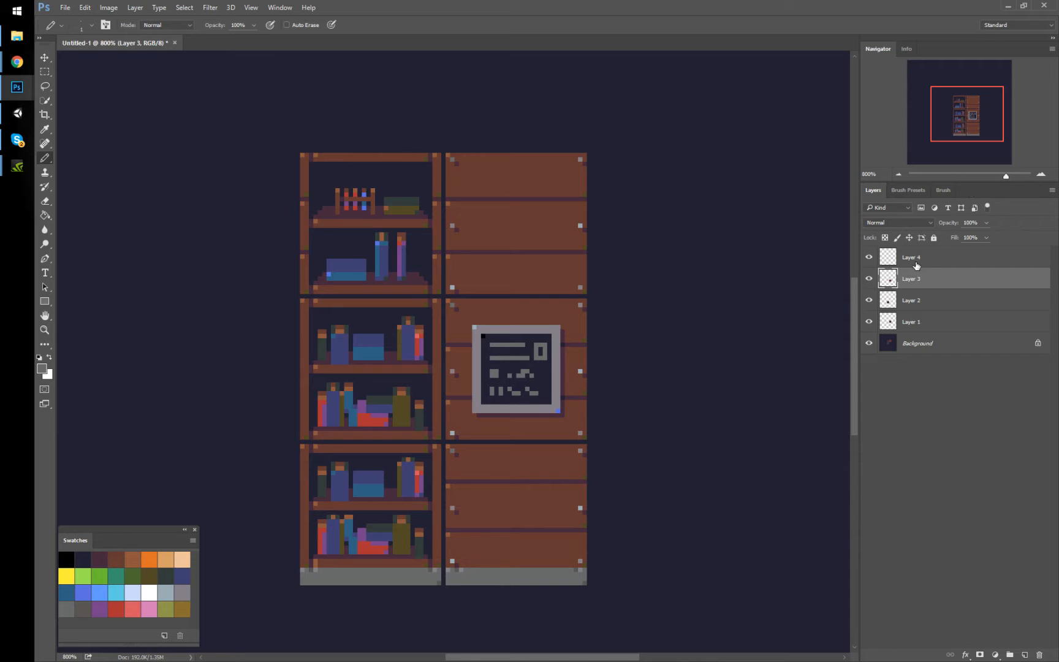
pyautogui.click(931, 254)
pyautogui.keyDown('shift'); pyautogui.click(920, 341); pyautogui.keyUp('shift')
pyautogui.hotkey('ctrl', 'e')
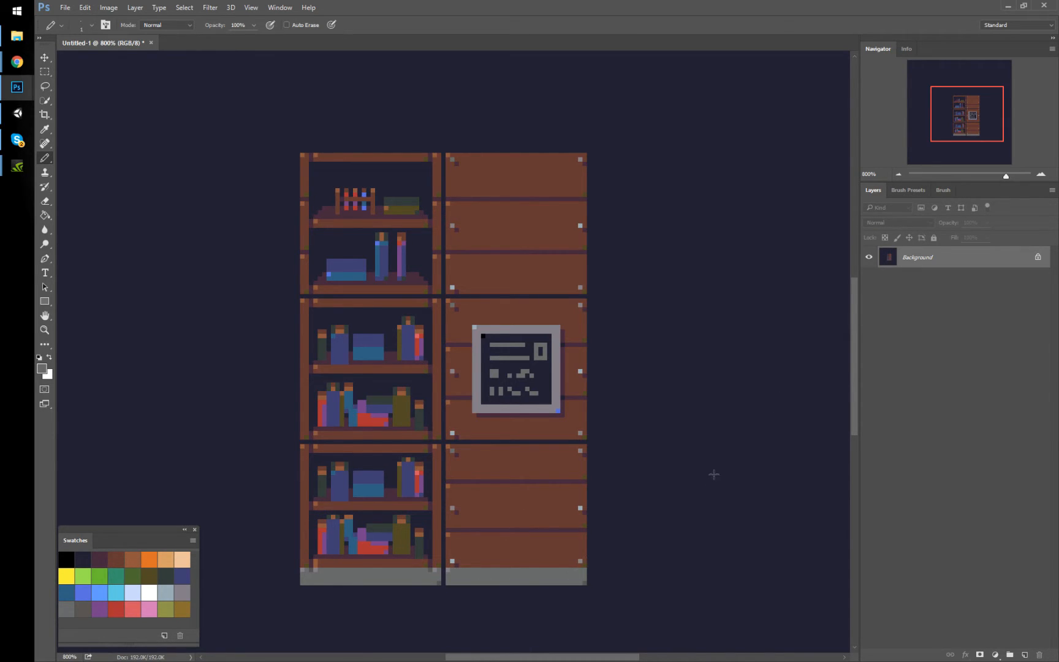
# Select the uppermost bookcase tile with the Rectangular Marquee
pyautogui.hotkey('ctrl', 's')
pyautogui.press('Escape')
pyautogui.press('m')
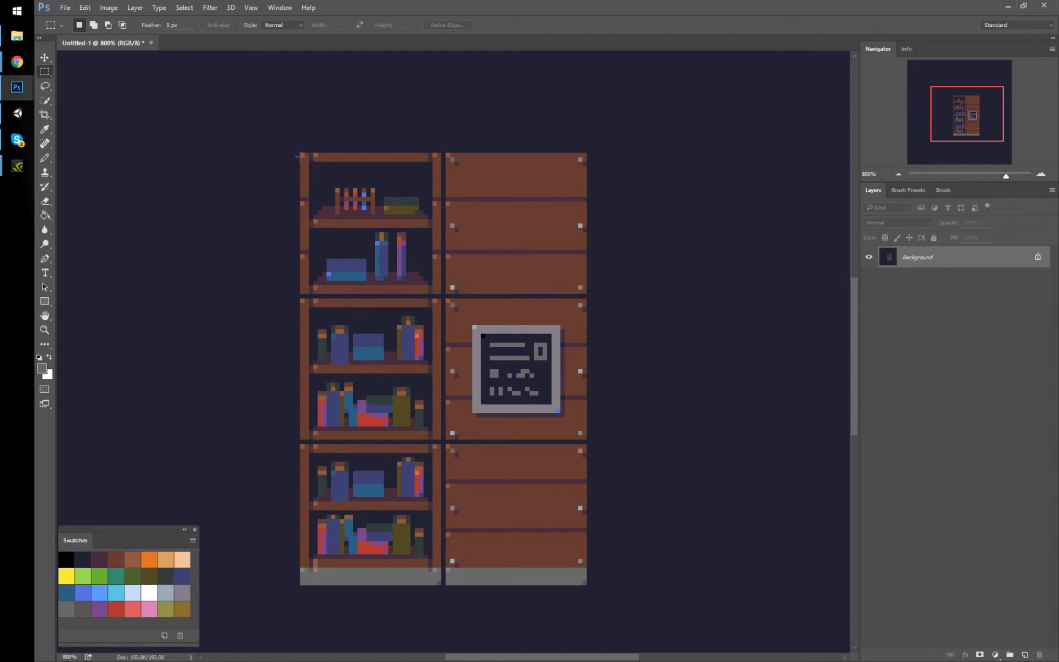
pyautogui.moveTo(300, 154); pyautogui.dragTo(453, 286)
pyautogui.hotkey('ctrl', 'c')
pyautogui.hotkey('ctrl', 'n')
pyautogui.press('Return')
pyautogui.hotkey('ctrl', 'v')
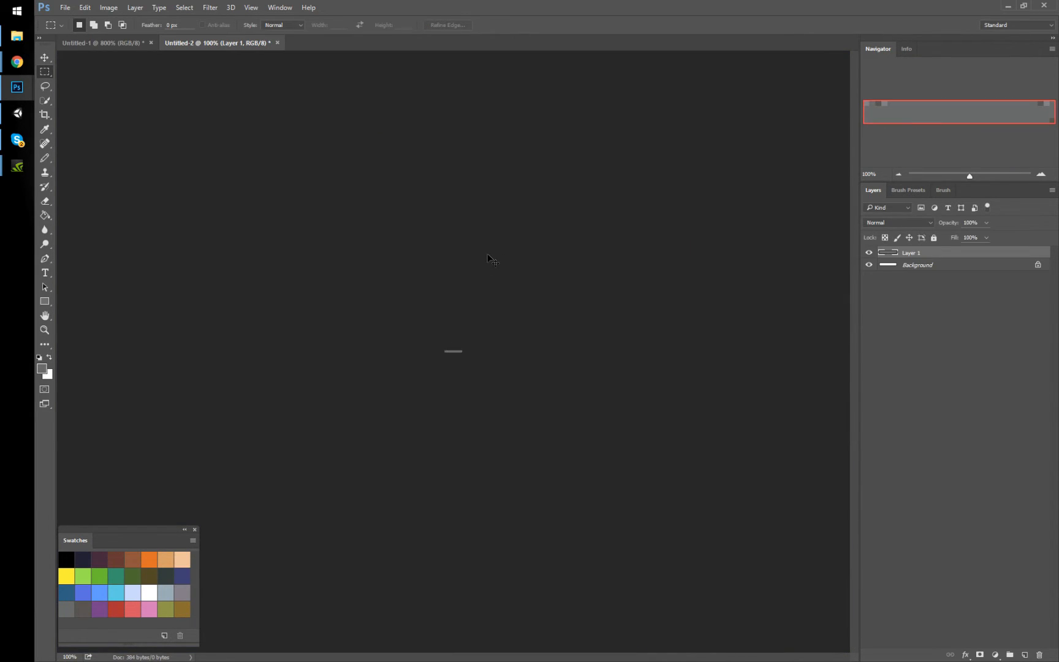
pyautogui.click(278, 43)
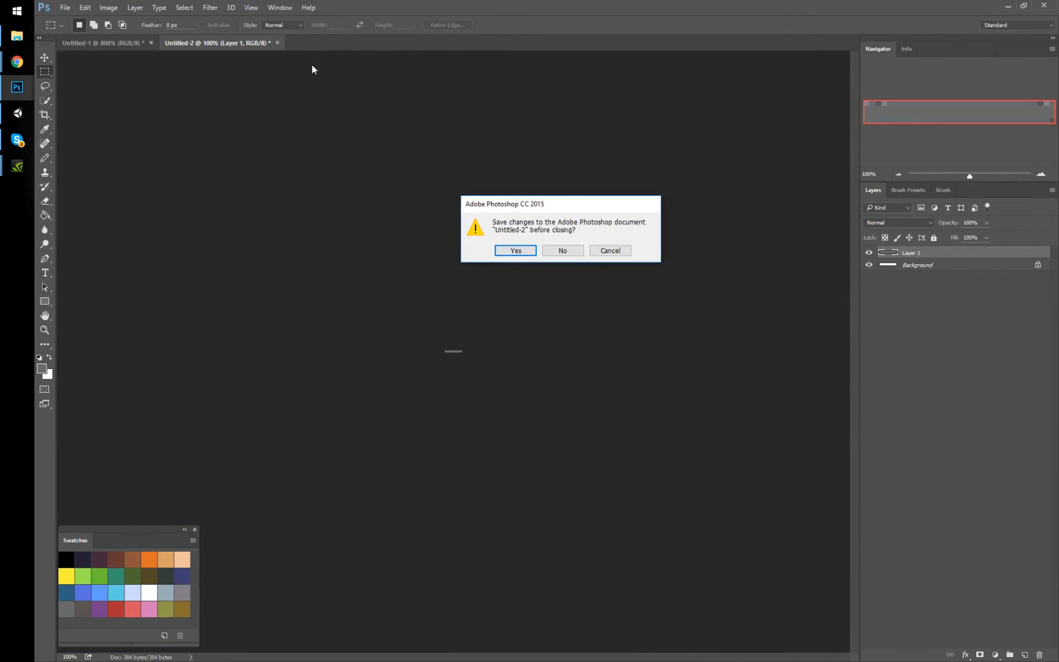
pyautogui.click(571, 253)
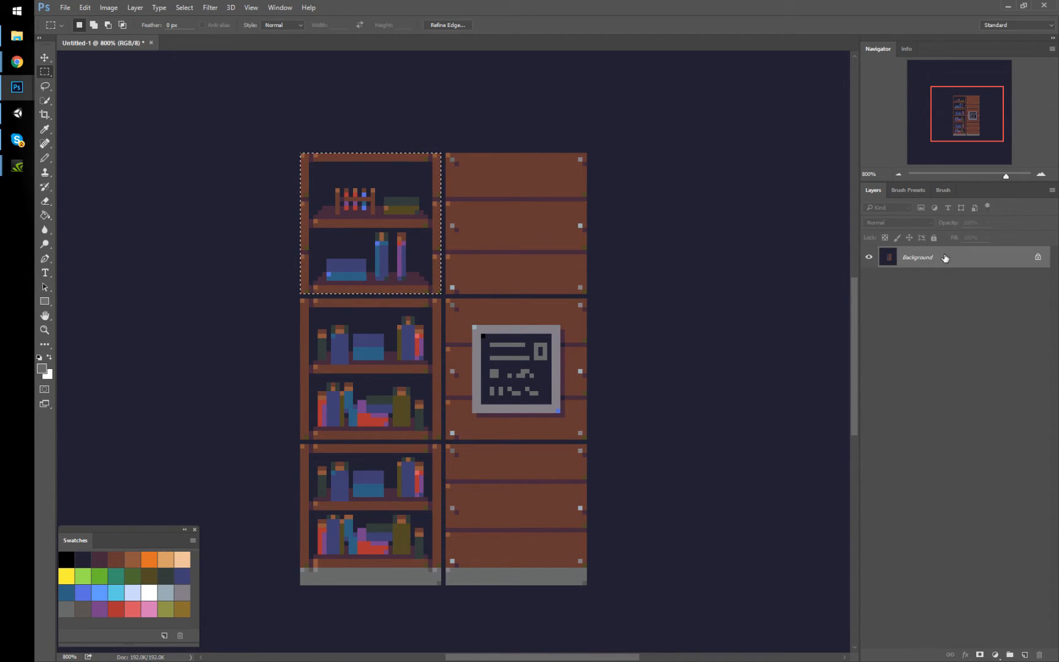
# Convert the Background into Layer 0 and paste the selected bookcase tile into a new 32 × 32 px document
pyautogui.doubleClick(959, 259)
pyautogui.press('Return')
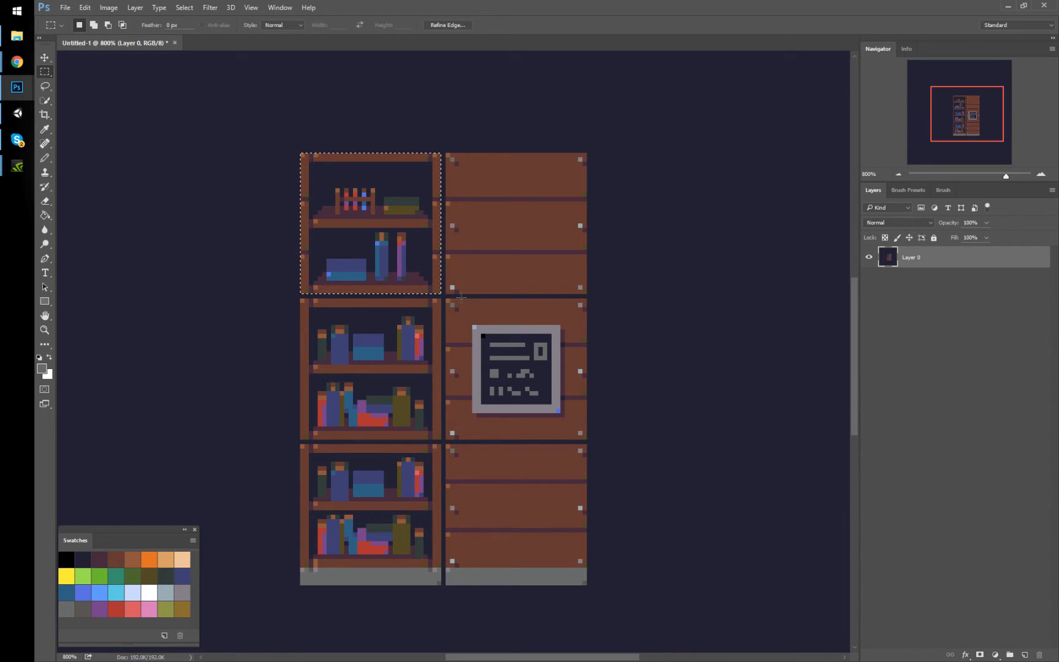
pyautogui.hotkey('ctrl', 'c')
pyautogui.hotkey('ctrl', 'n')
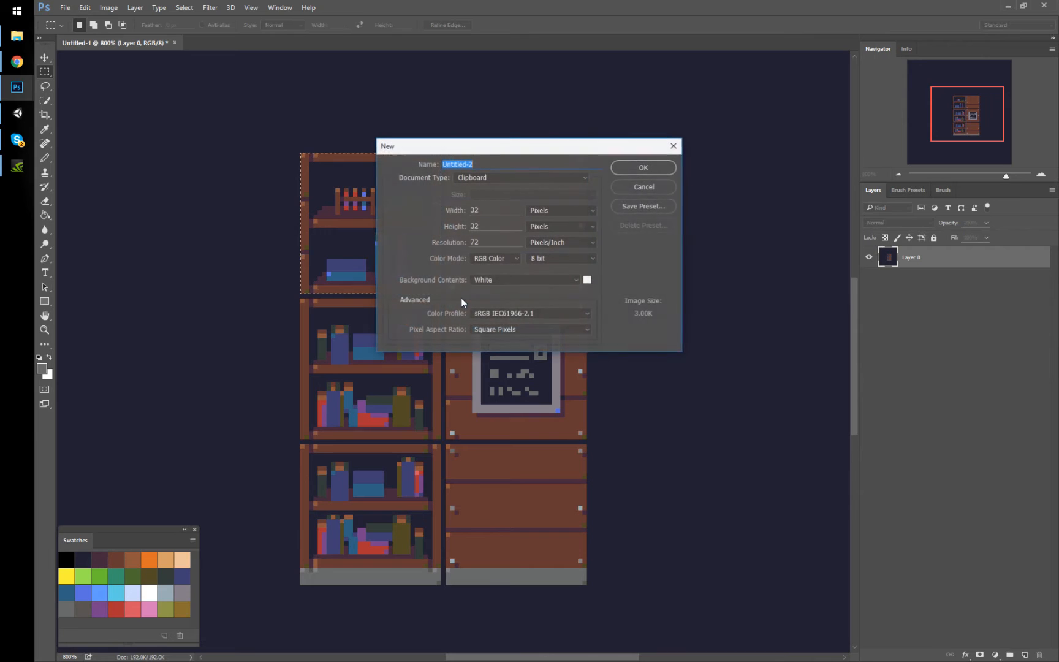
pyautogui.press('Return')
pyautogui.hotkey('ctrl', 'v')
pyautogui.hotkey('ctrl', '+')
pyautogui.hotkey('ctrl', '+')
pyautogui.hotkey('ctrl', '+')
pyautogui.hotkey('ctrl', '+')
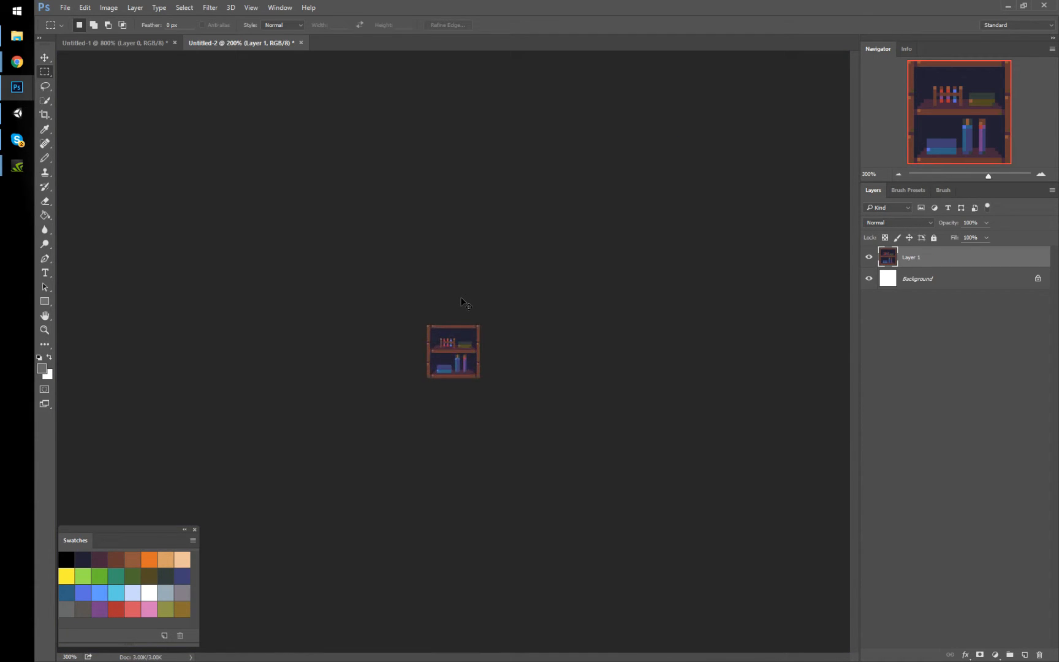
# Start saving the tile document and create a folder named NEW on the Desktop as its destination
pyautogui.hotkey('ctrl', 's')
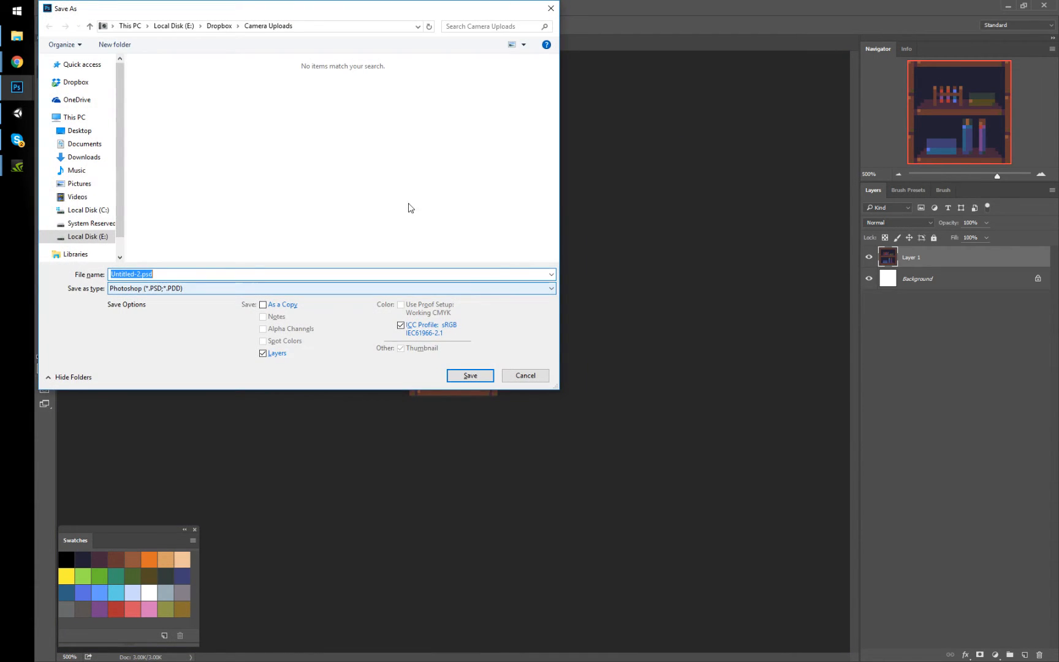
pyautogui.click(80, 131)
pyautogui.hotkey('ctrl', 'shift', 'n')
pyautogui.write('NEW')
pyautogui.press('Return')
pyautogui.press('Return')
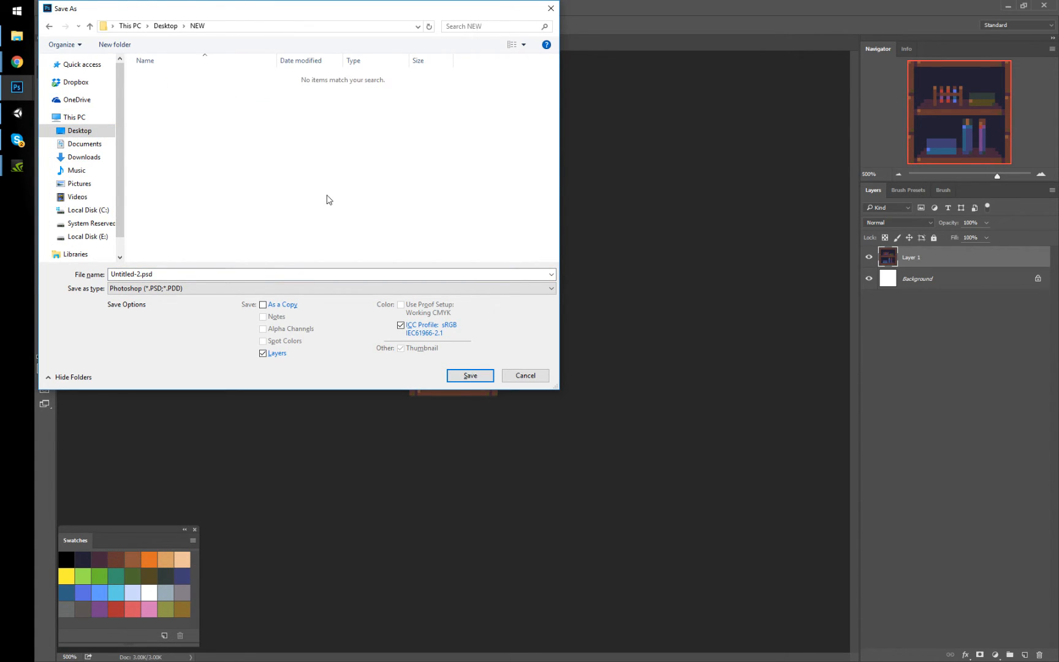
# Save the tile as a PNG named bookcase_front_0 with the Smallest / Slow compression and no interlacing
pyautogui.click(183, 288)
pyautogui.click(228, 444)
pyautogui.click(192, 274)
pyautogui.write('bookcase_front_0')
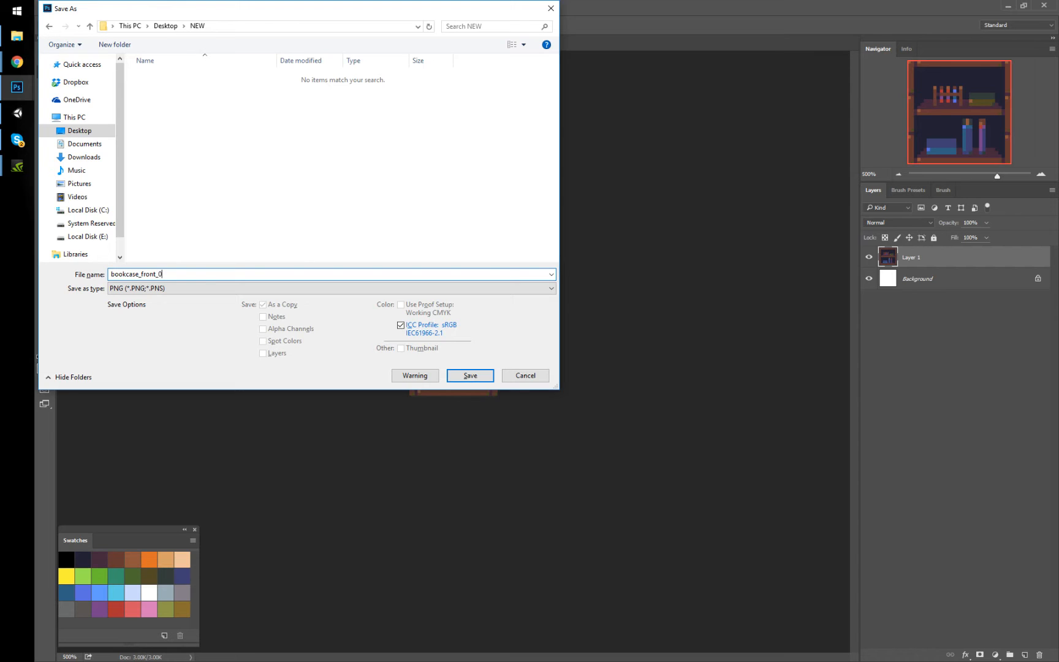
pyautogui.press('Return')
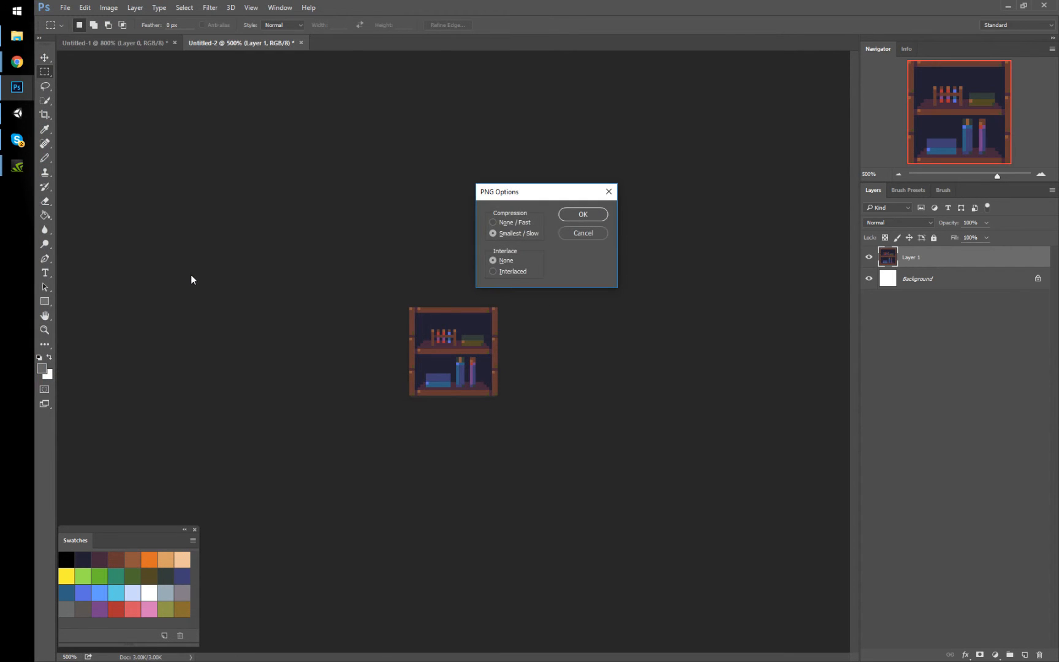
pyautogui.press('Return')
# Copy the middle bookcase tile from Untitled-1 and paste it into Untitled-2
pyautogui.click(138, 43)
pyautogui.moveTo(300, 299)
pyautogui.mouseDown()
pyautogui.moveTo(368, 349)
pyautogui.moveTo(430, 424)
pyautogui.moveTo(443, 412)
pyautogui.moveTo(440, 439)
pyautogui.mouseUp()
pyautogui.hotkey('ctrl', 'c')
pyautogui.click(245, 43)
pyautogui.hotkey('ctrl', 'v')
# Save the middle bookcase tile in the NEW folder as a PNG named bookcase_front_1
pyautogui.hotkey('ctrl', 'shift', 's')
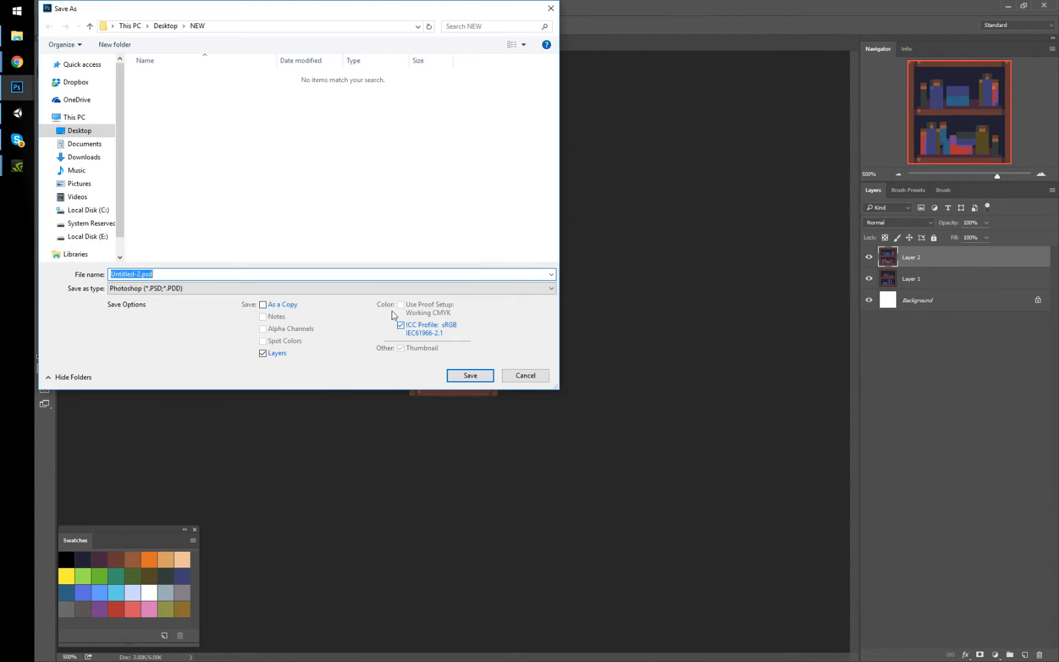
pyautogui.click(389, 288)
pyautogui.click(331, 437)
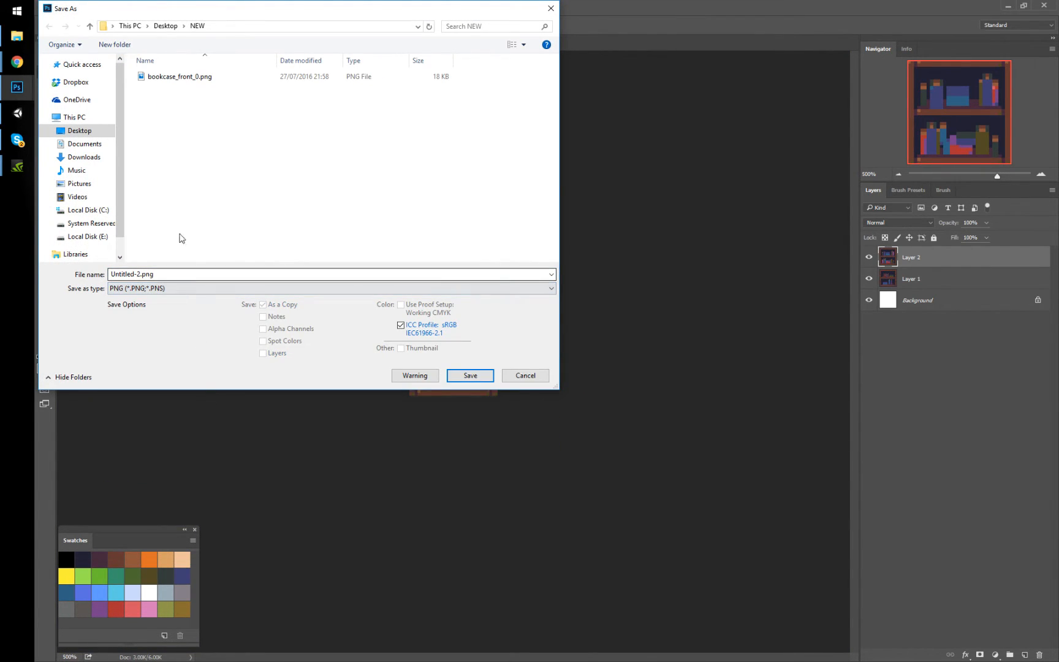
pyautogui.click(201, 76)
pyautogui.click(165, 274)
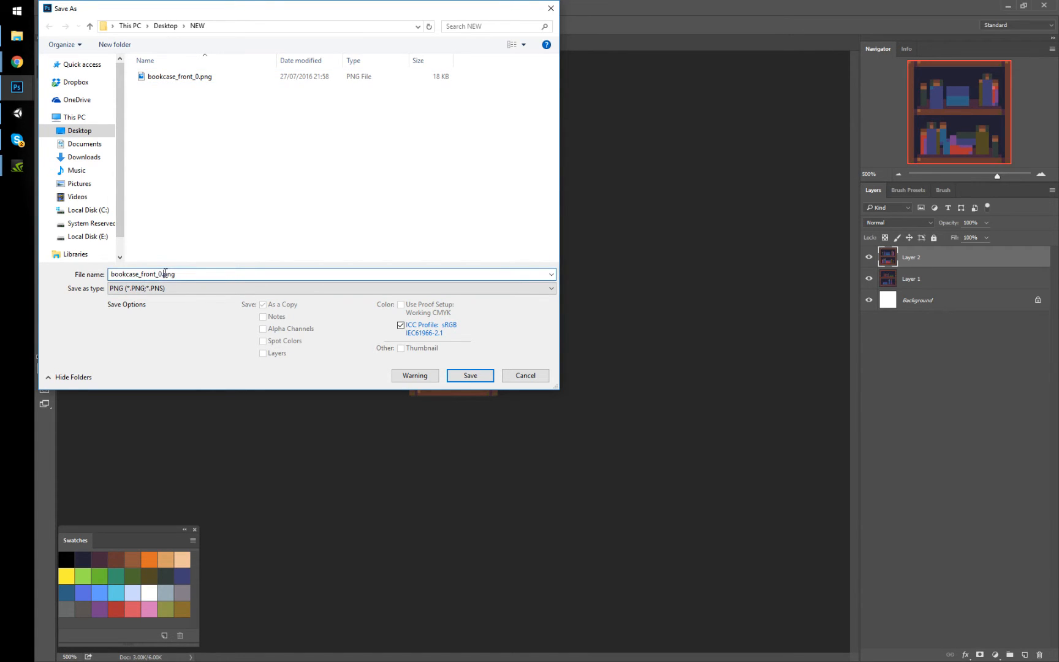
pyautogui.press('Return')
pyautogui.press('Return')
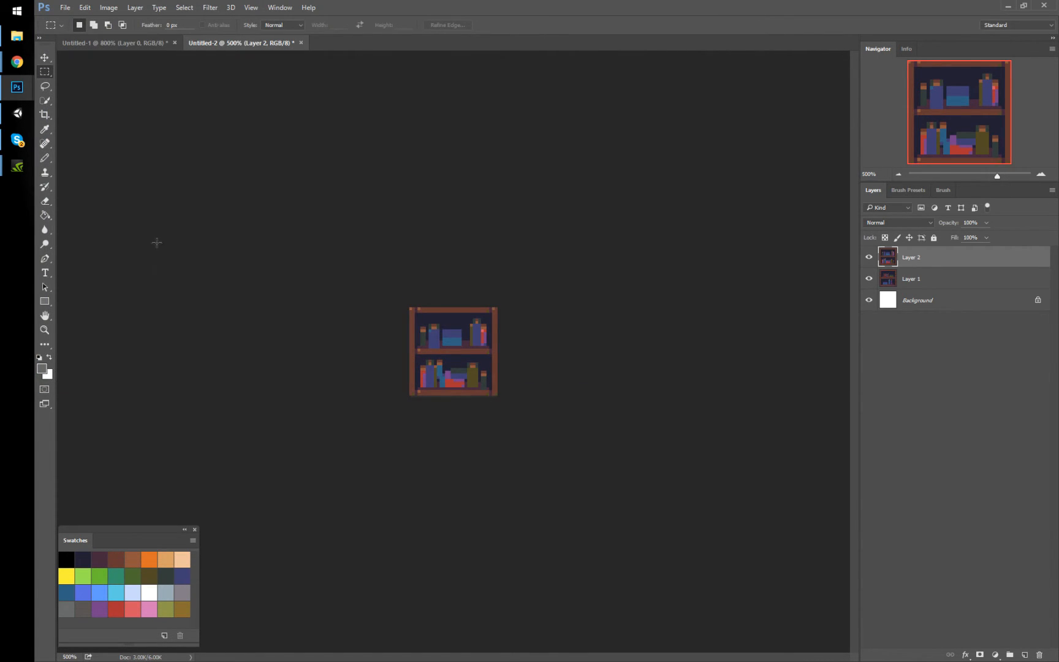
# Copy the lowest bookcase tile with the grey base from Untitled-1 and paste it into Untitled-2
pyautogui.click(130, 44)
pyautogui.moveTo(425, 346); pyautogui.dragTo(425, 493)
pyautogui.hotkey('ctrl', 'c')
pyautogui.click(251, 42)
pyautogui.hotkey('ctrl', 'v')
# Save the grey-based bookcase tile in the NEW folder as a PNG named bookcase_front_trim
pyautogui.hotkey('ctrl', 'shift', 's')
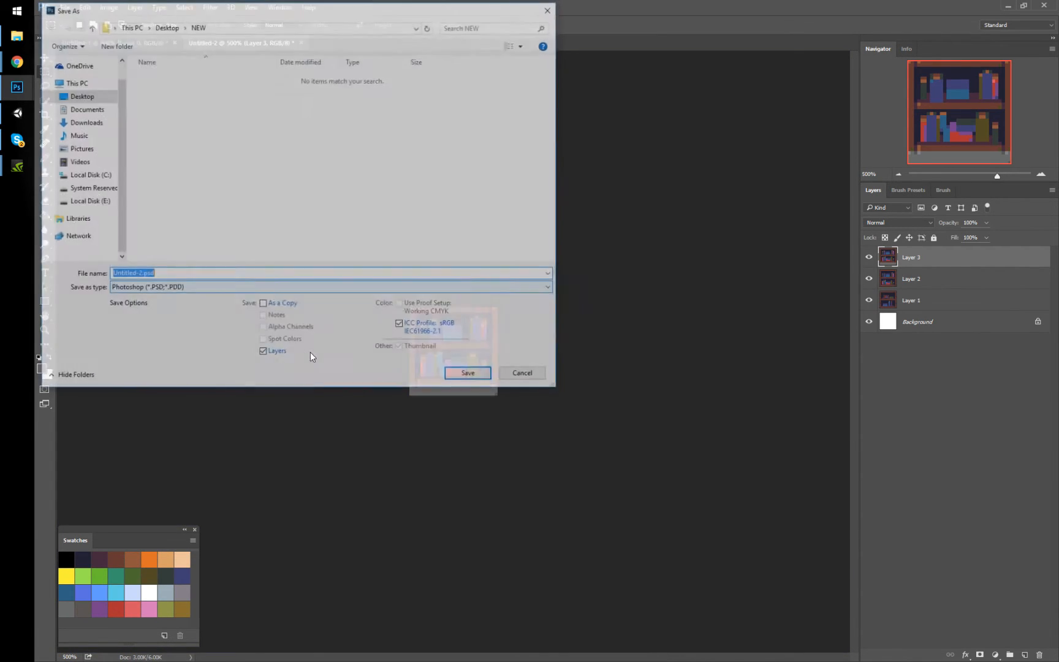
pyautogui.click(235, 288)
pyautogui.click(233, 440)
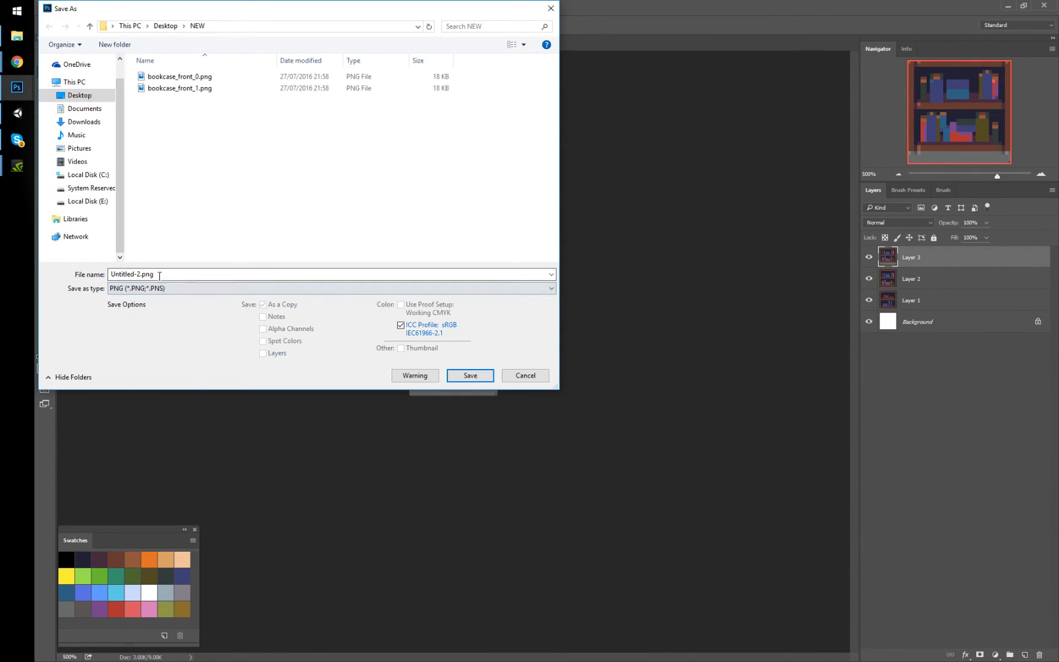
pyautogui.click(179, 89)
pyautogui.click(158, 274)
pyautogui.click(158, 273)
pyautogui.press('Delete')
pyautogui.write('2')
pyautogui.press('Return')
pyautogui.press('Return')
# Copy the uppermost plain plank tile from Untitled-1 and paste it into Untitled-2
pyautogui.click(97, 43)
pyautogui.moveTo(395, 460); pyautogui.dragTo(532, 187)
pyautogui.hotkey('ctrl', 'c')
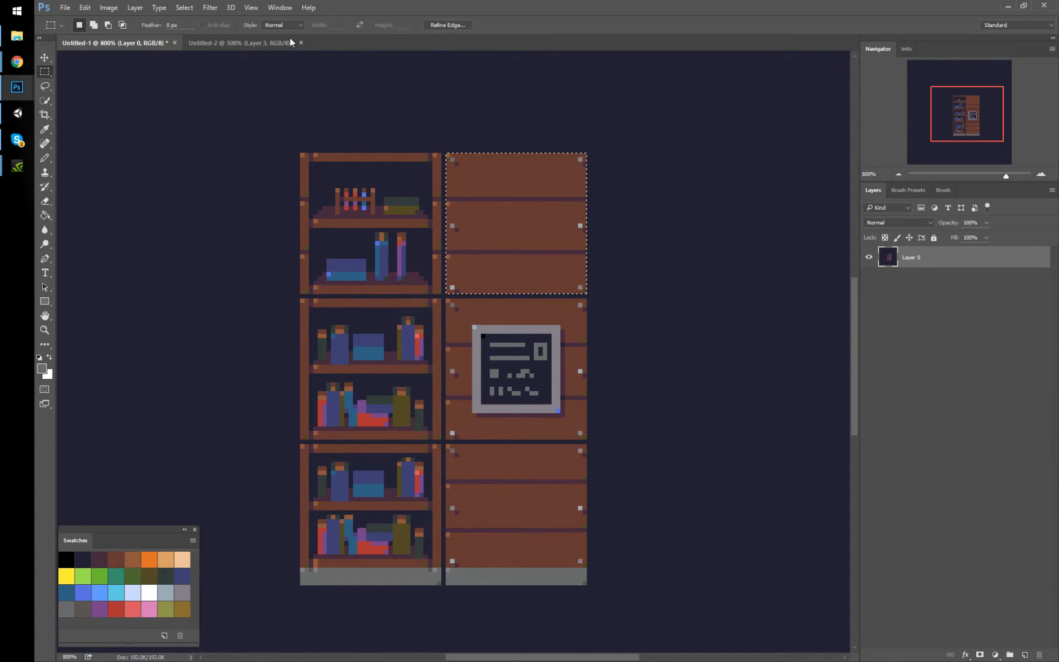
pyautogui.click(267, 43)
pyautogui.hotkey('ctrl', 'v')
# Save the plain plank tile as a PNG in the NEW folder, adapting the bookcase_front_trim file name
pyautogui.hotkey('ctrl', 'shift', 's')
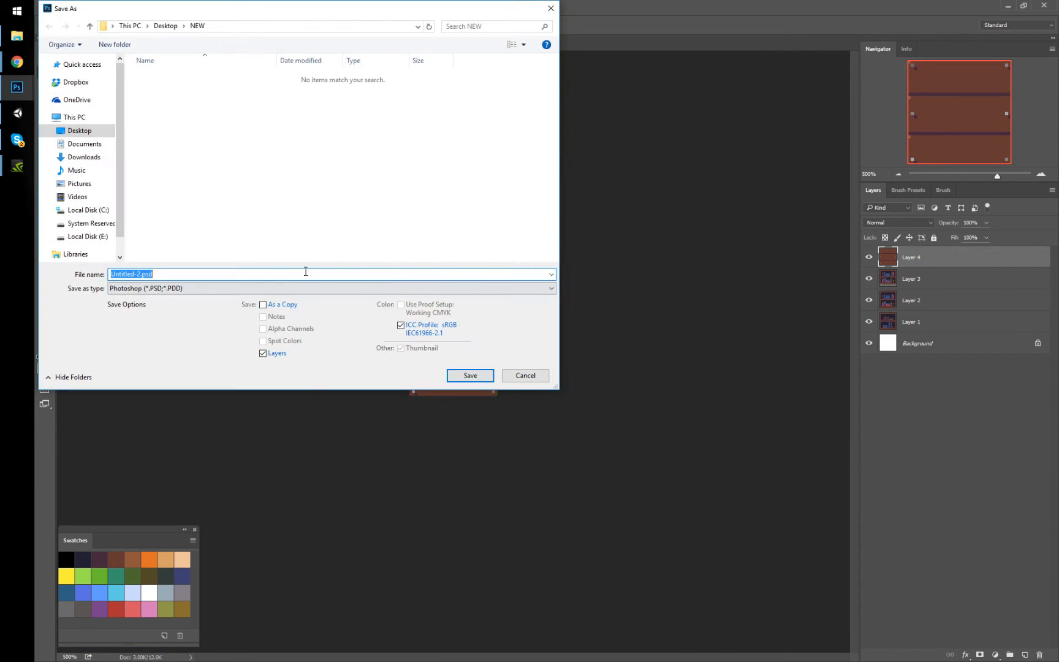
pyautogui.click(294, 288)
pyautogui.click(198, 440)
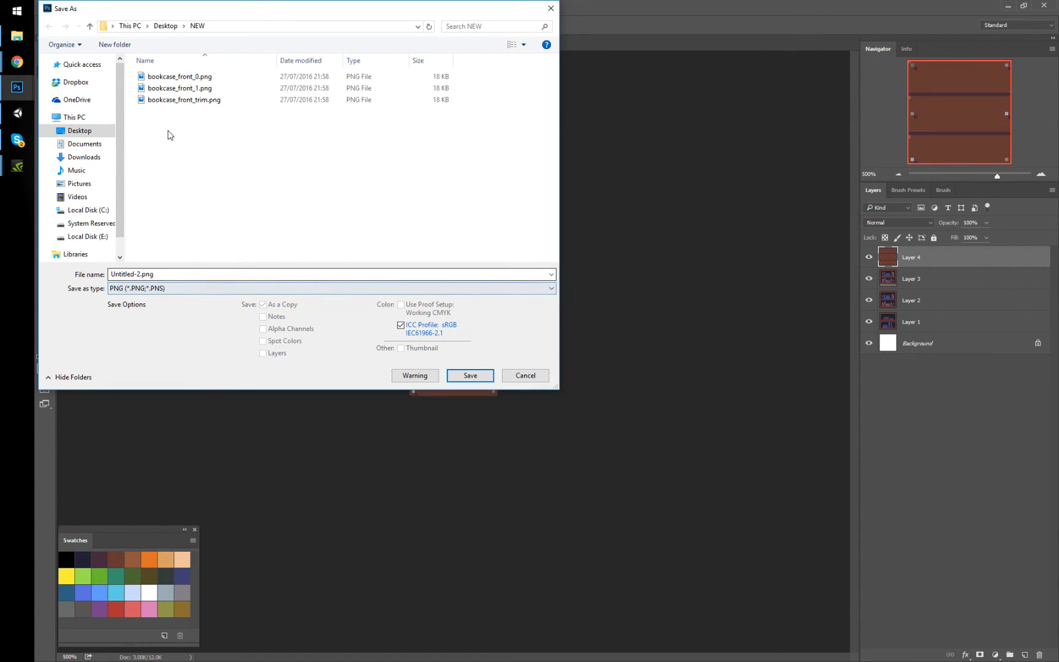
pyautogui.click(171, 98)
pyautogui.click(140, 274)
pyautogui.moveTo(139, 274); pyautogui.dragTo(313, 277)
pyautogui.write('.png')
pyautogui.press('Return')
pyautogui.press('Return')
# Copy the middle plank tile with the grey plaque from Untitled-1 and paste it into Untitled-2
pyautogui.click(120, 44)
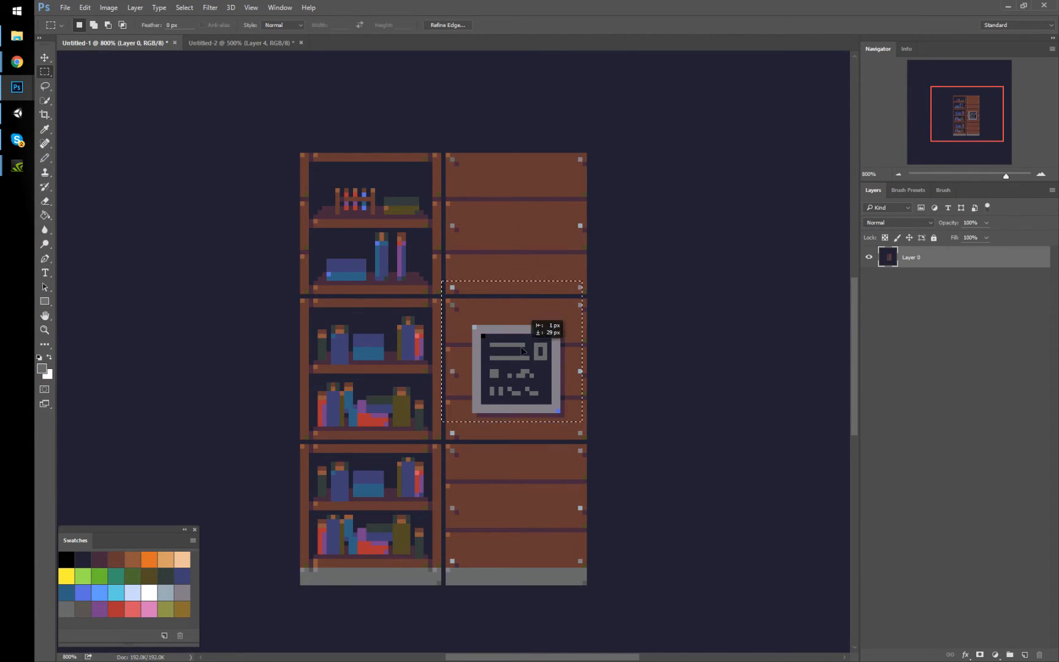
pyautogui.click(267, 42)
pyautogui.hotkey('ctrl', 'v')
# Start saving the plaque tile in PNG format and rename the existing bookcase_top.png in the NEW folder as bookcase_top_0.png
pyautogui.hotkey('ctrl', 'shift', 's')
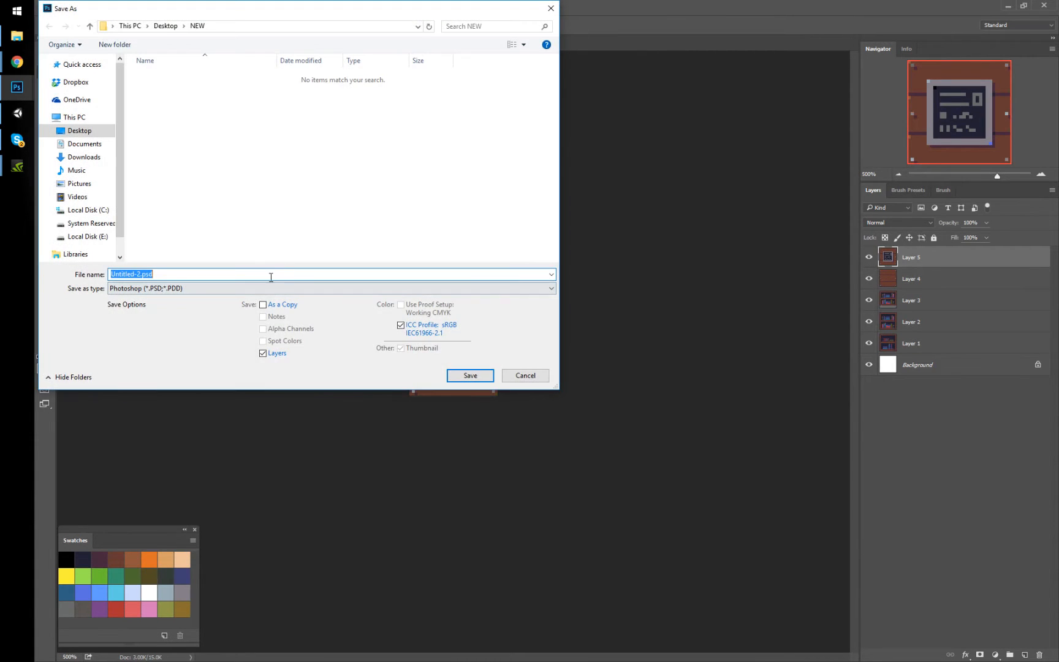
pyautogui.click(261, 288)
pyautogui.click(207, 440)
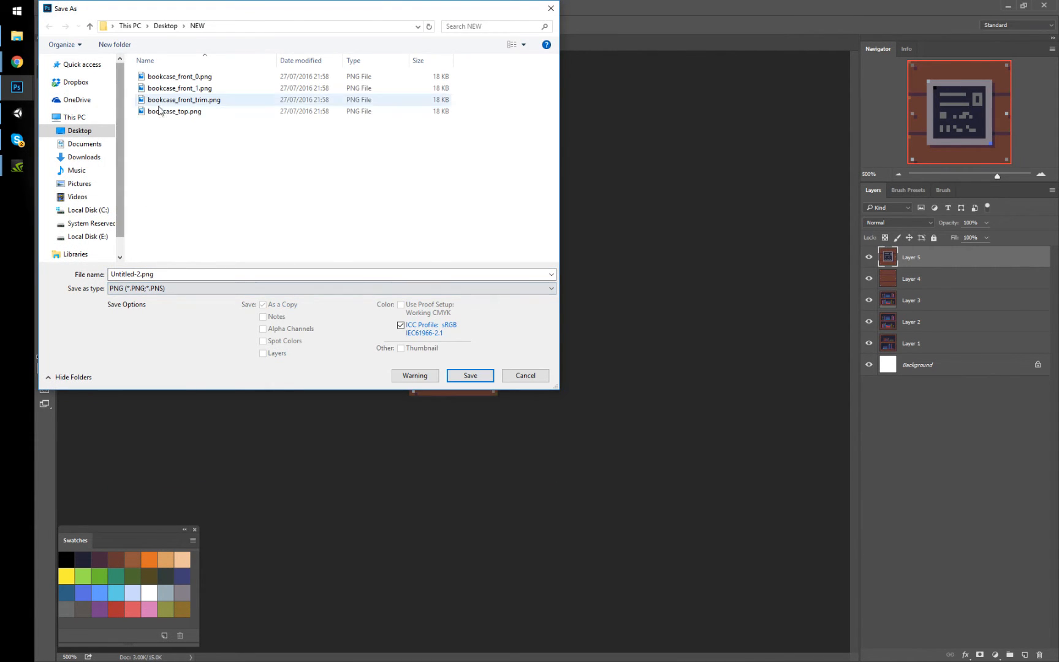
pyautogui.click(182, 112)
pyautogui.click(187, 111)
pyautogui.press('Right')
pyautogui.write('_0')
pyautogui.click(225, 179)
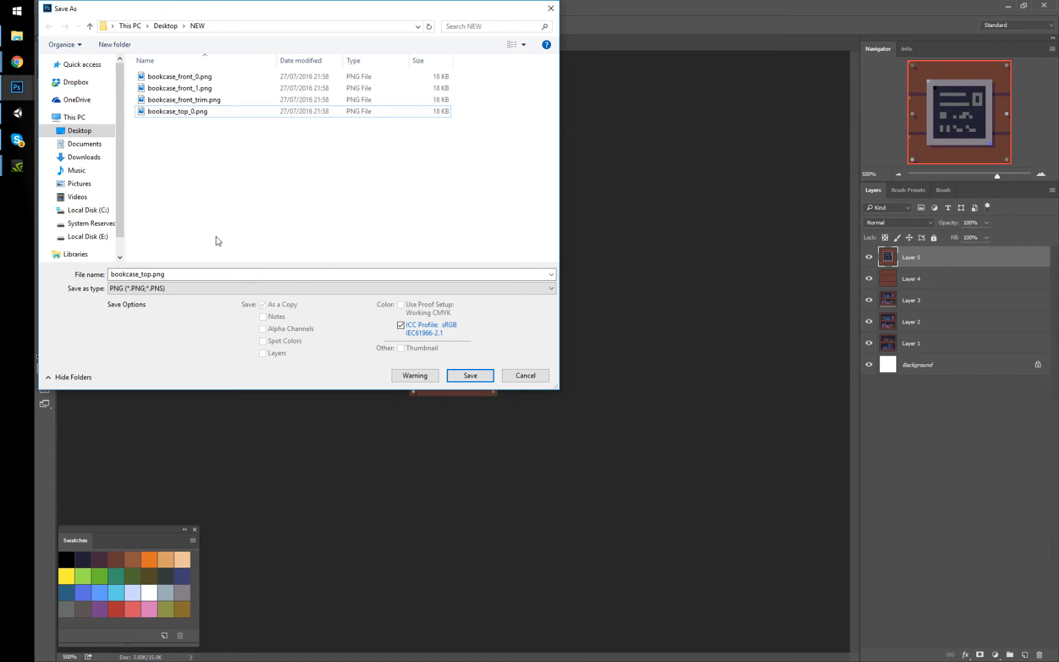
# Save the plaque tile in the NEW folder as bookcase_top_1.png, adapting the bookcase_top_0 file name
pyautogui.click(197, 109)
pyautogui.click(184, 229)
pyautogui.click(165, 273)
pyautogui.click(156, 273)
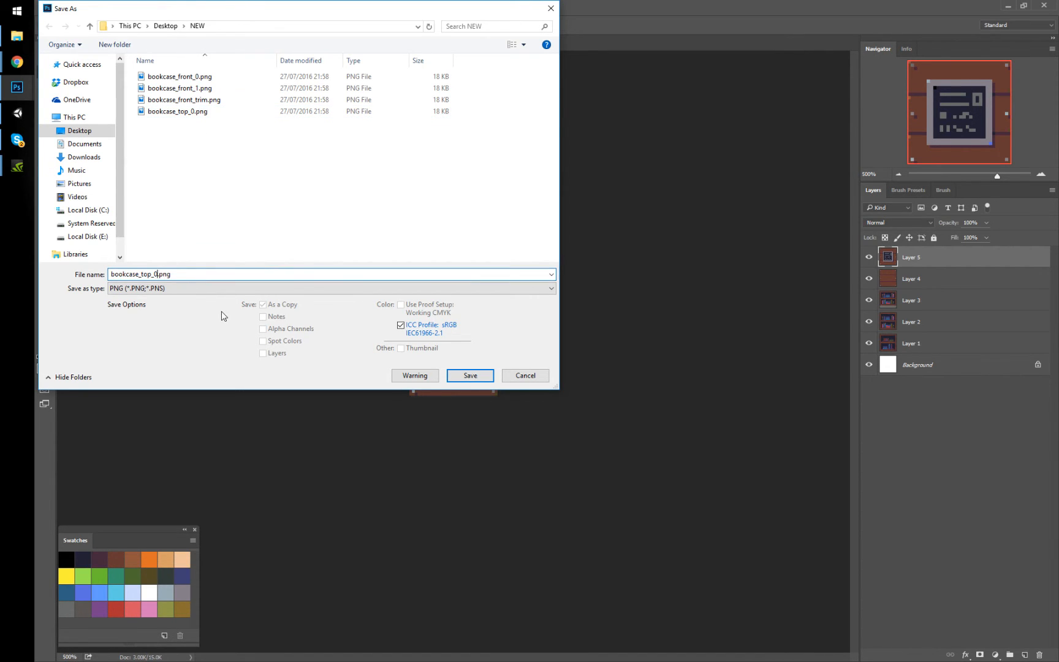
pyautogui.press('Return')
# Copy the lowest plank tile with the grey base from Untitled-1 and paste it into Untitled-2
pyautogui.click(115, 42)
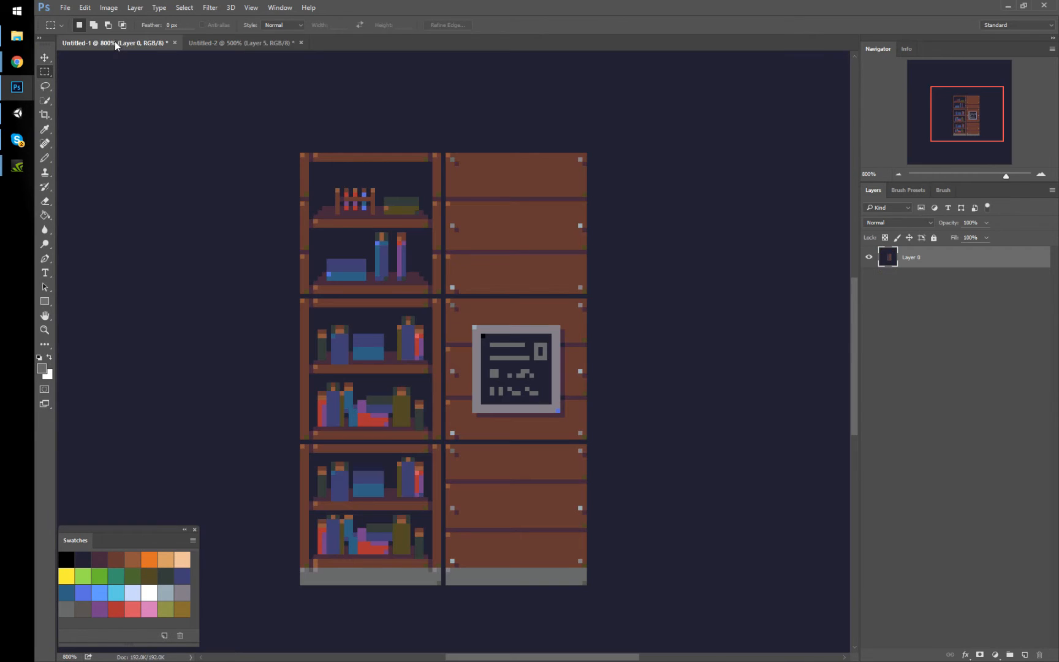
pyautogui.moveTo(451, 447); pyautogui.dragTo(590, 583)
pyautogui.click(225, 42)
pyautogui.hotkey('ctrl', 'v')
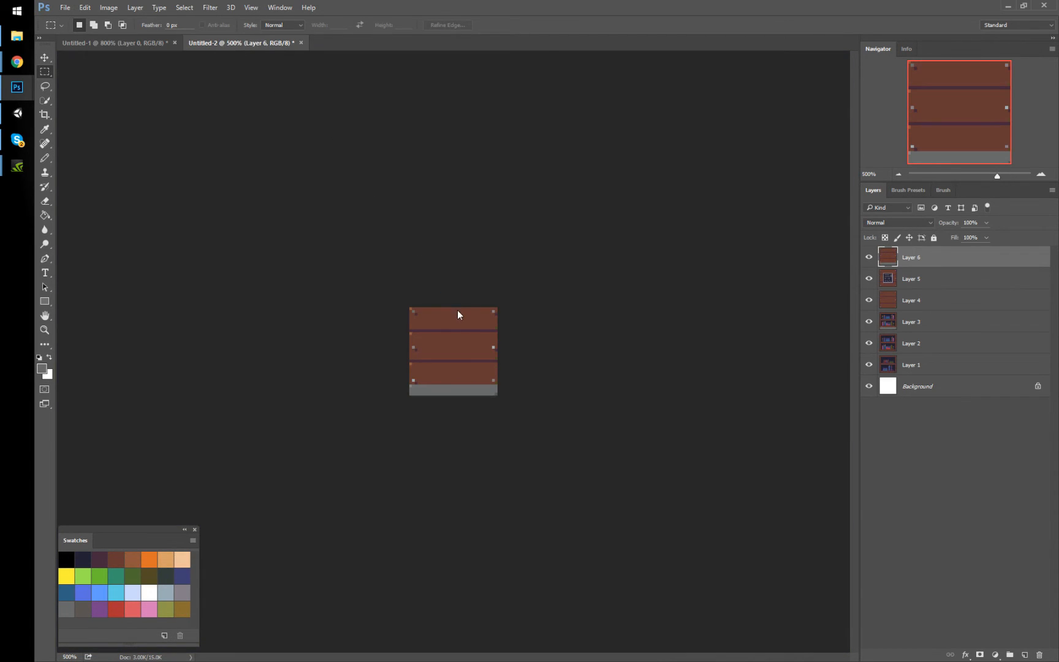
# Start saving the grey-based plank tile in PNG format, taking bookcase_top_1.png as the base for its file name
pyautogui.hotkey('ctrl', 'shift', 's')
pyautogui.click(218, 288)
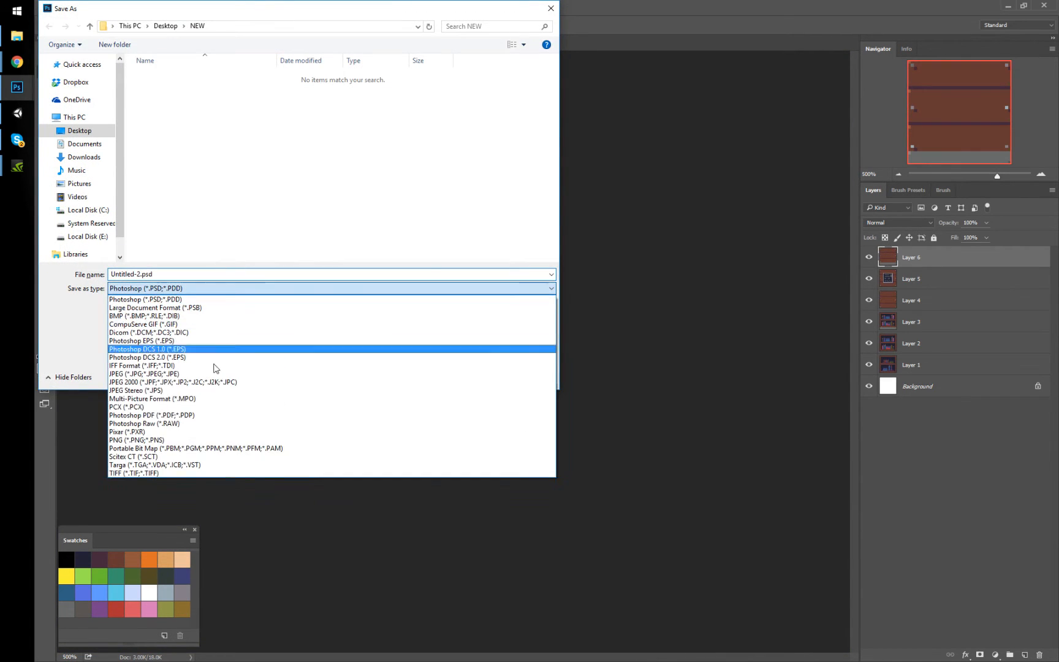
pyautogui.click(181, 442)
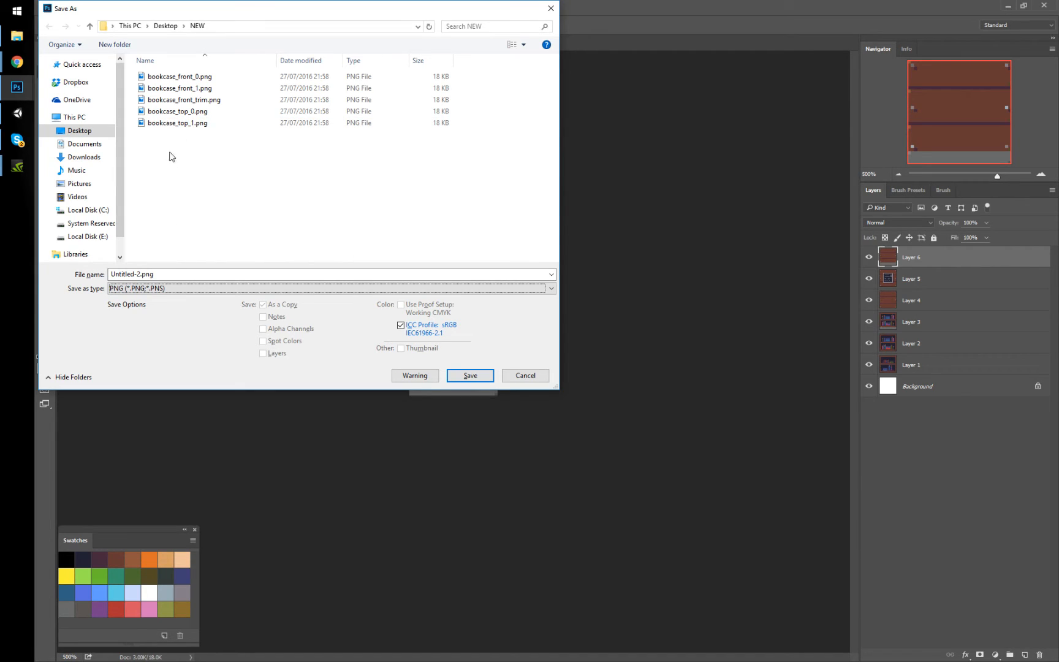
pyautogui.click(183, 122)
pyautogui.click(160, 273)
pyautogui.click(159, 273)
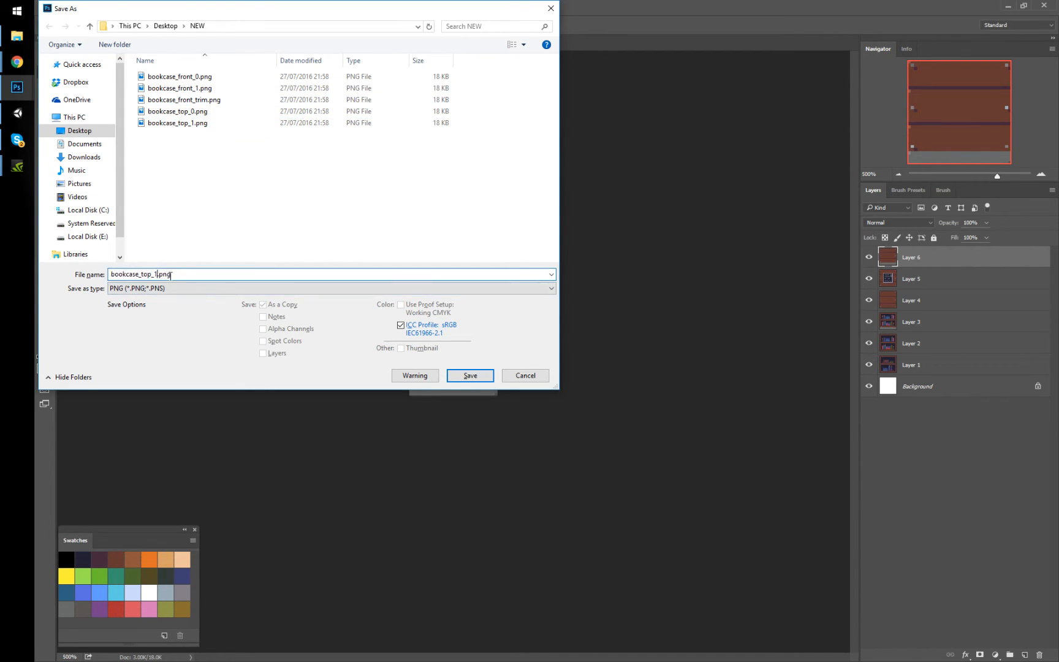
# Rename the existing bookcase_top_0.png in the NEW folder as bookcase_side_0.png
pyautogui.click(177, 111)
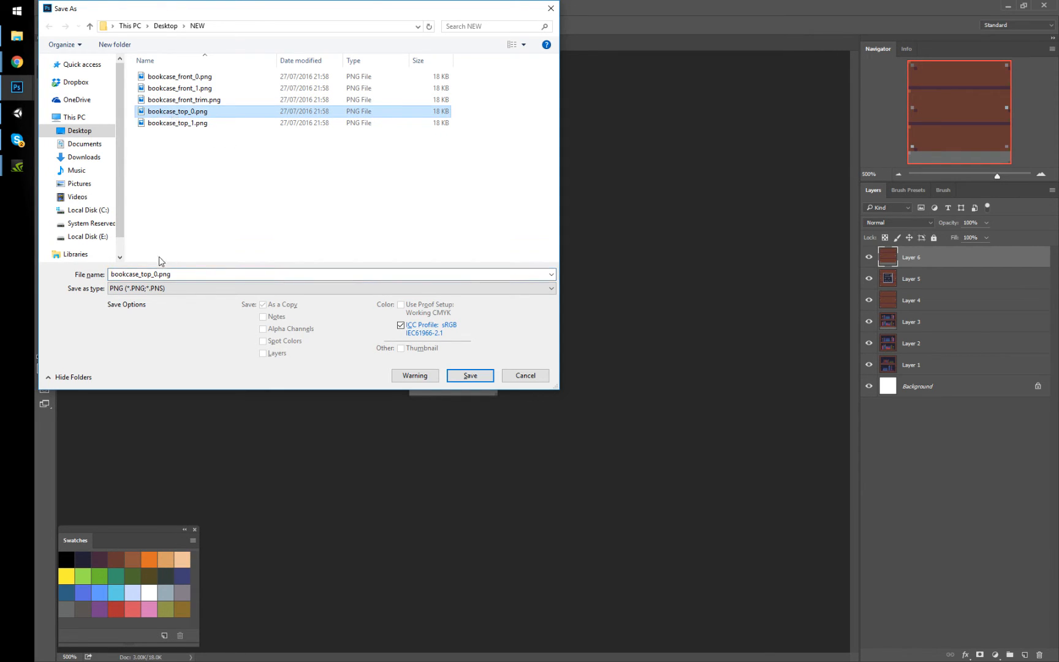
pyautogui.click(186, 116)
pyautogui.click(186, 116)
pyautogui.press('BackSpace')
pyautogui.press('BackSpace')
pyautogui.press('BackSpace')
pyautogui.press('BackSpace')
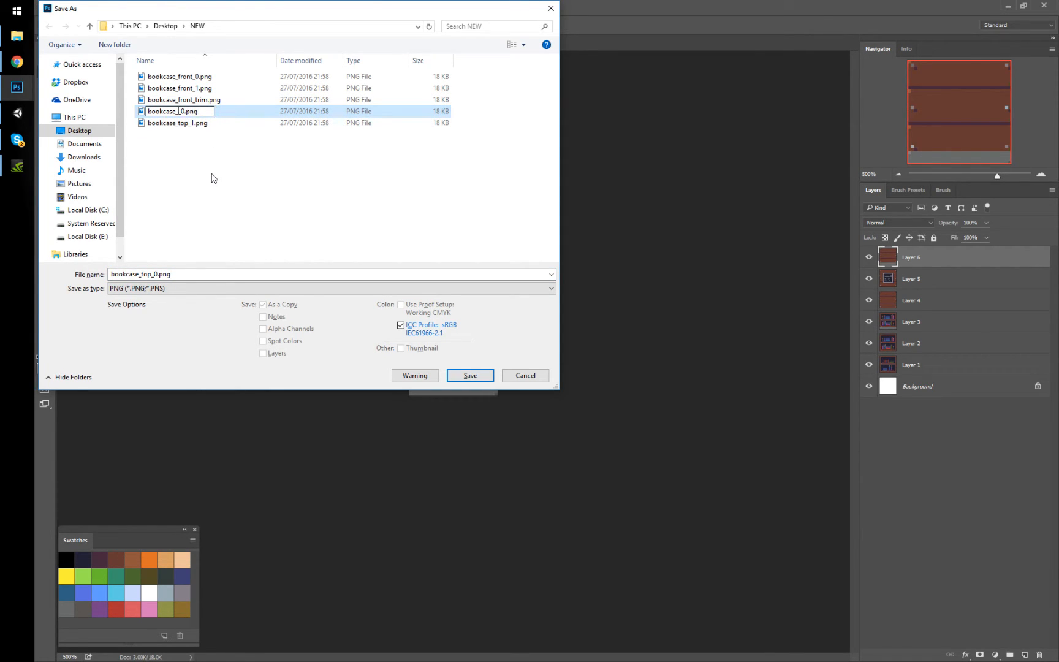
pyautogui.write('side_')
pyautogui.press('Return')
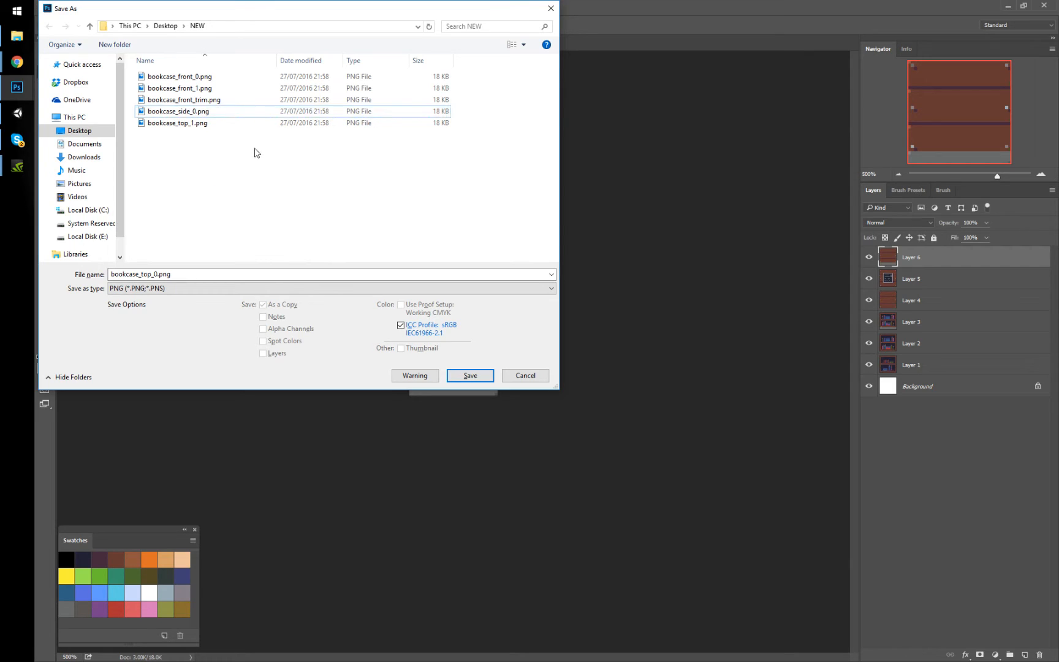
# Rename the existing bookcase_top_1.png in the NEW folder as bookcase_side_1.png
pyautogui.click(190, 126)
pyautogui.click(188, 127)
pyautogui.click(188, 126)
pyautogui.press('BackSpace')
pyautogui.press('BackSpace')
pyautogui.press('BackSpace')
pyautogui.press('BackSpace')
pyautogui.write('side_')
pyautogui.press('Return')
# Save the grey-based plank tile as a PNG named bookcase_side_trim, based on the bookcase_side_1 file name
pyautogui.click(173, 124)
pyautogui.click(159, 274)
pyautogui.click(158, 274)
pyautogui.press('BackSpace')
pyautogui.write('trim')
pyautogui.press('Return')
pyautogui.press('Return')
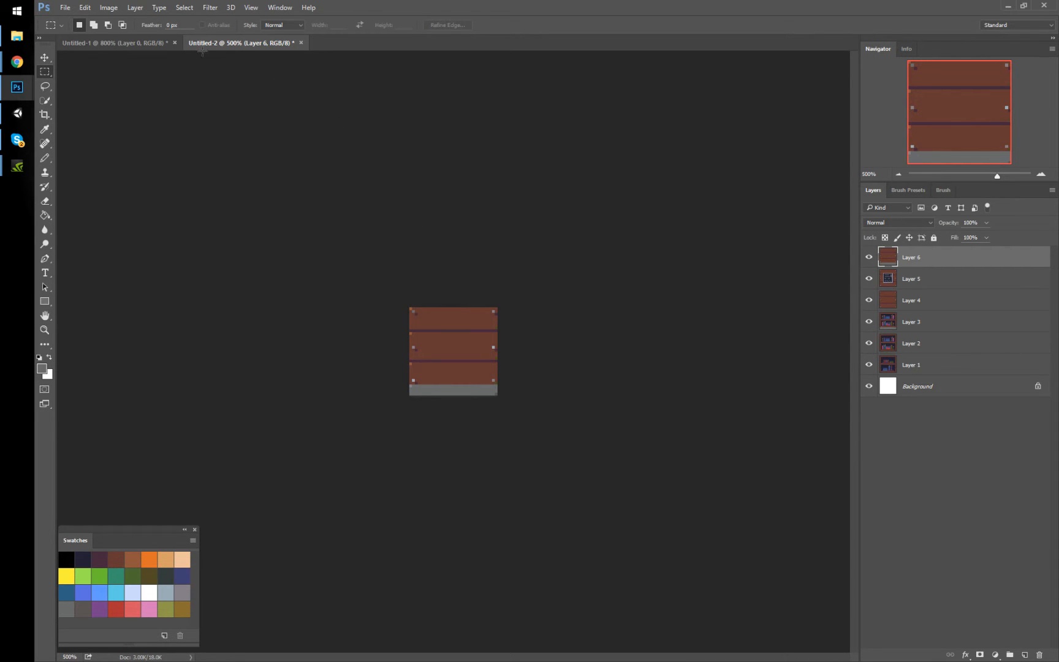
# Switch to Unity, review the existing bookcase model, and create a new scene without saving the current one
pyautogui.click(160, 42)
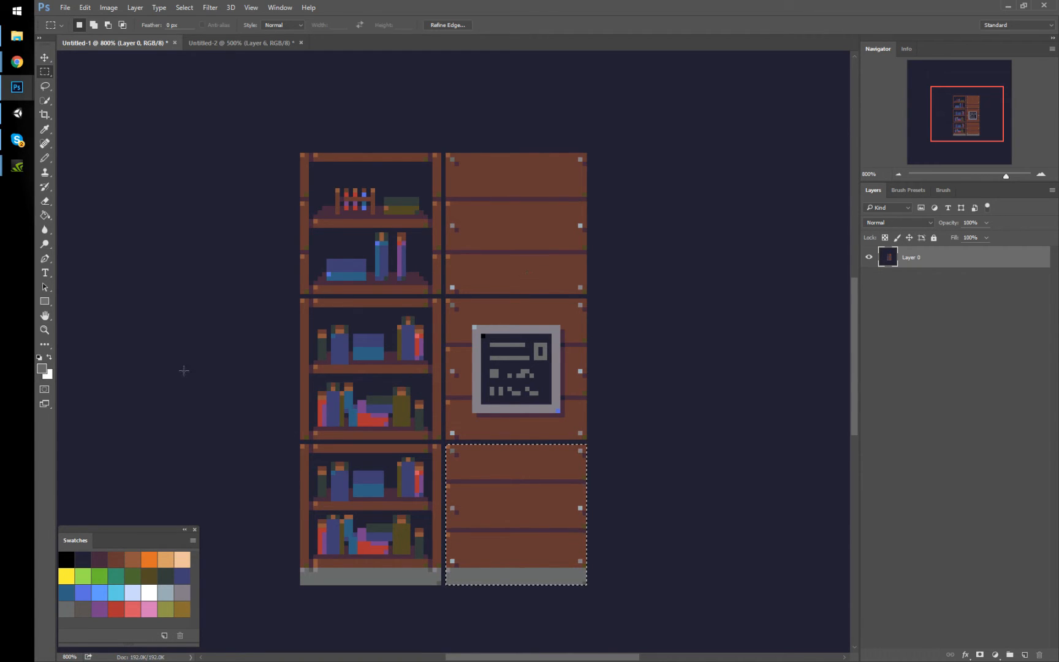
pyautogui.click(23, 120)
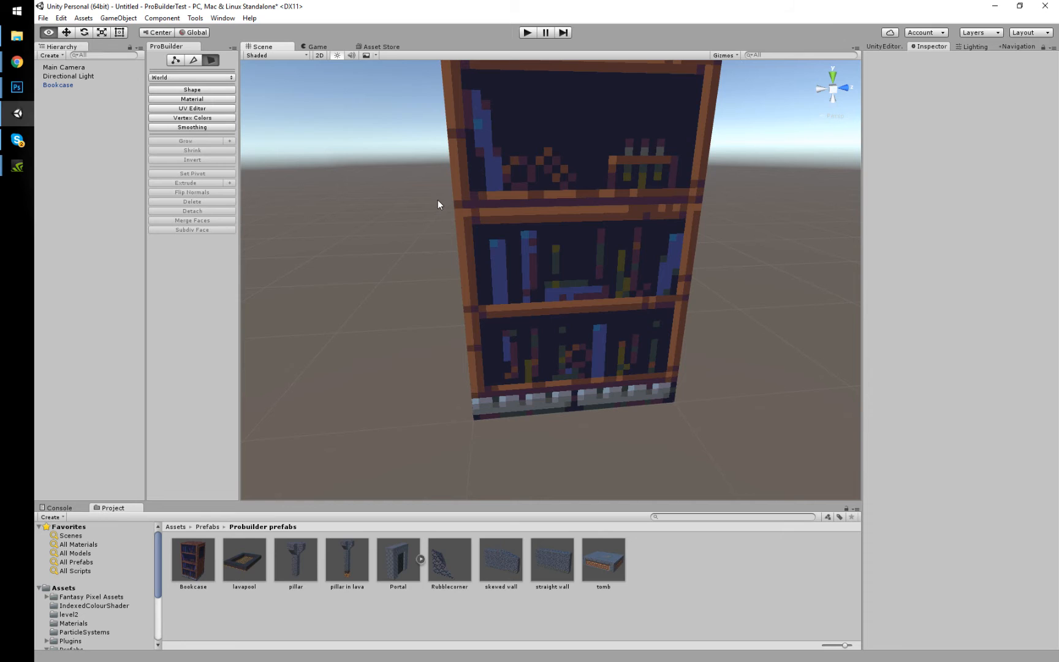
pyautogui.keyDown('alt'); pyautogui.moveTo(423, 215); pyautogui.dragTo(551, 304); pyautogui.keyUp('alt')
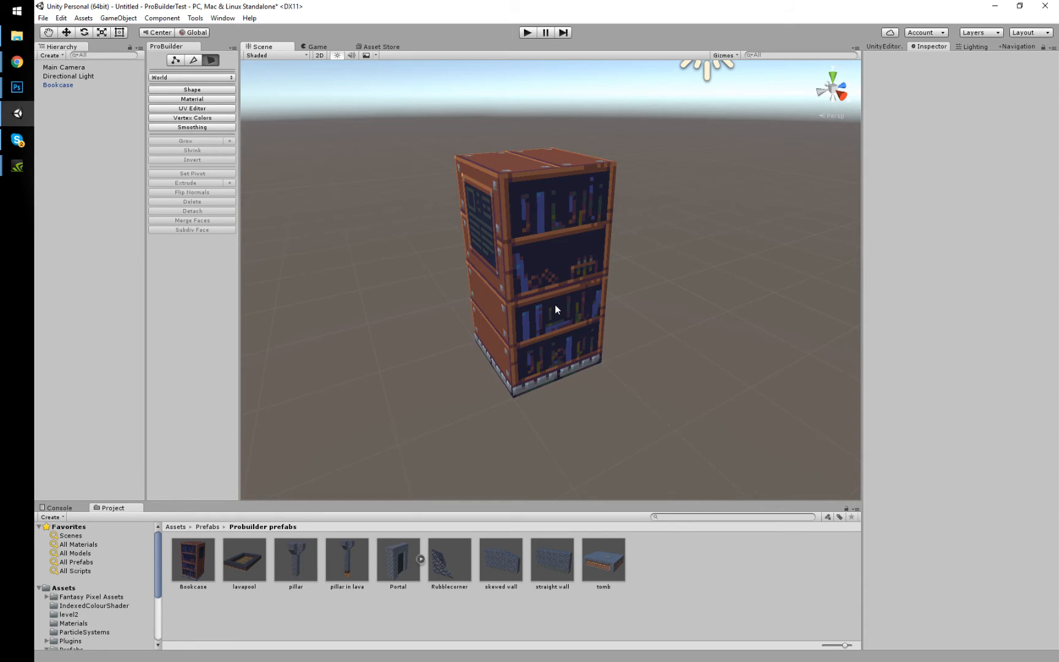
pyautogui.keyDown('alt'); pyautogui.moveTo(554, 303); pyautogui.dragTo(565, 292); pyautogui.keyUp('alt')
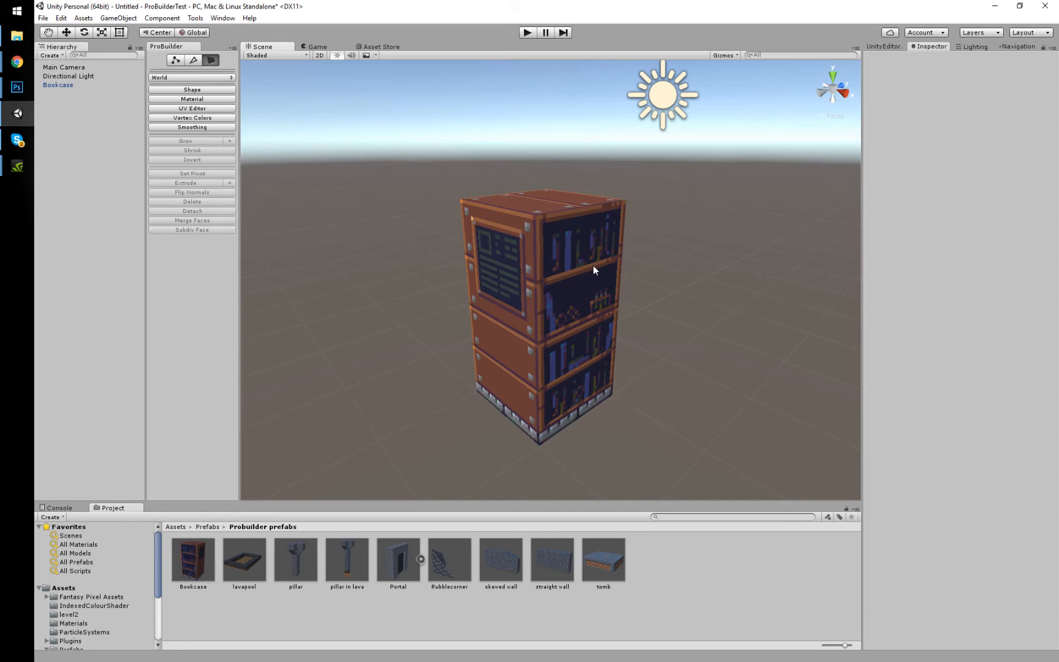
pyautogui.hotkey('ctrl', 'n')
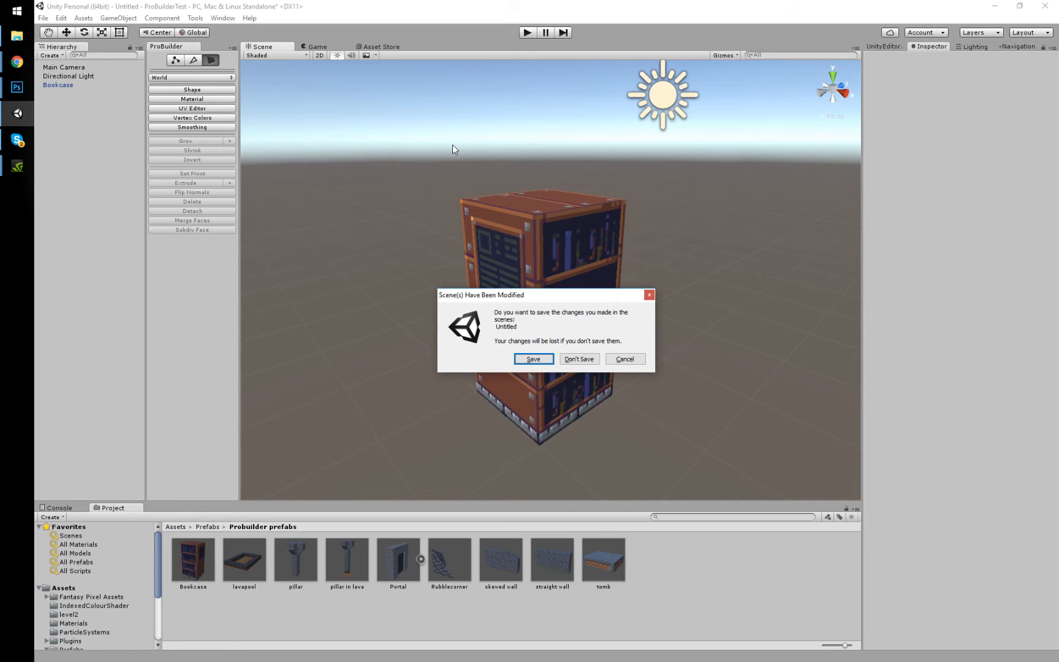
pyautogui.press('Right')
pyautogui.press('Return')
pyautogui.moveTo(580, 168); pyautogui.dragTo(518, 230, button='right')
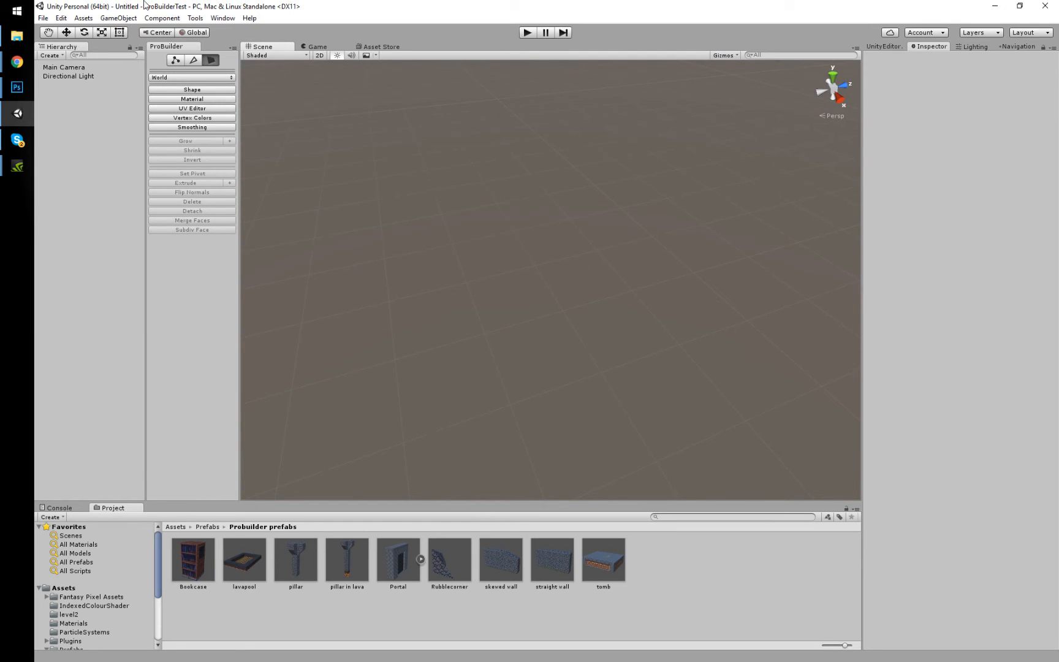
# Show the prefabs folder in File Explorer and copy all the tile PNGs from the NEW folder on the Desktop
pyautogui.rightClick(668, 560)
pyautogui.click(733, 363)
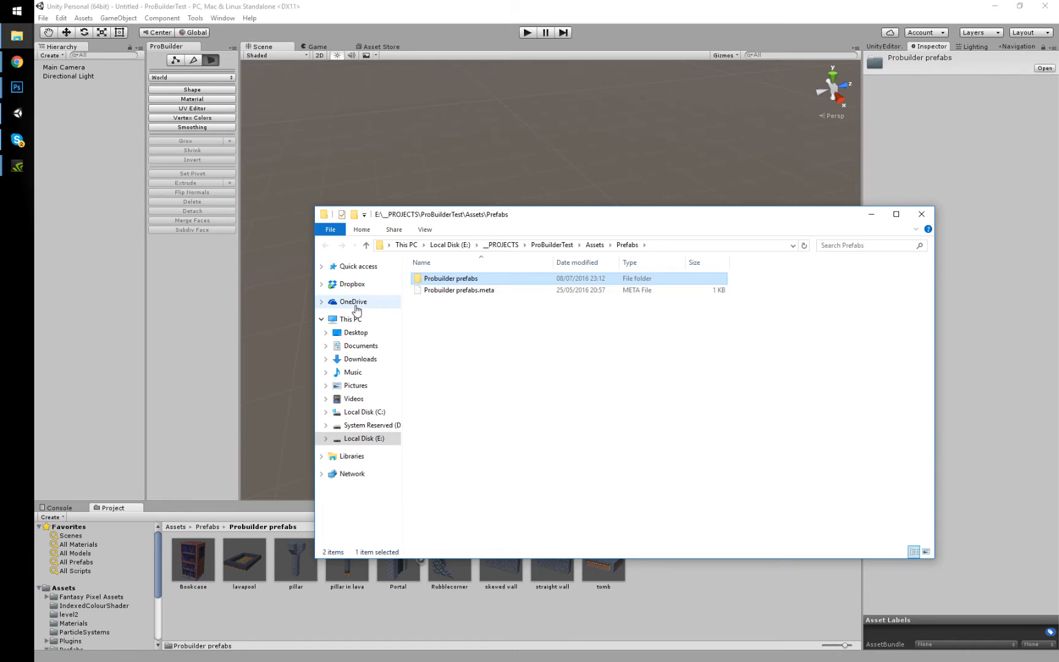
pyautogui.click(355, 332)
pyautogui.doubleClick(443, 297)
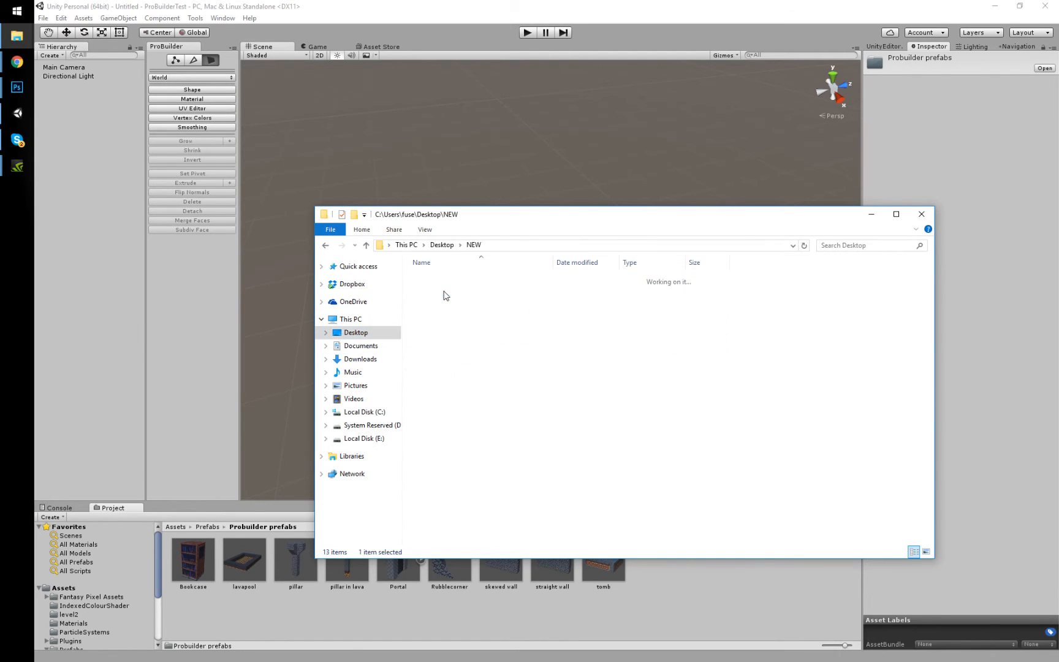
pyautogui.hotkey('ctrl', 'a')
# Create a folder named tutorialtextures in the ProBuilderTest project's Assets folder
pyautogui.hotkey('alt', 'Left')
pyautogui.hotkey('alt', 'Left')
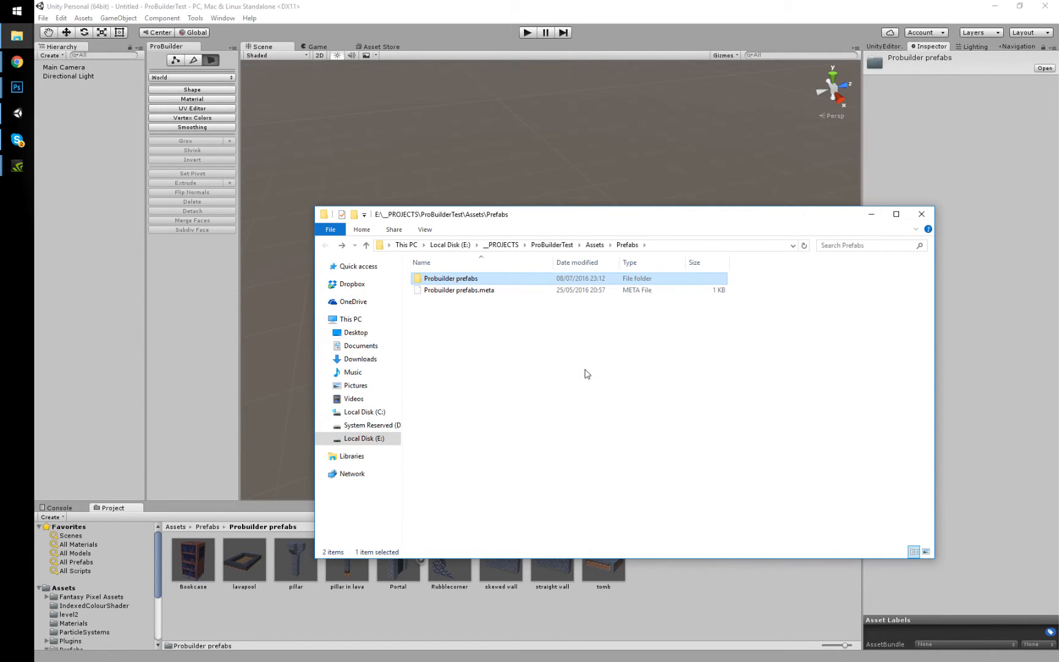
pyautogui.click(593, 245)
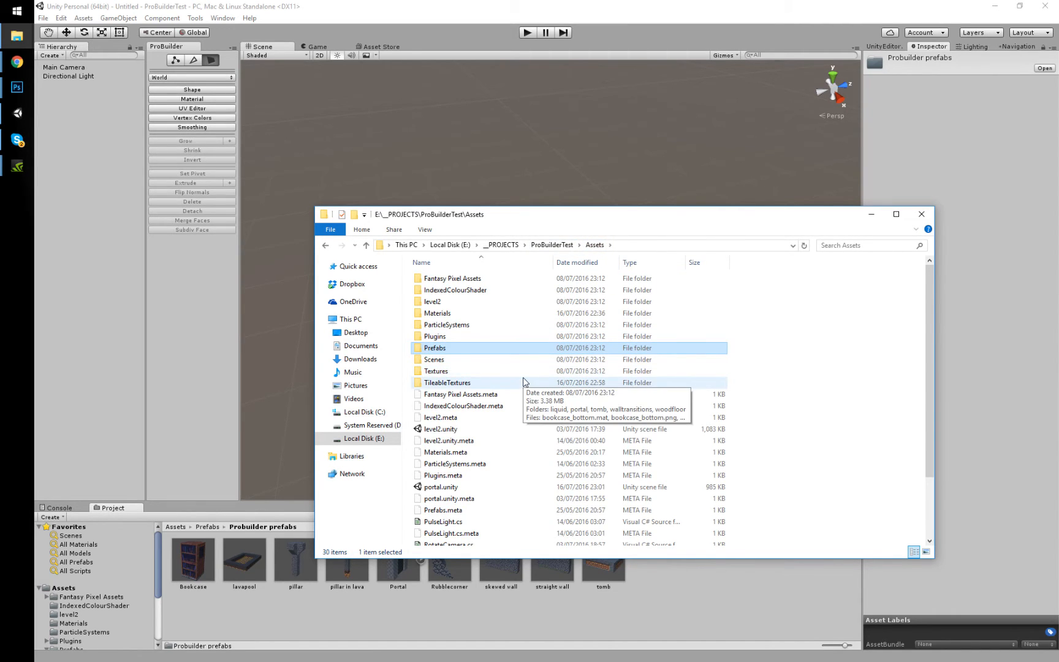
pyautogui.hotkey('ctrl', 'shift', 'n')
pyautogui.write('tutorial')
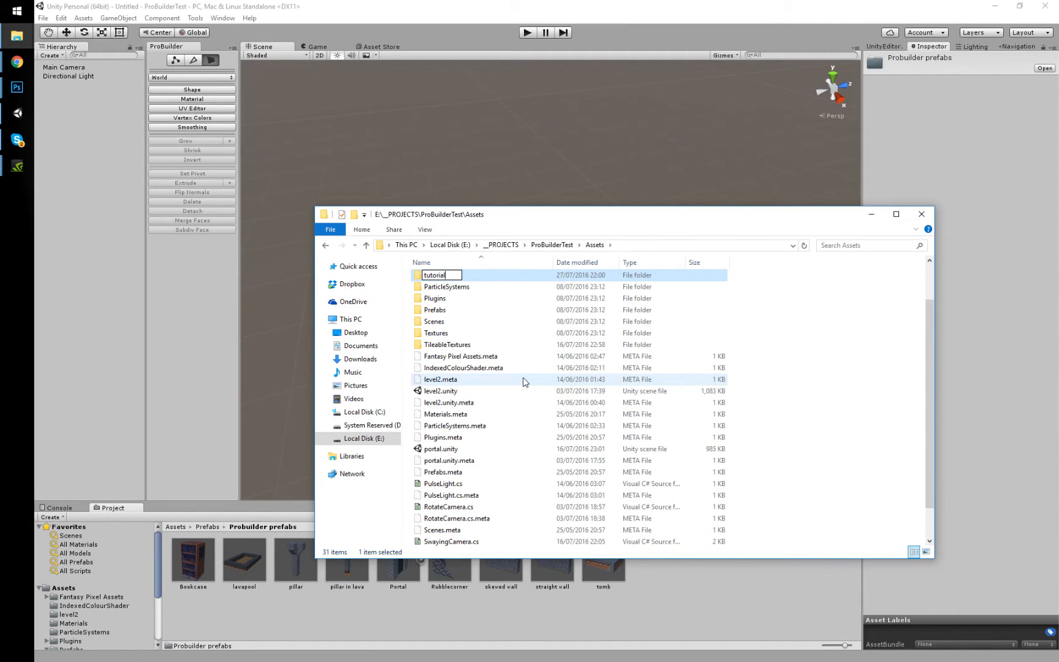
pyautogui.write('textures')
pyautogui.press('Return')
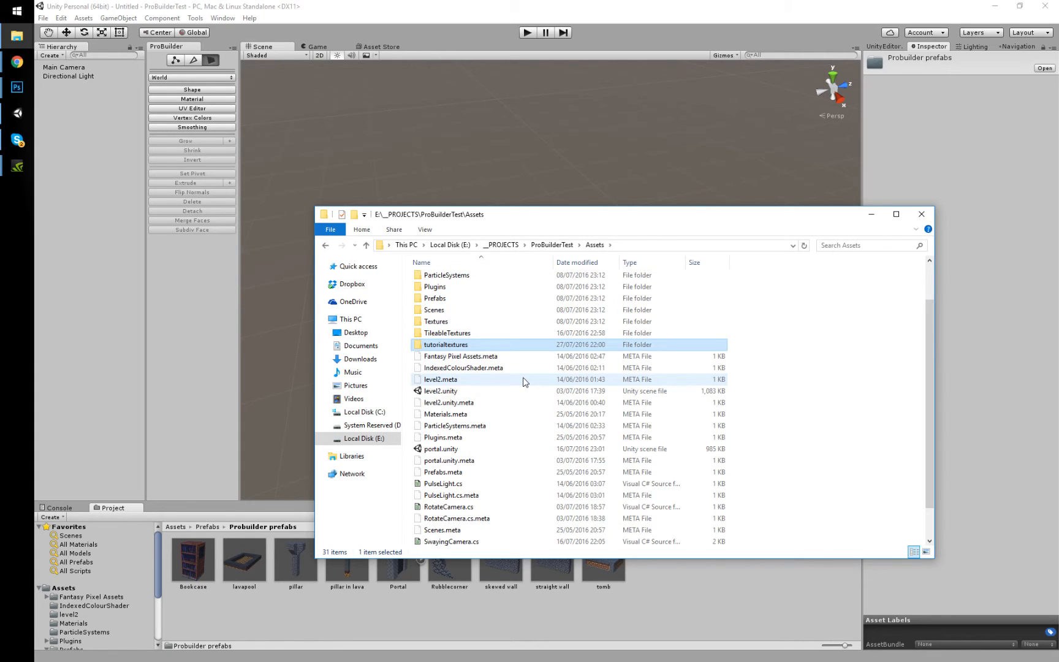
# Paste the copied tiles into tutorialtextures and select all six imported bookcase textures in Unity
pyautogui.press('Return')
pyautogui.hotkey('ctrl', 'v')
pyautogui.click(236, 588)
pyautogui.scroll(-5, 92, 612)
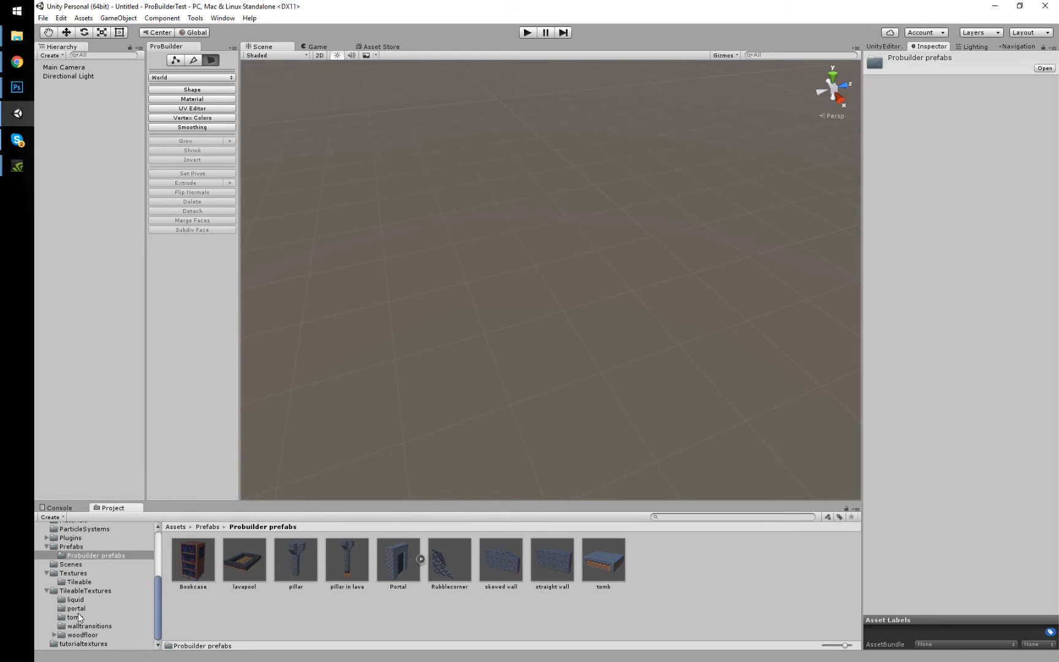
pyautogui.click(78, 644)
pyautogui.click(192, 559)
pyautogui.keyDown('shift'); pyautogui.click(449, 559); pyautogui.keyUp('shift')
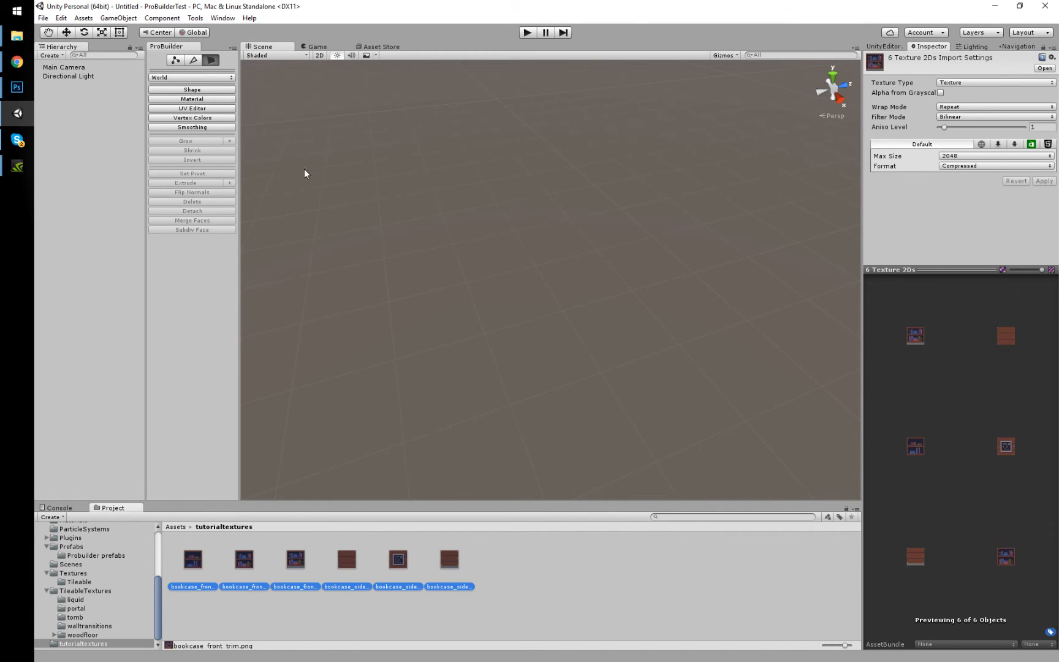
pyautogui.click(208, 90)
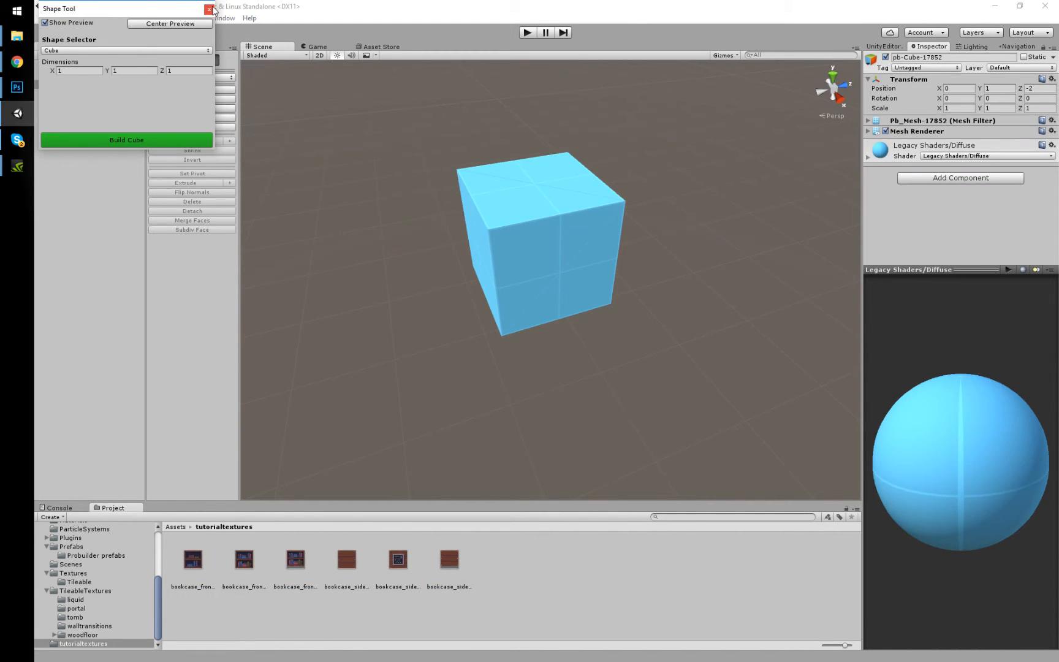
pyautogui.click(210, 9)
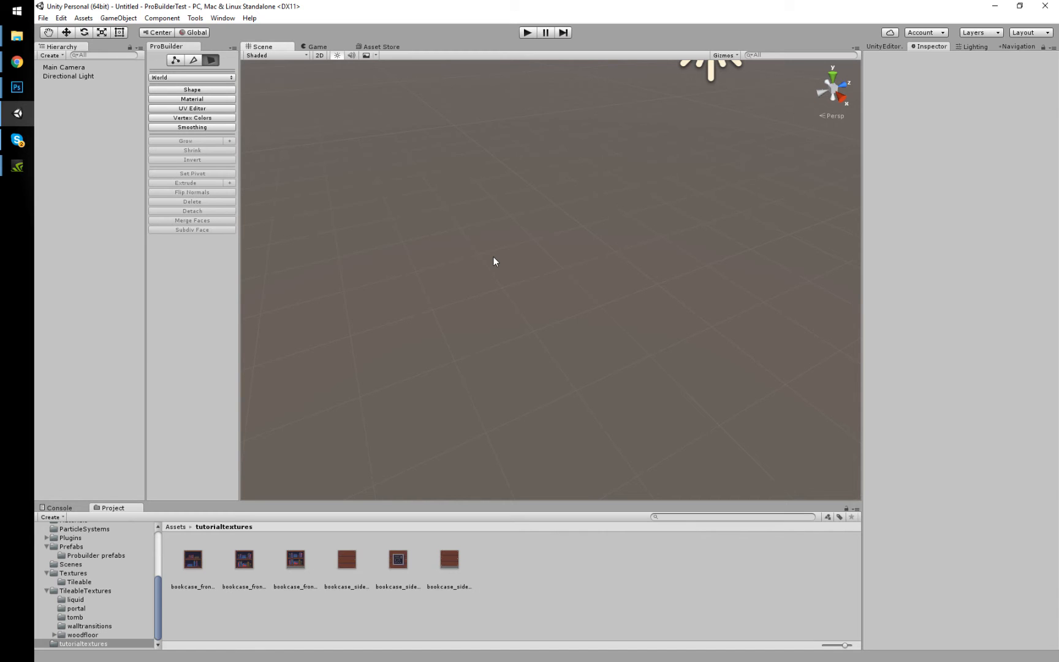
pyautogui.moveTo(613, 342); pyautogui.dragTo(601, 369, button='right')
pyautogui.moveTo(575, 304); pyautogui.dragTo(598, 298, button='right')
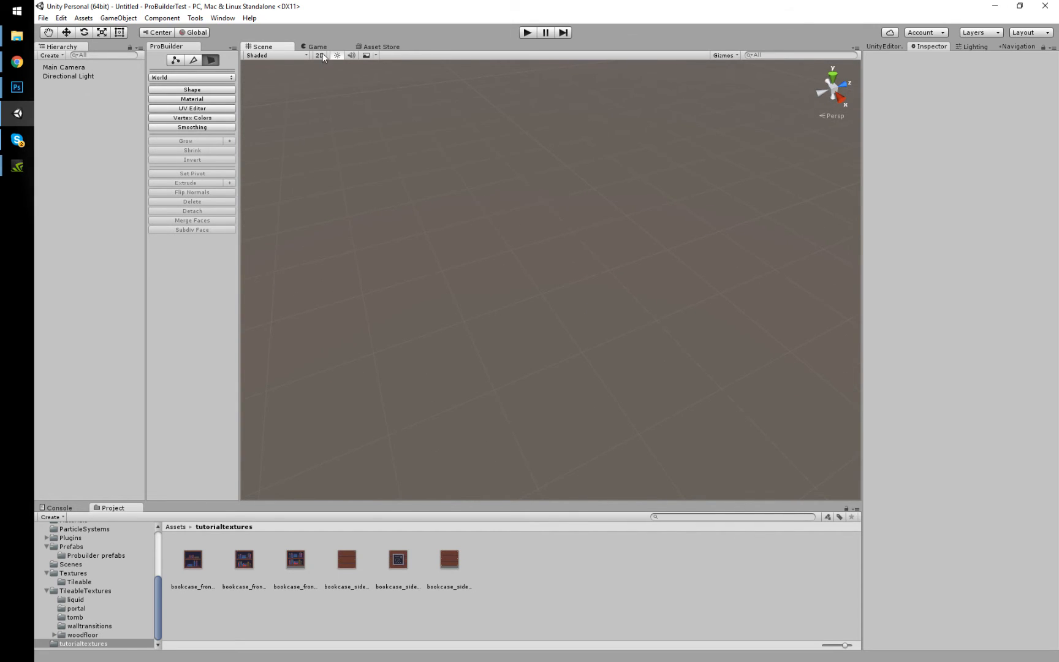
# Build a 1 × 1 × 1 ProBuilder cube, set its position to 0, 0, 0 and close the Shape Tool
pyautogui.click(202, 91)
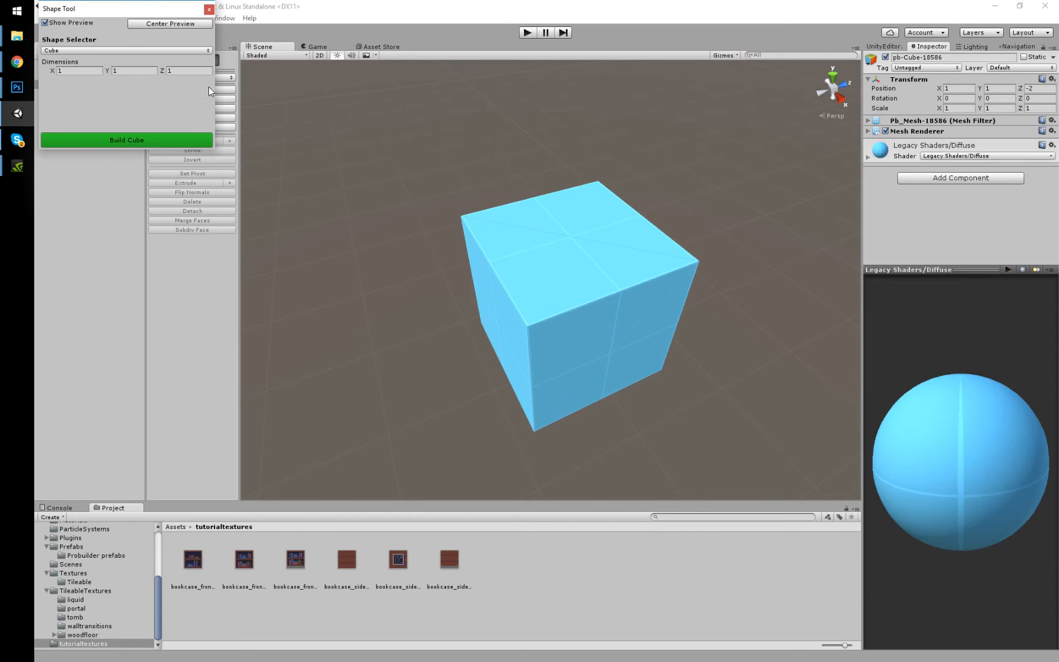
pyautogui.click(142, 138)
pyautogui.click(969, 88)
pyautogui.press('Tab')
pyautogui.write('0')
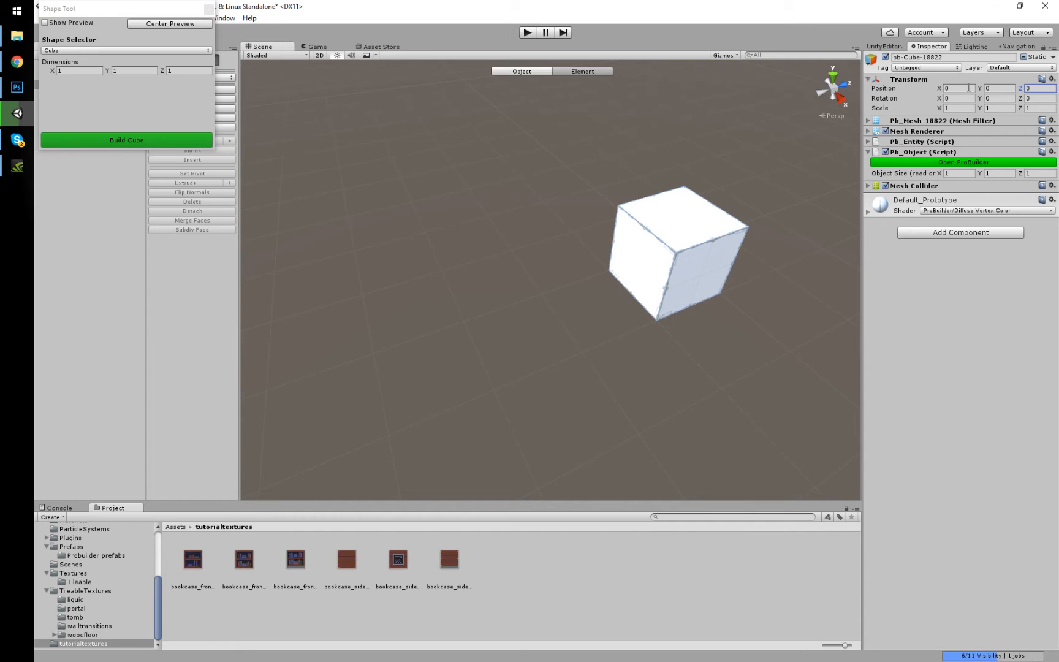
pyautogui.click(207, 8)
# Frame the new cube in the Scene view and look at it from a front corner
pyautogui.press('f')
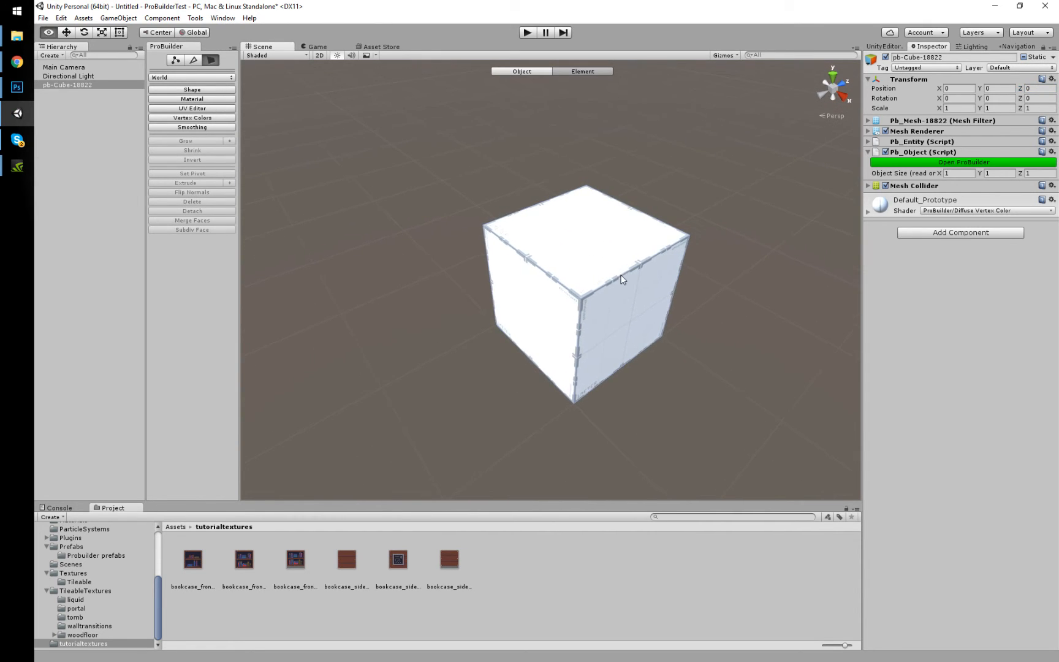
pyautogui.click(69, 86)
pyautogui.moveTo(575, 257); pyautogui.dragTo(494, 238, button='right')
pyautogui.press('s')
pyautogui.press('f')
pyautogui.keyDown('alt'); pyautogui.moveTo(495, 236); pyautogui.dragTo(541, 245); pyautogui.keyUp('alt')
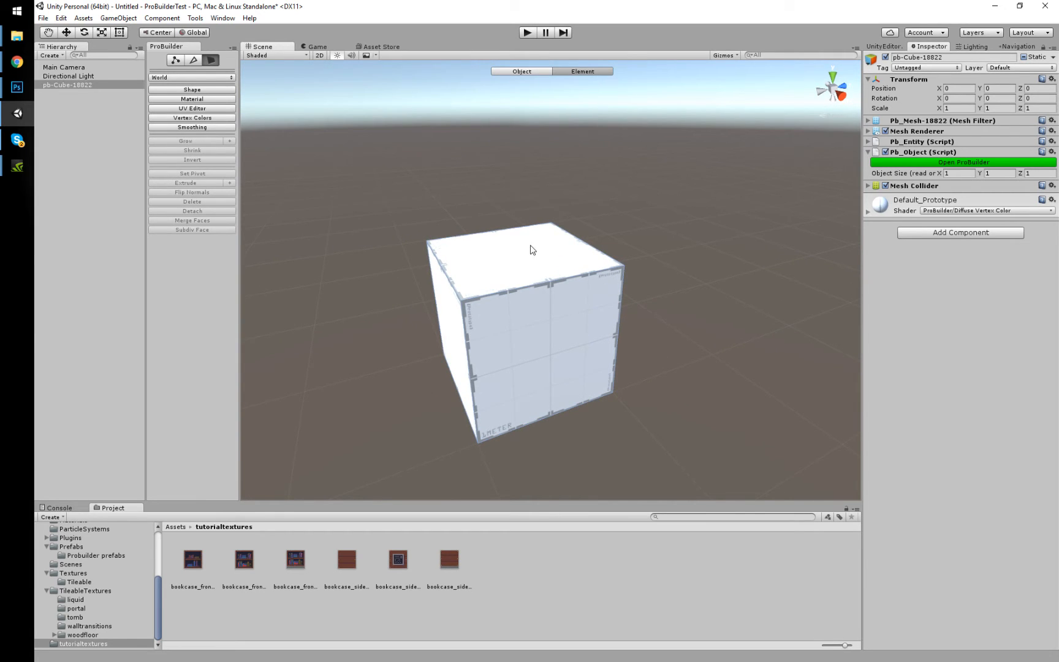
# Extrude the cube's top face upward by 1 unit to form a second block of the bookcase
pyautogui.click(520, 260)
pyautogui.moveTo(622, 327)
pyautogui.keyDown('alt'); pyautogui.mouseDown()
pyautogui.moveTo(638, 321)
pyautogui.moveTo(607, 329)
pyautogui.mouseUp(); pyautogui.keyUp('alt')
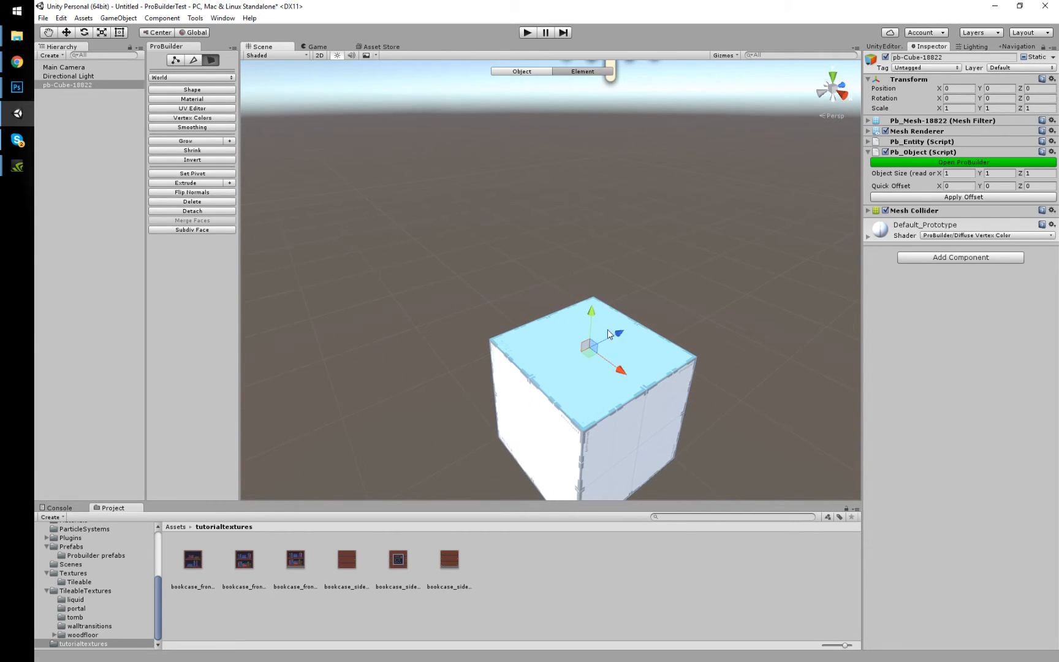
pyautogui.keyDown('alt'); pyautogui.moveTo(610, 170); pyautogui.dragTo(634, 279); pyautogui.keyUp('alt')
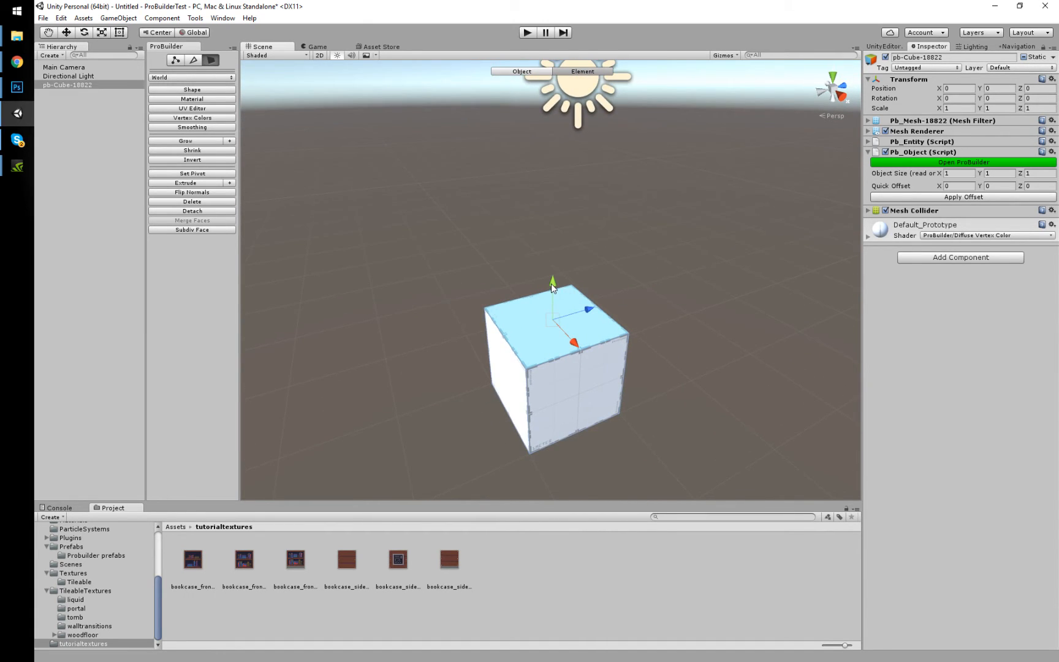
pyautogui.keyDown('shift'); pyautogui.moveTo(552, 287); pyautogui.dragTo(560, 234); pyautogui.keyUp('shift')
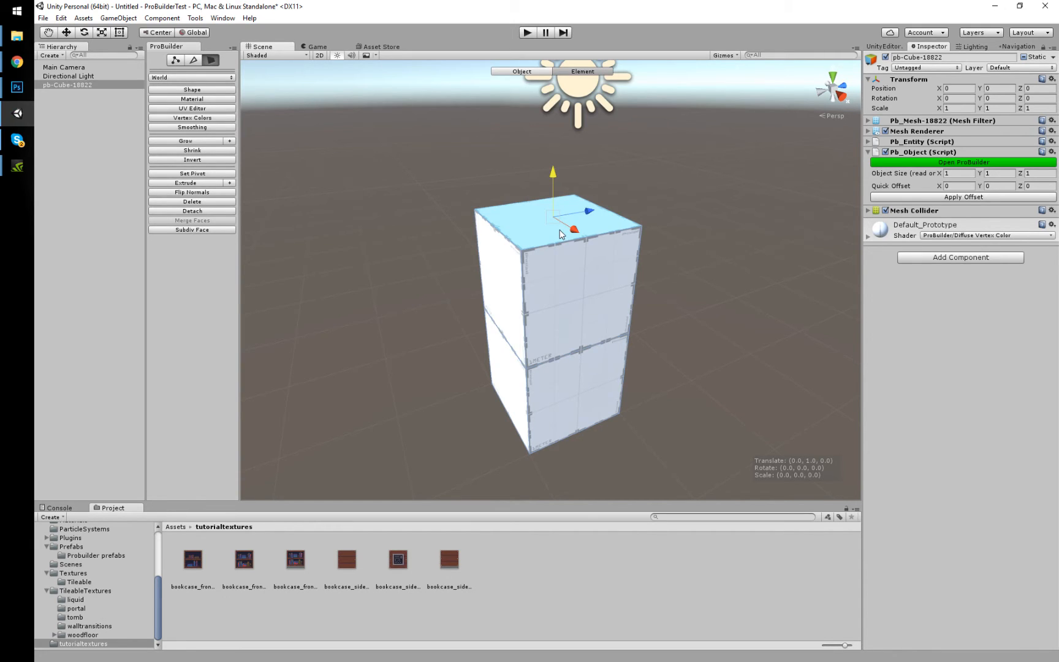
# Apply the bookcase_front_0 texture to the upper front face of the bookcase
pyautogui.moveTo(540, 298)
pyautogui.keyDown('alt'); pyautogui.mouseDown()
pyautogui.moveTo(448, 304)
pyautogui.moveTo(533, 312)
pyautogui.mouseUp(); pyautogui.keyUp('alt')
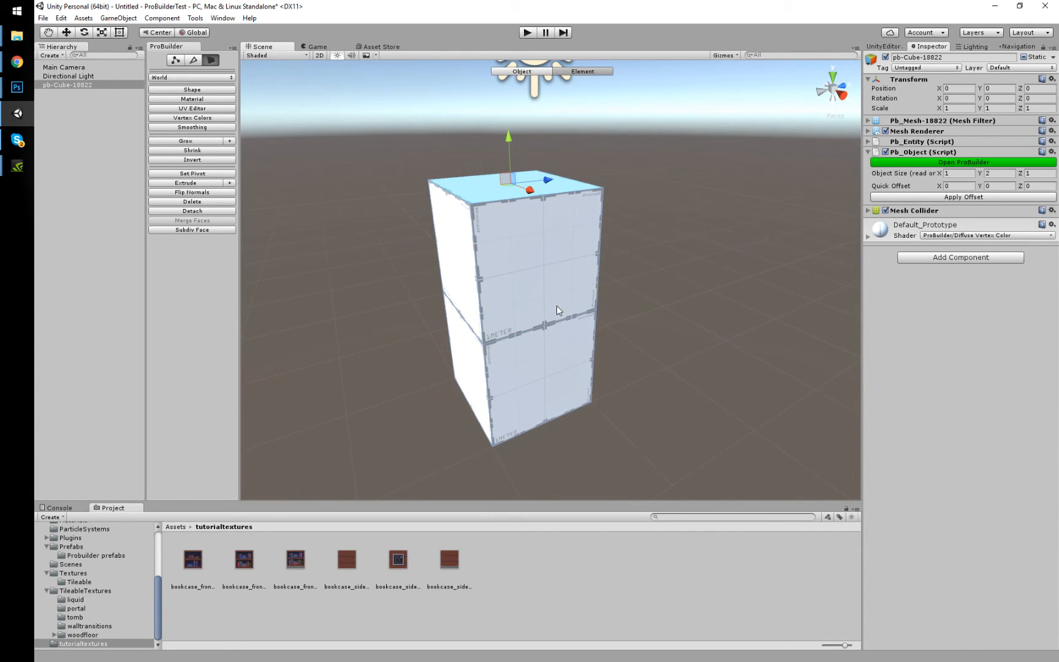
pyautogui.moveTo(557, 305)
pyautogui.keyDown('alt'); pyautogui.mouseDown()
pyautogui.moveTo(535, 291)
pyautogui.moveTo(737, 288)
pyautogui.moveTo(566, 293)
pyautogui.moveTo(538, 336)
pyautogui.moveTo(540, 314)
pyautogui.mouseUp(); pyautogui.keyUp('alt')
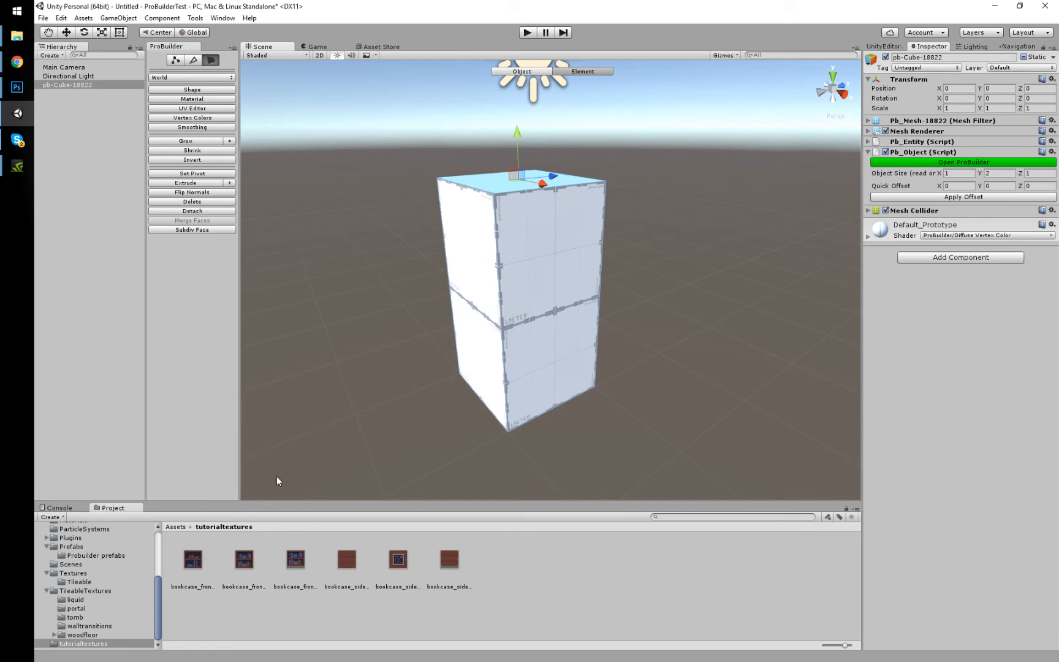
pyautogui.click(540, 259)
pyautogui.moveTo(194, 559); pyautogui.dragTo(565, 234)
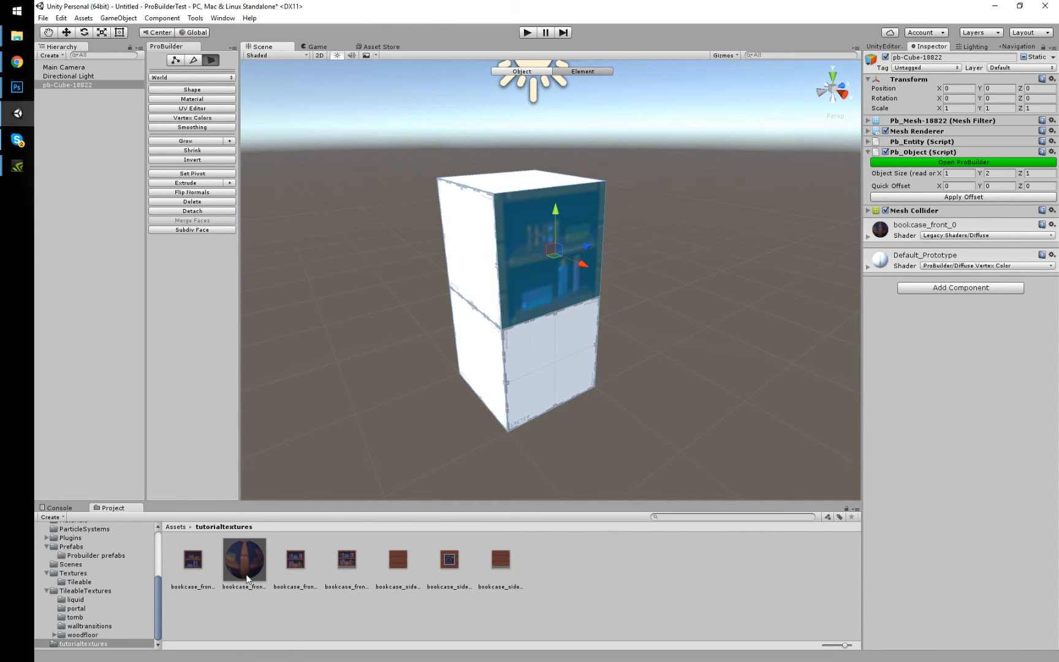
# Set the filter mode of all six bookcase textures to Point (no filter) and apply it
pyautogui.click(728, 320)
pyautogui.moveTo(728, 320); pyautogui.dragTo(658, 287, button='right')
pyautogui.press('w')
pyautogui.click(193, 559)
pyautogui.keyDown('ctrl'); pyautogui.click(295, 559); pyautogui.keyUp('ctrl')
pyautogui.keyDown('ctrl'); pyautogui.click(346, 559); pyautogui.keyUp('ctrl')
pyautogui.keyDown('ctrl'); pyautogui.click(397, 558); pyautogui.keyUp('ctrl')
pyautogui.keyDown('ctrl'); pyautogui.click(449, 559); pyautogui.keyUp('ctrl')
pyautogui.keyDown('ctrl'); pyautogui.click(501, 559); pyautogui.keyUp('ctrl')
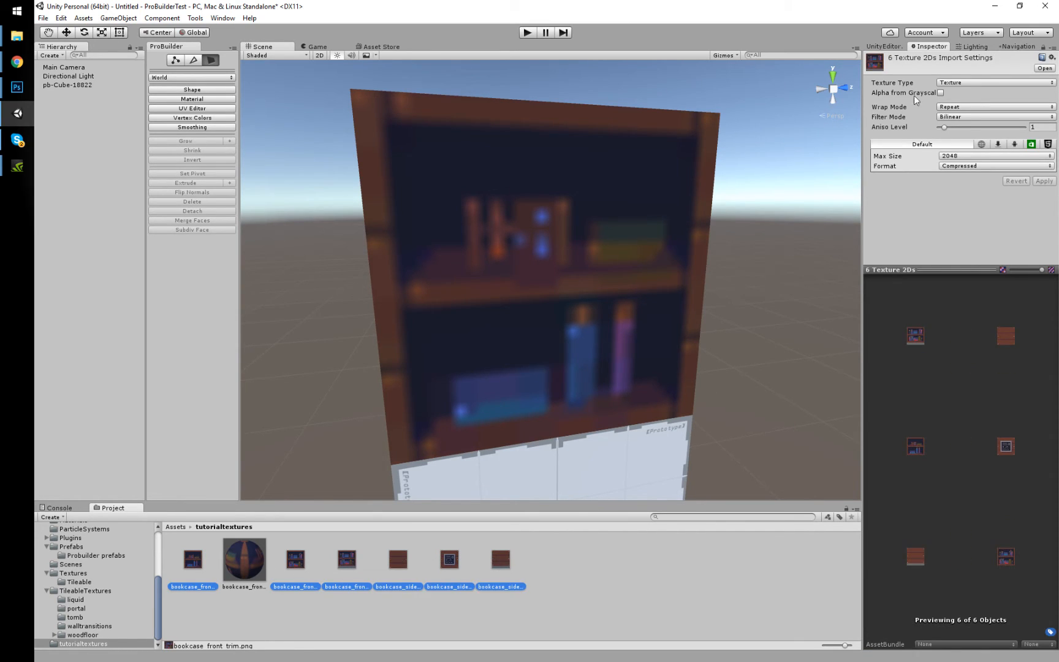
pyautogui.click(965, 116)
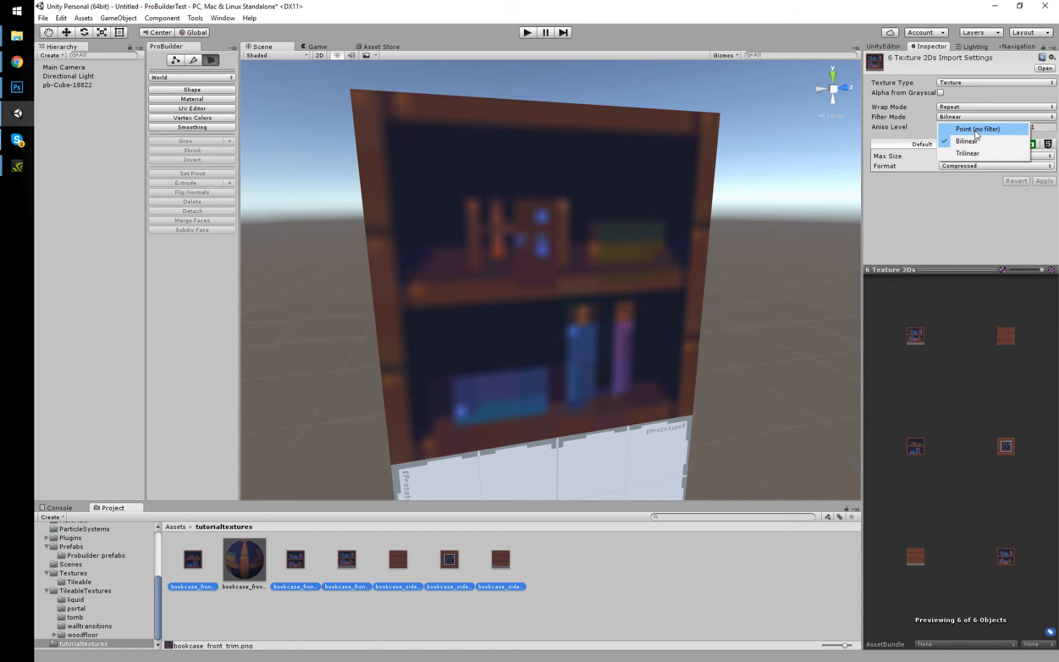
pyautogui.click(981, 128)
pyautogui.click(1044, 172)
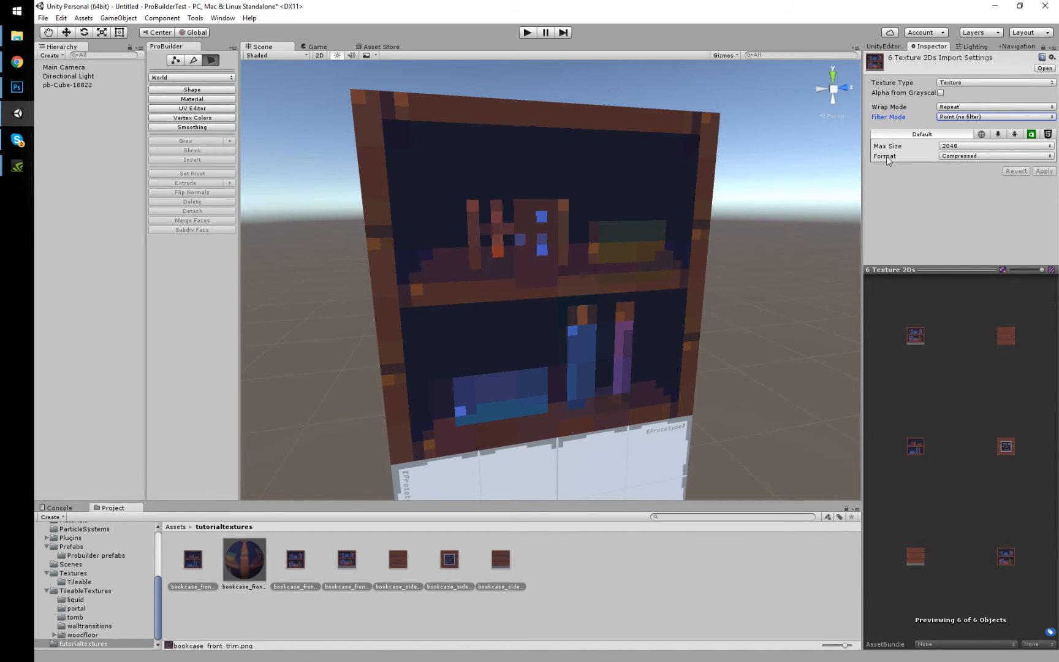
# Set the format of the six selected textures to Truecolor and apply it
pyautogui.click(948, 155)
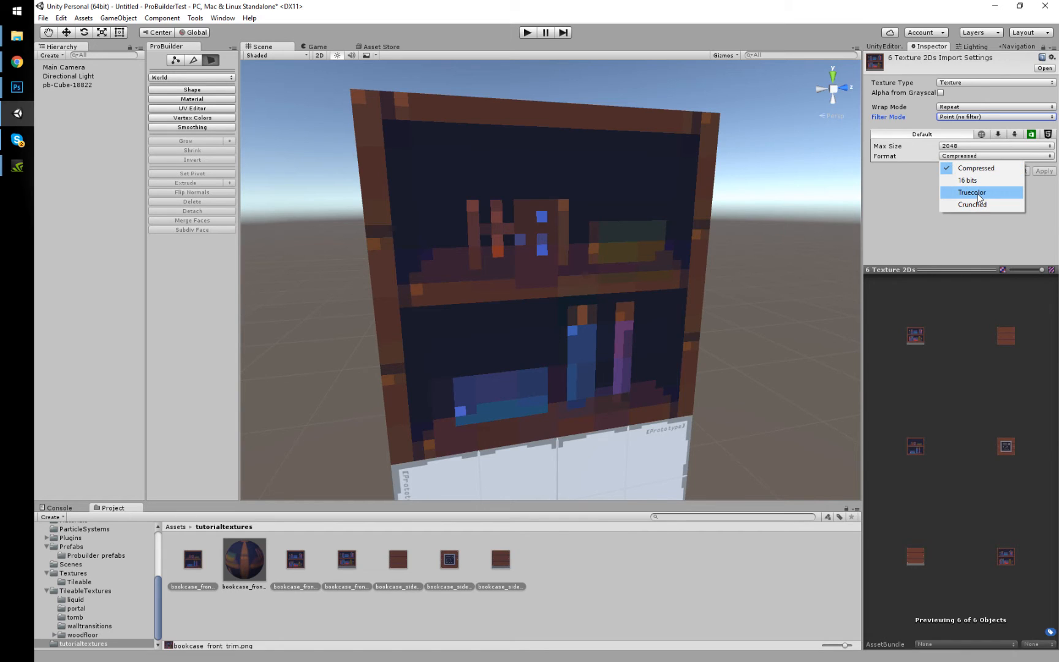
pyautogui.click(974, 192)
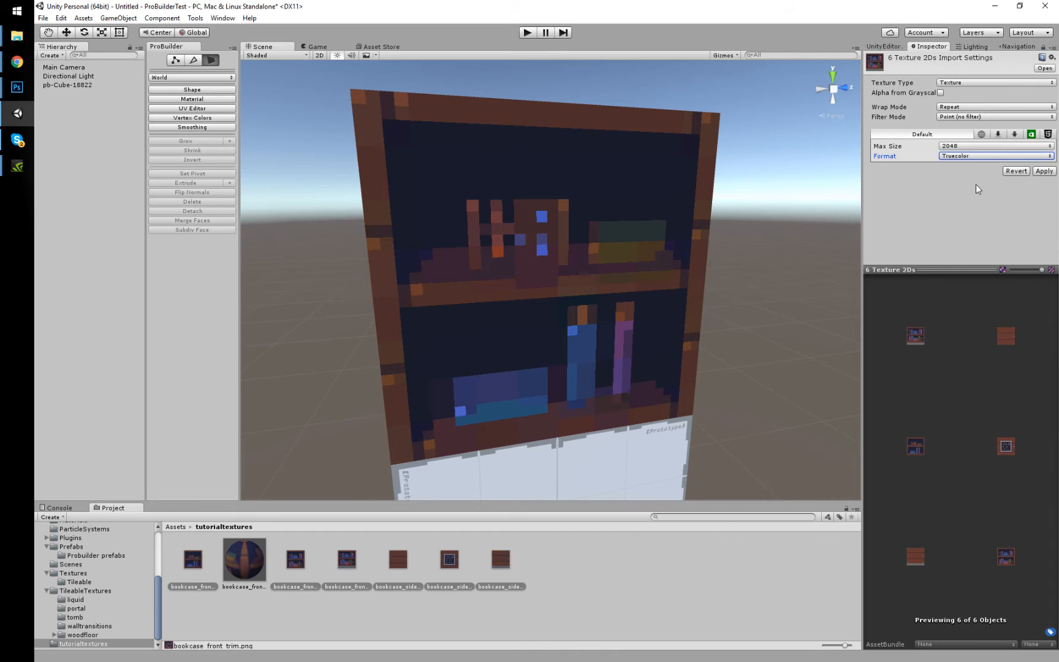
pyautogui.click(1043, 171)
pyautogui.moveTo(768, 275); pyautogui.dragTo(712, 280, button='right')
pyautogui.scroll(-3, 712, 280)
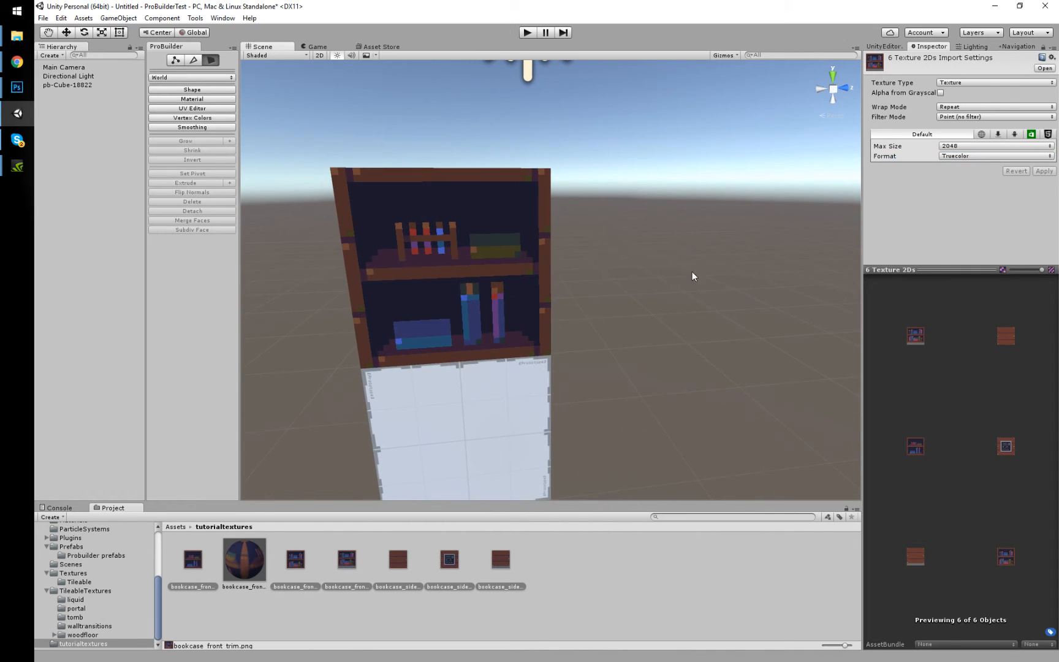
# Apply the bookcase_front_trim texture to the lower front face of the bookcase
pyautogui.moveTo(427, 288); pyautogui.dragTo(522, 319, button='right')
pyautogui.click(538, 349)
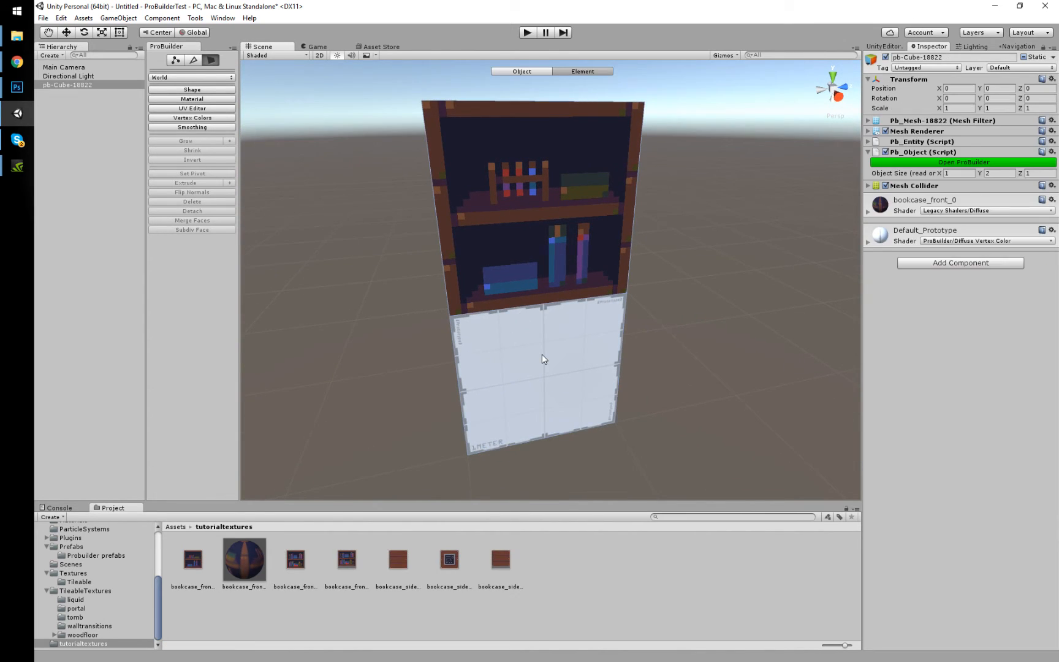
pyautogui.click(541, 355)
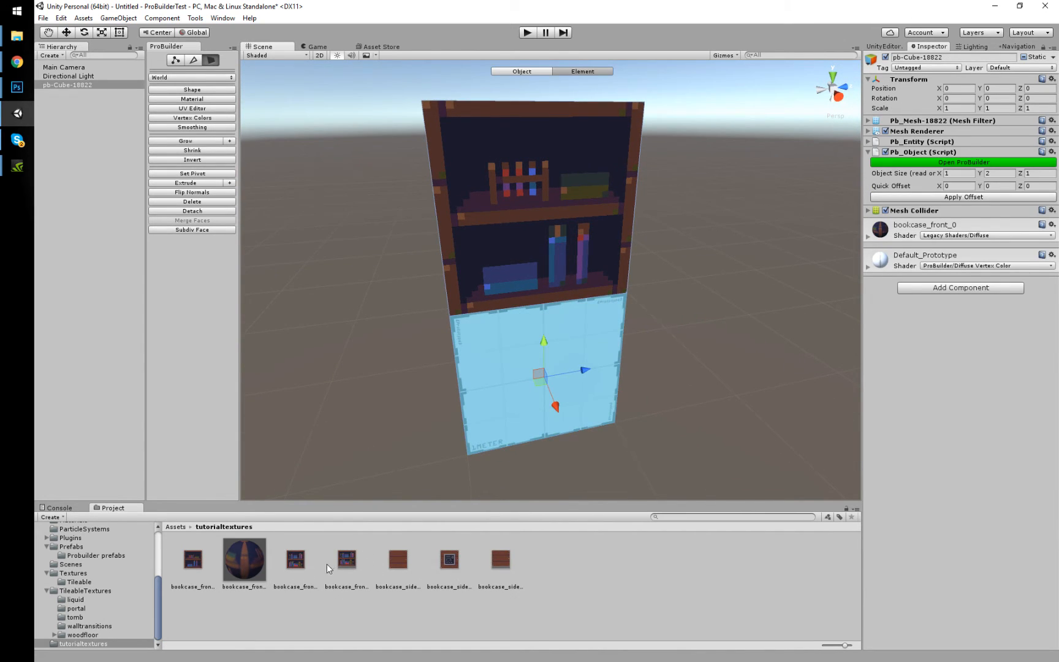
pyautogui.moveTo(496, 401); pyautogui.dragTo(545, 414)
# Select the side faces and the top face of the bookcase and apply the bookcase_side_0 texture to them
pyautogui.click(614, 371)
pyautogui.keyDown('shift'); pyautogui.click(670, 231); pyautogui.keyUp('shift')
pyautogui.keyDown('alt'); pyautogui.moveTo(672, 233); pyautogui.dragTo(529, 367); pyautogui.keyUp('alt')
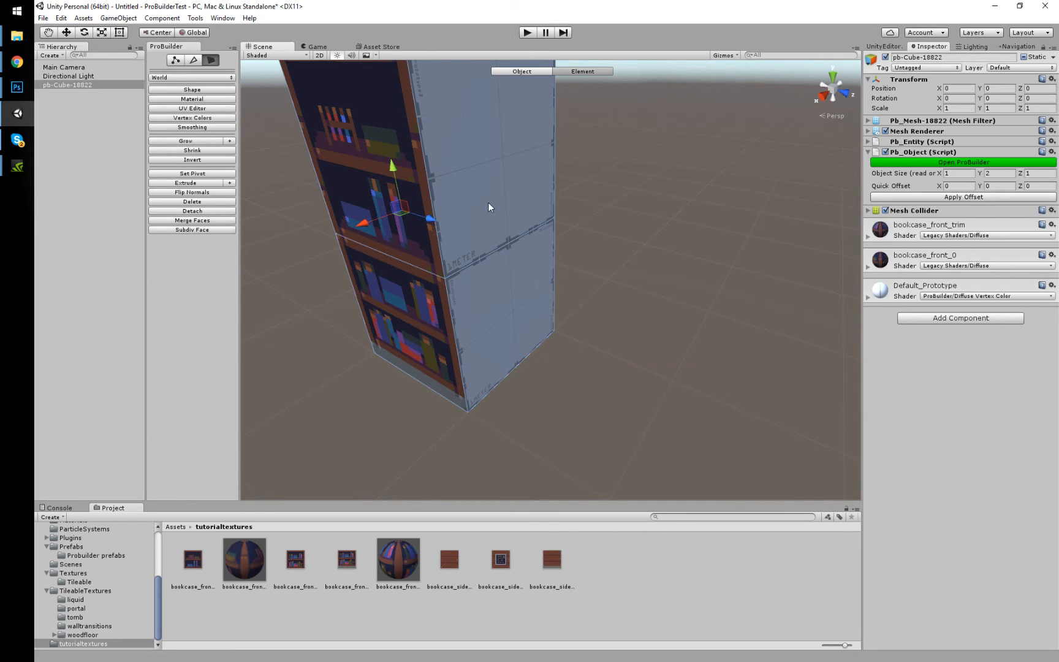
pyautogui.moveTo(513, 312)
pyautogui.keyDown('alt'); pyautogui.mouseDown()
pyautogui.moveTo(603, 355)
pyautogui.moveTo(494, 323)
pyautogui.mouseUp(); pyautogui.keyUp('alt')
pyautogui.keyDown('shift'); pyautogui.click(494, 324); pyautogui.keyUp('shift')
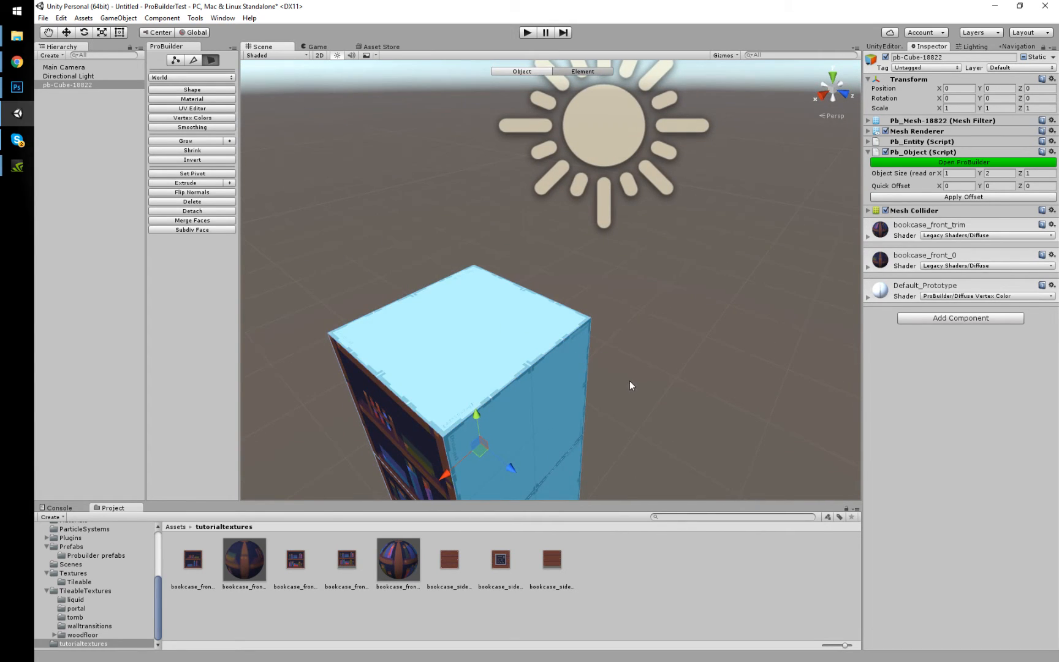
pyautogui.keyDown('alt'); pyautogui.moveTo(631, 384); pyautogui.dragTo(494, 512); pyautogui.keyUp('alt')
pyautogui.moveTo(452, 560); pyautogui.dragTo(497, 293)
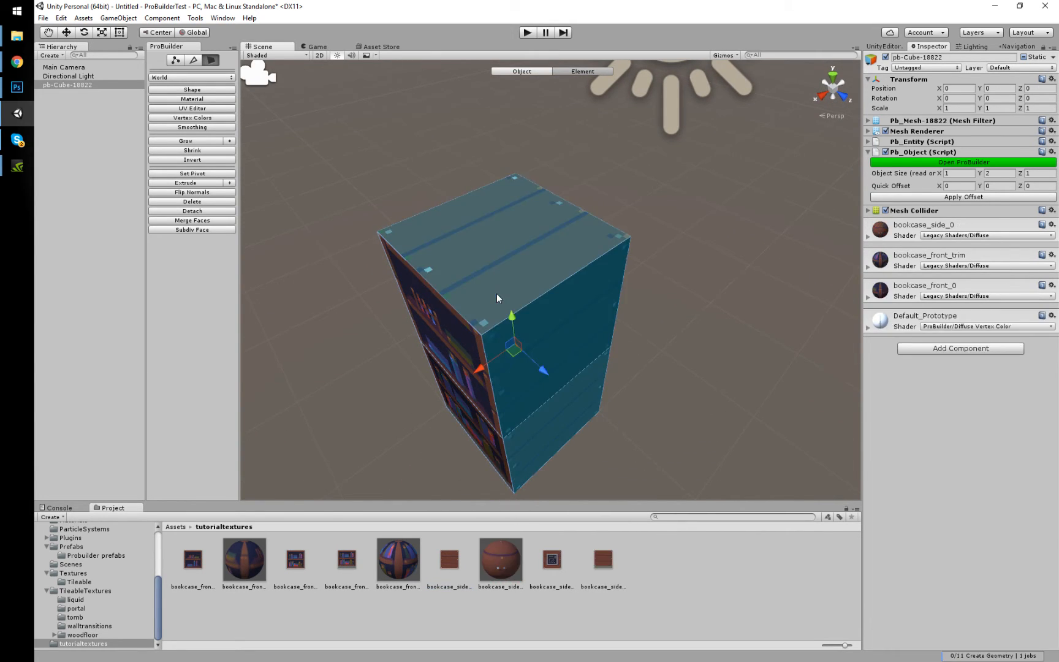
# Apply the bookcase_front_trim texture to the lower back face of the bookcase
pyautogui.keyDown('alt'); pyautogui.moveTo(652, 383); pyautogui.dragTo(479, 365); pyautogui.keyUp('alt')
pyautogui.click(479, 365)
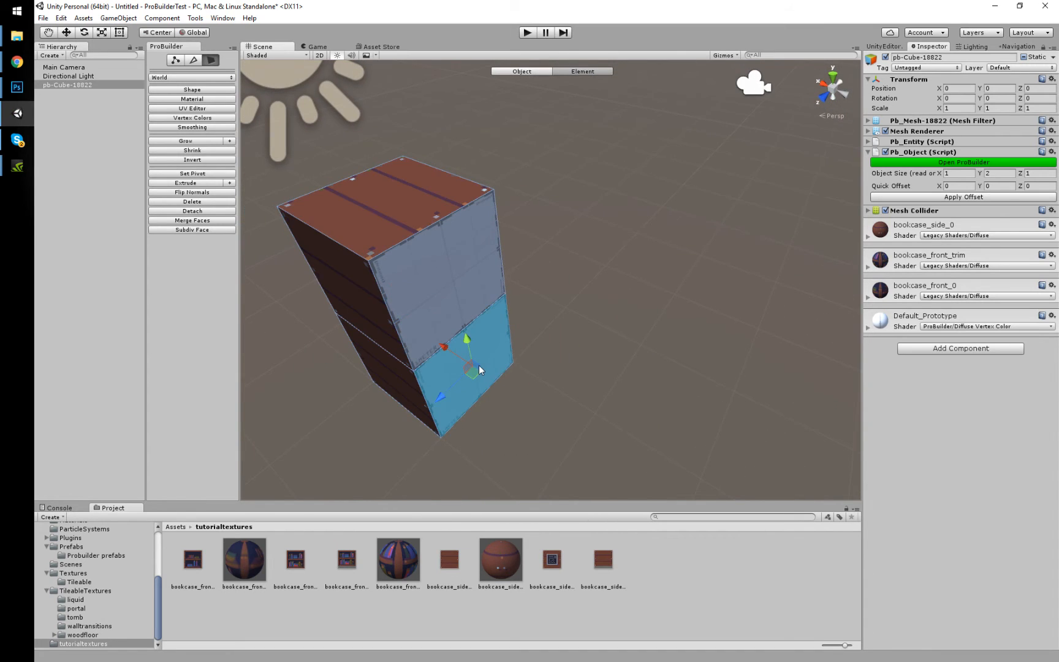
pyautogui.moveTo(435, 400); pyautogui.dragTo(393, 358)
# Delete the duplicate material bookcase_front_trim 1 from the tutorialtextures folder
pyautogui.click(404, 326)
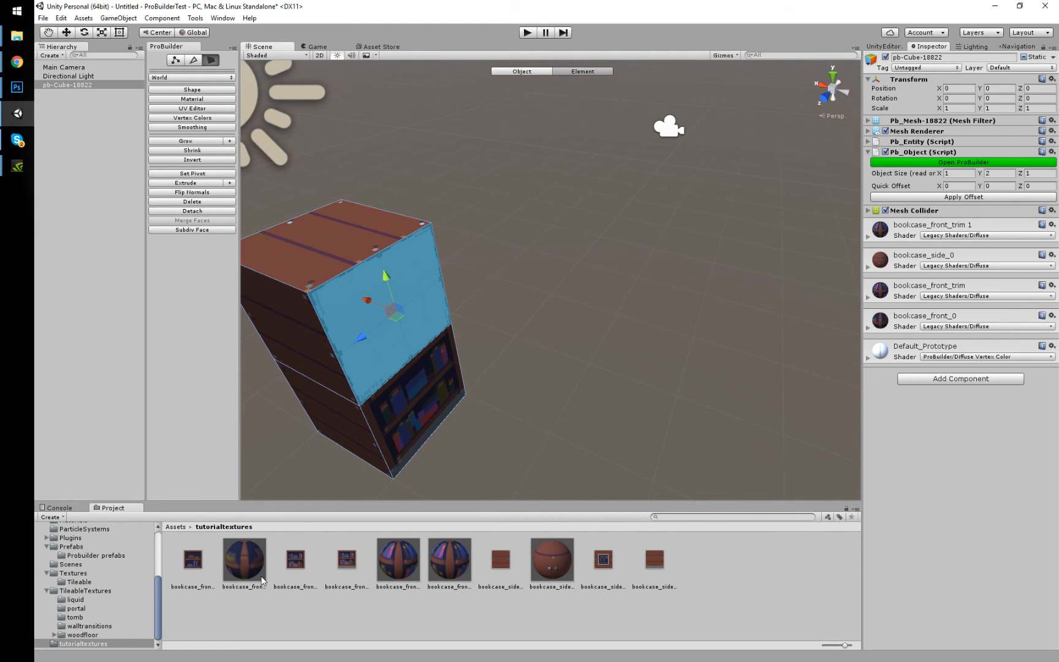
pyautogui.click(445, 562)
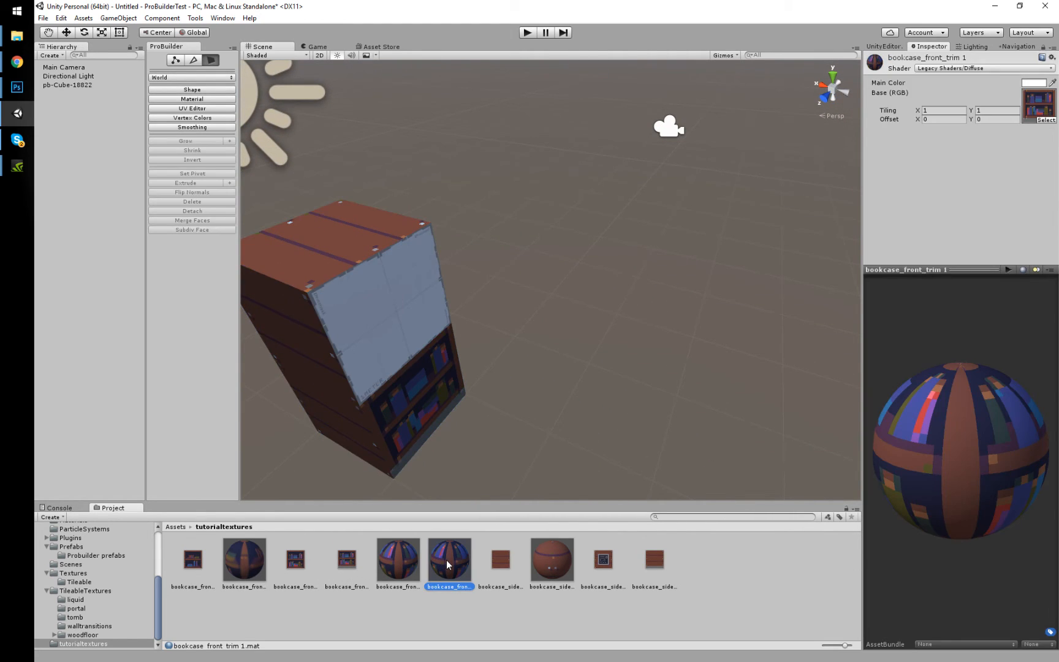
pyautogui.press('Delete')
pyautogui.press('Return')
# Assign the existing bookcase_front_trim material to the lower back face of the bookcase
pyautogui.keyDown('alt'); pyautogui.moveTo(518, 430); pyautogui.dragTo(555, 423); pyautogui.keyUp('alt')
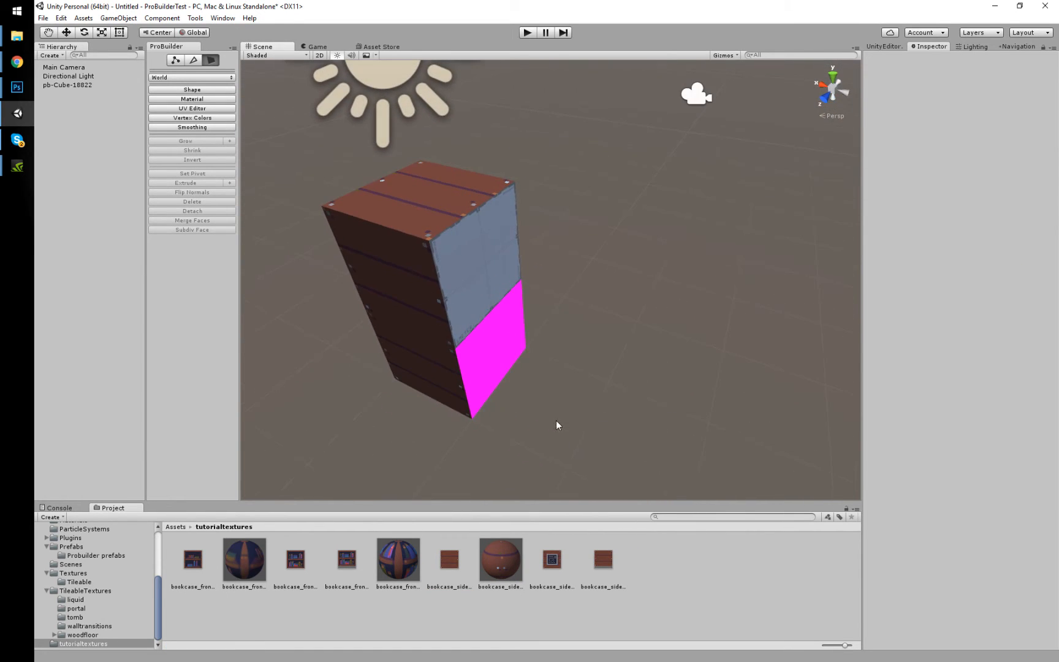
pyautogui.click(398, 566)
pyautogui.click(497, 354)
pyautogui.click(477, 345)
pyautogui.moveTo(410, 547); pyautogui.dragTo(495, 366)
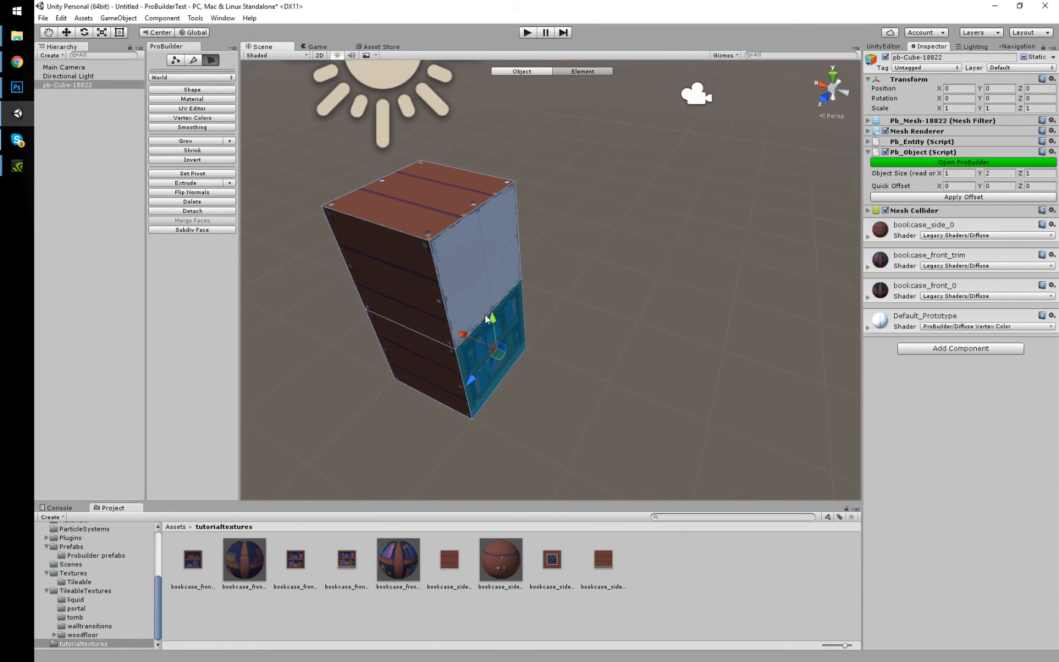
# Apply the bookcase_front_1 texture to the upper back face and view the bookcase from its corner
pyautogui.click(481, 261)
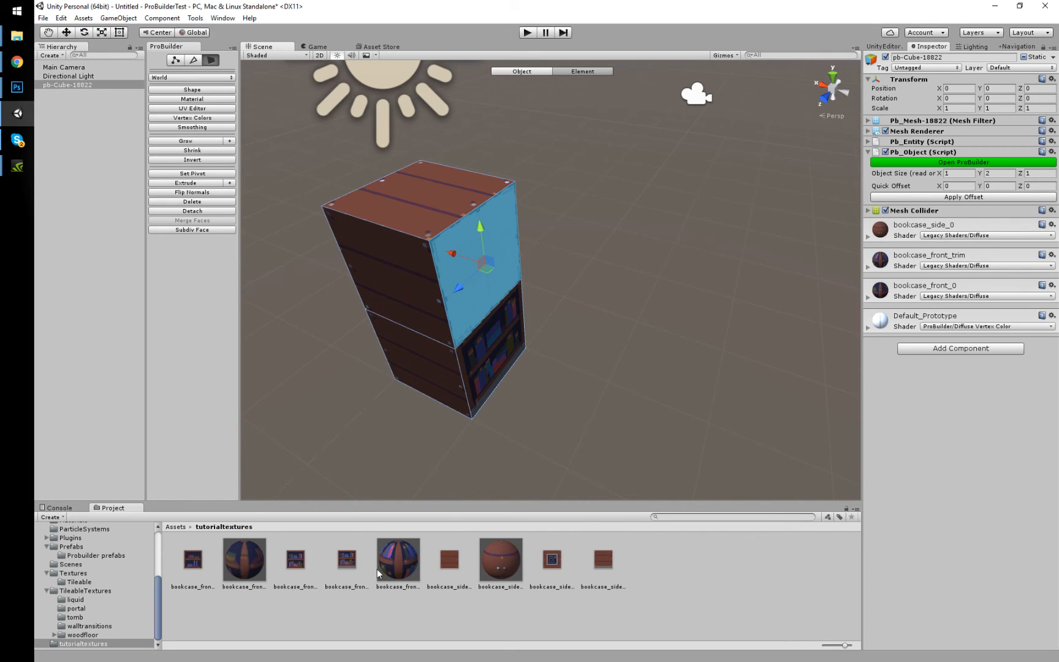
pyautogui.moveTo(290, 574); pyautogui.dragTo(454, 273)
pyautogui.click(617, 329)
pyautogui.press('d')
pyautogui.moveTo(617, 329); pyautogui.dragTo(409, 298, button='right')
pyautogui.keyDown('alt'); pyautogui.moveTo(409, 298); pyautogui.dragTo(660, 298); pyautogui.keyUp('alt')
pyautogui.press('w')
pyautogui.moveTo(659, 298); pyautogui.dragTo(672, 265, button='right')
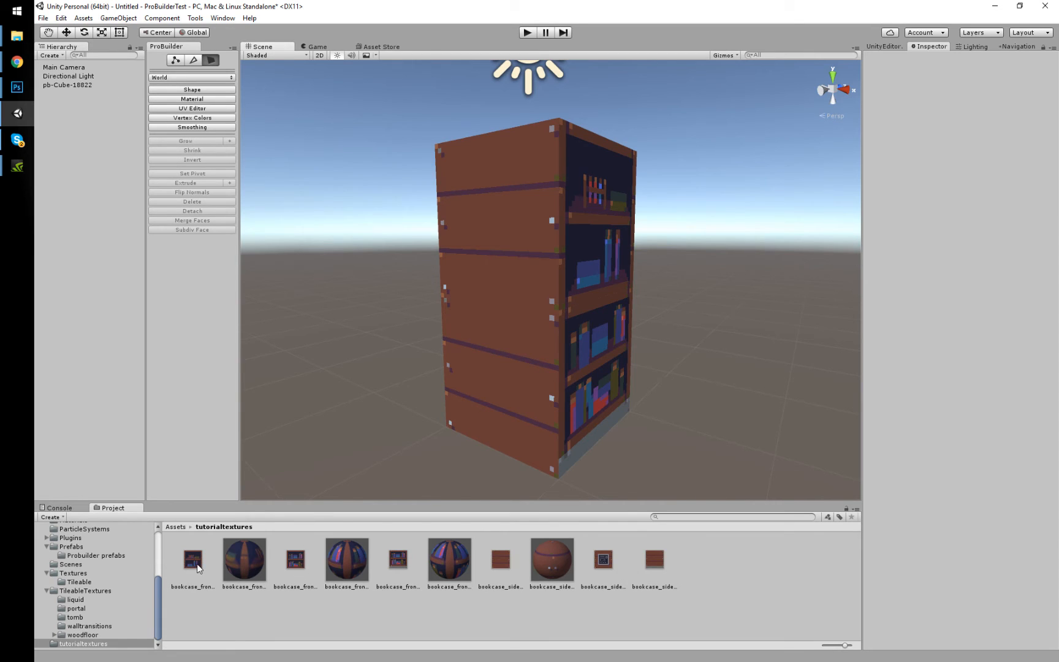
# Select the lower faces on both sides of the bookcase and apply the bookcase_side_trim texture to them
pyautogui.click(495, 565)
pyautogui.rightClick(495, 564)
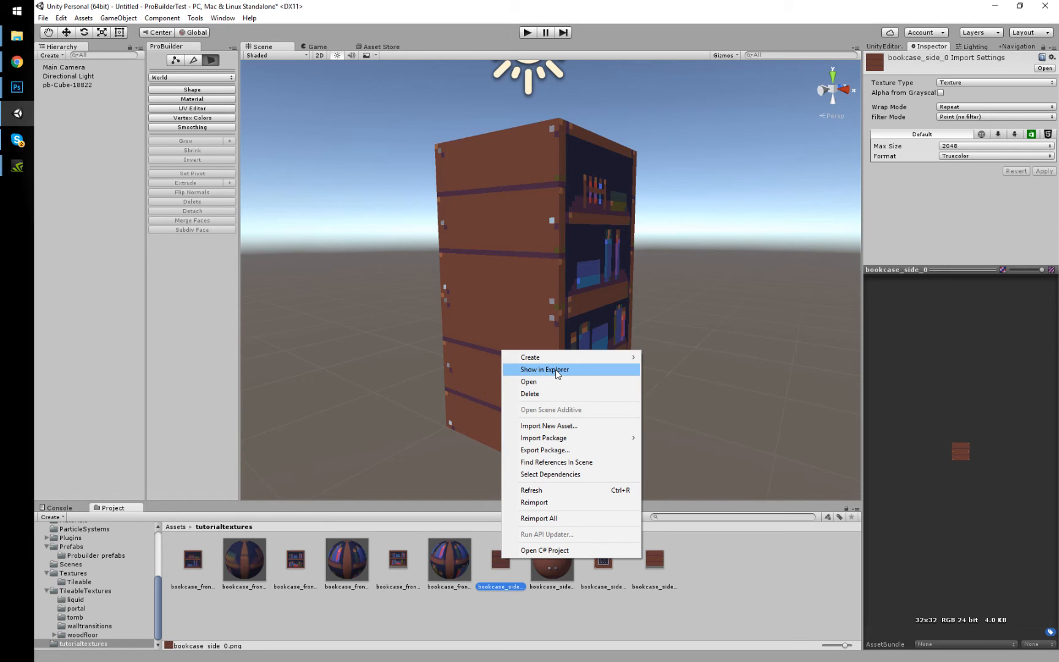
pyautogui.click(465, 384)
pyautogui.keyDown('alt'); pyautogui.moveTo(697, 395); pyautogui.dragTo(505, 371); pyautogui.keyUp('alt')
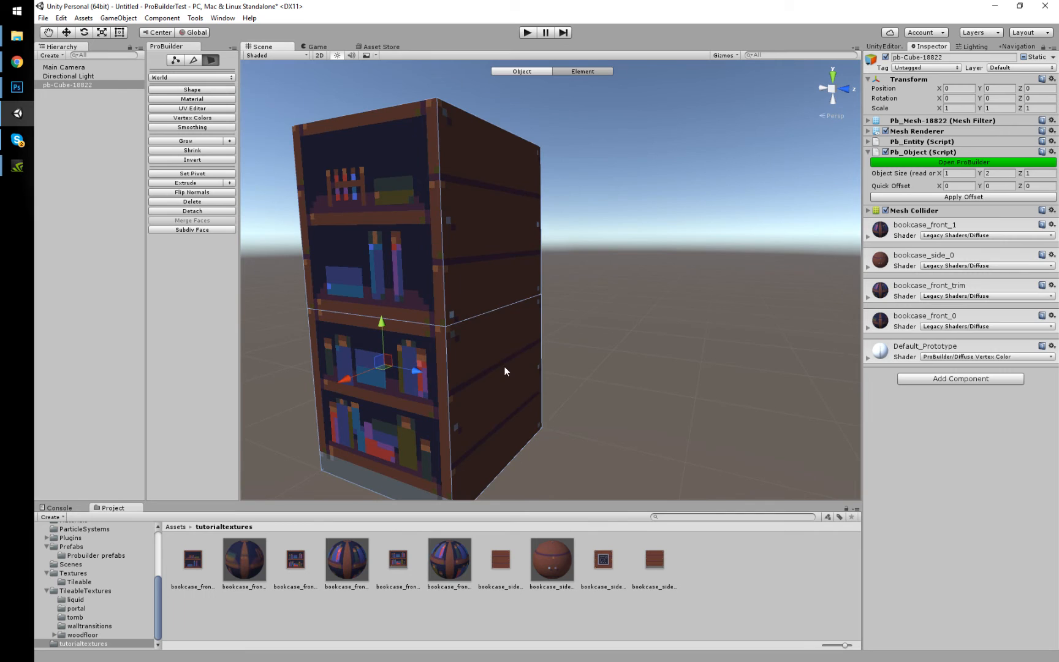
pyautogui.click(505, 368)
pyautogui.moveTo(649, 559); pyautogui.dragTo(484, 381)
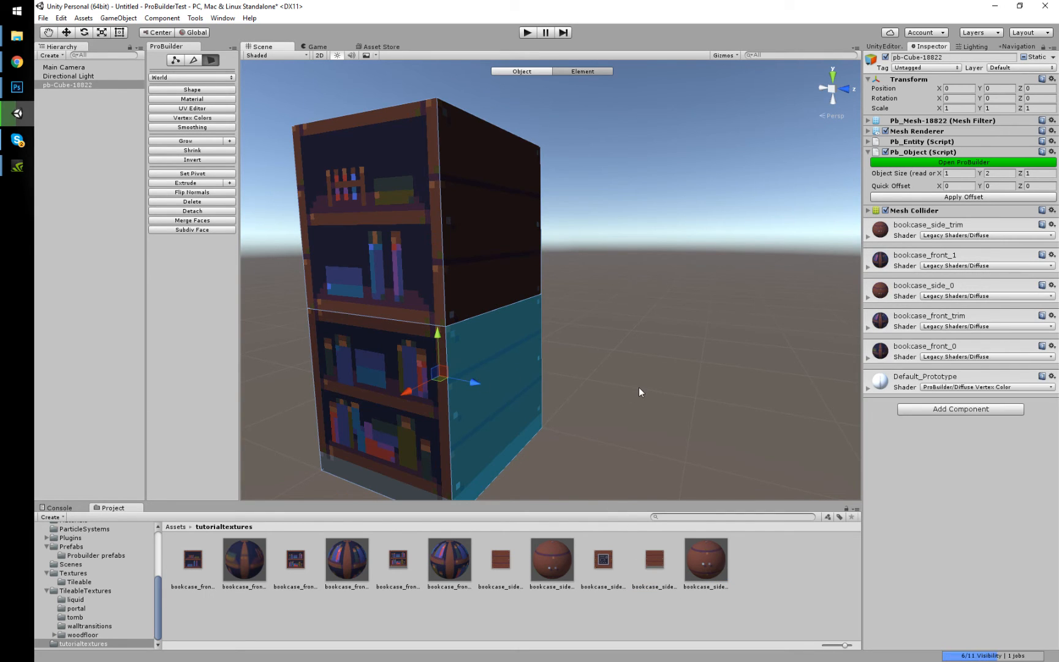
pyautogui.click(638, 386)
pyautogui.keyDown('alt'); pyautogui.moveTo(638, 386); pyautogui.dragTo(630, 328); pyautogui.keyUp('alt')
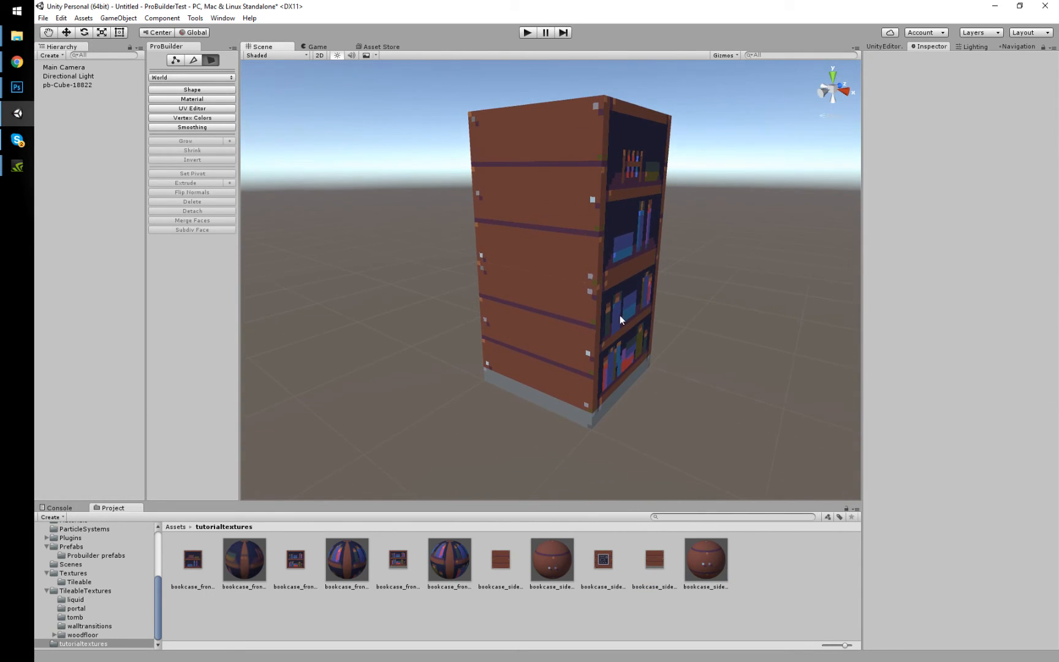
# Show the bookcase_side_0 texture file in Explorer
pyautogui.click(571, 245)
pyautogui.click(567, 219)
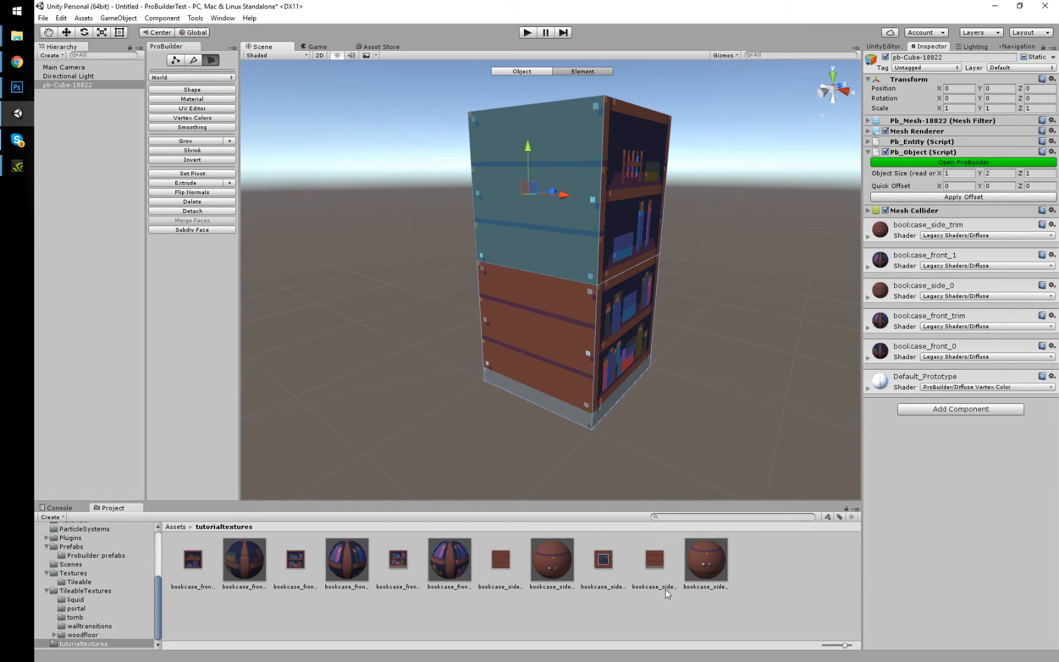
pyautogui.click(656, 559)
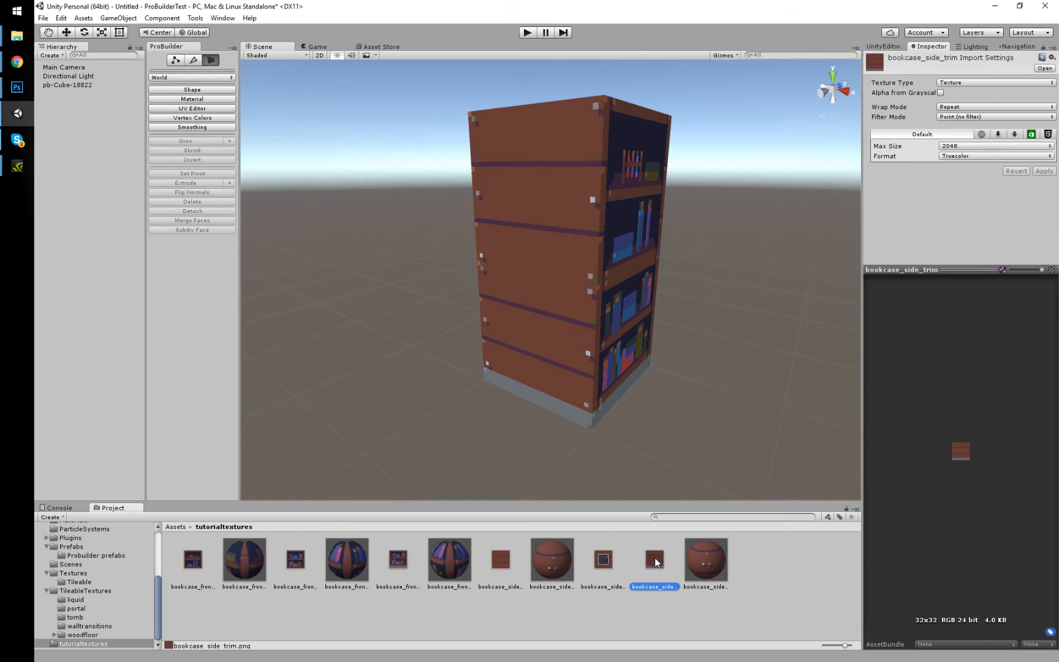
pyautogui.click(501, 559)
pyautogui.rightClick(506, 555)
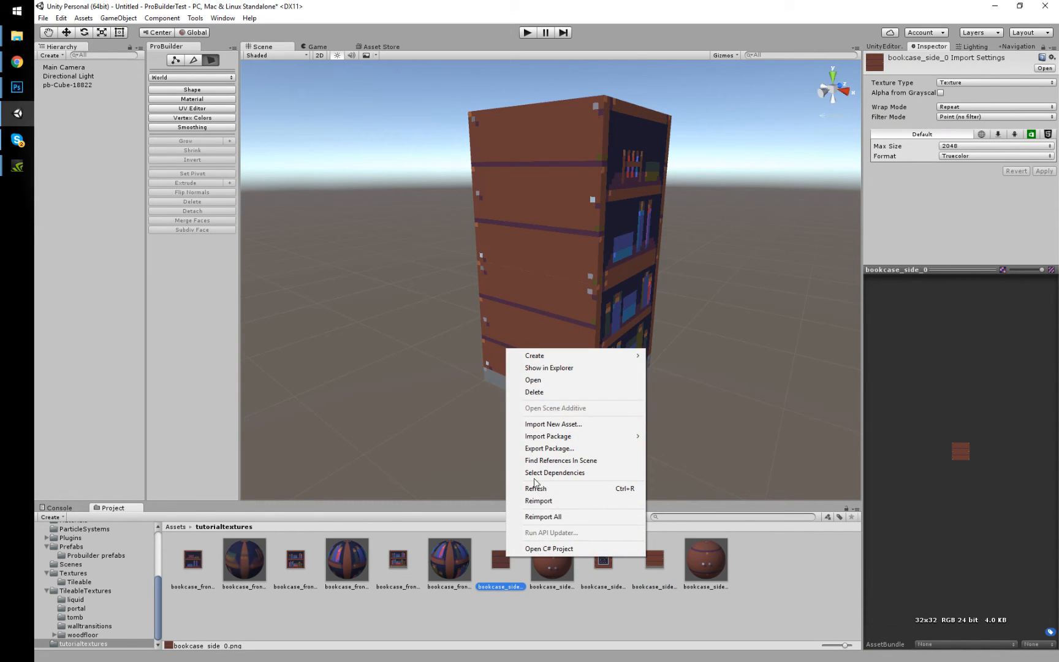
pyautogui.click(542, 368)
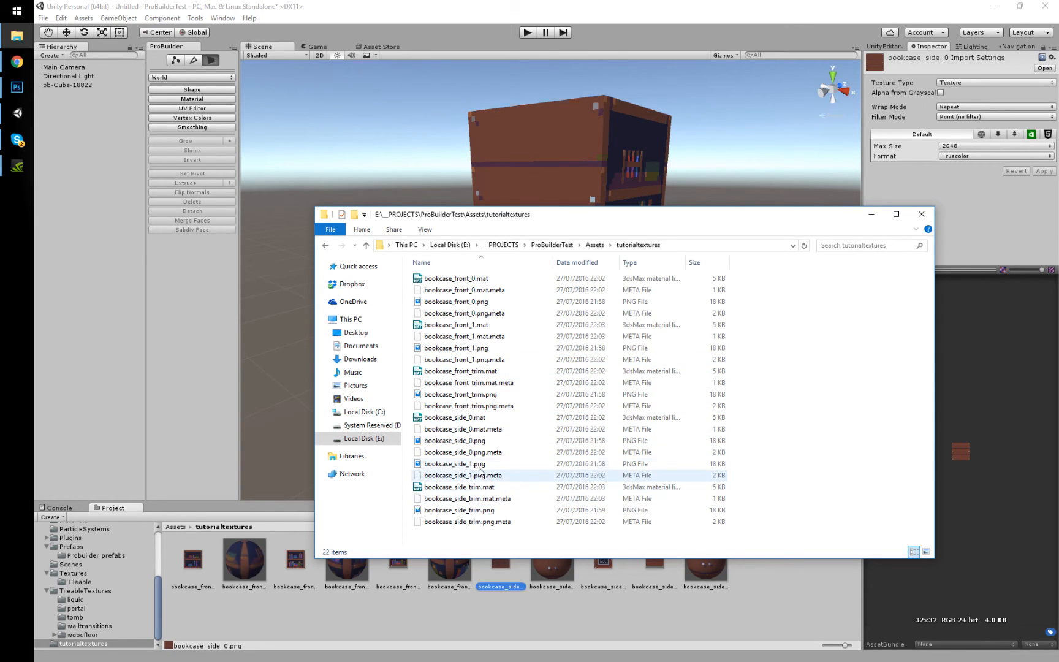
# Open bookcase_side_0.png and bookcase_side_1.png from the tutorialtextures folder in Photoshop
pyautogui.click(481, 441)
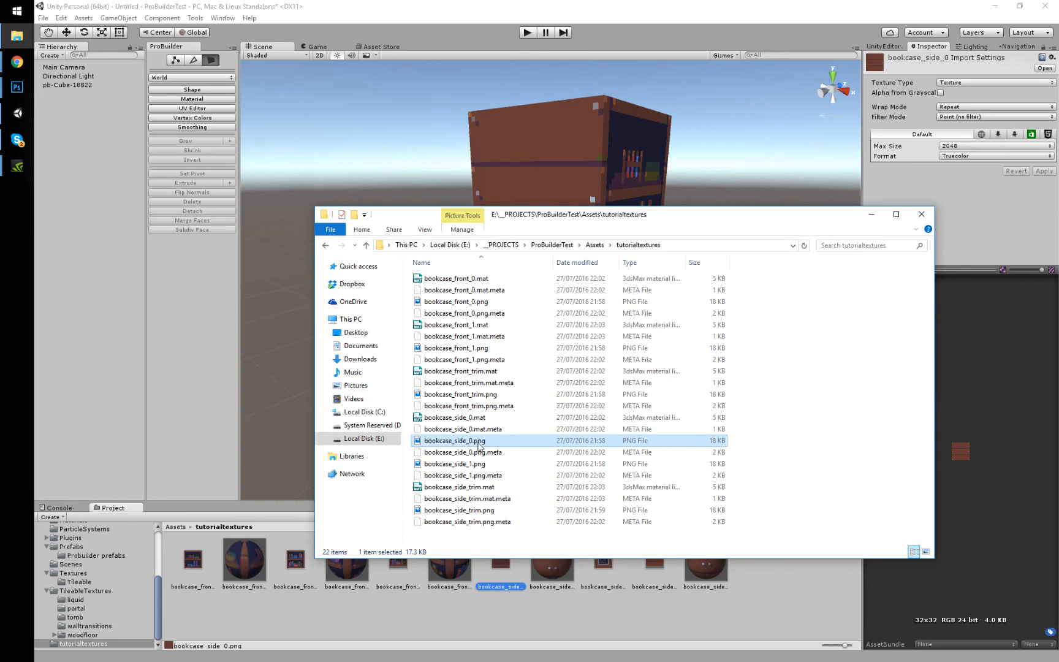
pyautogui.keyDown('ctrl'); pyautogui.click(457, 467); pyautogui.keyUp('ctrl')
pyautogui.moveTo(454, 440); pyautogui.dragTo(353, 50)
# Examine the enlarged bookcase_side_1.png and bookcase_side_0.png images, looking at their planks and corner rivets
pyautogui.hotkey('ctrl', '+')
pyautogui.hotkey('ctrl', '+')
pyautogui.hotkey('ctrl', '+')
pyautogui.hotkey('ctrl', '+')
pyautogui.hotkey('ctrl', '+')
pyautogui.hotkey('ctrl', '+')
pyautogui.hotkey('ctrl', '+')
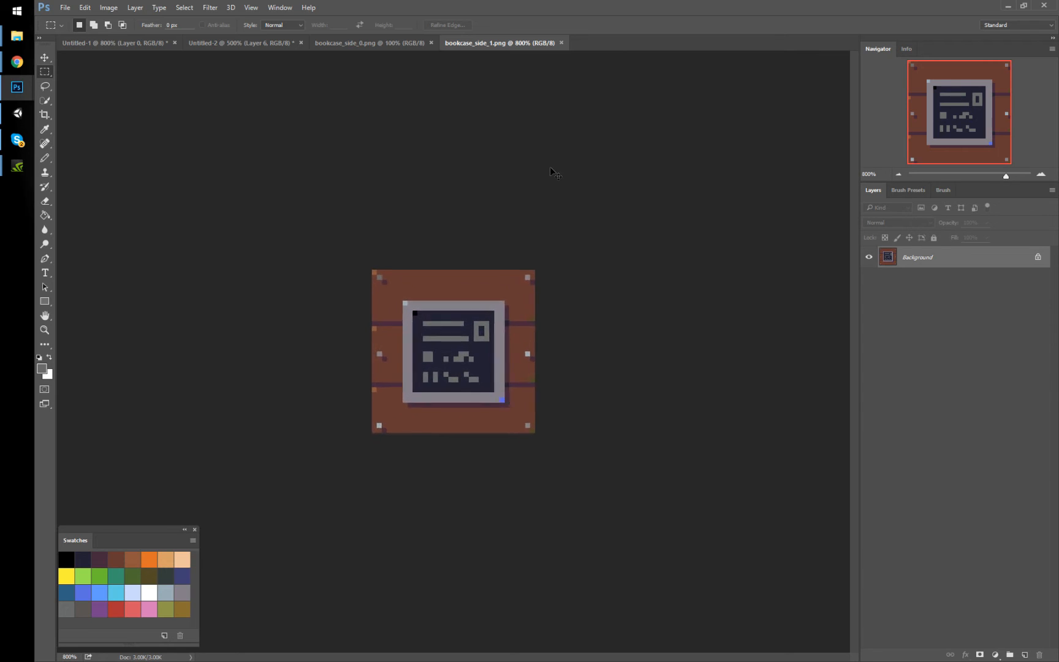
pyautogui.hotkey('ctrl', '+')
pyautogui.click(379, 42)
pyautogui.hotkey('ctrl', '+')
pyautogui.hotkey('ctrl', '+')
pyautogui.hotkey('ctrl', '+')
pyautogui.hotkey('ctrl', '+')
pyautogui.hotkey('ctrl', '+')
pyautogui.hotkey('ctrl', '+')
pyautogui.hotkey('ctrl', '+')
pyautogui.hotkey('ctrl', '+')
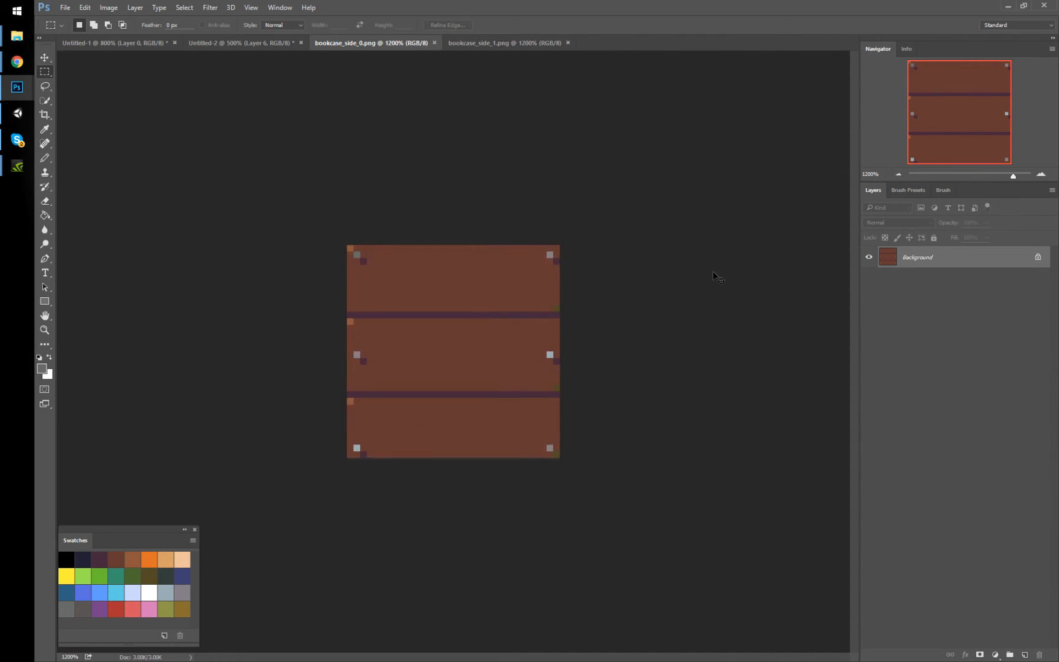
# Draw a dark purple seam along the bottom pixel row of bookcase_side_0.png with the Pencil tool
pyautogui.hotkey('ctrl', '+')
pyautogui.press('b')
pyautogui.keyDown('alt'); pyautogui.click(568, 408); pyautogui.keyUp('alt')
pyautogui.moveTo(588, 490); pyautogui.dragTo(316, 489)
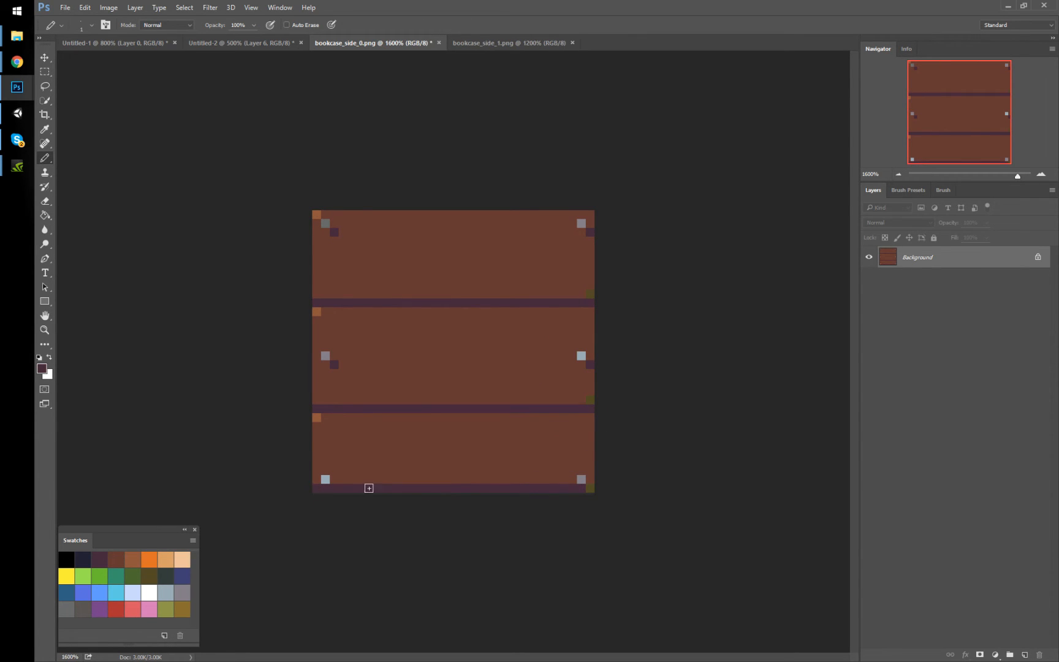
# Move both bottom corner rivets up one pixel and fill their old spots with the plank brown
pyautogui.keyDown('alt'); pyautogui.click(329, 478); pyautogui.keyUp('alt')
pyautogui.click(326, 470)
pyautogui.keyDown('alt'); pyautogui.click(336, 472); pyautogui.keyUp('alt')
pyautogui.click(324, 479)
pyautogui.keyDown('alt'); pyautogui.click(583, 477); pyautogui.keyUp('alt')
pyautogui.click(581, 471)
pyautogui.keyDown('alt'); pyautogui.click(569, 483); pyautogui.keyUp('alt')
pyautogui.click(581, 479)
# Complete the bottom seam with dark purple in the right corner and add an olive pixel directly above it
pyautogui.keyDown('alt'); pyautogui.click(588, 485); pyautogui.keyUp('alt')
pyautogui.click(588, 488)
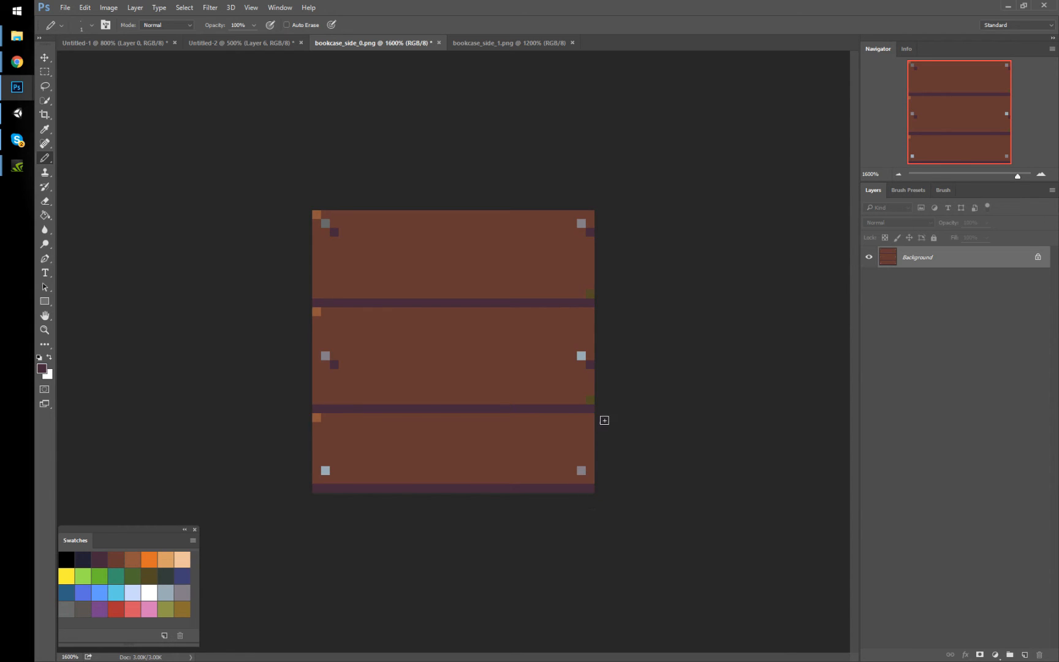
pyautogui.hotkey('ctrl', 'z')
pyautogui.click(588, 488)
pyautogui.keyDown('alt'); pyautogui.click(591, 398); pyautogui.keyUp('alt')
pyautogui.click(590, 479)
# Shift the lower plank seam and its corner pixels up one pixel, deselect, and save bookcase_side_0.png
pyautogui.press('m')
pyautogui.moveTo(313, 430); pyautogui.dragTo(602, 395)
pyautogui.hotkey('ctrl', 'alt', 'Up')
pyautogui.hotkey('ctrl', 'd')
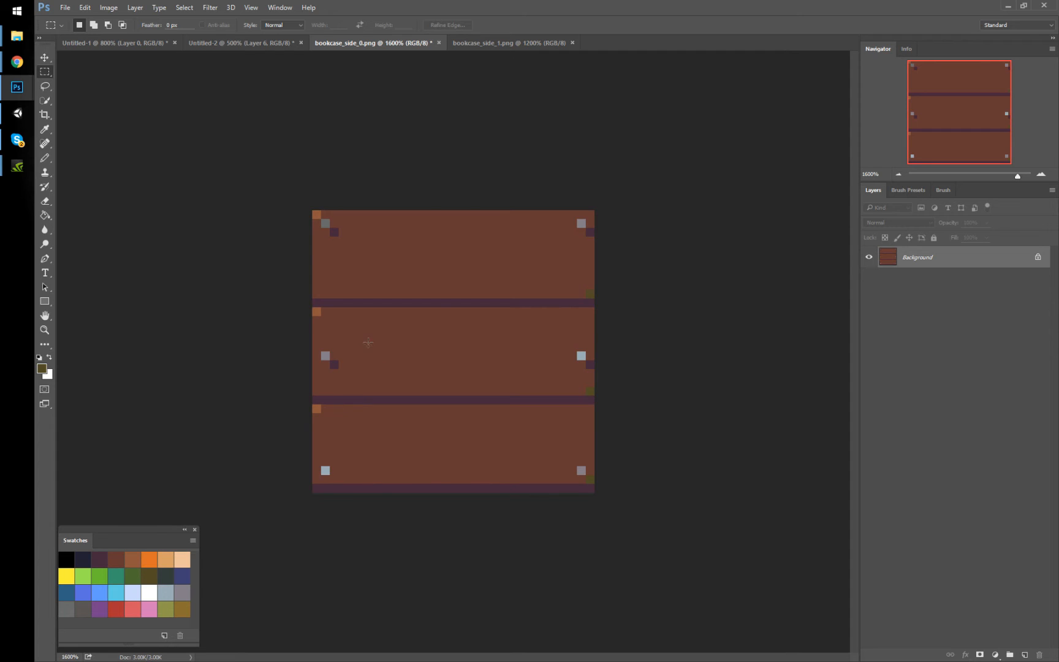
pyautogui.hotkey('ctrl', 's')
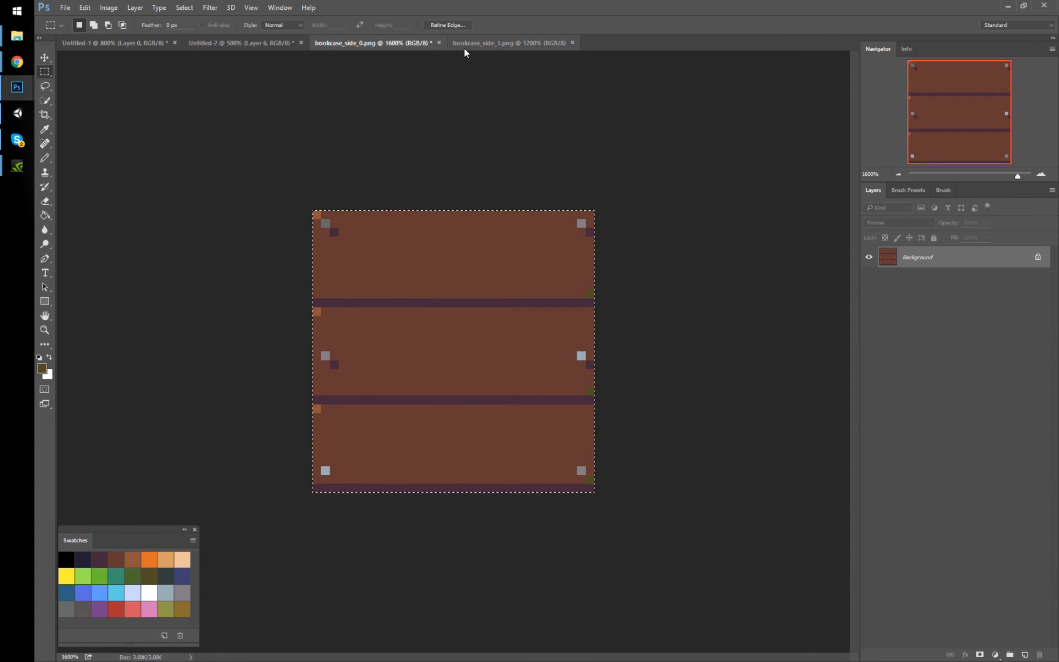
# Copy the whole bookcase_side_0.png image into bookcase_side_1.png as a new layer
pyautogui.hotkey('ctrl', 'a')
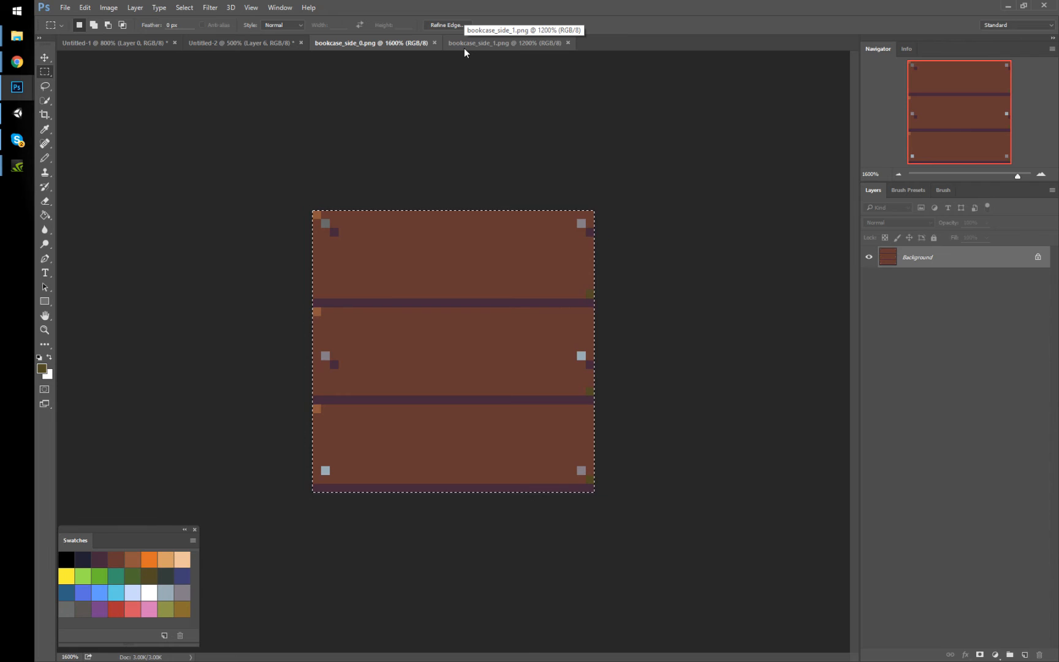
pyautogui.click(480, 44)
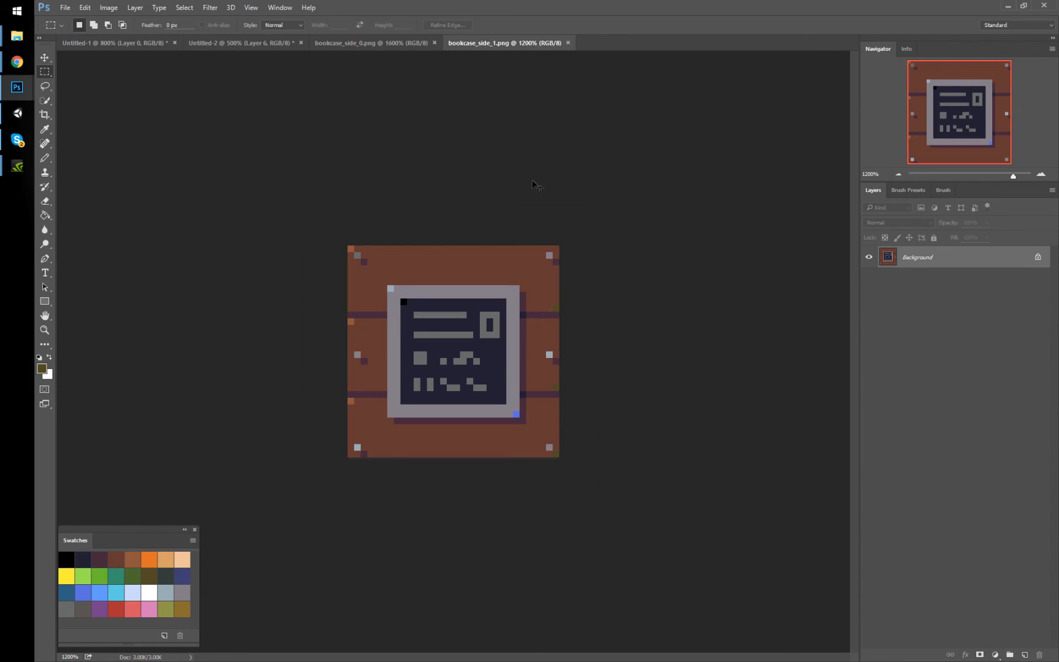
pyautogui.hotkey('ctrl', 'v')
# Clear the pasted layer over the framed plaque, patch the leftover seam beside it with plank brown, and merge the layers
pyautogui.moveTo(389, 282); pyautogui.dragTo(534, 420)
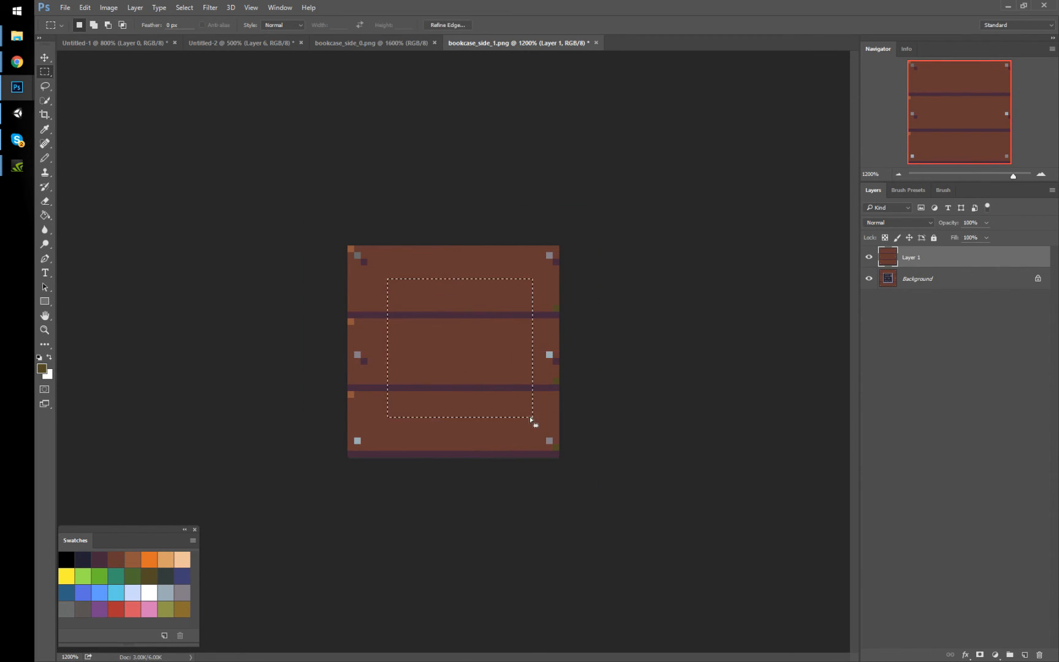
pyautogui.press('Delete')
pyautogui.click(417, 383)
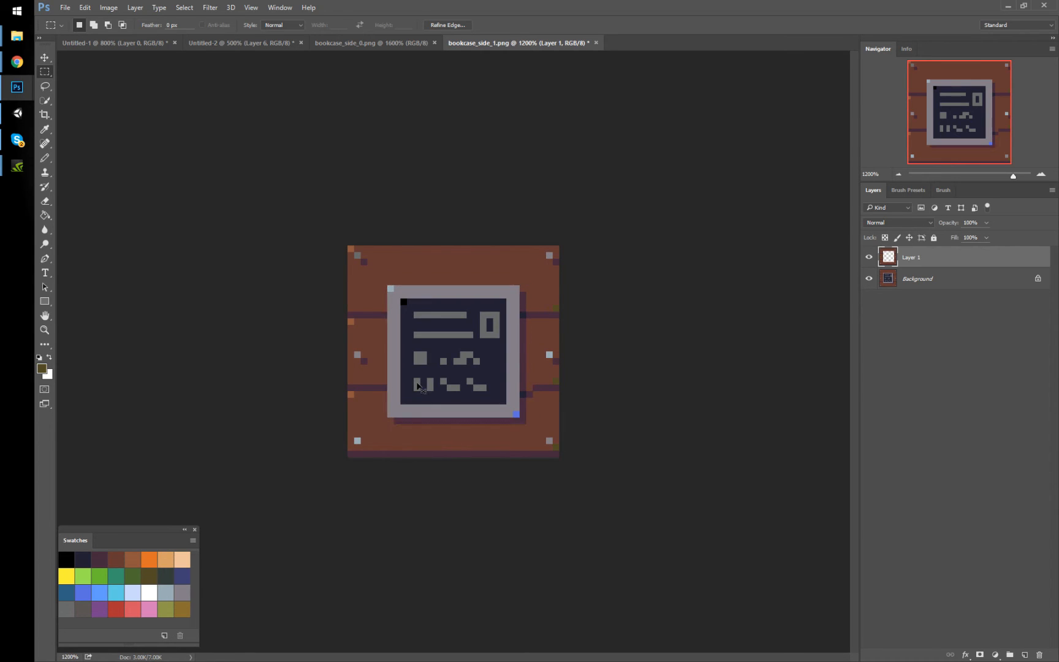
pyautogui.press('b')
pyautogui.keyDown('alt'); pyautogui.click(529, 389); pyautogui.keyUp('alt')
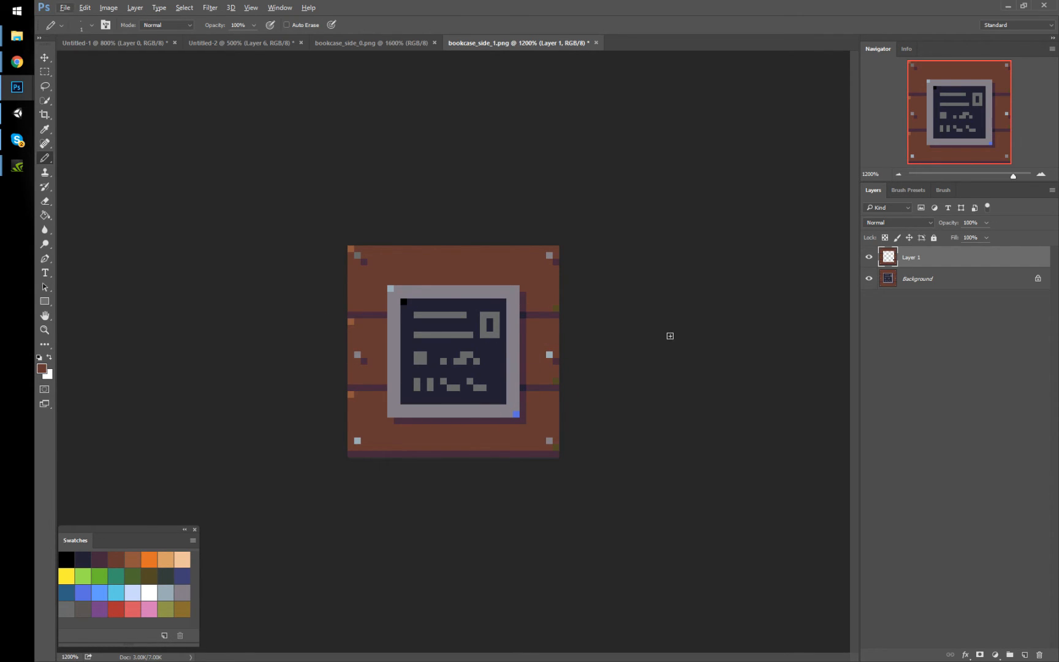
pyautogui.hotkey('ctrl', 'e')
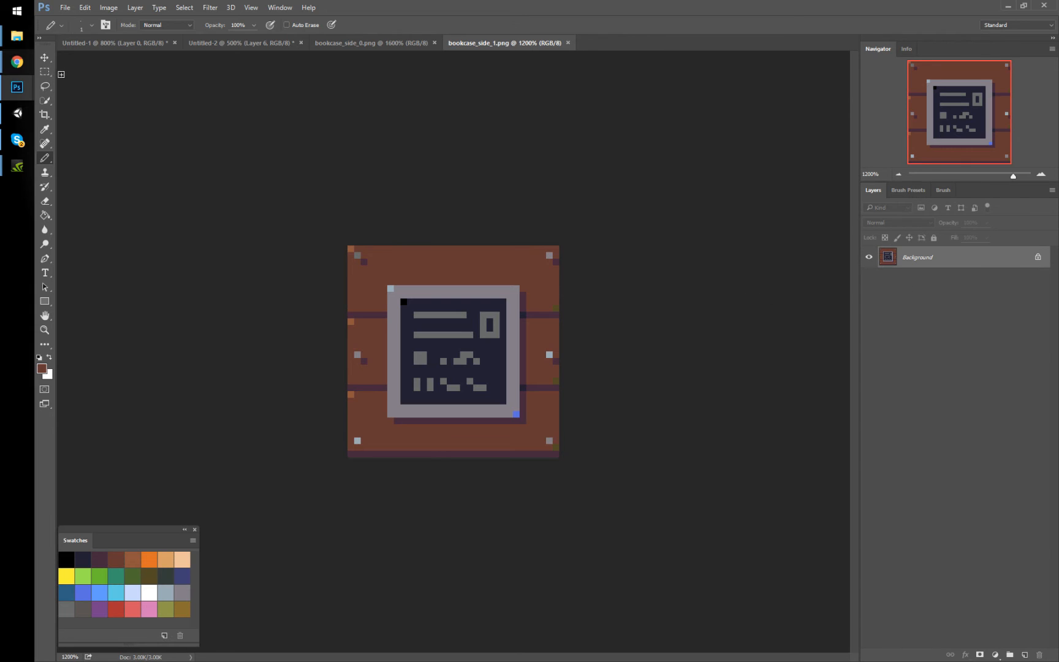
# Switch to Unity, select the bookcase_front_0, bookcase_front_1 and bookcase_front_trim textures, and show them in Explorer
pyautogui.click(18, 113)
pyautogui.keyDown('alt'); pyautogui.moveTo(683, 287); pyautogui.dragTo(631, 312); pyautogui.keyUp('alt')
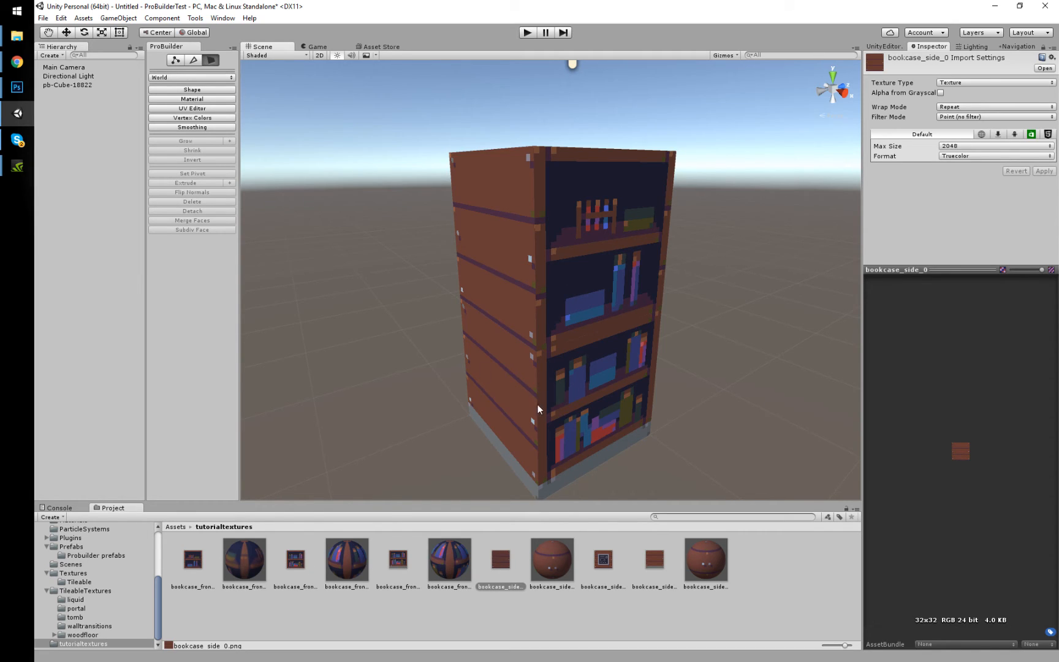
pyautogui.click(395, 561)
pyautogui.keyDown('ctrl'); pyautogui.click(293, 560); pyautogui.keyUp('ctrl')
pyautogui.moveTo(432, 409); pyautogui.dragTo(753, 414, button='right')
pyautogui.press('a')
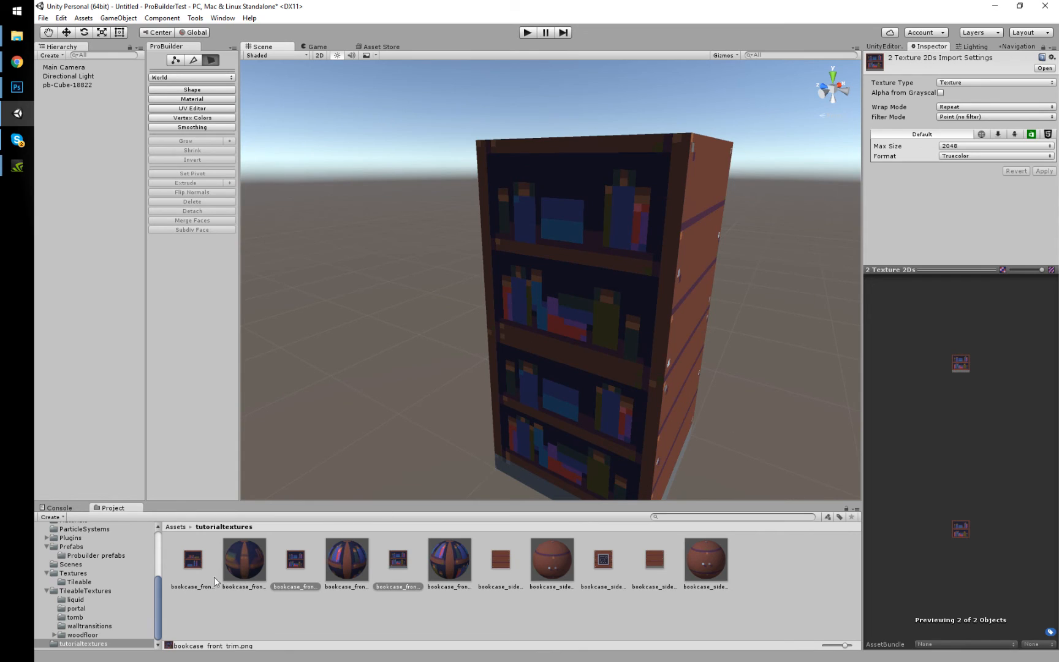
pyautogui.keyDown('ctrl'); pyautogui.click(186, 562); pyautogui.keyUp('ctrl')
pyautogui.rightClick(186, 562)
pyautogui.click(249, 373)
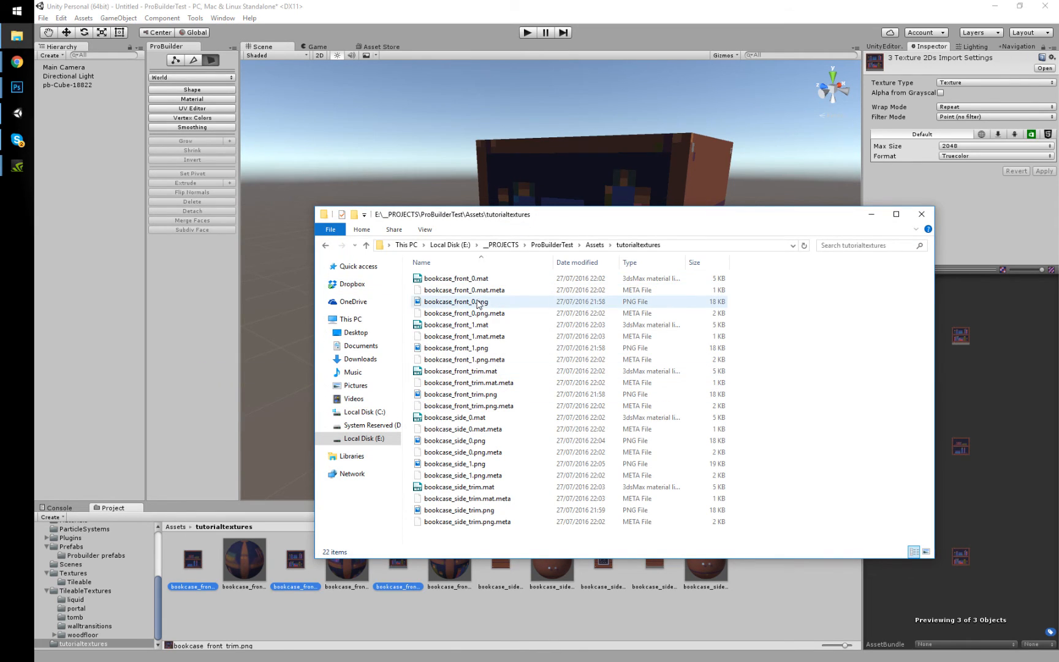
# Open bookcase_front_0.png, bookcase_front_1.png and bookcase_front_trim.png in Photoshop
pyautogui.click(465, 301)
pyautogui.keyDown('ctrl'); pyautogui.click(466, 348); pyautogui.keyUp('ctrl')
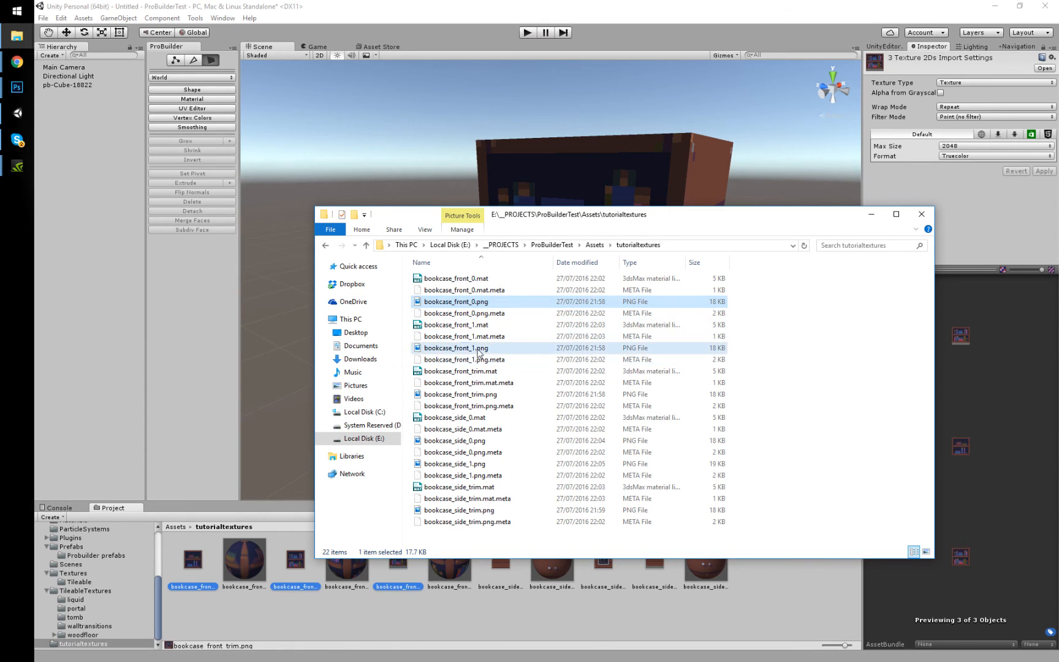
pyautogui.keyDown('ctrl'); pyautogui.click(475, 395); pyautogui.keyUp('ctrl')
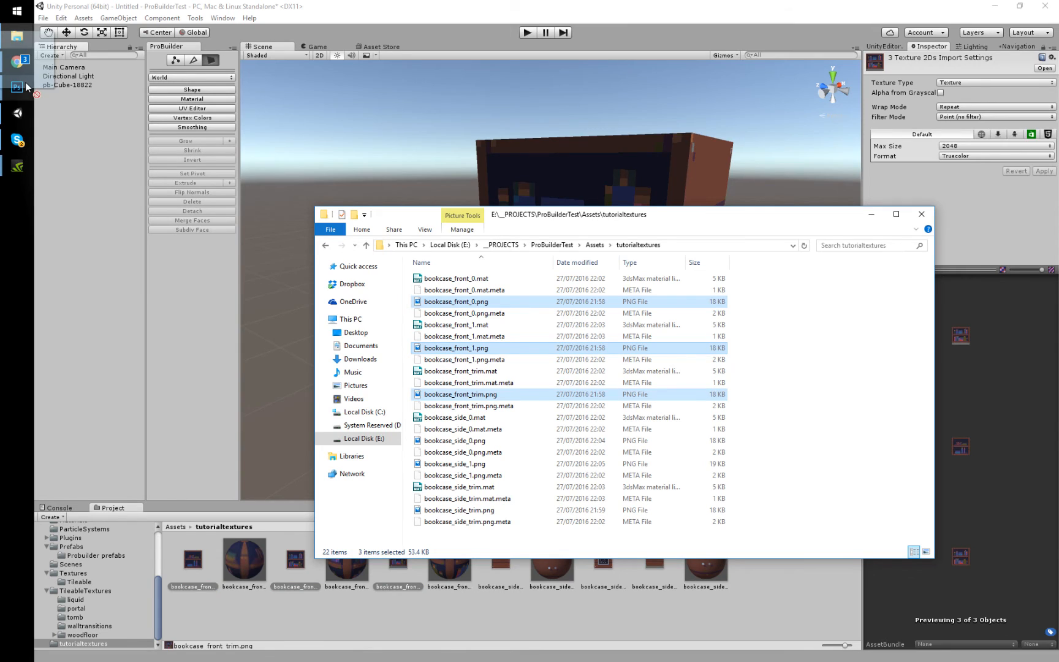
pyautogui.moveTo(17, 87)
pyautogui.moveTo(83, 75); pyautogui.dragTo(610, 49)
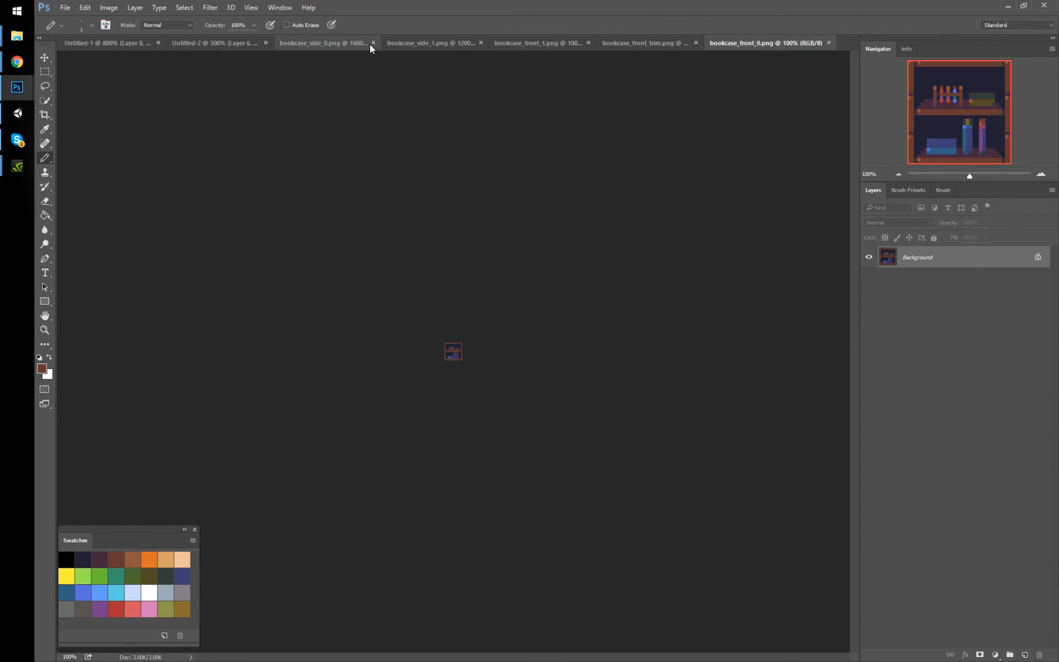
# Close the bookcase_side_1.png and bookcase_side_0.png documents
pyautogui.click(479, 42)
pyautogui.click(336, 41)
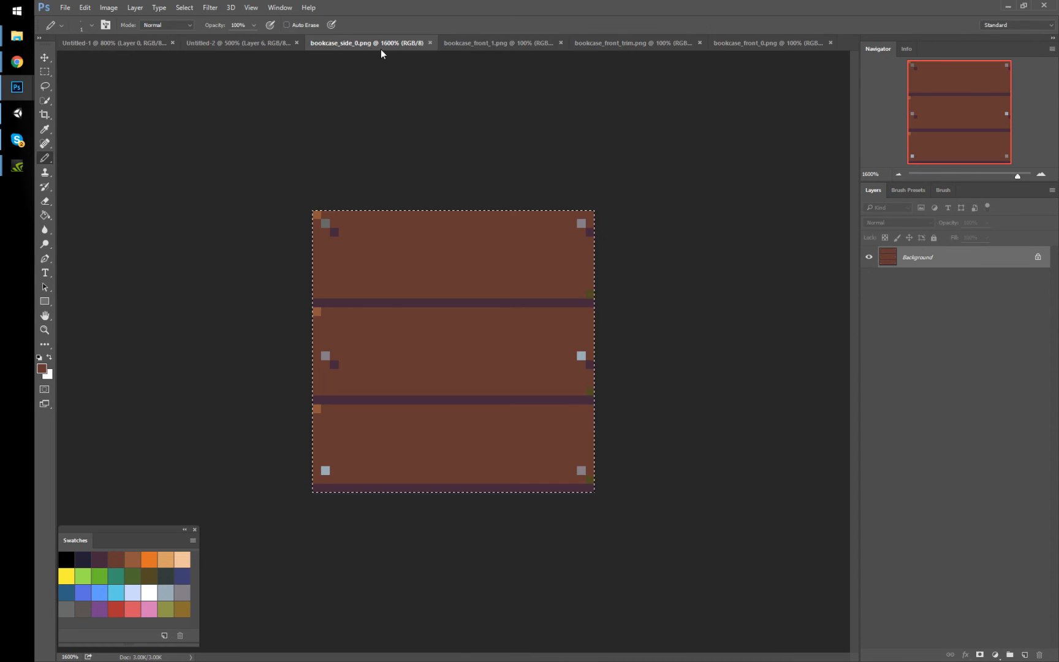
pyautogui.click(430, 42)
# Paste the copied side plank image into bookcase_front_1.png as a new layer
pyautogui.click(362, 42)
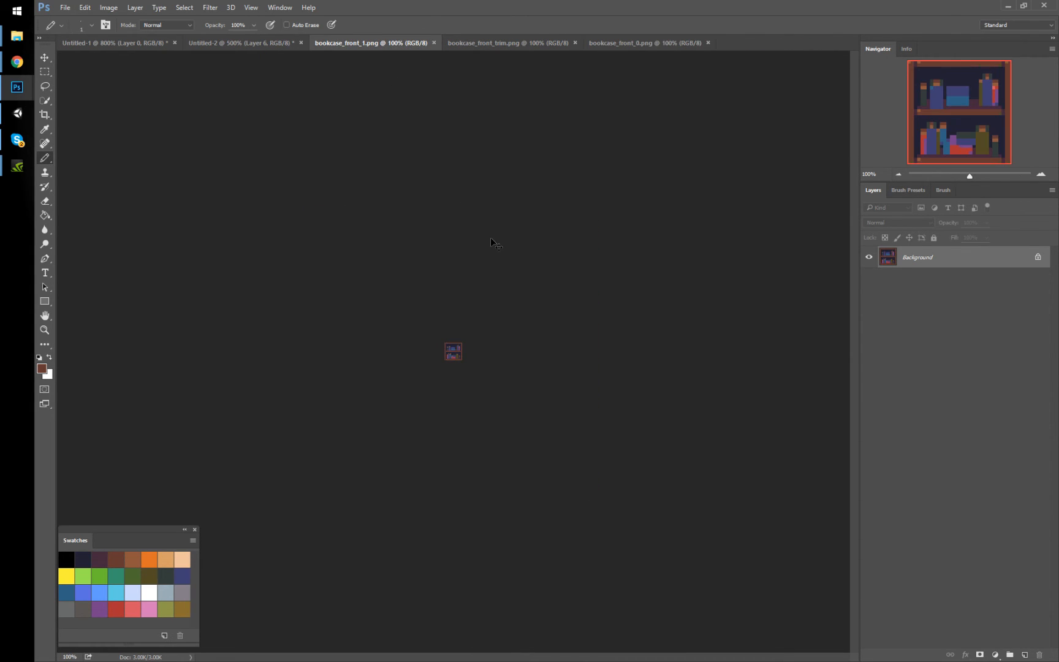
pyautogui.hotkey('ctrl', '+')
pyautogui.hotkey('ctrl', '+')
pyautogui.hotkey('ctrl', '+')
pyautogui.hotkey('ctrl', '+')
pyautogui.hotkey('ctrl', '+')
pyautogui.hotkey('ctrl', '+')
pyautogui.hotkey('ctrl', '+')
pyautogui.hotkey('ctrl', '+')
pyautogui.hotkey('ctrl', '+')
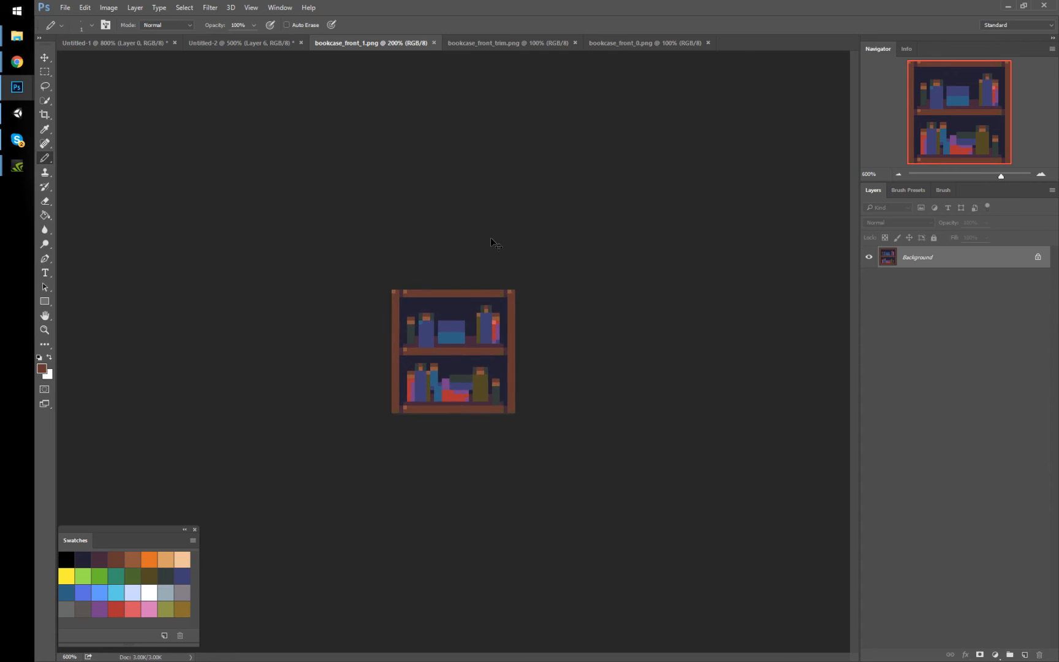
pyautogui.hotkey('ctrl', '+')
pyautogui.hotkey('ctrl', 'v')
pyautogui.hotkey('ctrl', '-')
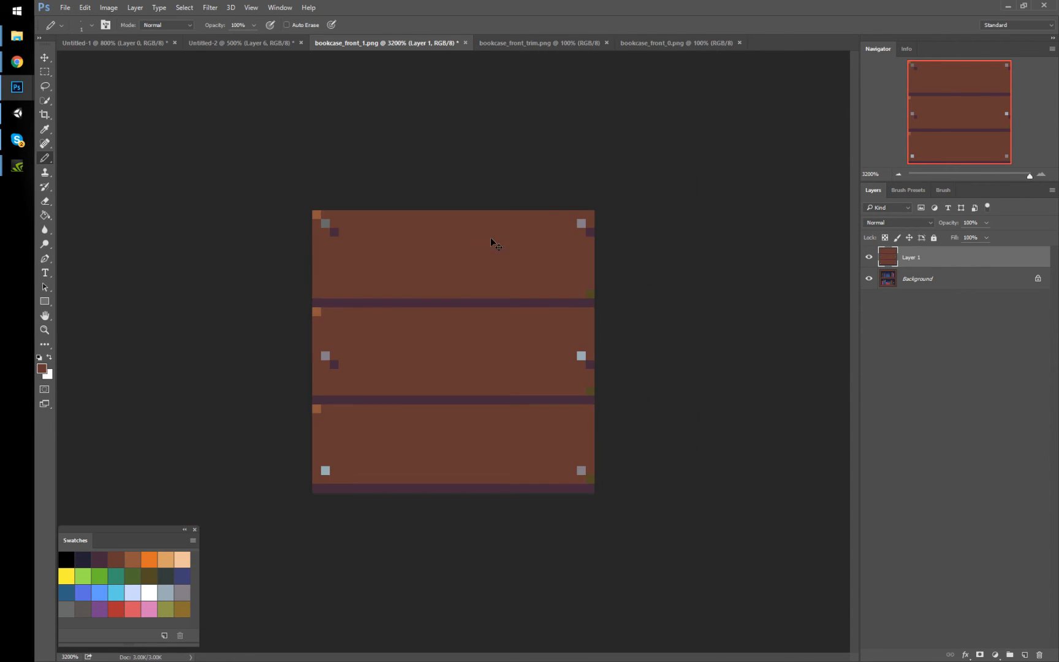
# Delete the middle of the pasted plank layer, keeping only its narrow outer edges over the side posts, and deselect
pyautogui.press('m')
pyautogui.moveTo(339, 211); pyautogui.dragTo(577, 493)
pyautogui.press('Delete')
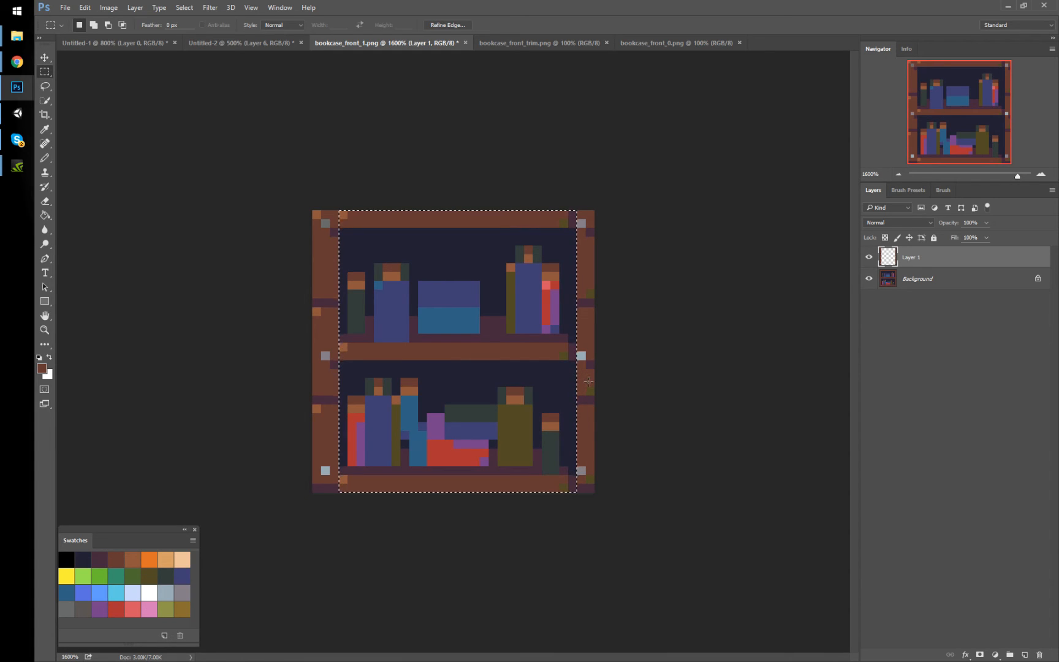
pyautogui.moveTo(332, 202); pyautogui.dragTo(582, 509)
pyautogui.press('Delete')
pyautogui.hotkey('ctrl', 'd')
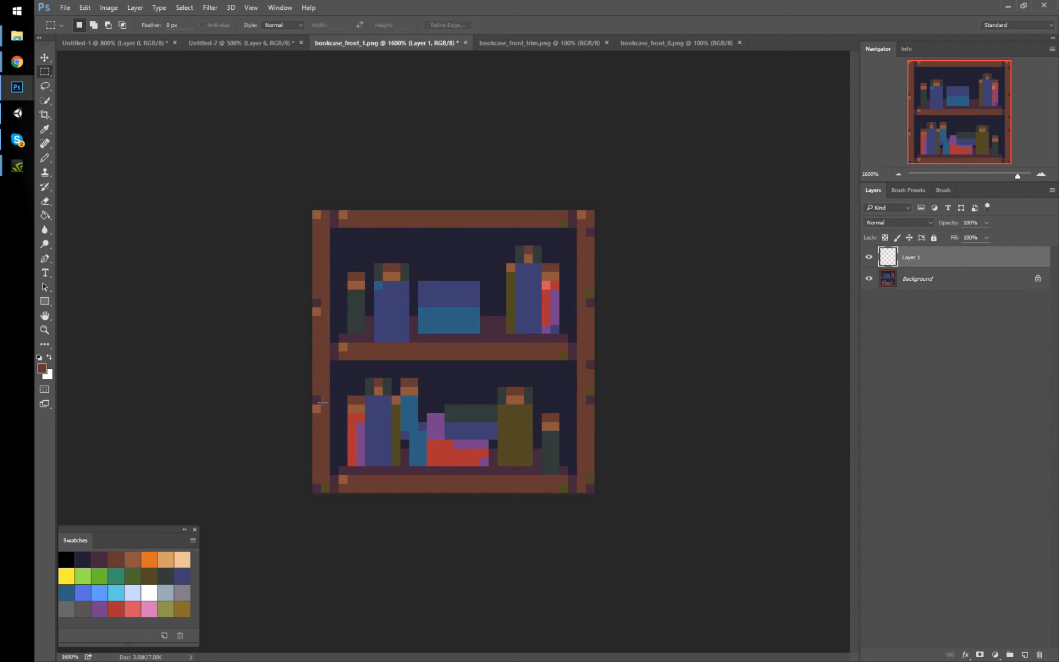
# Compare the front texture with and without the plank edges on Layer 1
pyautogui.press('b')
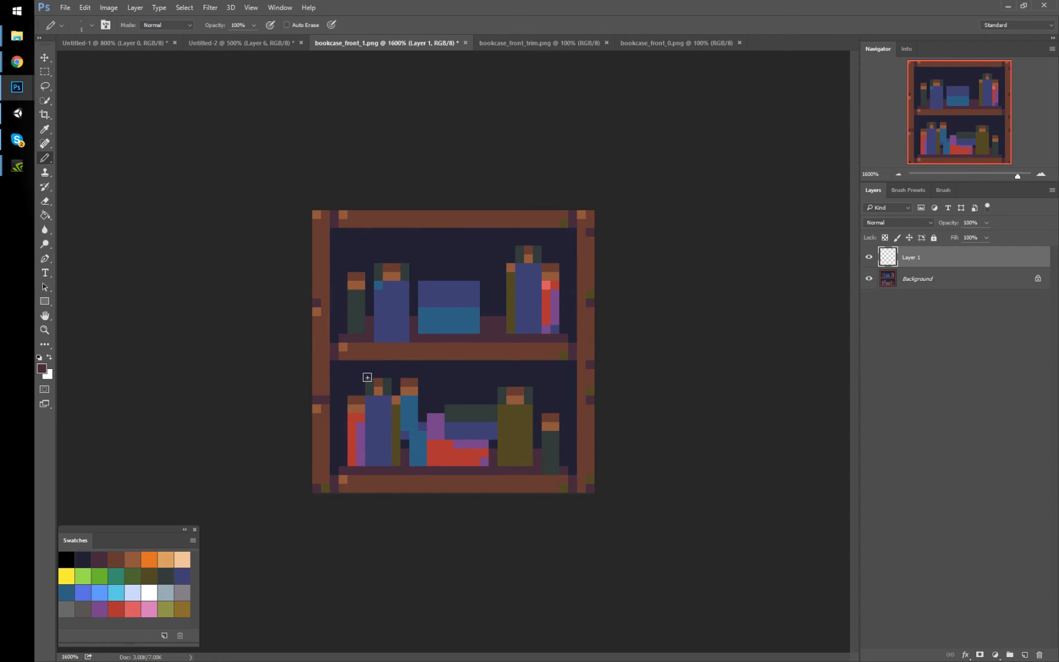
pyautogui.press('m')
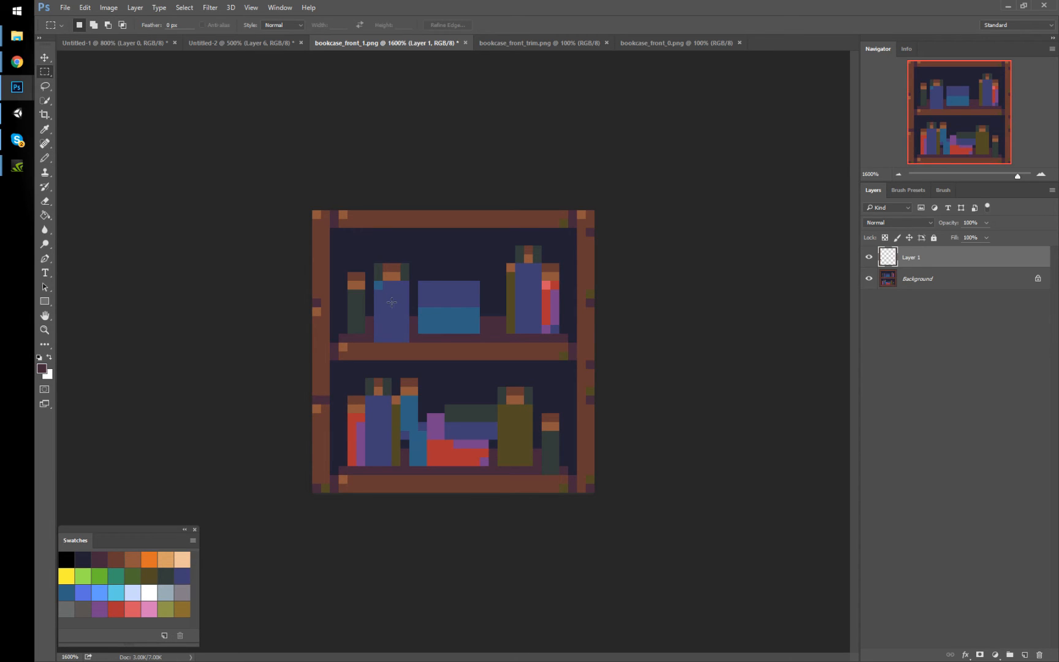
pyautogui.click(867, 258)
pyautogui.click(867, 258)
pyautogui.press('b')
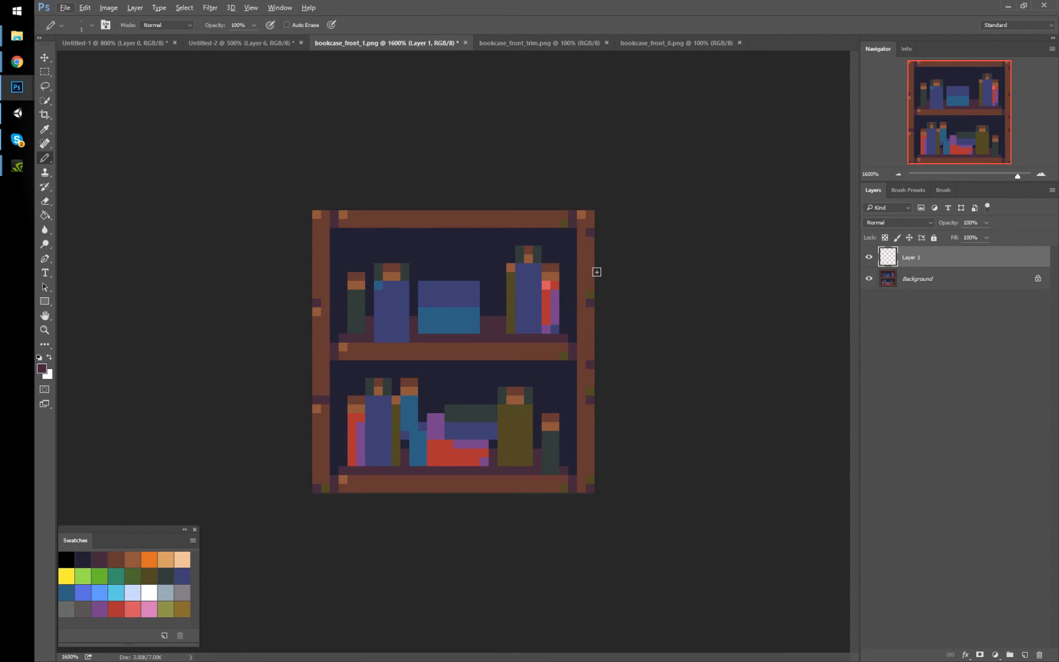
# Paste the side plank image again as Layer 2 for reference and leave it hidden
pyautogui.hotkey('ctrl', 'v')
pyautogui.click(869, 258)
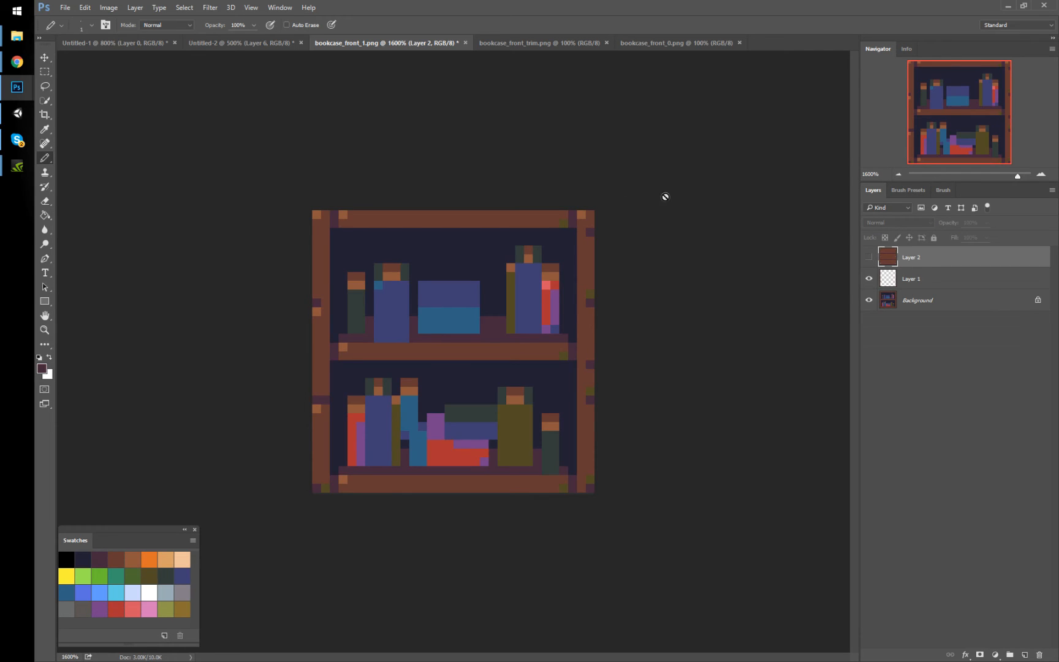
pyautogui.press('m')
pyautogui.moveTo(700, 261); pyautogui.dragTo(454, 210)
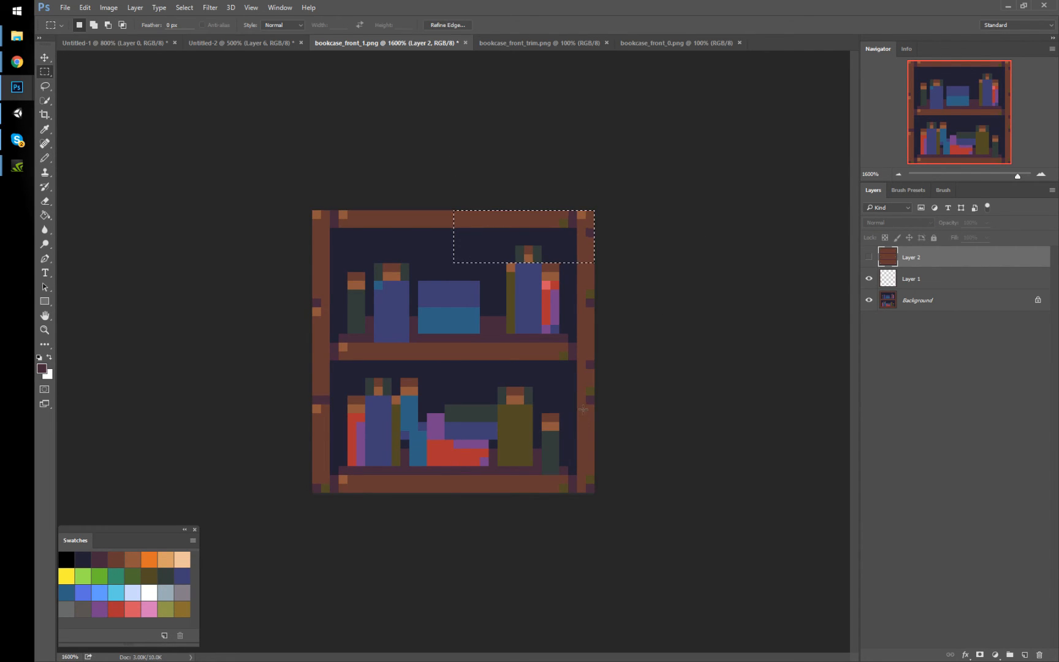
pyautogui.click(869, 258)
pyautogui.click(869, 259)
# On Layer 1, extend the two dark purple seams across the full width of the right side post
pyautogui.click(933, 281)
pyautogui.hotkey('ctrl', 'd')
pyautogui.press('b')
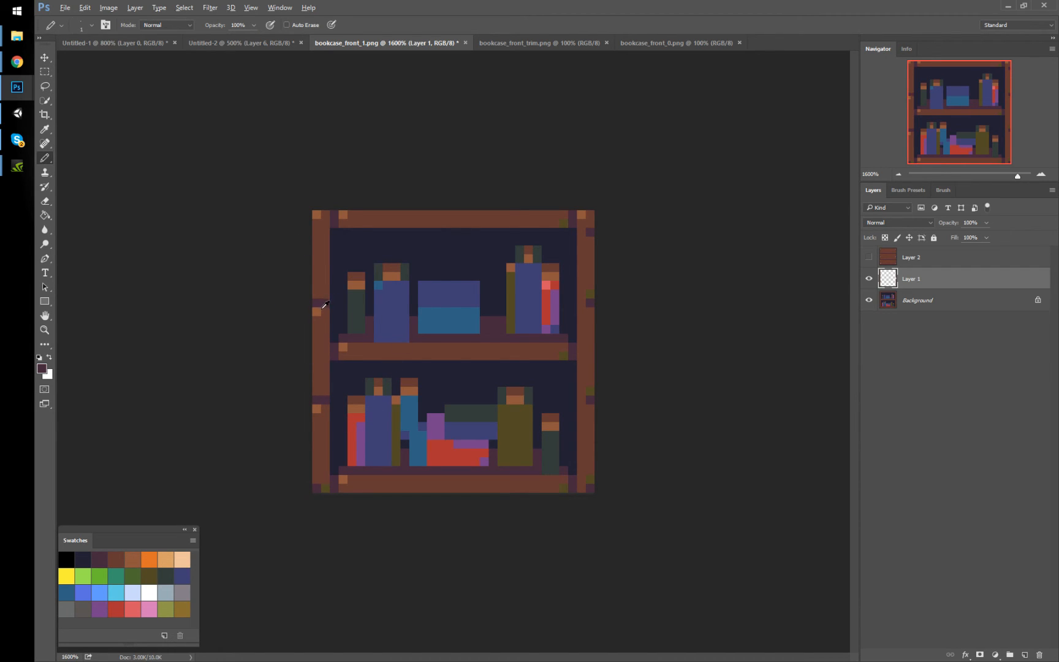
pyautogui.click(580, 303)
pyautogui.click(581, 400)
pyautogui.press('m')
pyautogui.moveTo(313, 210)
pyautogui.mouseDown()
pyautogui.moveTo(330, 350)
pyautogui.moveTo(329, 492)
pyautogui.mouseUp()
pyautogui.keyDown('shift'); pyautogui.moveTo(577, 210); pyautogui.dragTo(594, 493); pyautogui.keyUp('shift')
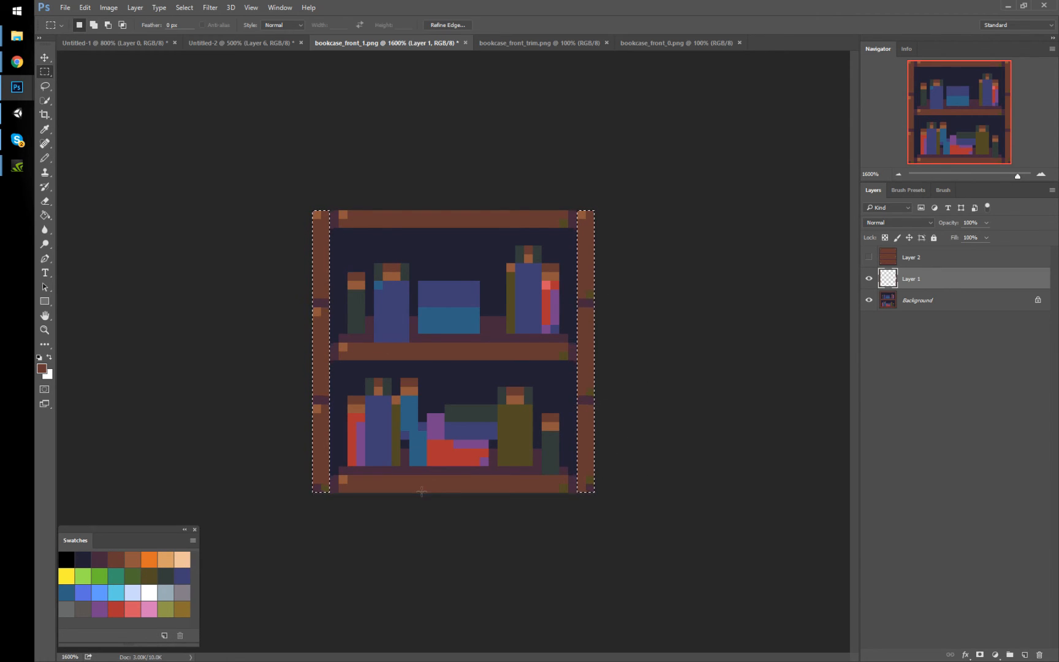
pyautogui.click(324, 487)
# Repaint the bottom pixels of the left post with sampled colours to form a dark purple seam with olive above
pyautogui.press('b')
pyautogui.keyDown('alt'); pyautogui.click(326, 483); pyautogui.keyUp('alt')
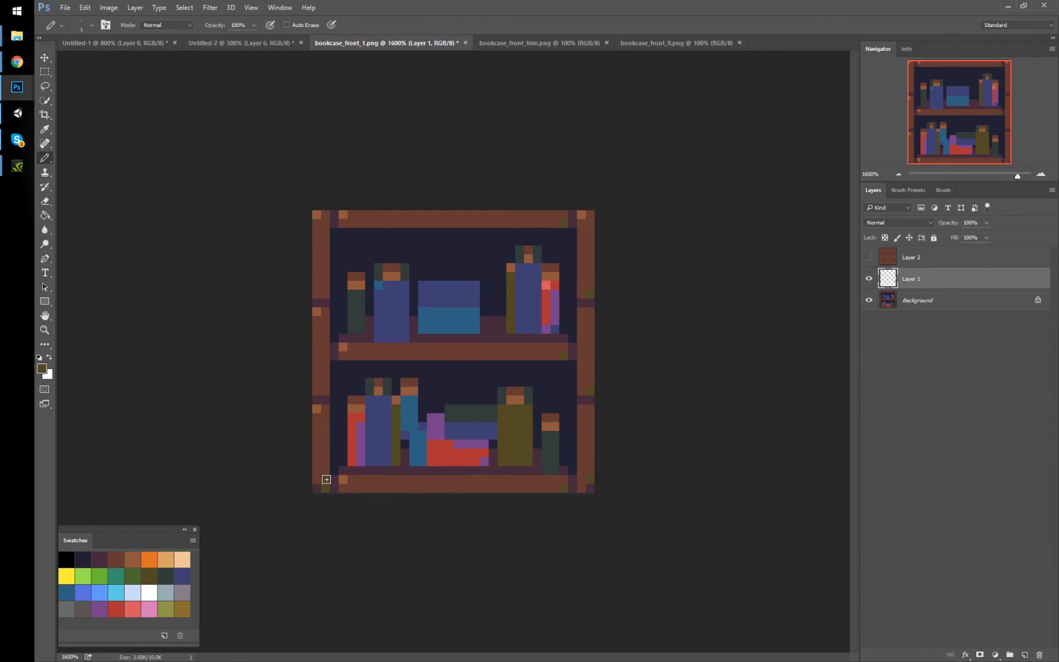
pyautogui.keyDown('alt'); pyautogui.click(321, 489); pyautogui.keyUp('alt')
pyautogui.keyDown('alt'); pyautogui.click(340, 440); pyautogui.keyUp('alt')
pyautogui.click(330, 487)
# Add orange-brown highlight pixels just below both seams on the right post
pyautogui.press('m')
pyautogui.moveTo(312, 203); pyautogui.dragTo(328, 495)
pyautogui.keyDown('shift'); pyautogui.moveTo(585, 206); pyautogui.dragTo(602, 502); pyautogui.keyUp('shift')
pyautogui.press('b')
pyautogui.hotkey('ctrl', 'd')
pyautogui.click(581, 310)
pyautogui.click(582, 409)
# Select the full height of both side posts with the rectangular marquee
pyautogui.press('m')
pyautogui.hotkey('ctrl', 'shift', 'd')
pyautogui.keyDown('alt'); pyautogui.moveTo(596, 208); pyautogui.dragTo(331, 492); pyautogui.keyUp('alt')
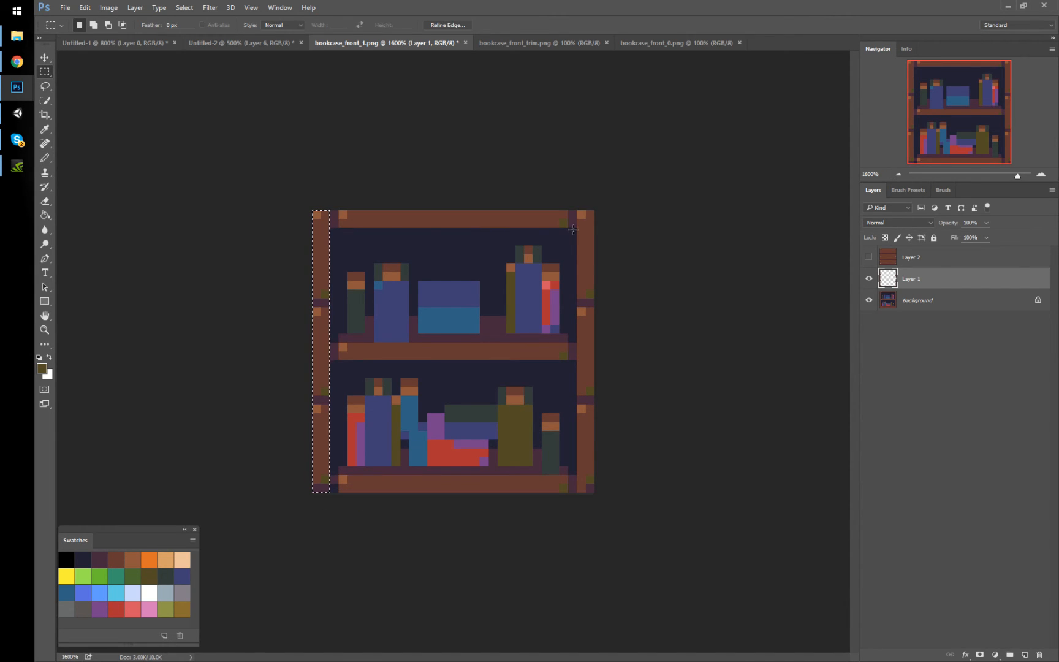
pyautogui.keyDown('shift'); pyautogui.moveTo(581, 206); pyautogui.dragTo(643, 527); pyautogui.keyUp('shift')
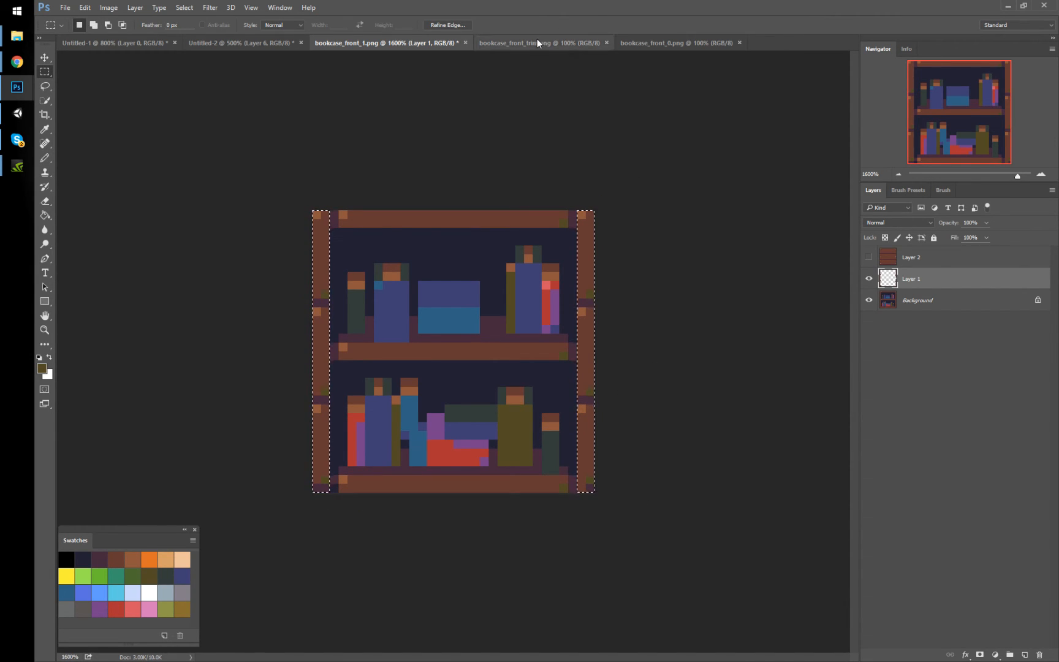
# Merge Layer 2, Layer 1 and the Background of bookcase_front_1.png into a single layer
pyautogui.hotkey('ctrl', 's')
pyautogui.press('Escape')
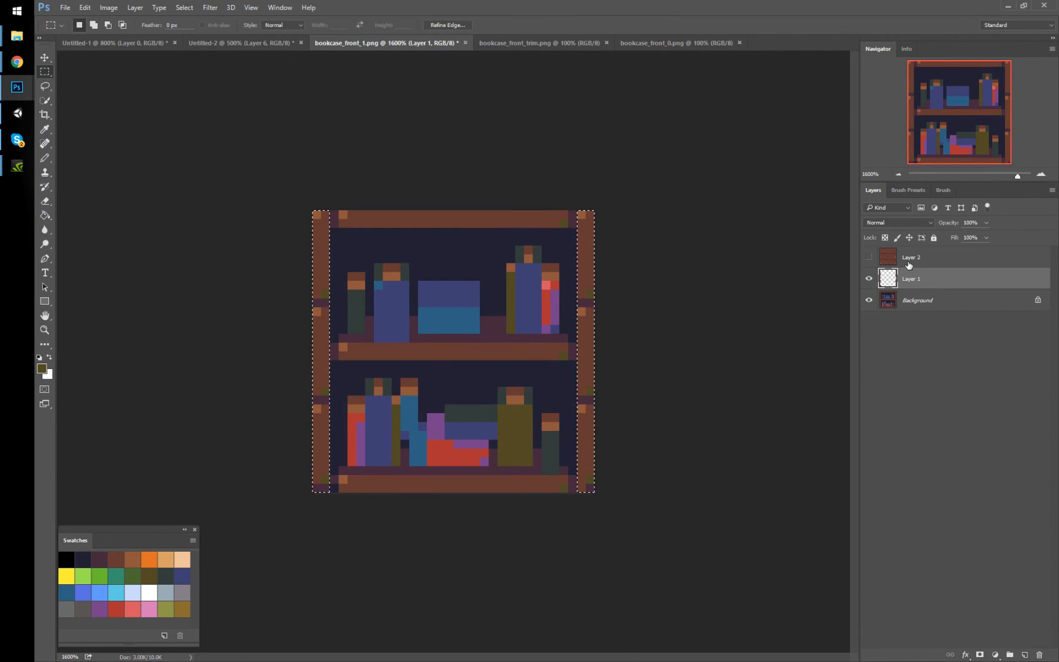
pyautogui.click(909, 262)
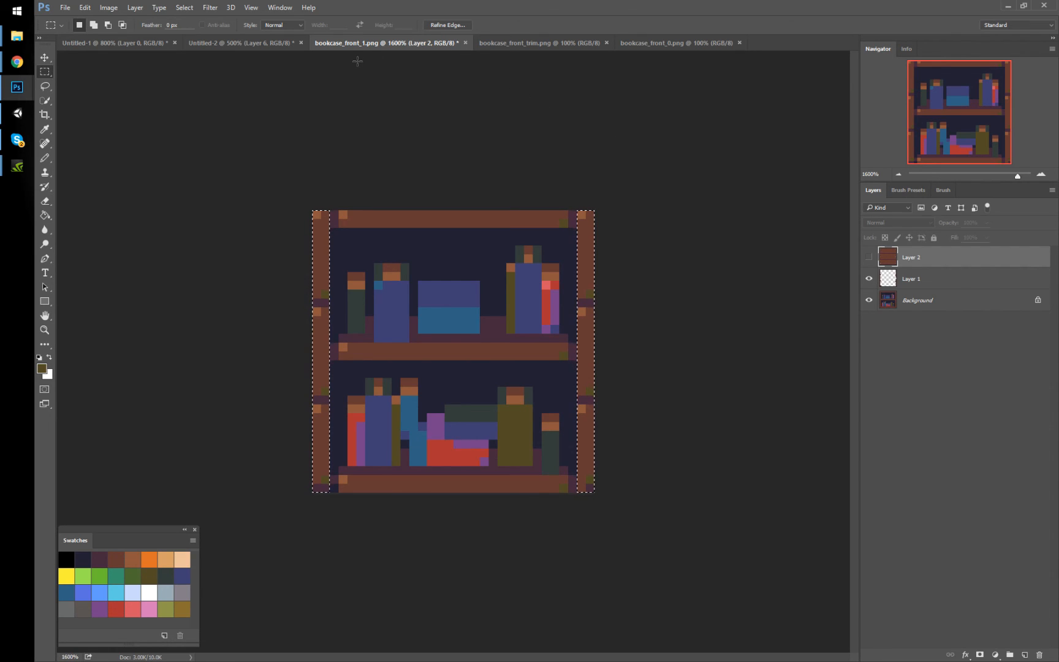
pyautogui.keyDown('shift'); pyautogui.click(917, 302); pyautogui.keyUp('shift')
pyautogui.hotkey('ctrl', 'e')
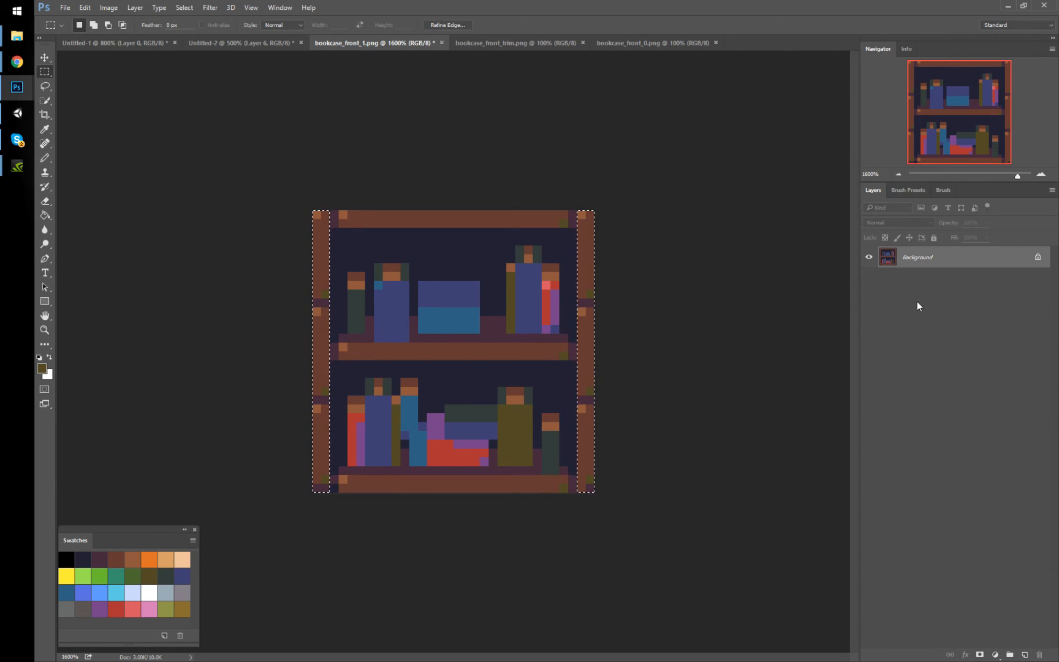
# Undo the layer merge, merge Layer 2, Layer 1 and the Background again, and save bookcase_front_1.png
pyautogui.hotkey('ctrl', 'z')
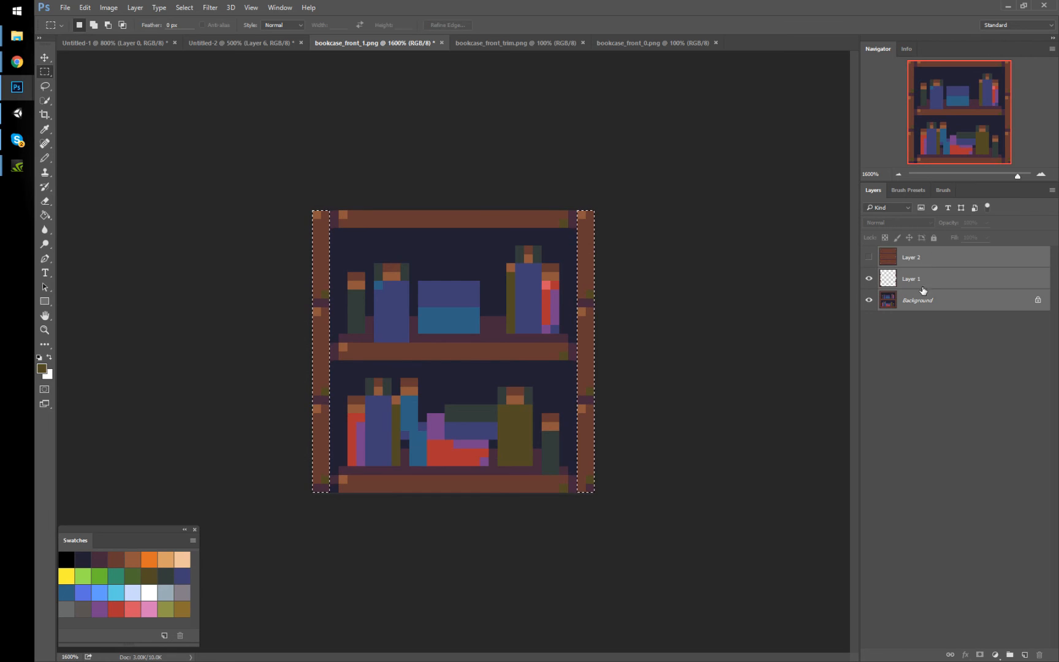
pyautogui.click(916, 257)
pyautogui.keyDown('shift'); pyautogui.click(928, 300); pyautogui.keyUp('shift')
pyautogui.hotkey('ctrl', 'e')
pyautogui.hotkey('ctrl', 's')
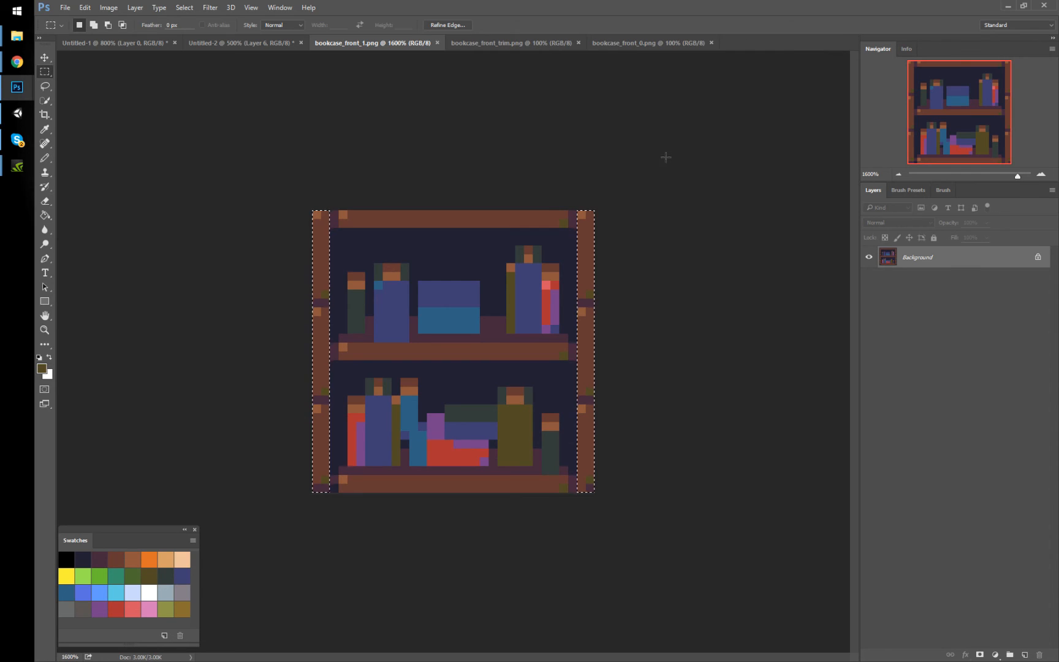
# Close bookcase_front_1.png and try the copied side posts on bookcase_front_trim.png, undoing the paste
pyautogui.click(436, 43)
pyautogui.click(406, 44)
pyautogui.hotkey('ctrl', '+')
pyautogui.hotkey('ctrl', '+')
pyautogui.hotkey('ctrl', '+')
pyautogui.hotkey('ctrl', '+')
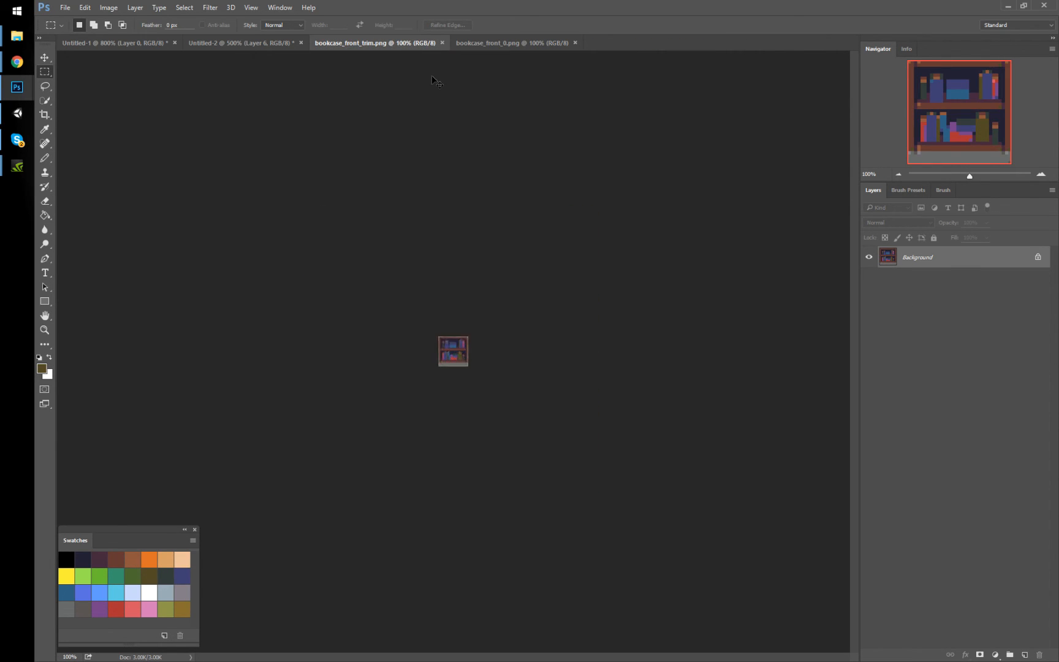
pyautogui.hotkey('ctrl', '+')
pyautogui.hotkey('ctrl', '+')
pyautogui.hotkey('ctrl', '+')
pyautogui.hotkey('ctrl', '+')
pyautogui.hotkey('ctrl', '+')
pyautogui.hotkey('ctrl', 'shift', 'alt', 'n')
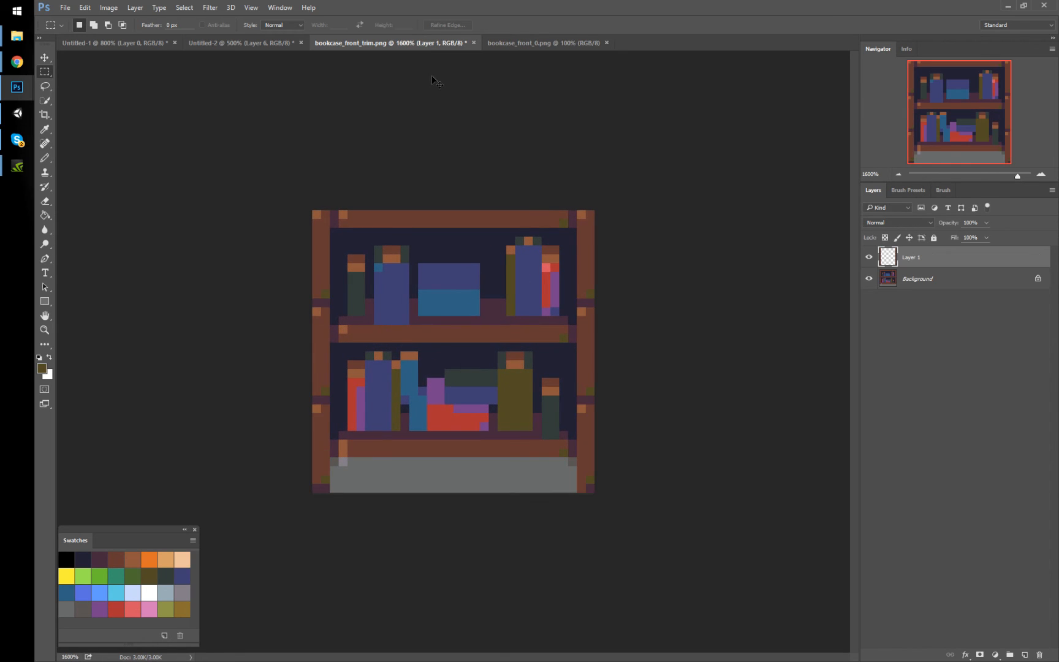
pyautogui.hotkey('ctrl', 'z')
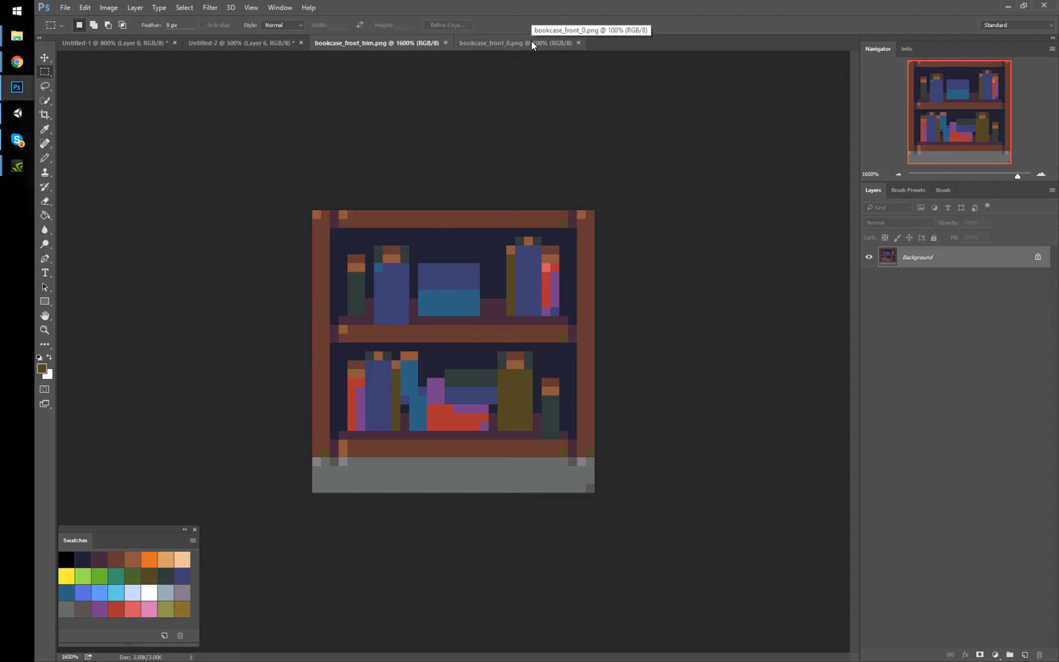
# Paste the copied side posts into bookcase_front_0.png, merge them with the Background and save the file
pyautogui.click(531, 41)
pyautogui.hotkey('ctrl', '+')
pyautogui.hotkey('ctrl', '+')
pyautogui.hotkey('ctrl', '+')
pyautogui.hotkey('ctrl', '+')
pyautogui.hotkey('ctrl', '+')
pyautogui.hotkey('ctrl', '+')
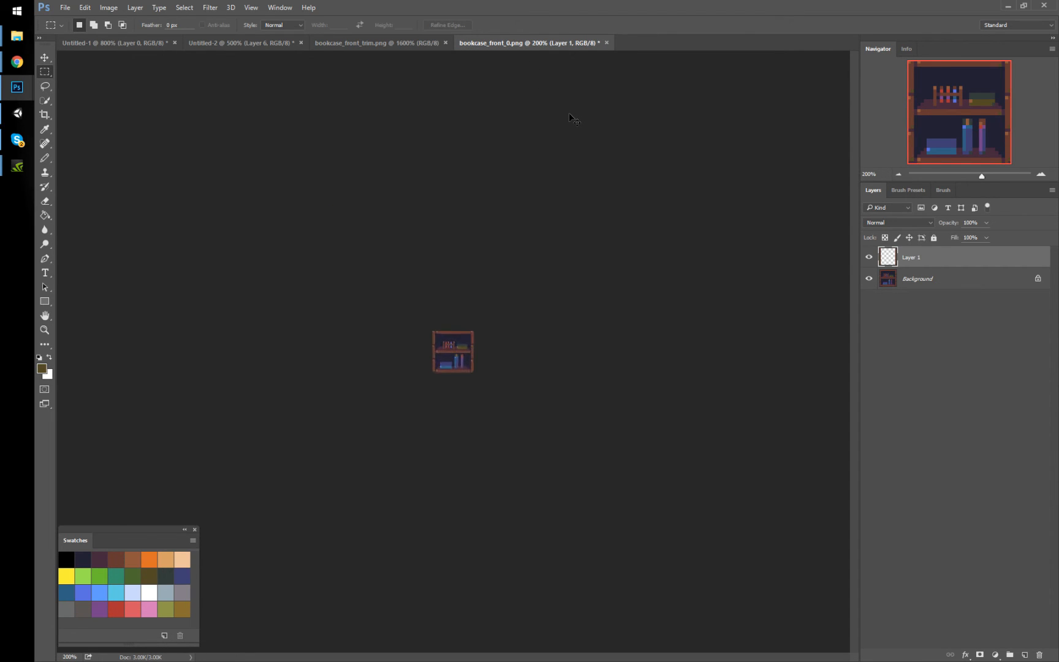
pyautogui.hotkey('ctrl', 'shift', 's')
pyautogui.press('Escape')
pyautogui.keyDown('shift'); pyautogui.click(928, 279); pyautogui.keyUp('shift')
pyautogui.hotkey('ctrl', 'e')
pyautogui.hotkey('ctrl', 's')
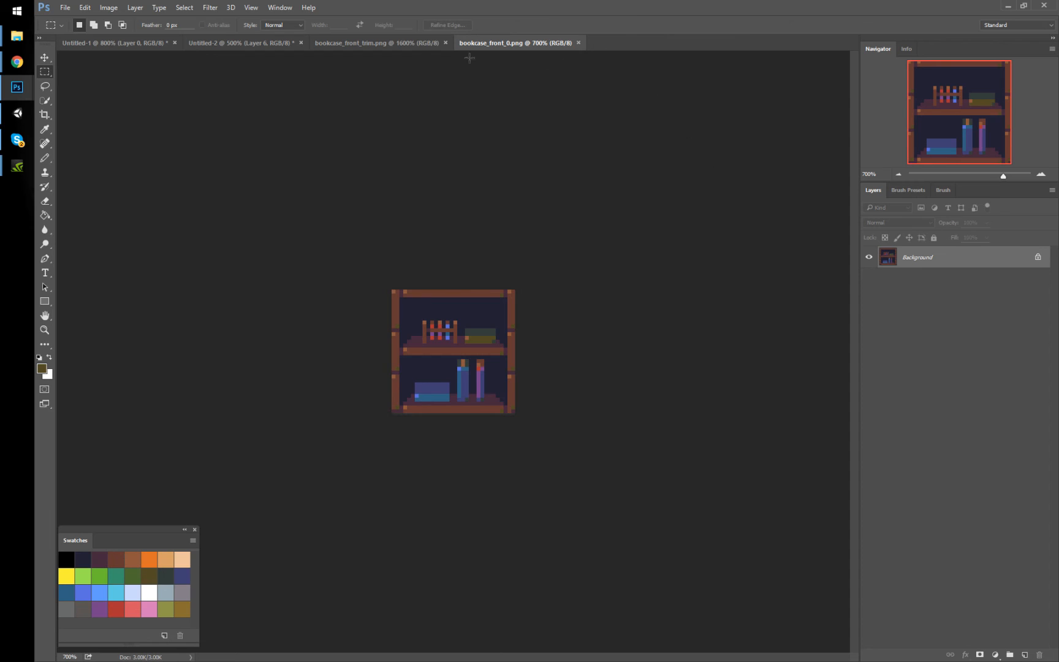
# Close bookcase_front_0.png, copy the trim side artwork from the untitled document and paste it into bookcase_front_trim.png
pyautogui.click(271, 42)
pyautogui.click(578, 42)
pyautogui.moveTo(406, 302); pyautogui.dragTo(558, 432)
pyautogui.moveTo(410, 319); pyautogui.dragTo(414, 370)
pyautogui.hotkey('ctrl', 'd')
pyautogui.moveTo(398, 305); pyautogui.dragTo(599, 434)
pyautogui.hotkey('ctrl', 'c')
pyautogui.click(354, 43)
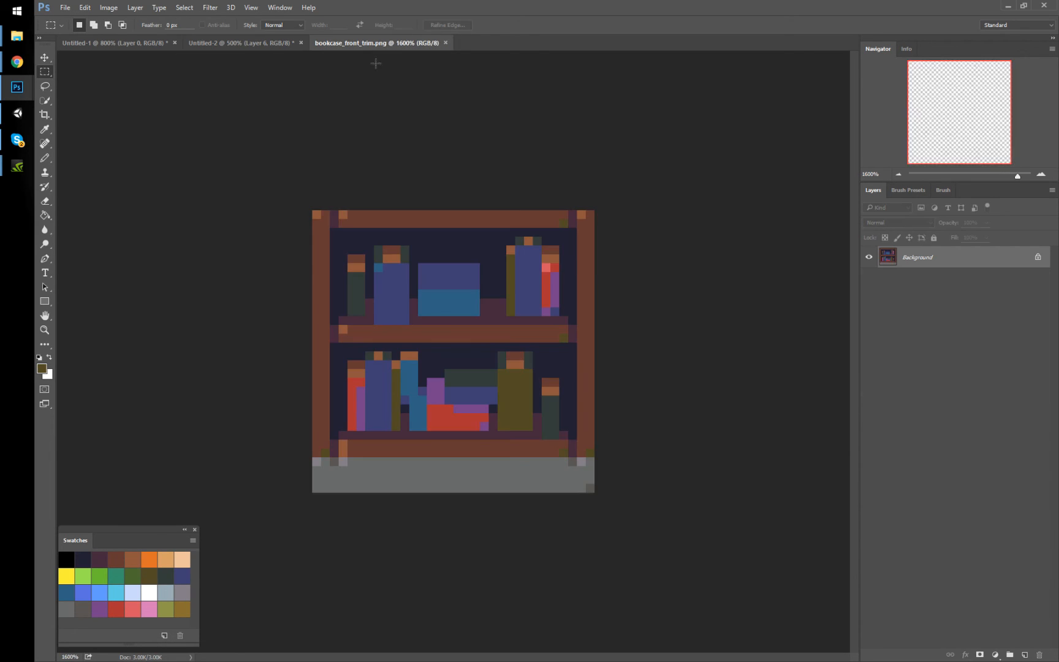
pyautogui.hotkey('ctrl', 'v')
# Delete the small rivet patches along the inner edges of both side posts on the pasted layer
pyautogui.moveTo(325, 220); pyautogui.dragTo(346, 245)
pyautogui.press('Delete')
pyautogui.moveTo(576, 219); pyautogui.dragTo(594, 245)
pyautogui.press('Delete')
pyautogui.moveTo(576, 324); pyautogui.dragTo(594, 351)
pyautogui.press('Delete')
pyautogui.moveTo(576, 431); pyautogui.dragTo(593, 457)
pyautogui.moveTo(321, 431); pyautogui.dragTo(339, 458)
pyautogui.press('Delete')
pyautogui.moveTo(321, 326); pyautogui.dragTo(340, 364)
pyautogui.press('Delete')
# Delete the pasted layer's whole middle section between the two side posts
pyautogui.moveTo(330, 210); pyautogui.dragTo(569, 534)
pyautogui.press('Delete')
pyautogui.moveTo(570, 432); pyautogui.dragTo(587, 453)
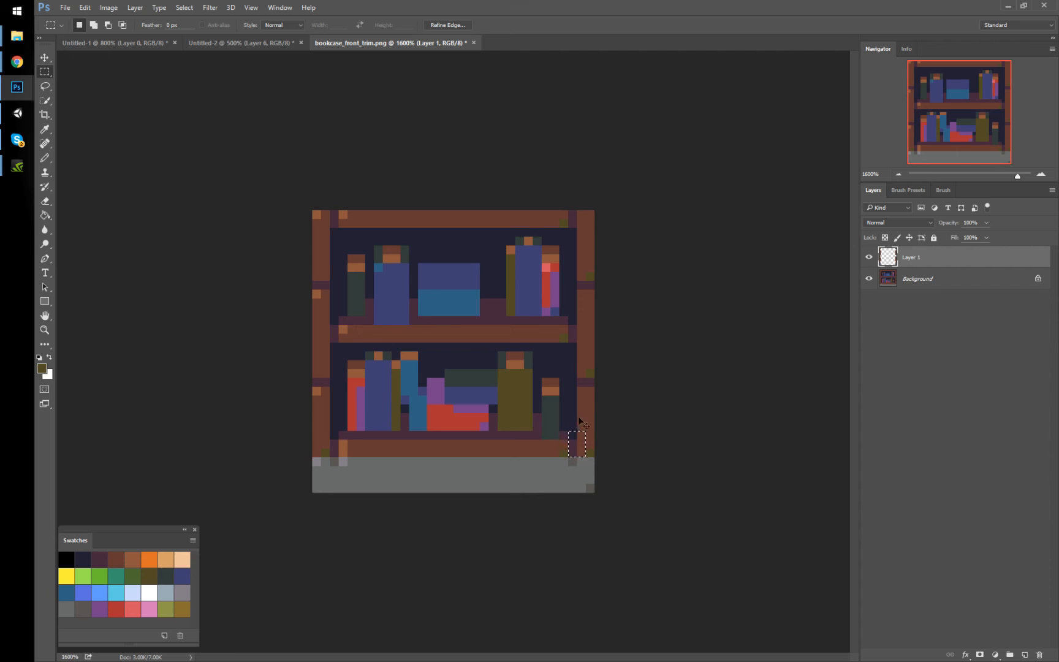
# Pencil sampled olive pixels above the left post's seams and orange-brown highlights at the right post's top and below its seams
pyautogui.press('b')
pyautogui.keyDown('alt'); pyautogui.click(331, 451); pyautogui.keyUp('alt')
pyautogui.click(324, 373)
pyautogui.keyDown('alt'); pyautogui.click(318, 292); pyautogui.keyUp('alt')
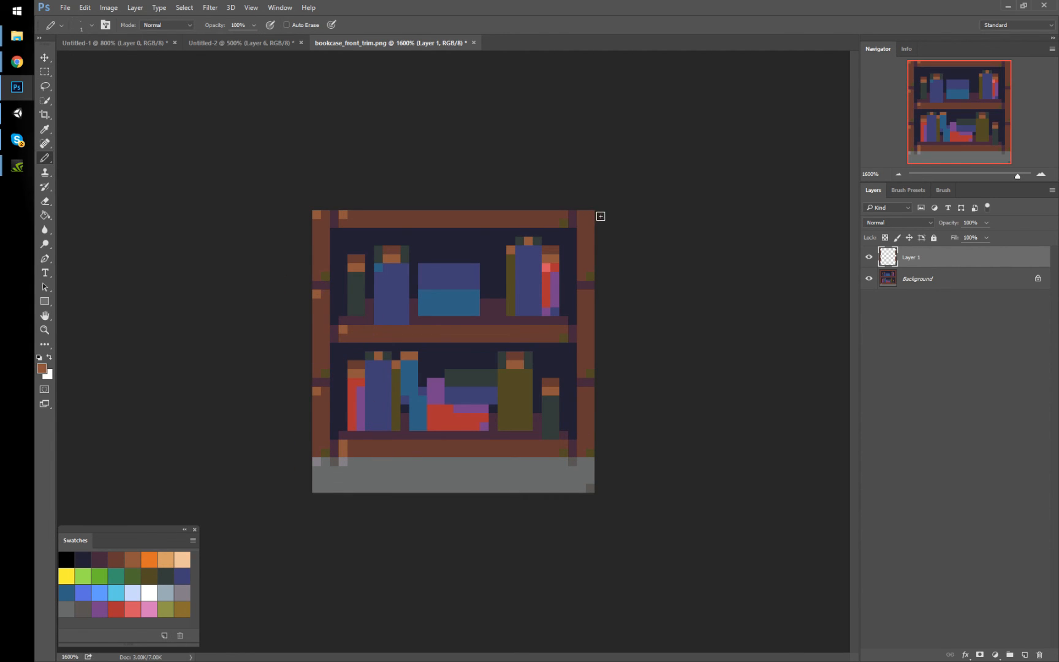
pyautogui.click(581, 213)
pyautogui.click(580, 391)
# Merge Layer 1 with the Background of bookcase_front_trim.png and save the file
pyautogui.keyDown('shift'); pyautogui.click(908, 284); pyautogui.keyUp('shift')
pyautogui.hotkey('ctrl', 'e')
pyautogui.hotkey('ctrl', 's')
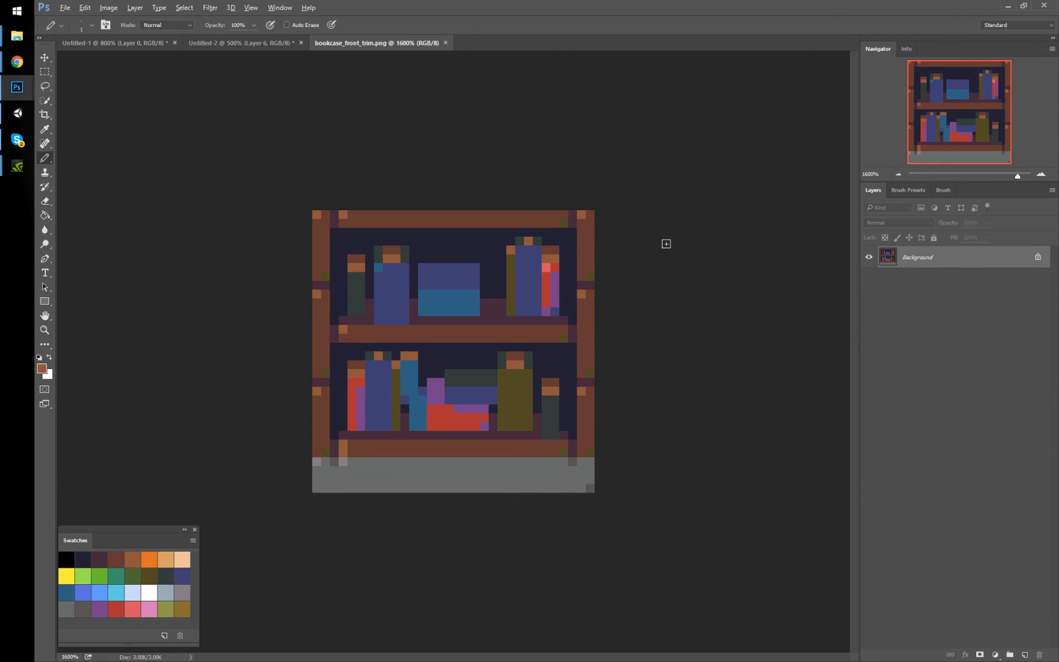
# Switch to Unity and inspect the bookcase from several angles to check how the front and side seams line up
pyautogui.hotkey('alt', 'Tab')
pyautogui.keyDown('alt'); pyautogui.moveTo(632, 272); pyautogui.dragTo(612, 241); pyautogui.keyUp('alt')
pyautogui.moveTo(611, 241); pyautogui.dragTo(705, 225, button='right')
pyautogui.press('w')
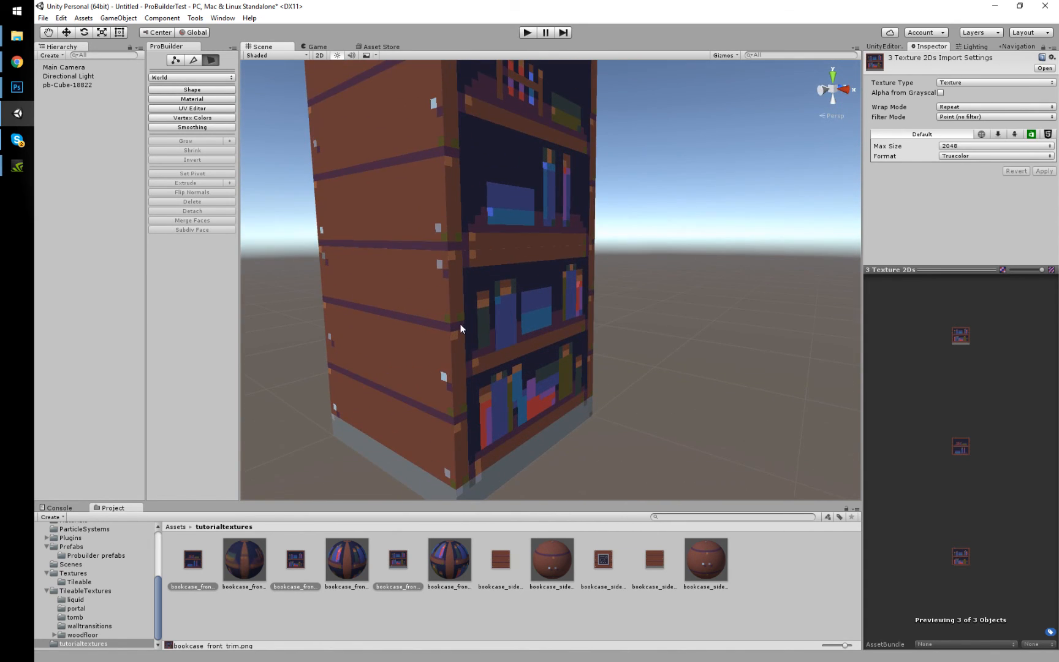
pyautogui.moveTo(657, 338); pyautogui.dragTo(685, 361, button='right')
pyautogui.press('s')
pyautogui.press('e')
pyautogui.press('a')
pyautogui.moveTo(621, 342); pyautogui.dragTo(702, 342, button='right')
pyautogui.press('w')
pyautogui.press('s')
pyautogui.keyDown('alt'); pyautogui.moveTo(669, 331); pyautogui.dragTo(554, 330); pyautogui.keyUp('alt')
pyautogui.click(555, 331)
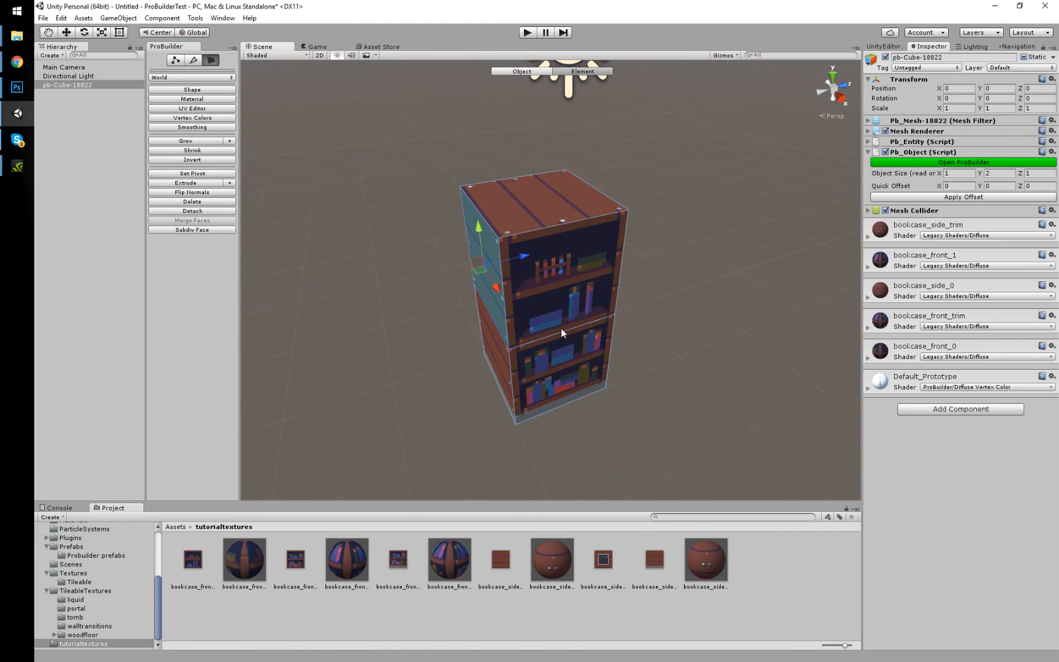
pyautogui.click(402, 250)
pyautogui.keyDown('alt'); pyautogui.moveTo(613, 301); pyautogui.dragTo(641, 294); pyautogui.keyUp('alt')
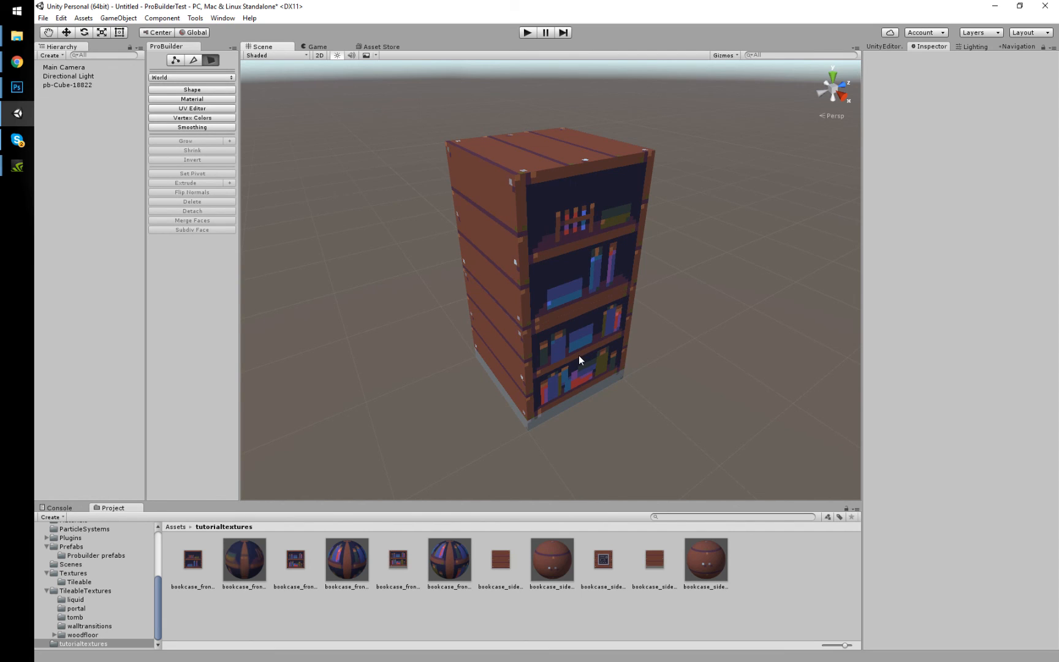
# Save the bookcase scene as tutorial in the Assets folder
pyautogui.hotkey('ctrl', 's')
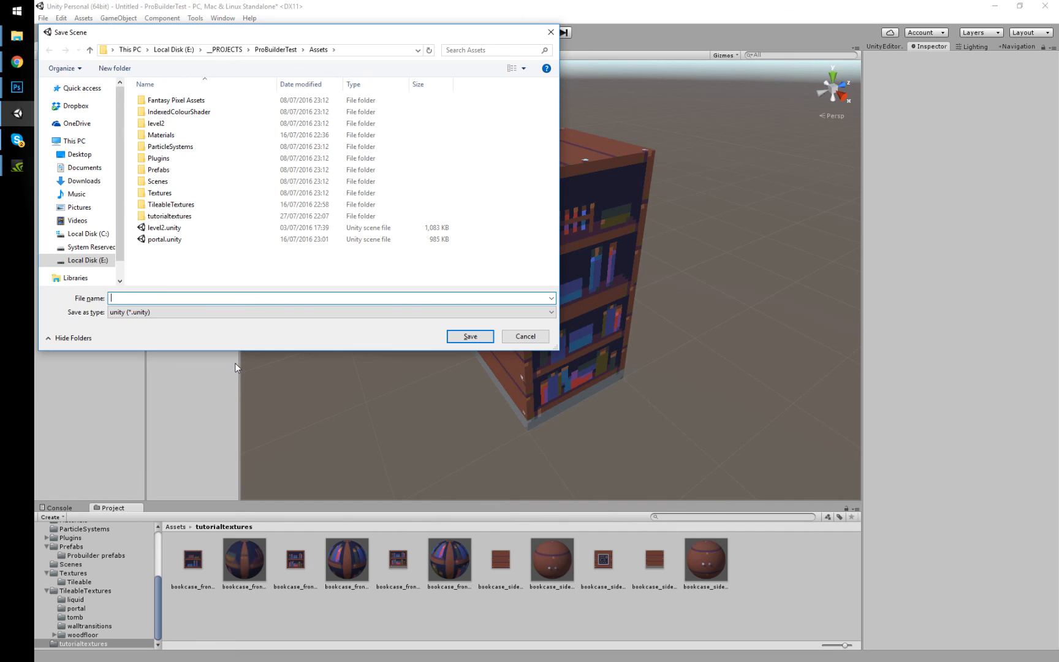
pyautogui.write('tutorial')
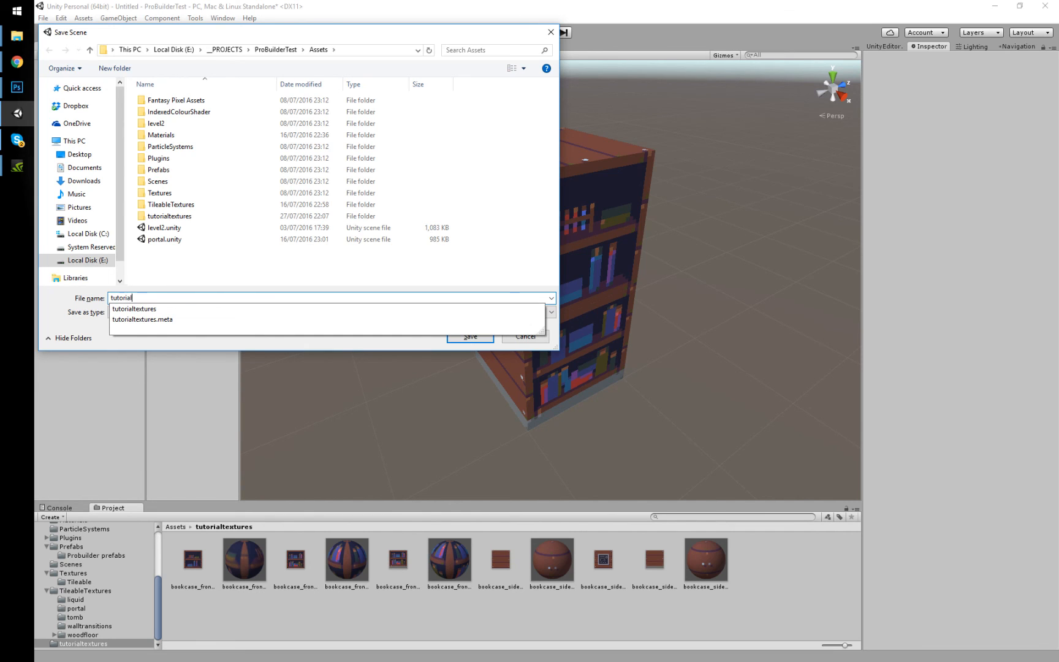
pyautogui.press('Return')
# Open the level2 scene from the project's list of scenes
pyautogui.scroll(5, 82, 563)
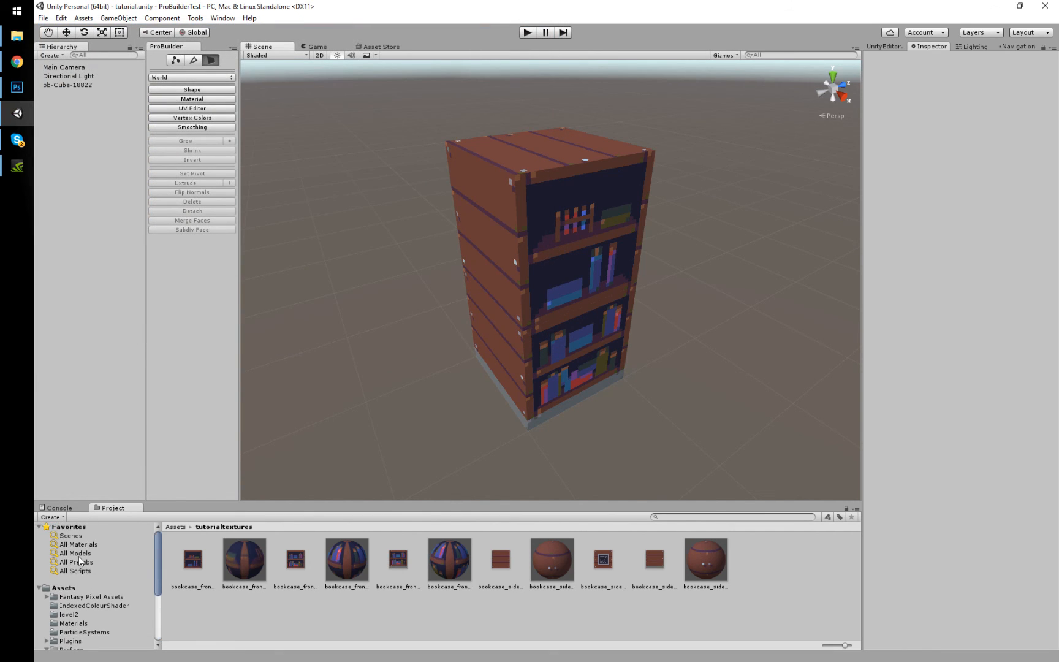
pyautogui.click(71, 535)
pyautogui.click(190, 554)
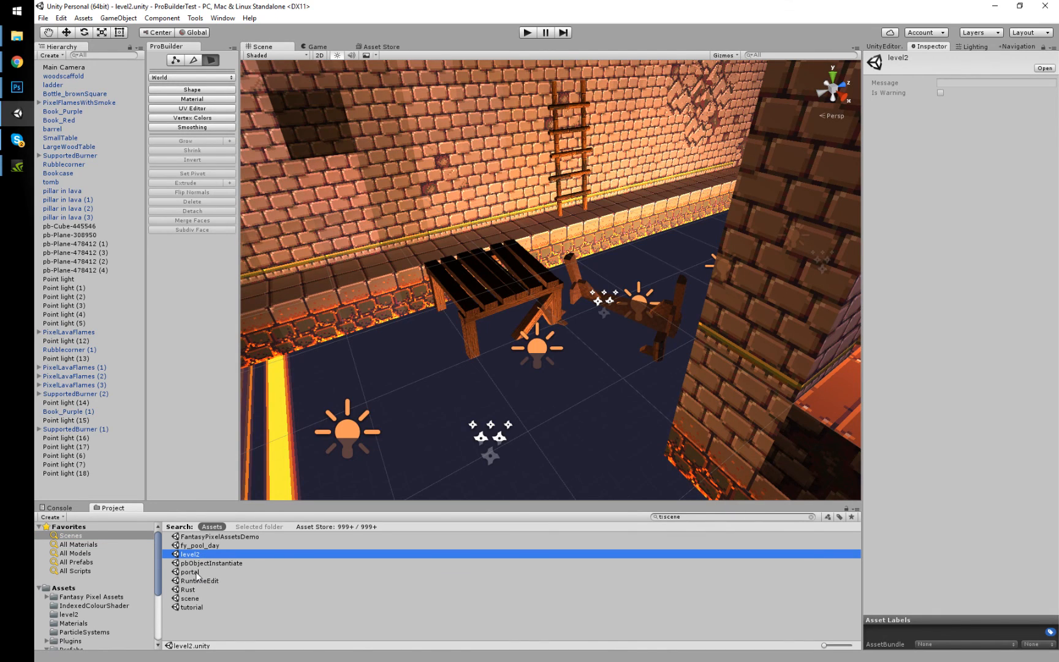
# Select the floor plane with the Lava material and locate its base texture in the project
pyautogui.moveTo(428, 304); pyautogui.dragTo(673, 244, button='right')
pyautogui.press('s')
pyautogui.press('w')
pyautogui.click(648, 358)
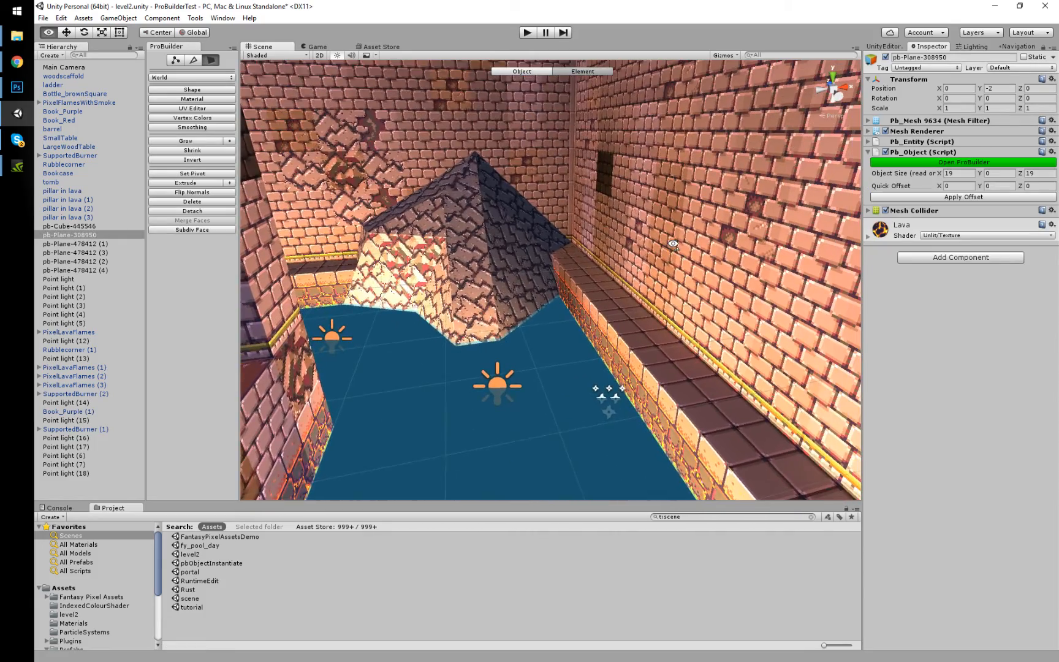
pyautogui.click(869, 236)
pyautogui.click(1035, 263)
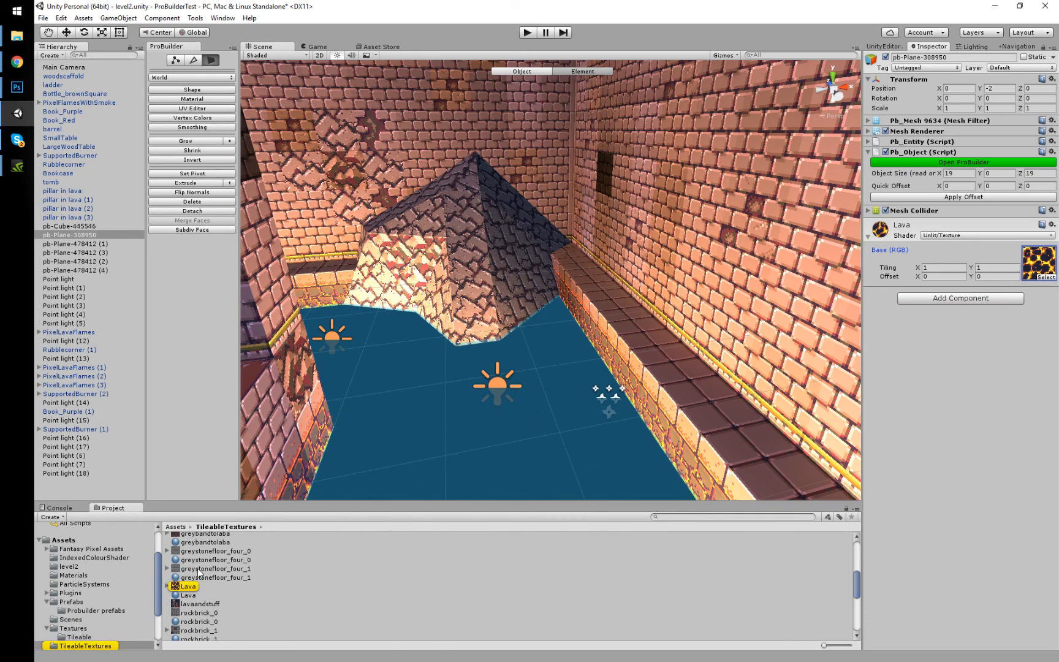
# Set the Lava texture's type to Texture and its wrap mode to Repeat, and apply the import settings
pyautogui.click(188, 587)
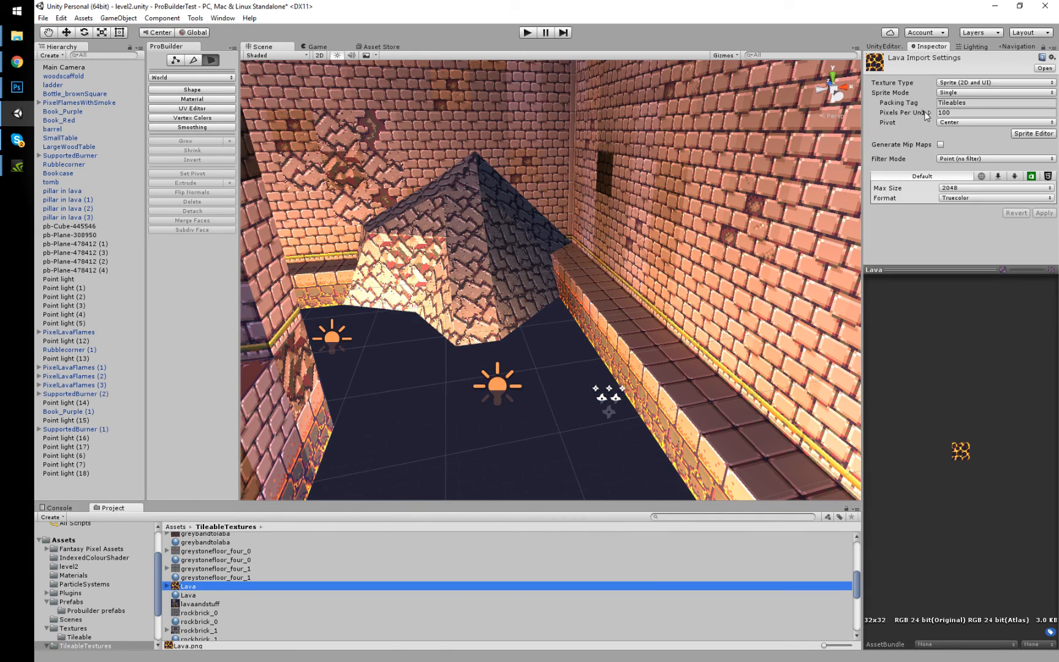
pyautogui.click(968, 84)
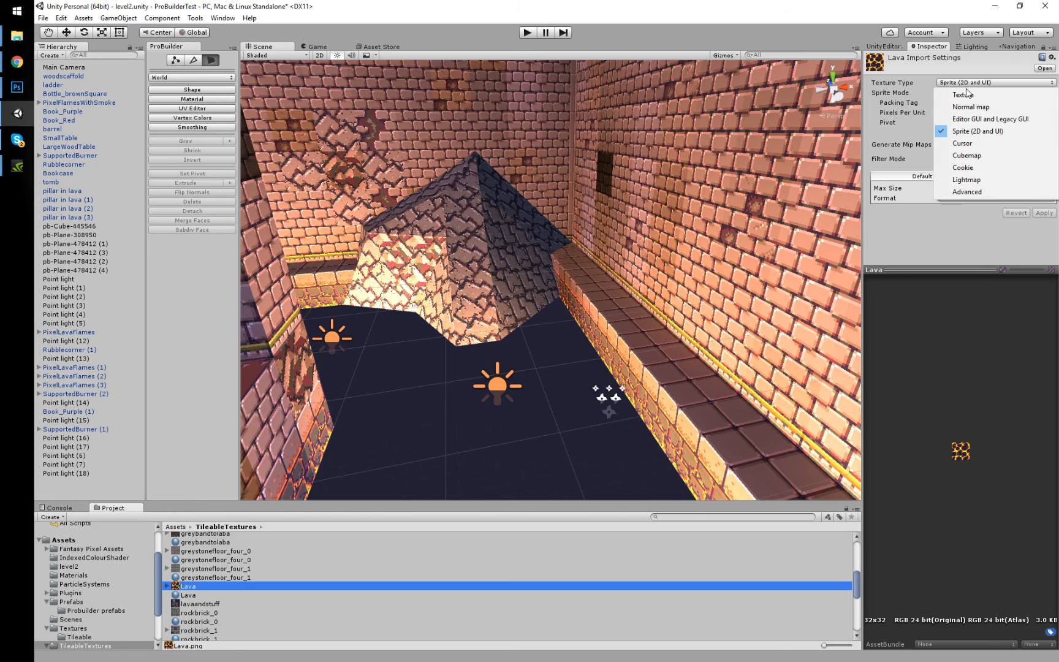
pyautogui.click(968, 95)
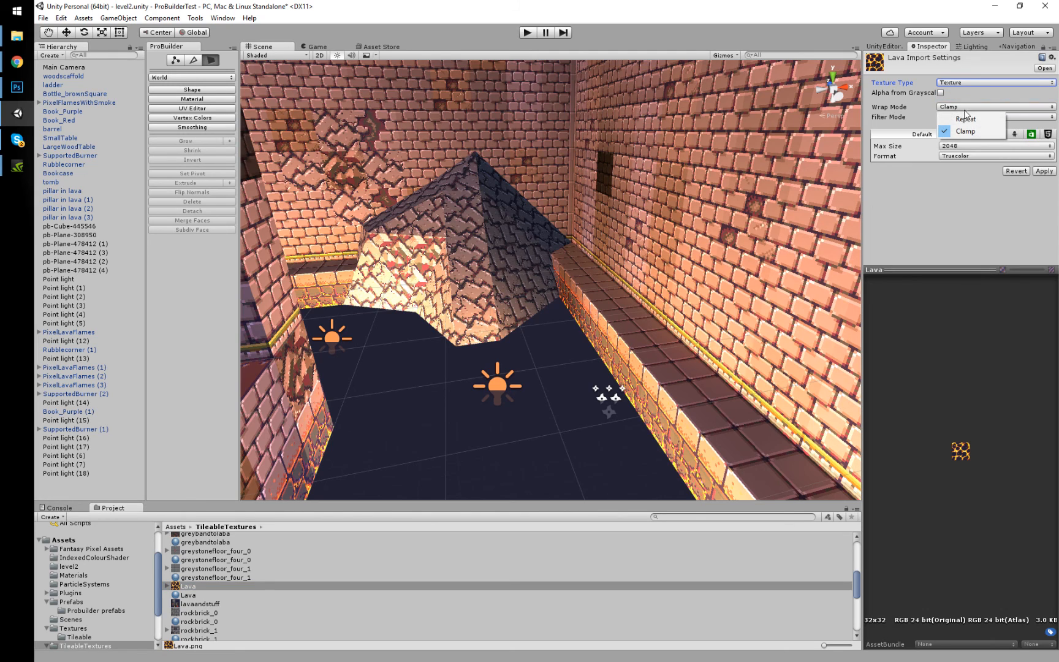
pyautogui.click(966, 118)
# Examine the brick faces beside the lava and the tiled textures around the room with the tomb and bookcases
pyautogui.moveTo(720, 247); pyautogui.dragTo(487, 289, button='right')
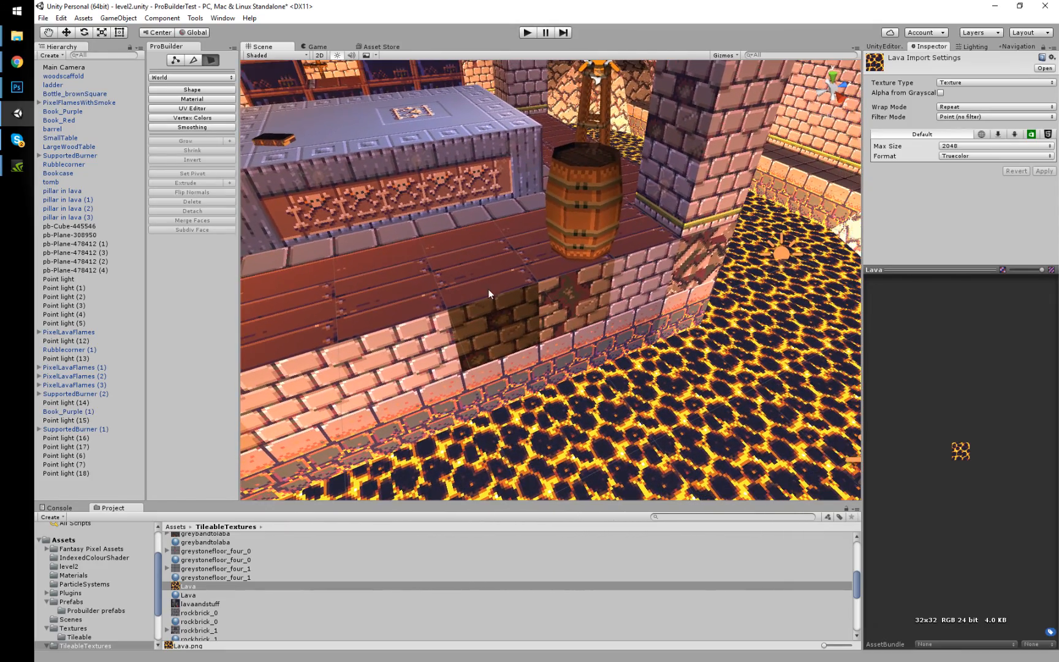
pyautogui.click(508, 308)
pyautogui.click(517, 320)
pyautogui.click(574, 297)
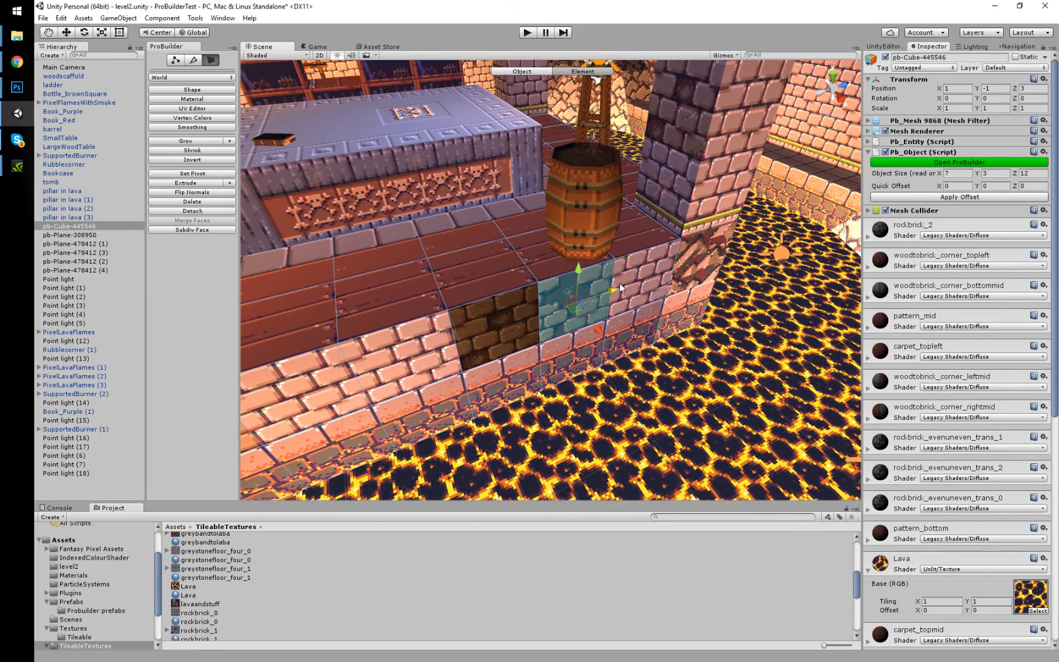
pyautogui.click(654, 283)
pyautogui.moveTo(654, 283); pyautogui.dragTo(643, 402, button='right')
pyautogui.press('e')
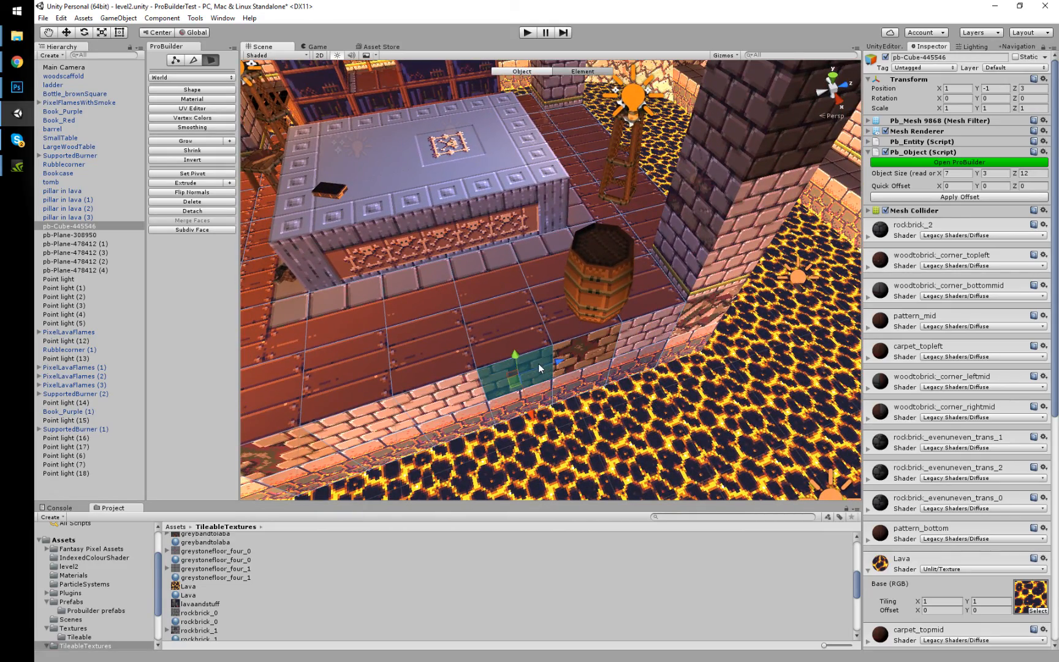
pyautogui.moveTo(572, 345); pyautogui.dragTo(632, 220, button='right')
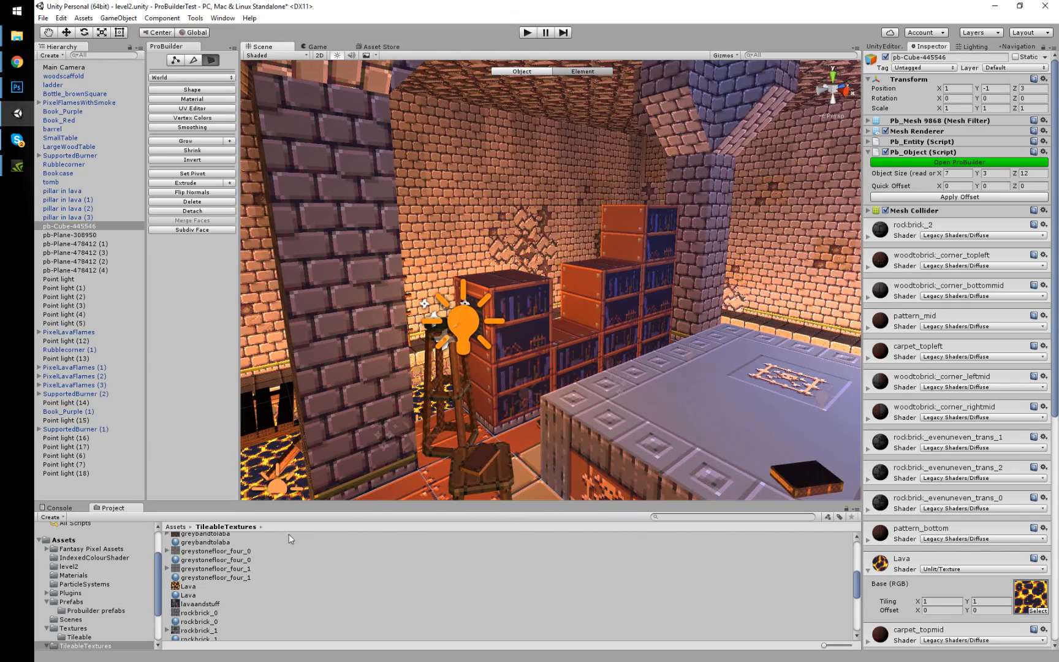
# Open the portal scene, saving the changes made to level2
pyautogui.scroll(3, 176, 587)
pyautogui.scroll(2, 67, 532)
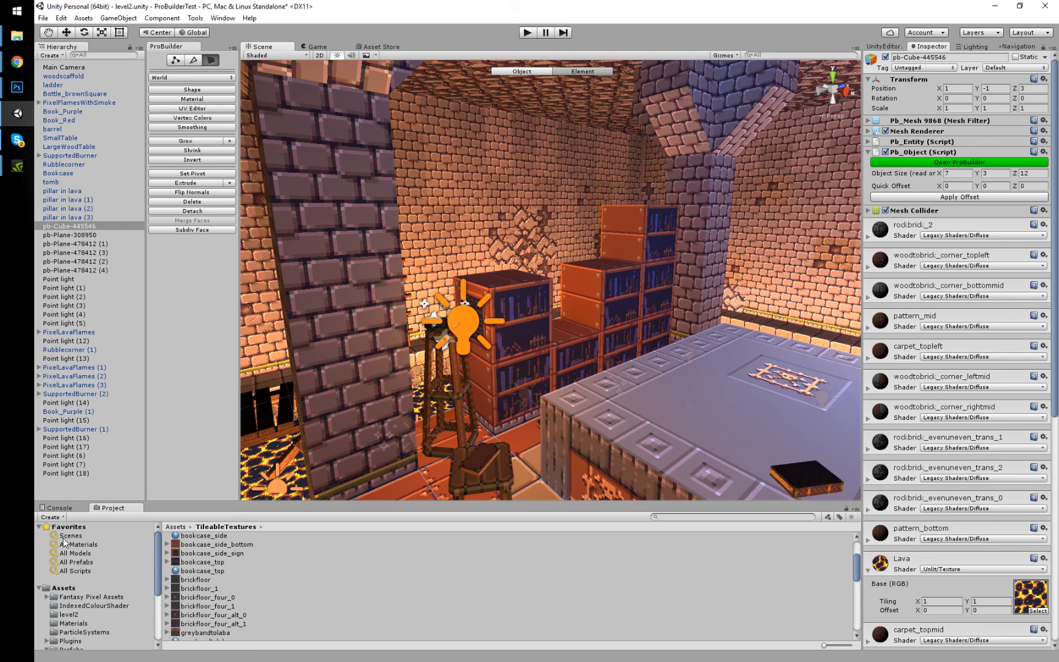
pyautogui.click(69, 536)
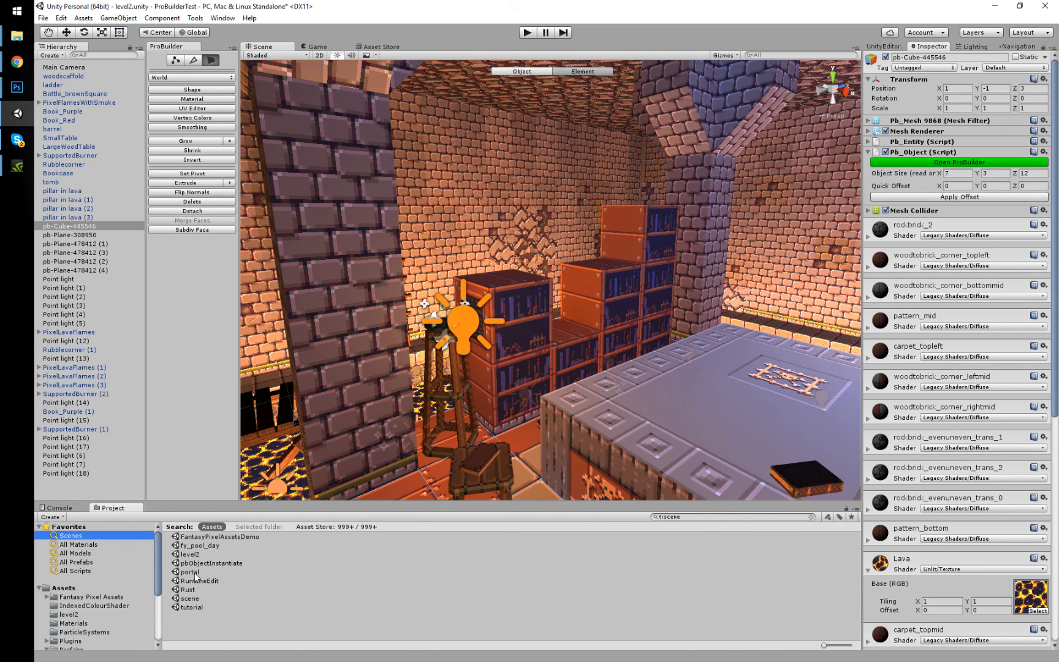
pyautogui.doubleClick(195, 574)
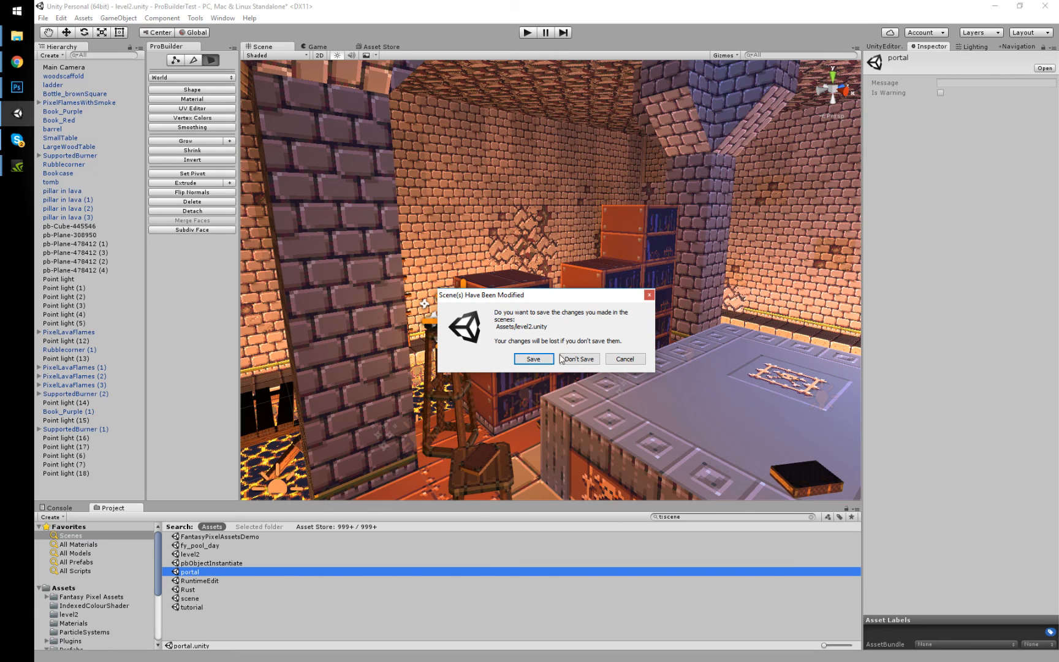
pyautogui.click(550, 359)
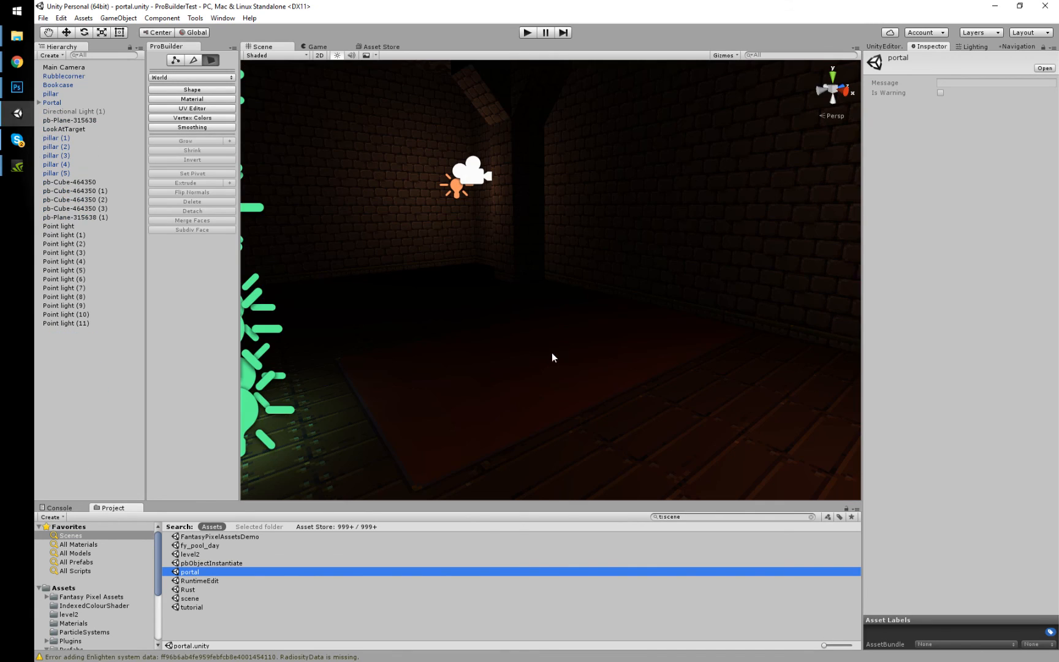
# Play the portal scene and disable the Swaying Camera script on the Main Camera
pyautogui.moveTo(605, 295); pyautogui.dragTo(576, 265, button='right')
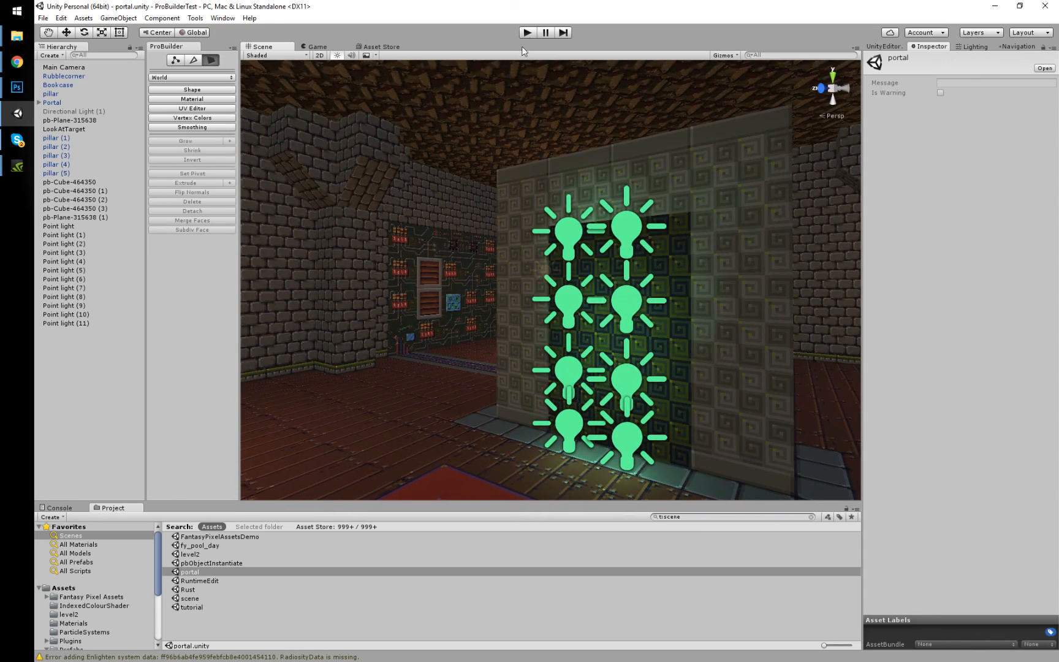
pyautogui.click(527, 32)
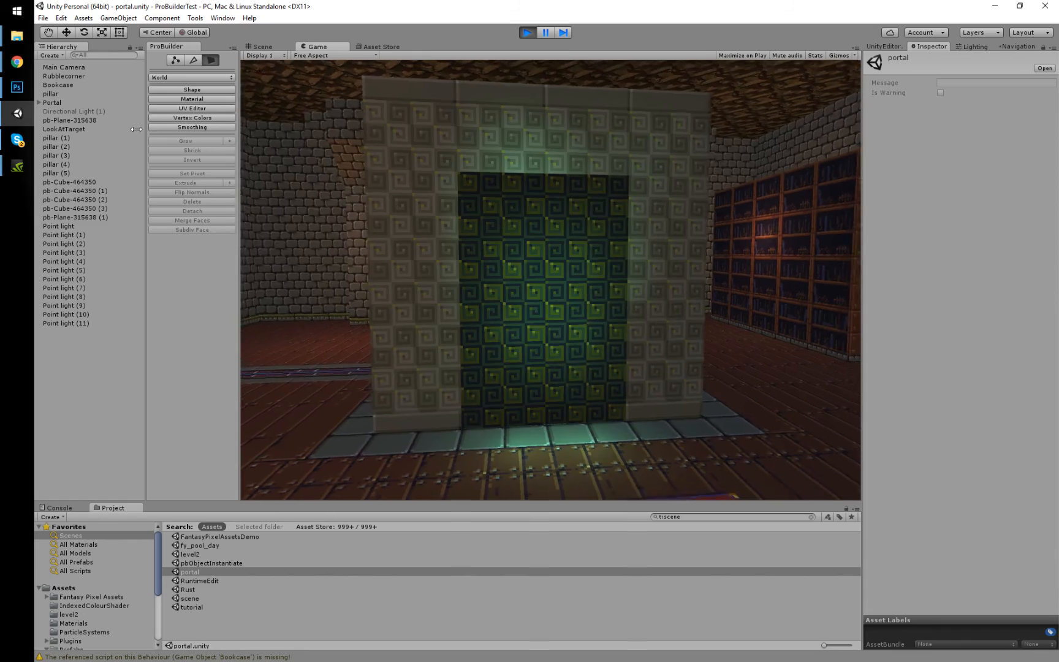
pyautogui.click(57, 67)
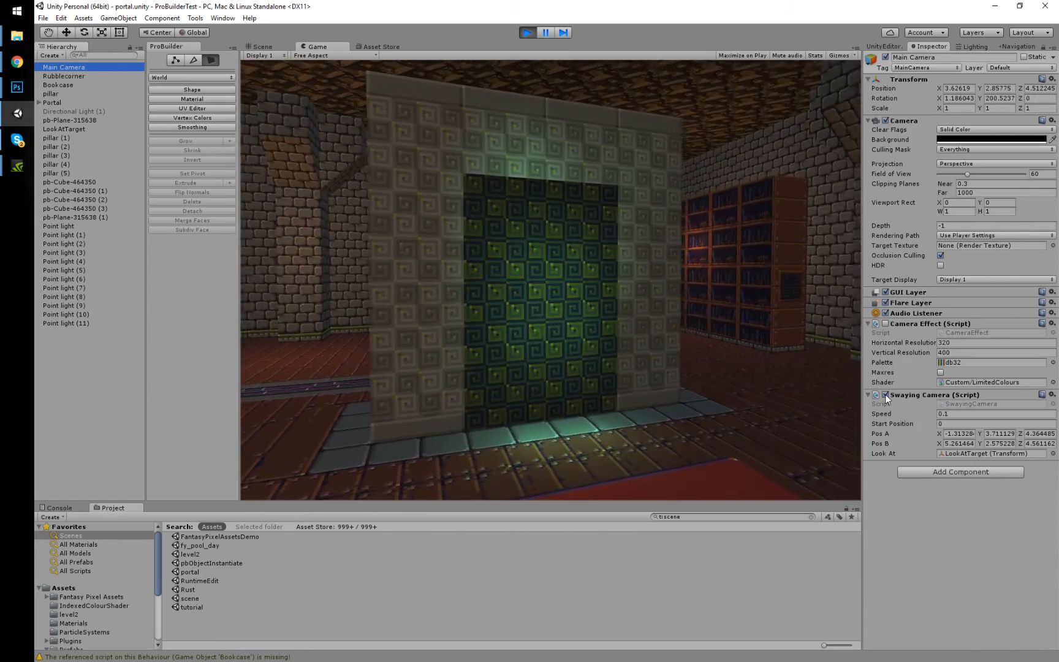
pyautogui.click(885, 395)
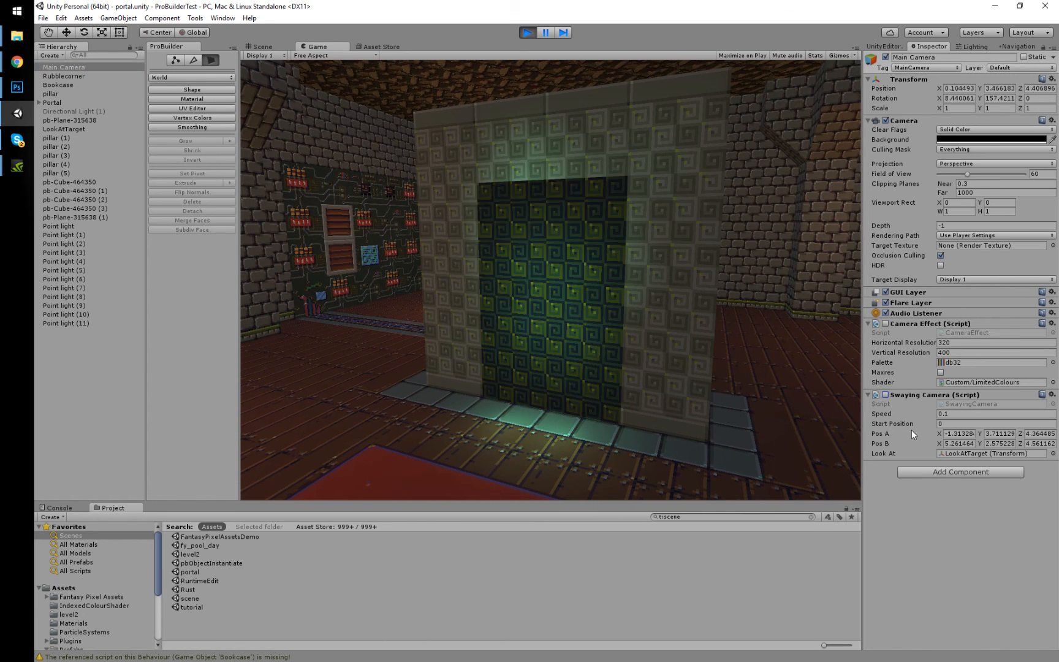
# Examine the portal's frame and nearby circuit walls in the scene view, and re-enable the Swaying Camera script on the Main Camera
pyautogui.click(264, 44)
pyautogui.moveTo(612, 274); pyautogui.dragTo(1035, 219, button='right')
pyautogui.moveTo(530, 254); pyautogui.dragTo(472, 331, button='right')
pyautogui.press('w')
pyautogui.press('s')
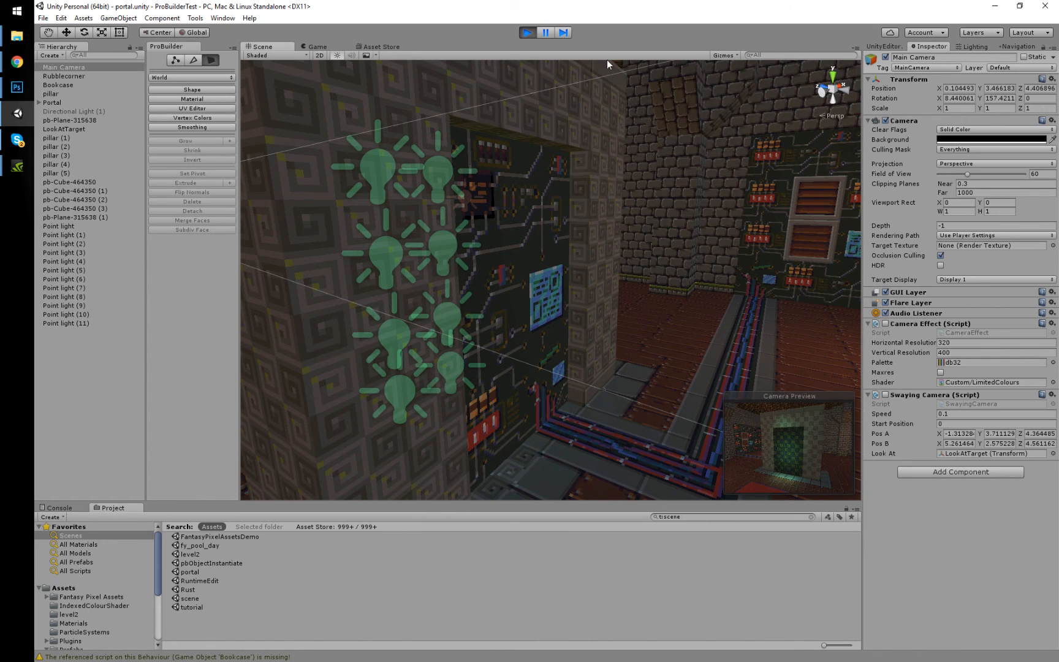
pyautogui.click(317, 48)
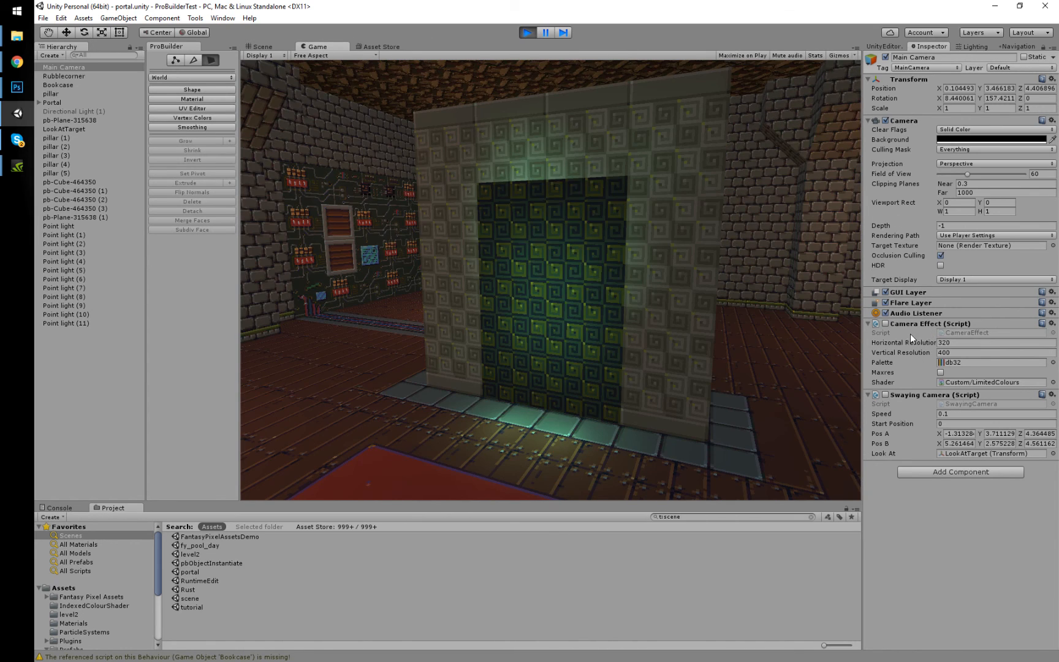
pyautogui.click(885, 394)
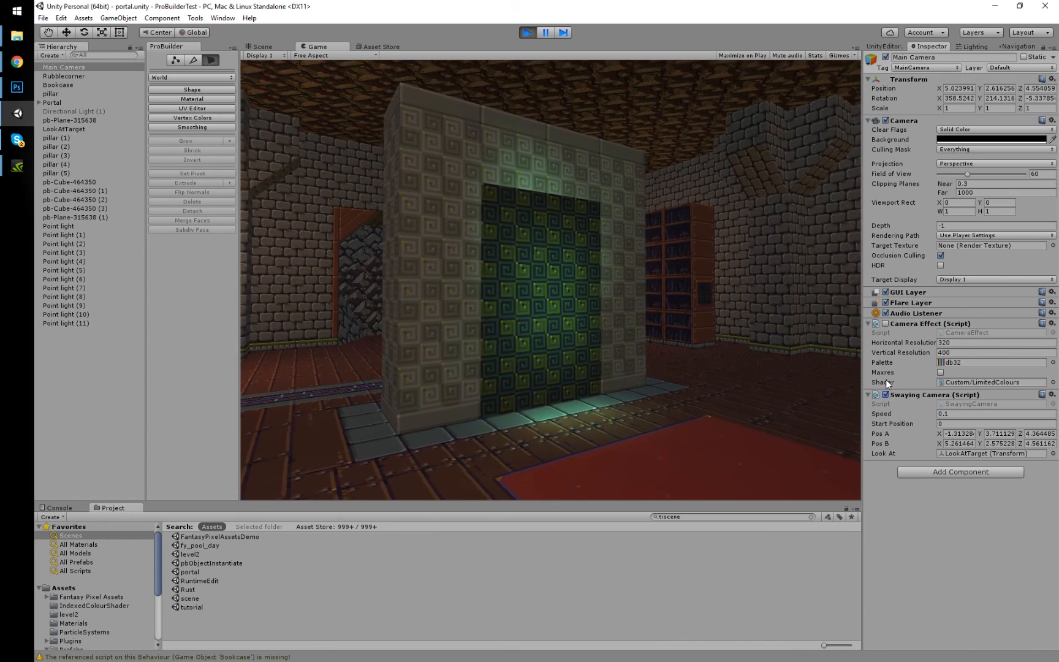
# Stop playing the portal scene and open the tutorial scene with the bookcase
pyautogui.click(528, 33)
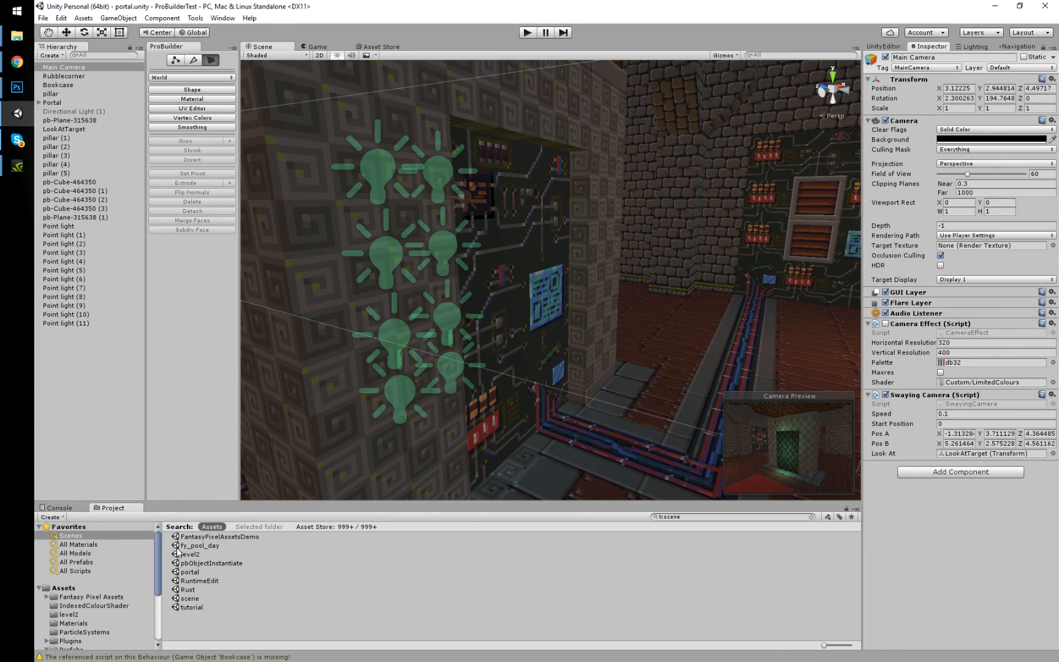
pyautogui.doubleClick(195, 607)
pyautogui.keyDown('alt'); pyautogui.moveTo(406, 428); pyautogui.dragTo(641, 388); pyautogui.keyUp('alt')
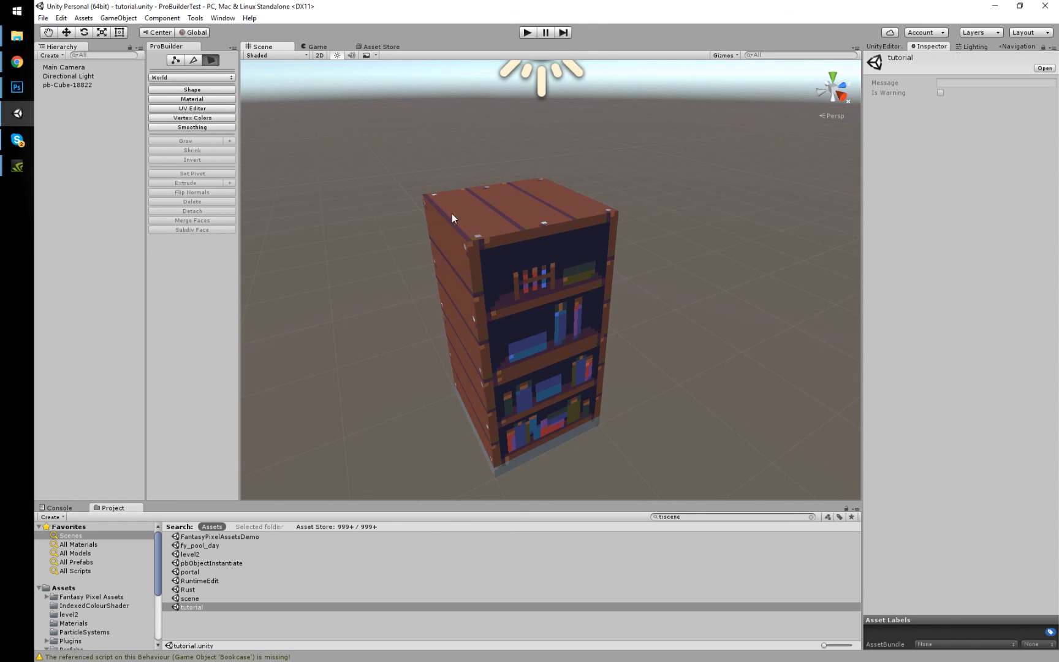
# Apply the bookcase side texture with the framed dark panel, from the tutorialtextures folder, to the upper side face of the bookcase
pyautogui.click(499, 227)
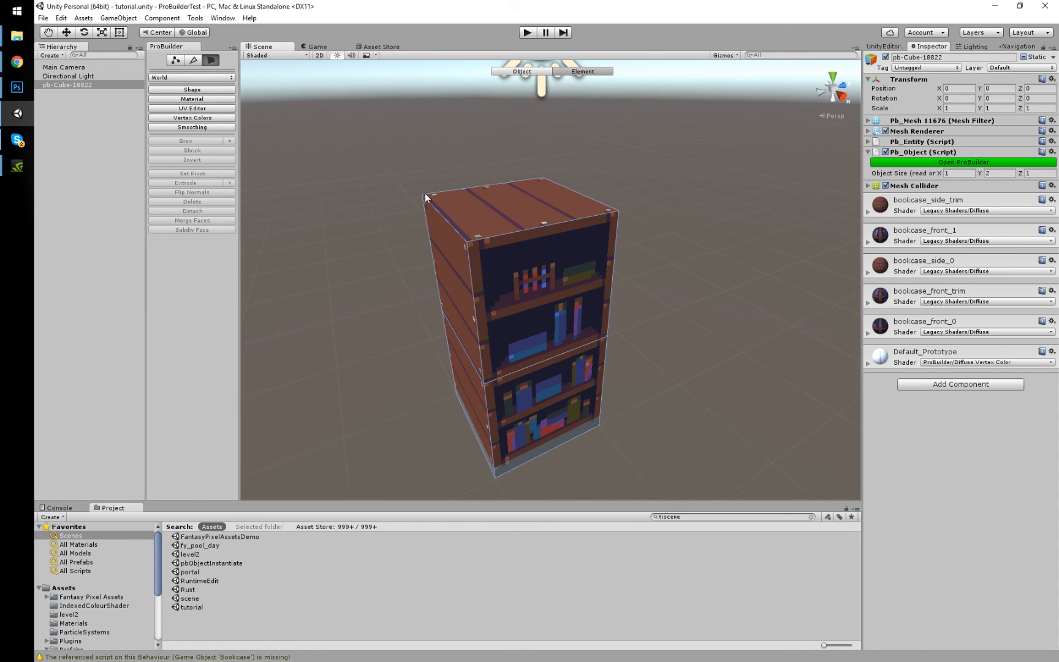
pyautogui.press('g')
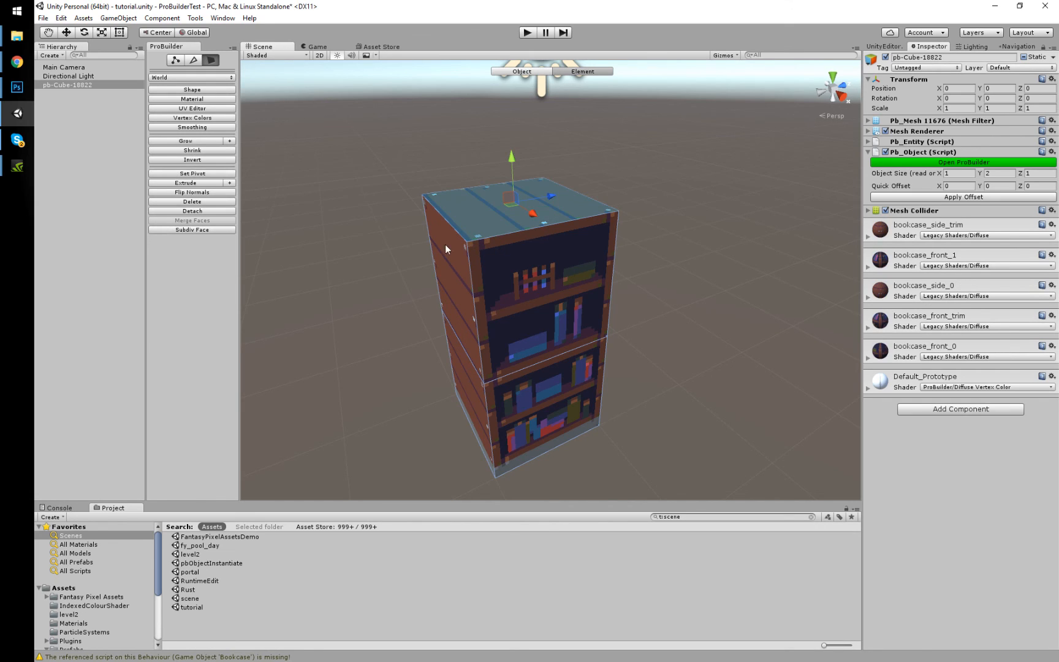
pyautogui.click(458, 254)
pyautogui.click(506, 222)
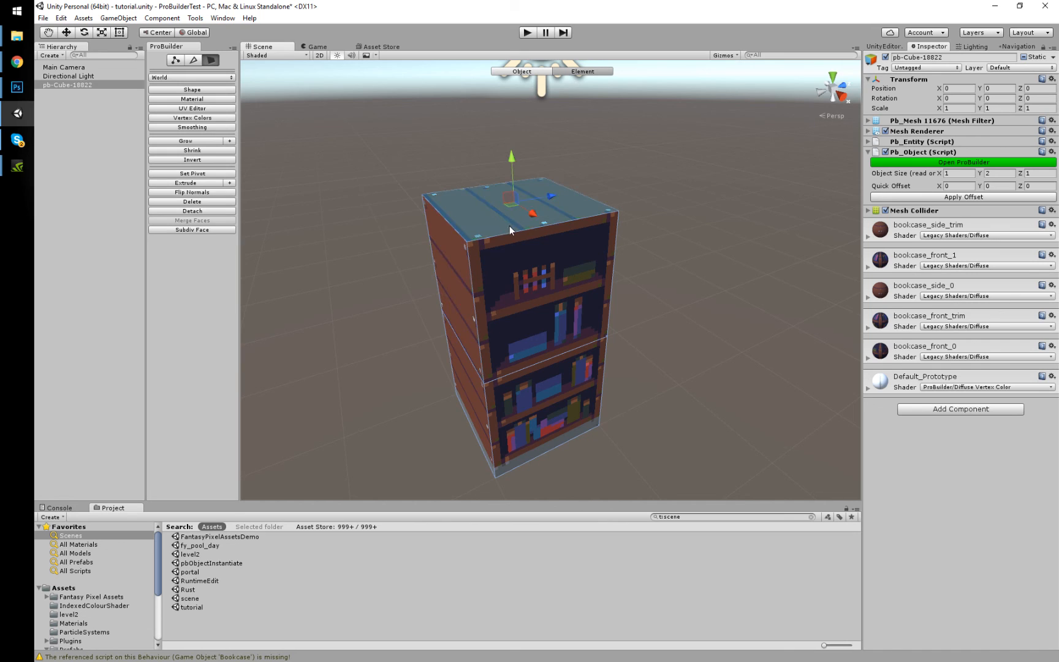
pyautogui.click(611, 270)
pyautogui.keyDown('alt'); pyautogui.moveTo(611, 269); pyautogui.dragTo(704, 300); pyautogui.keyUp('alt')
pyautogui.click(568, 262)
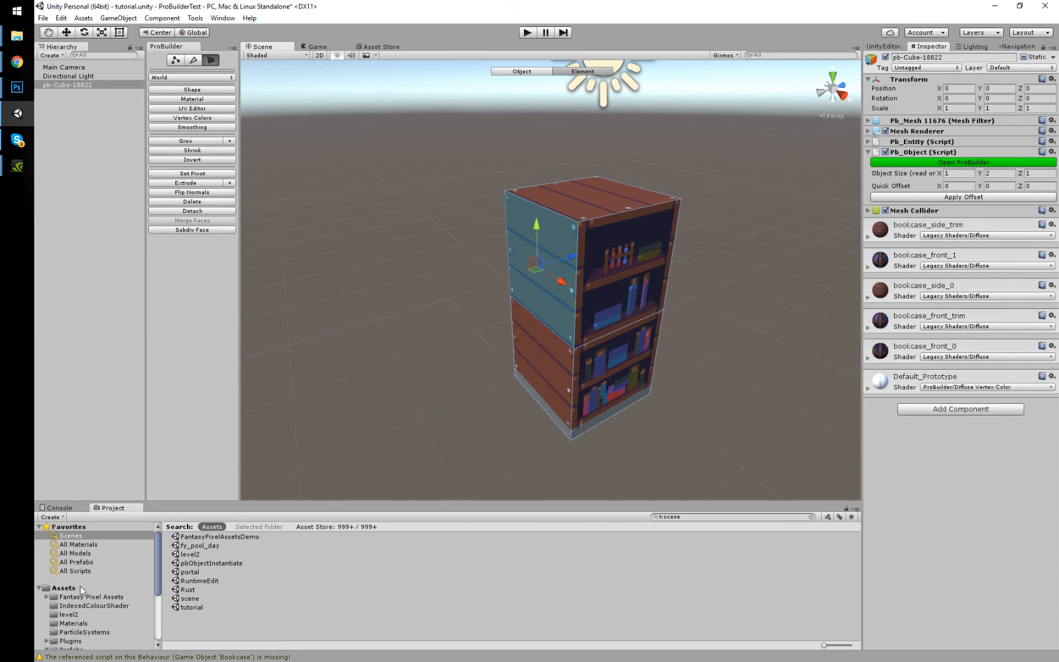
pyautogui.scroll(-5, 82, 626)
pyautogui.click(78, 643)
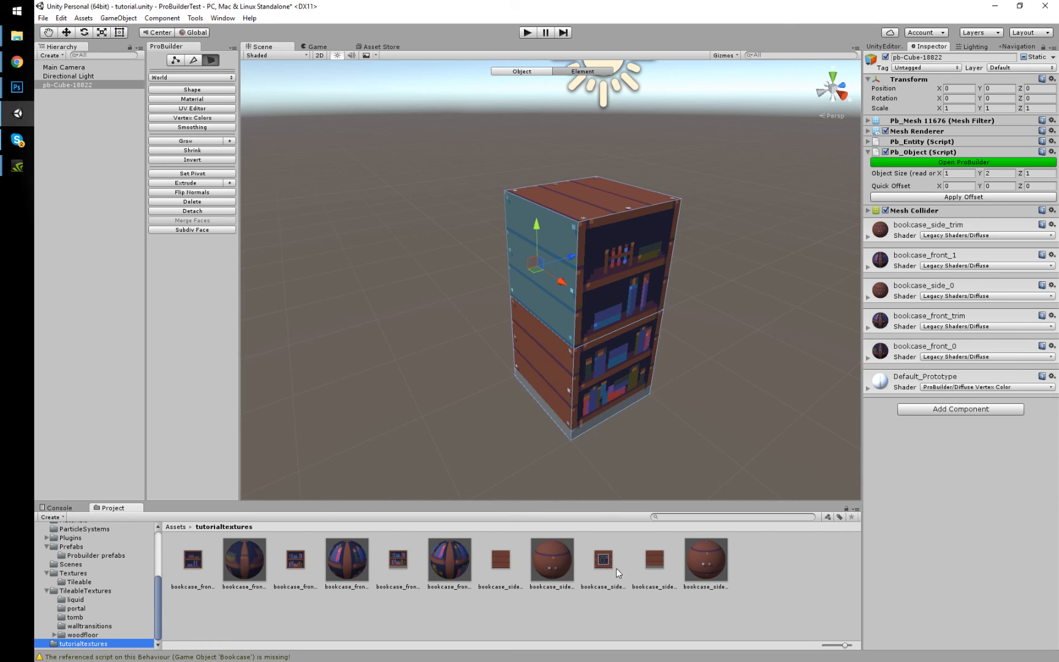
pyautogui.click(746, 297)
pyautogui.moveTo(623, 349); pyautogui.dragTo(666, 355, button='right')
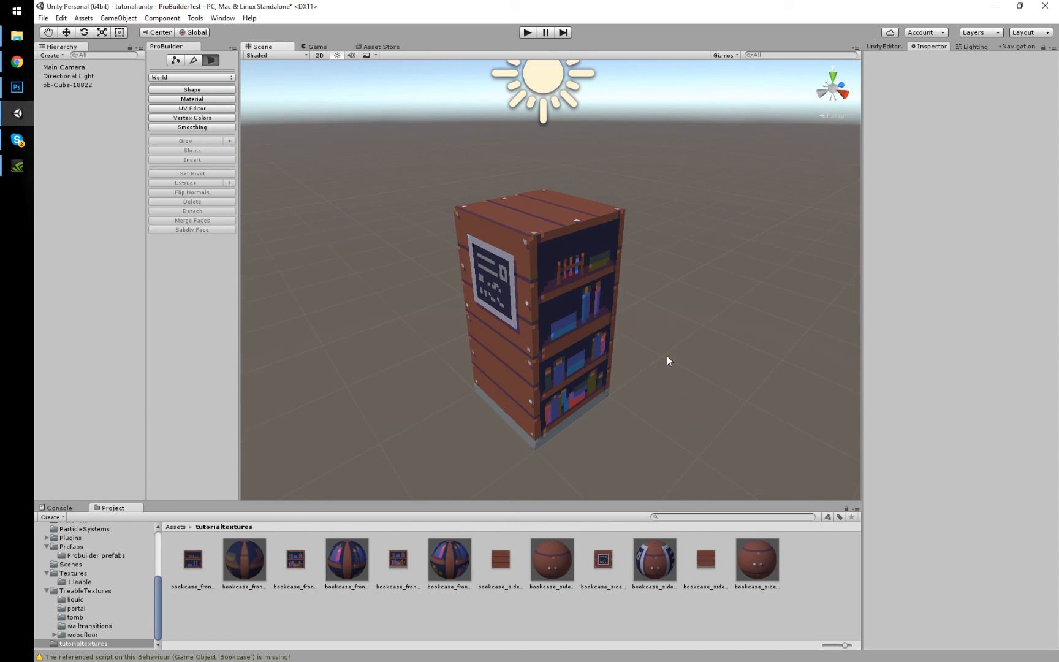